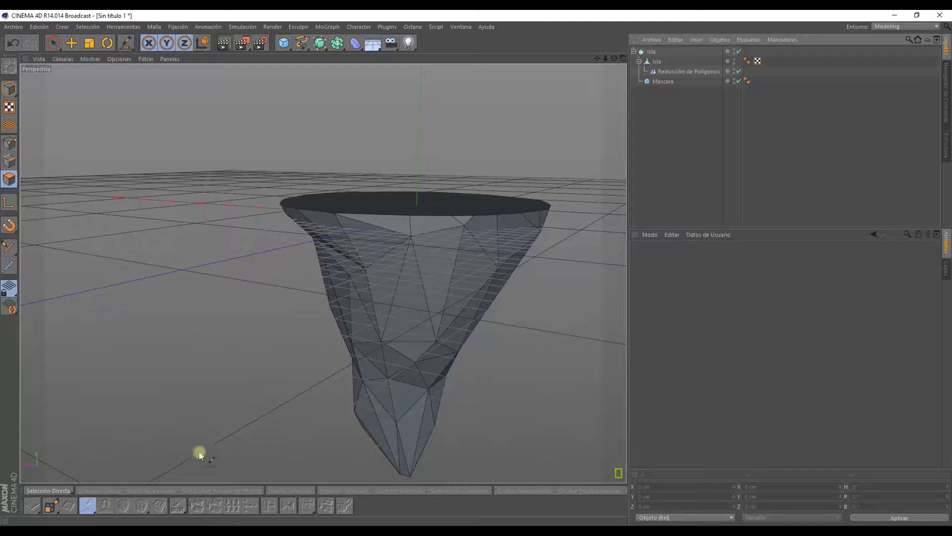
- Add a MoGraph Random (Aleatorio) effector to the scene beside the funnel-shaped island
mouse_move(197, 338)
alt+mouse_down()
mouse_move(257, 319)
mouse_move(179, 329)
mouse_move(184, 314)
alt+mouse_up()
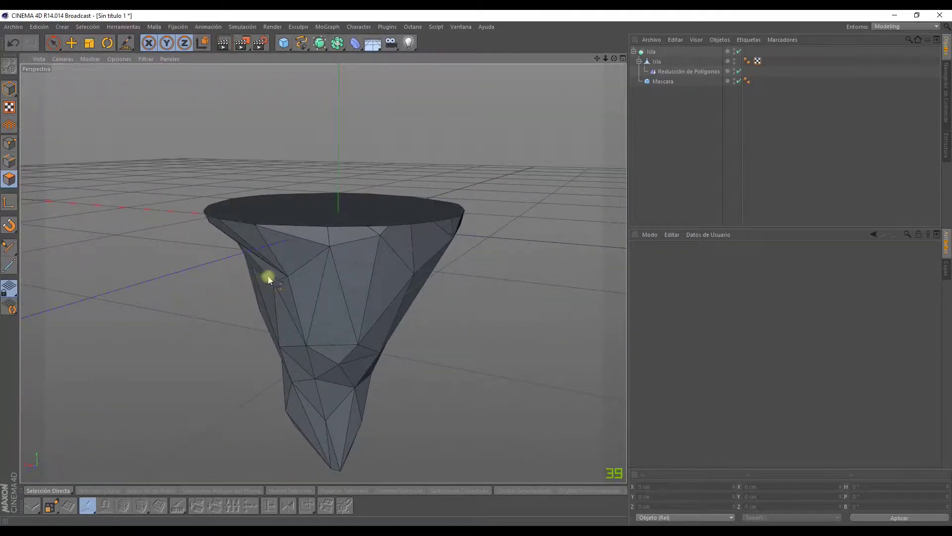
click(327, 27)
mouse_move(335, 41)
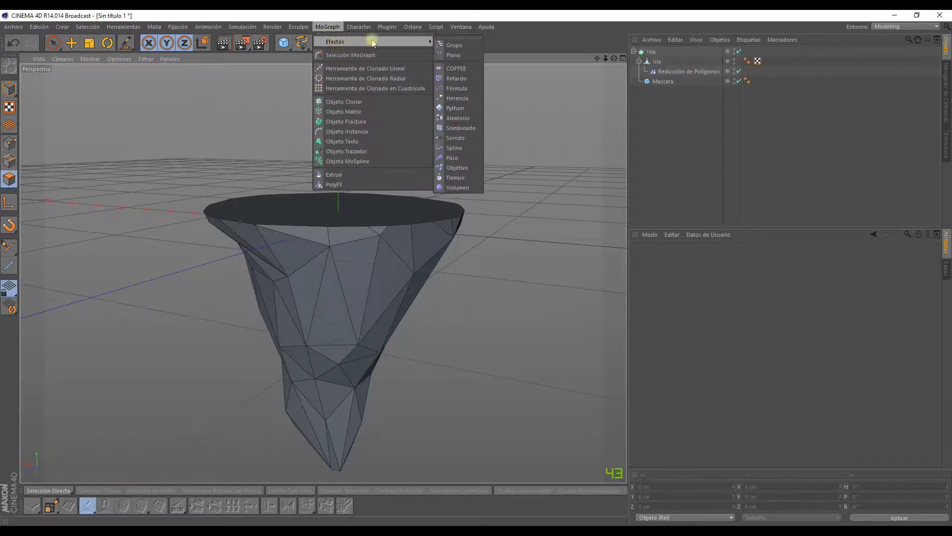
click(463, 123)
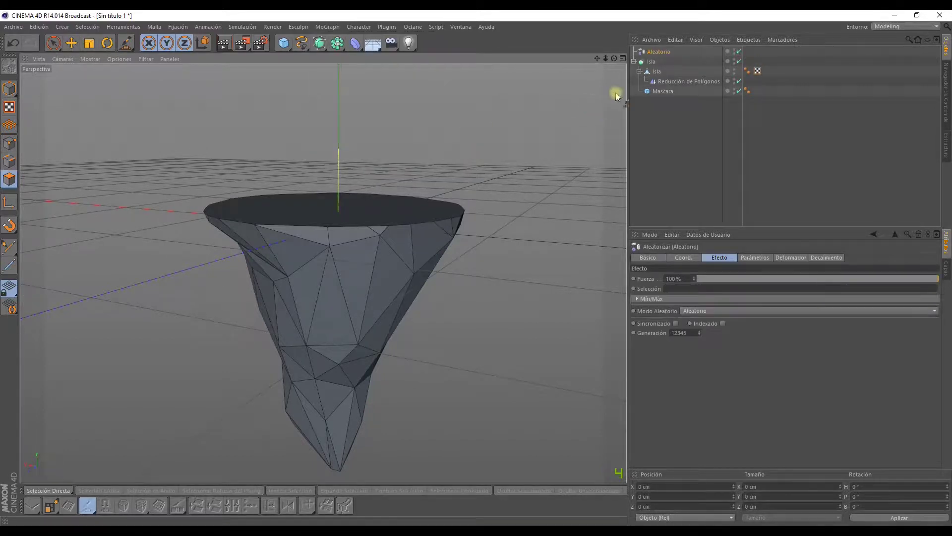
- Nest Aleatorio under the Isla mesh, set its Deformation to Point, and enable Points mode
click(661, 53)
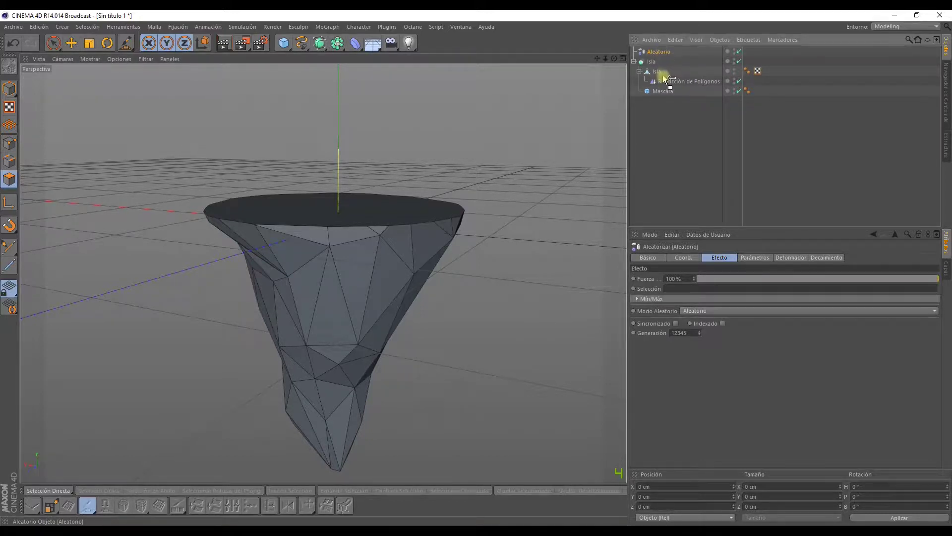
drag(665, 78, 665, 79)
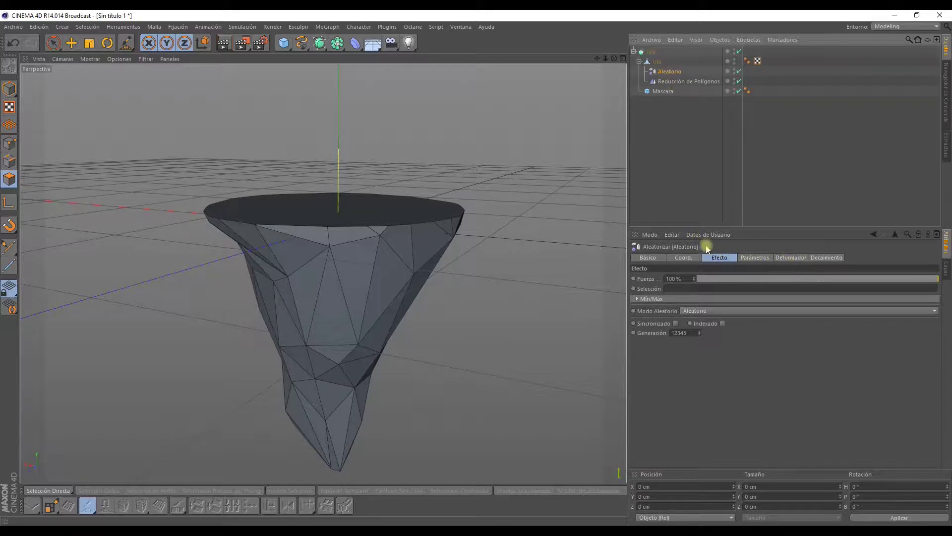
click(793, 259)
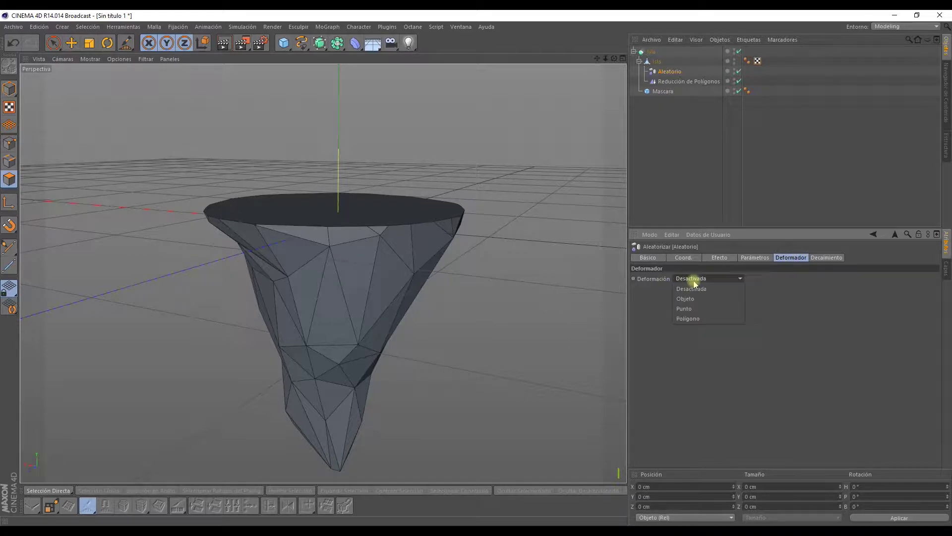
click(689, 309)
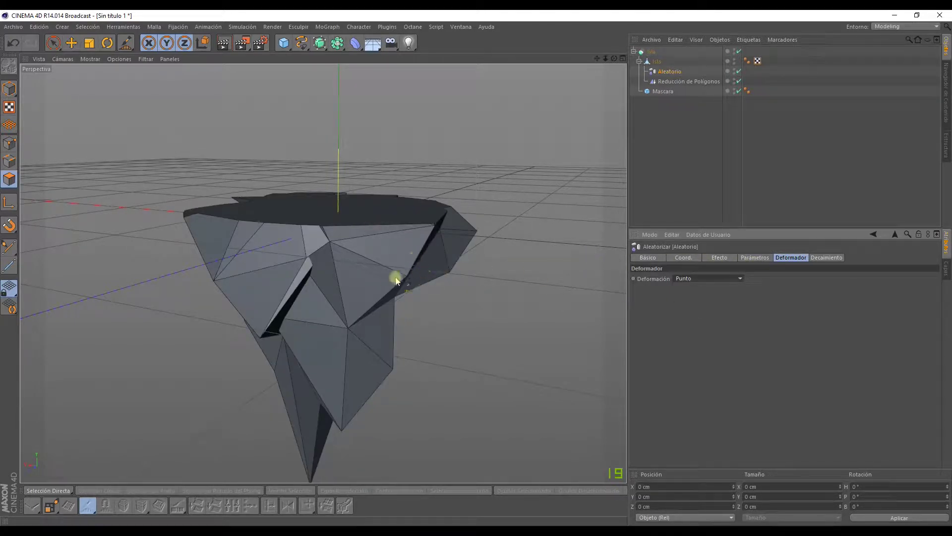
click(9, 144)
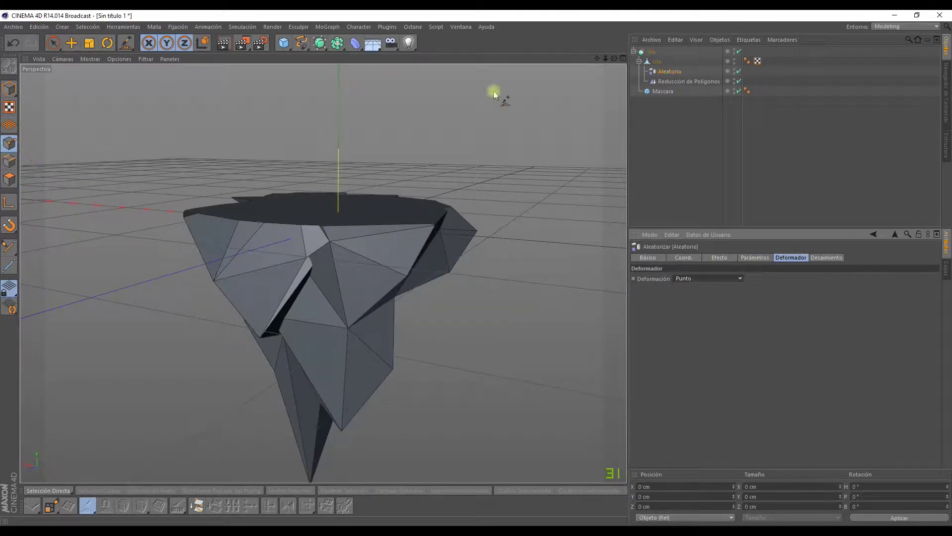
- Reselect the Aleatorio effector and lower its Strength to 24%
click(656, 61)
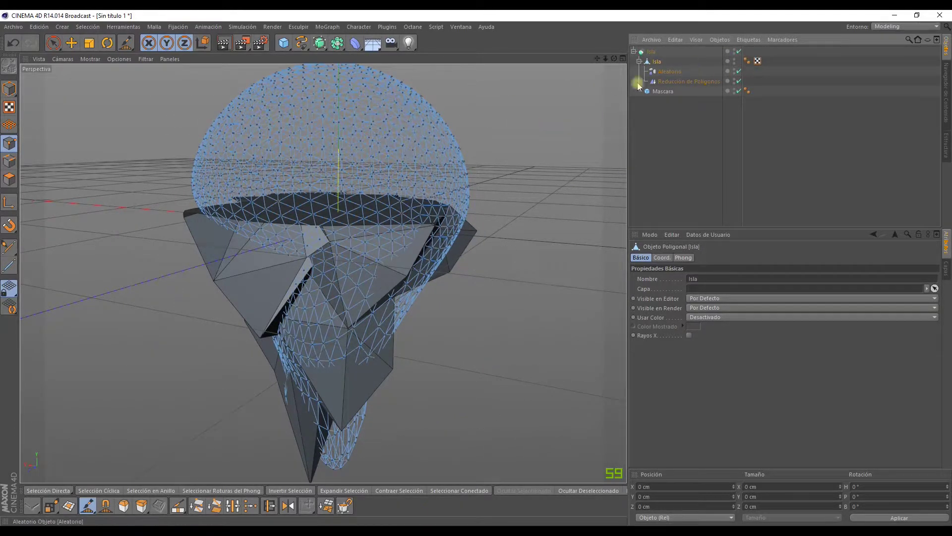
mouse_move(314, 219)
alt+mouse_down()
mouse_move(257, 240)
mouse_move(276, 260)
alt+mouse_up()
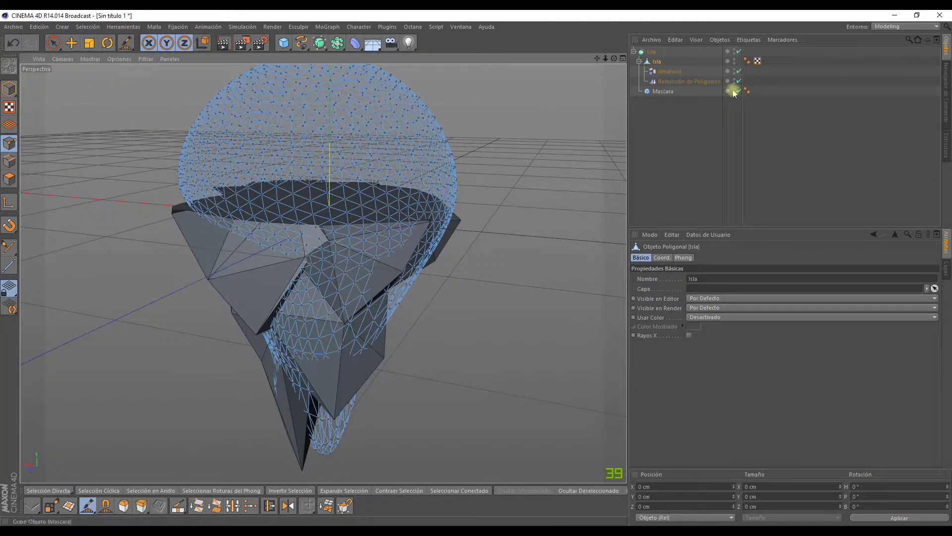
click(662, 76)
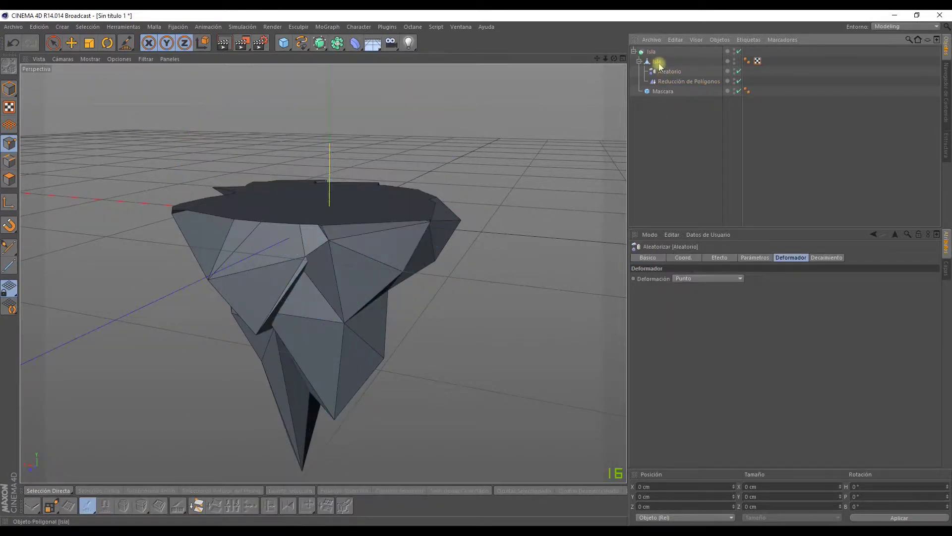
click(17, 181)
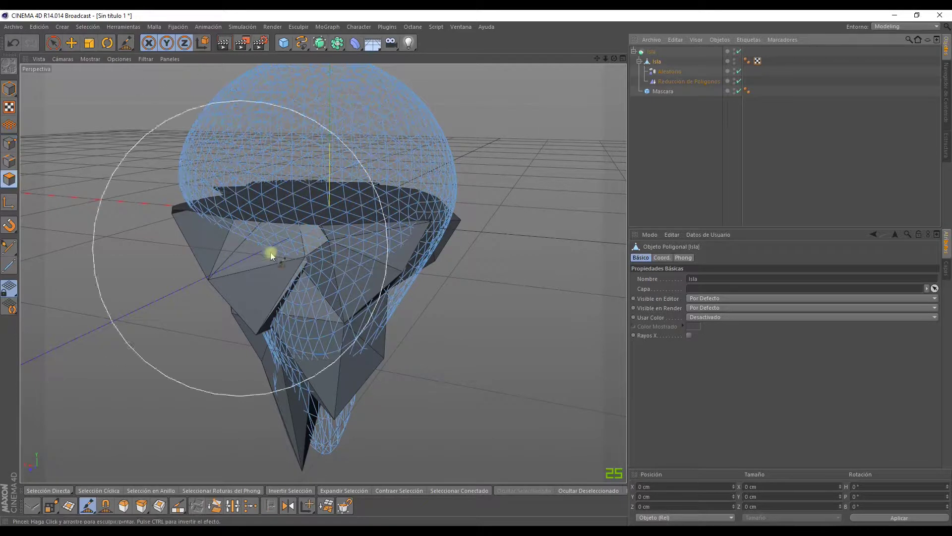
key(Up)
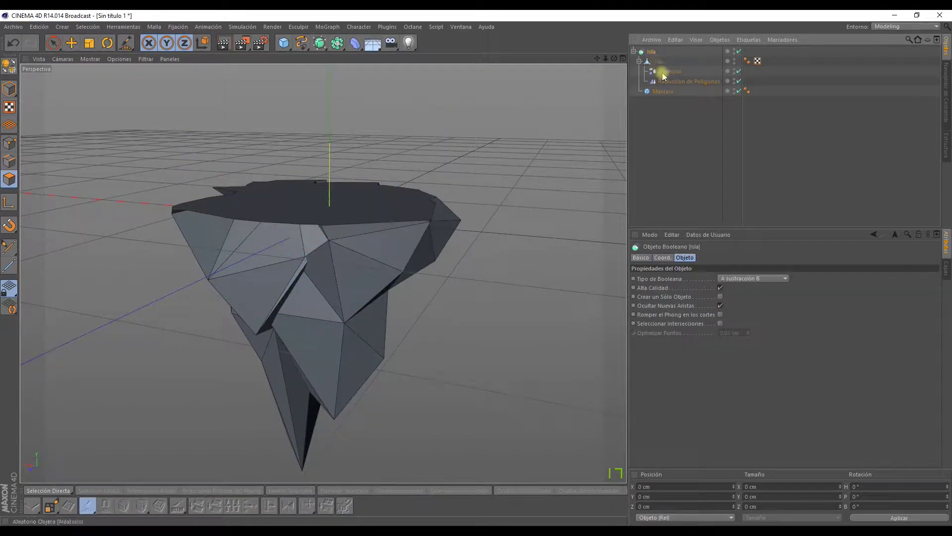
click(663, 73)
mouse_move(542, 178)
alt+mouse_down()
mouse_move(708, 249)
mouse_move(672, 278)
mouse_move(727, 278)
mouse_move(676, 283)
mouse_move(756, 292)
mouse_move(738, 290)
mouse_move(752, 291)
mouse_move(754, 278)
alt+mouse_up()
click(719, 258)
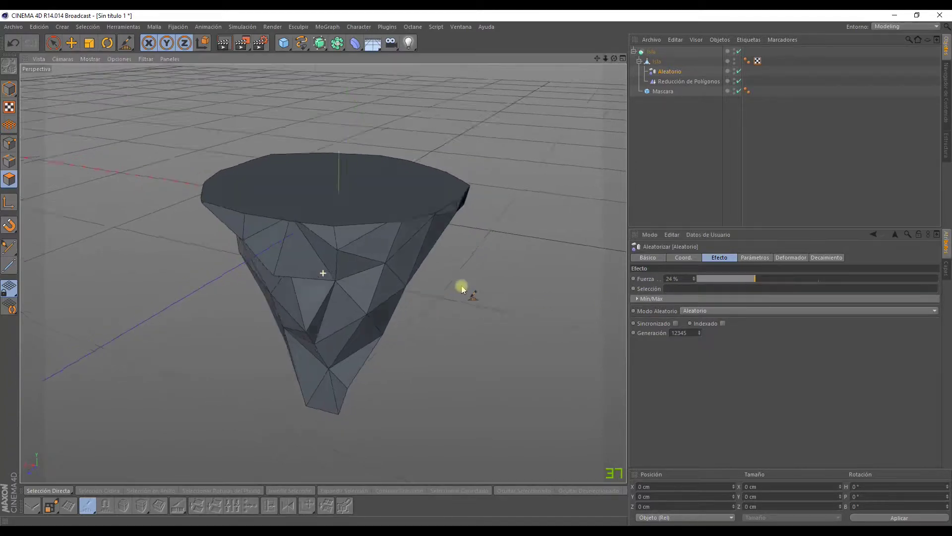
- Raise Aleatorio's Strength to 33%, inspect the rougher island, and deselect everything
mouse_move(459, 283)
alt+mouse_down()
mouse_move(416, 329)
mouse_move(403, 267)
mouse_move(590, 134)
alt+mouse_up()
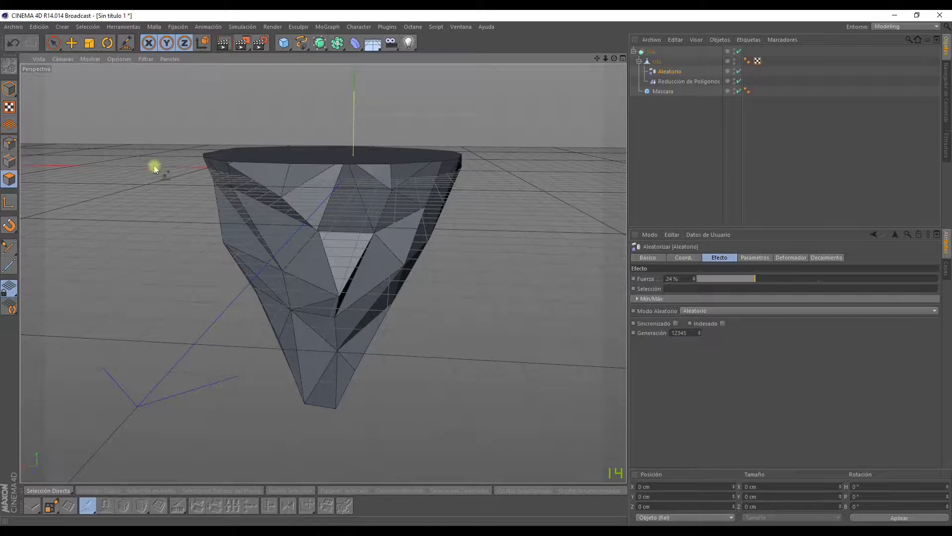
mouse_move(763, 279)
mouse_down()
mouse_move(787, 281)
mouse_move(769, 281)
mouse_move(779, 284)
mouse_up()
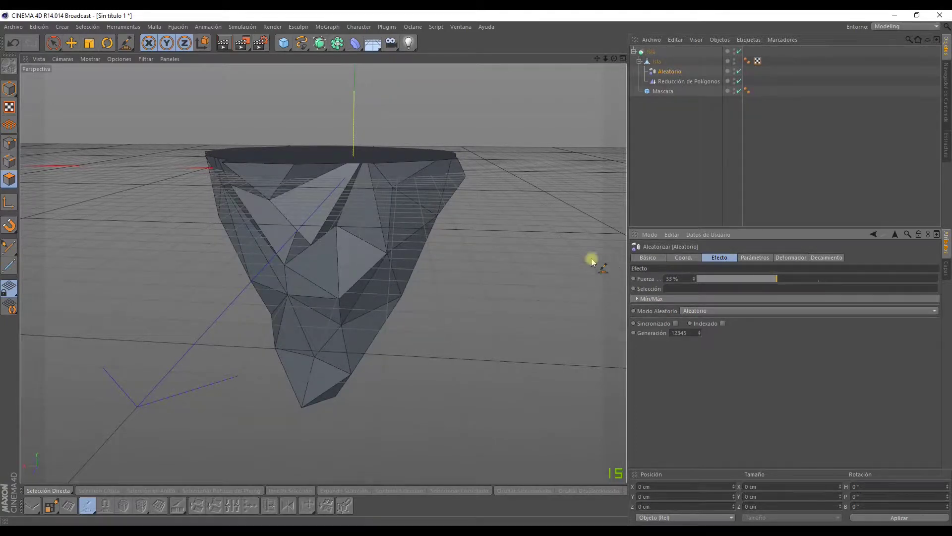
mouse_move(591, 261)
alt+mouse_down()
mouse_move(487, 249)
mouse_move(511, 263)
mouse_move(529, 263)
mouse_move(480, 230)
mouse_move(448, 226)
mouse_move(618, 98)
mouse_move(467, 202)
mouse_move(435, 293)
mouse_move(251, 193)
mouse_move(250, 163)
alt+mouse_up()
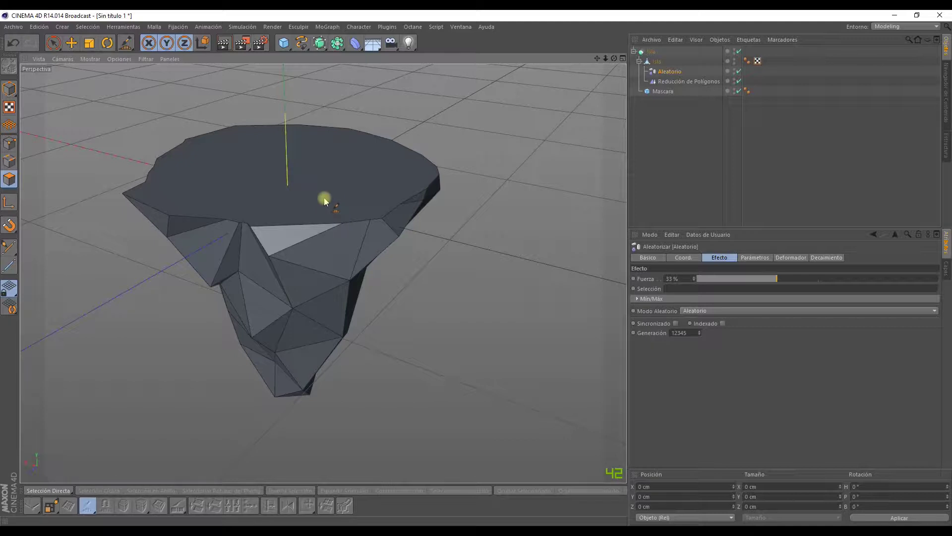
click(688, 137)
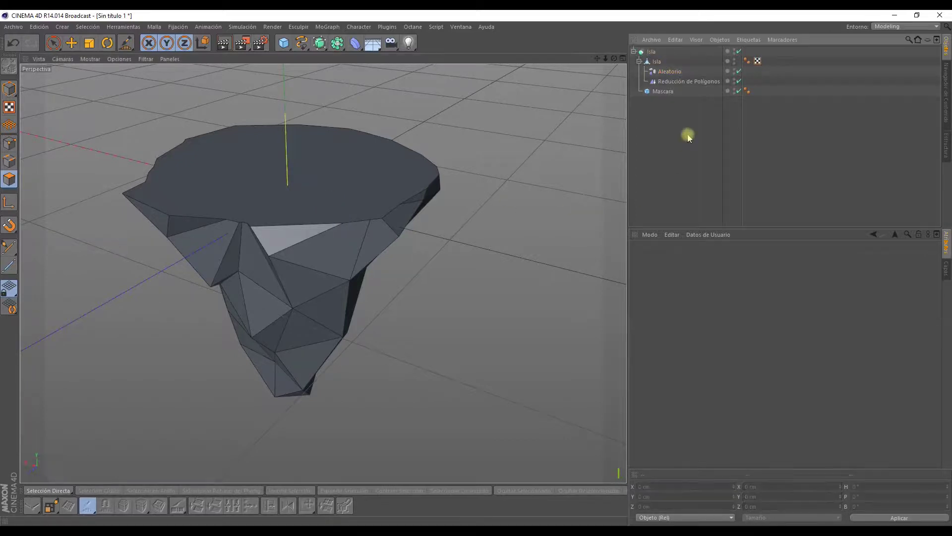
- Add a sphere, shrink it to about 63 cm, and make it editable
click(283, 43)
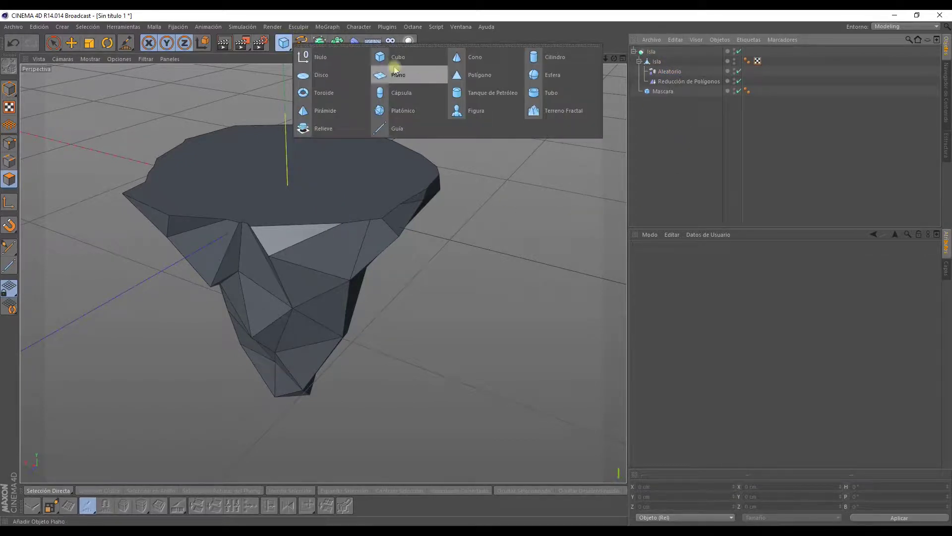
click(544, 76)
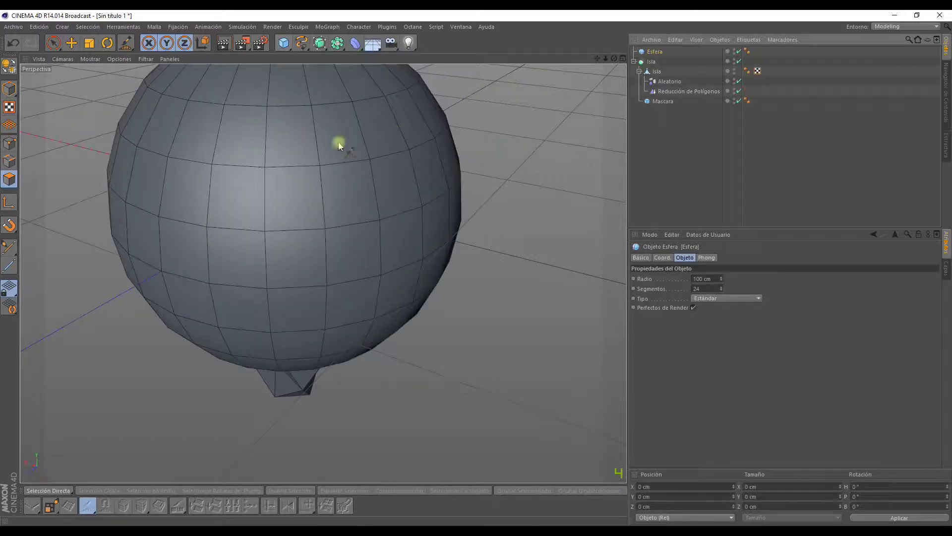
scroll(251, 159, down, 2)
scroll(194, 106, down, 3)
click(89, 42)
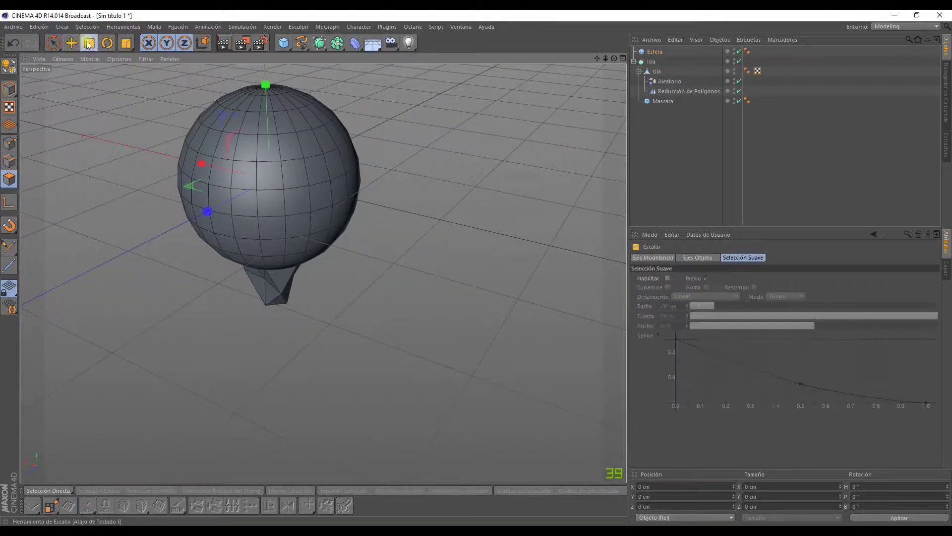
drag(267, 85, 272, 148)
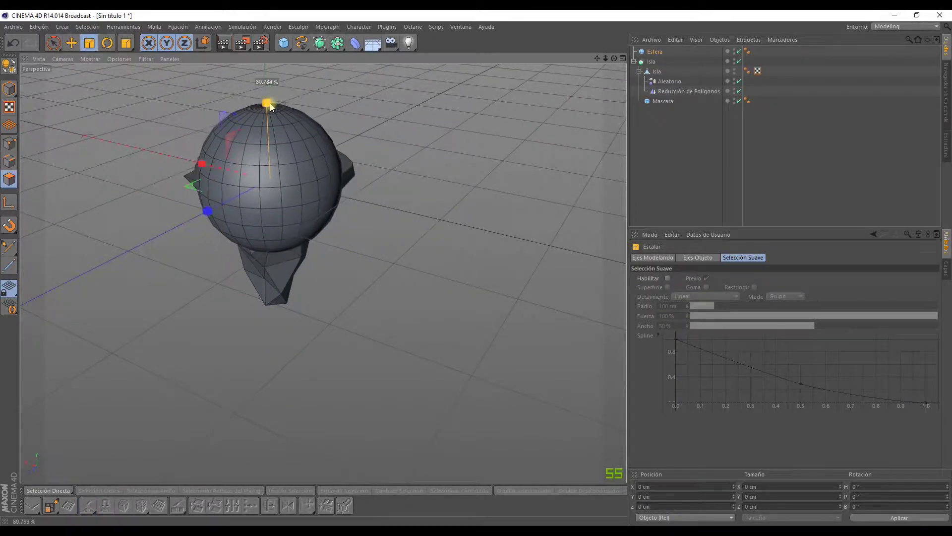
click(9, 88)
drag(271, 86, 268, 92)
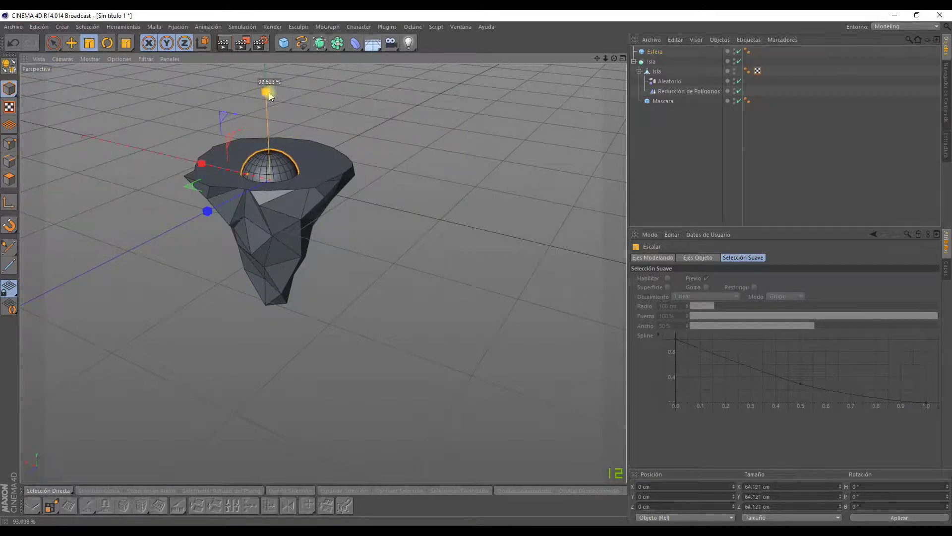
click(9, 66)
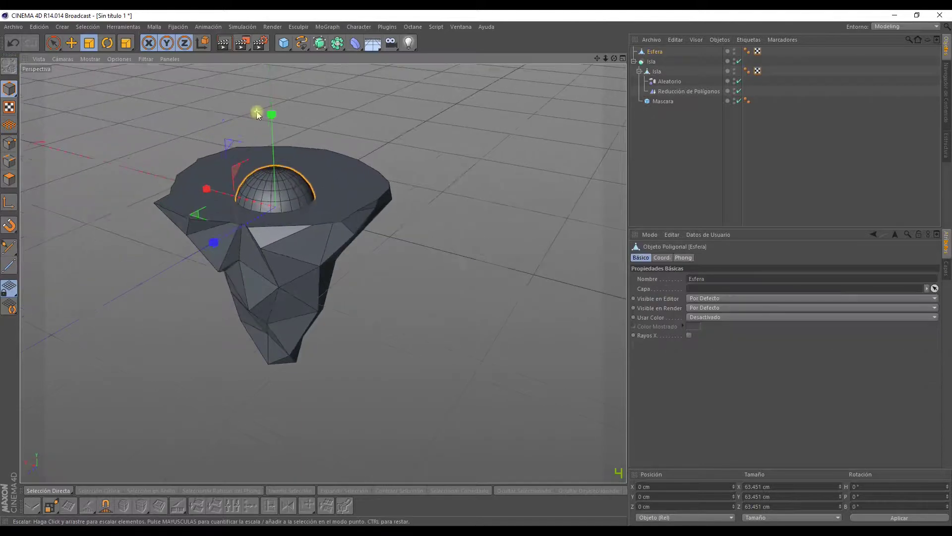
- Scale the sphere non-uniformly to roughly 79 × 42 × 52 cm
mouse_move(270, 112)
mouse_down()
mouse_move(276, 160)
mouse_move(233, 164)
mouse_up()
mouse_move(185, 261)
mouse_down()
mouse_move(176, 273)
mouse_move(195, 255)
mouse_move(196, 213)
mouse_move(263, 148)
mouse_move(178, 163)
mouse_move(309, 147)
mouse_move(308, 119)
mouse_move(278, 163)
mouse_up()
scroll(213, 221, up, 3)
key(e)
click(93, 44)
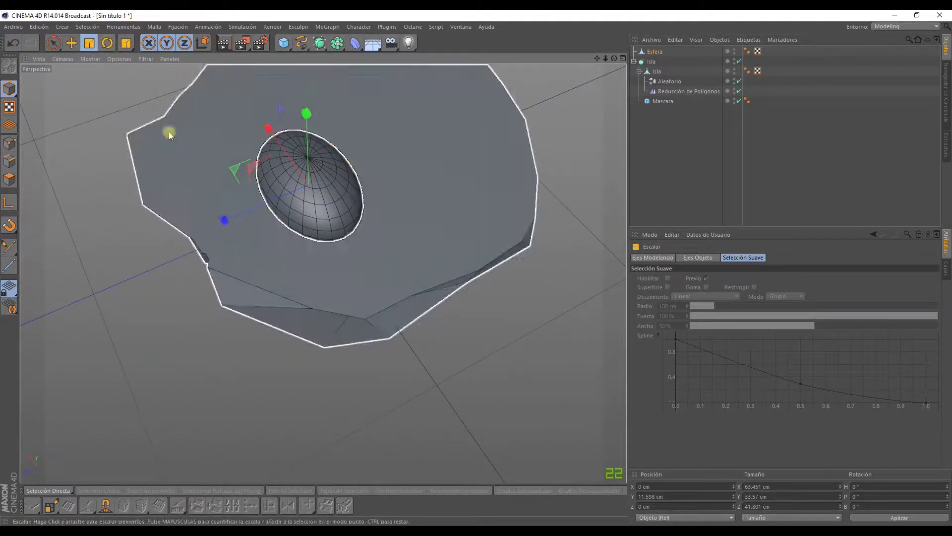
drag(227, 128, 217, 77)
alt+drag(68, 77, 59, 148)
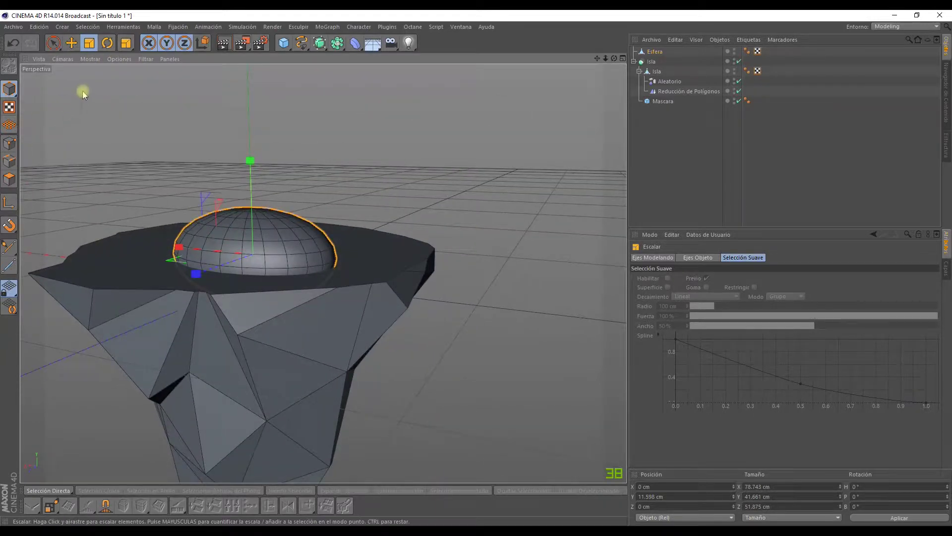
mouse_move(82, 95)
alt+mouse_down()
mouse_move(67, 213)
mouse_move(89, 114)
alt+mouse_up()
- Rotate the sphere 23° on H and lower it into the island top
click(107, 43)
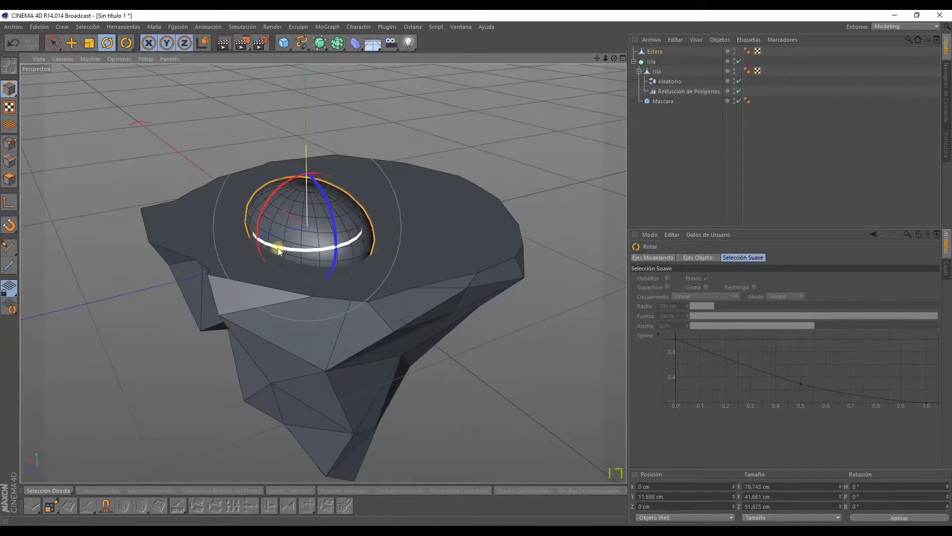
mouse_move(279, 252)
mouse_down()
mouse_move(298, 247)
mouse_move(323, 270)
mouse_move(141, 76)
mouse_up()
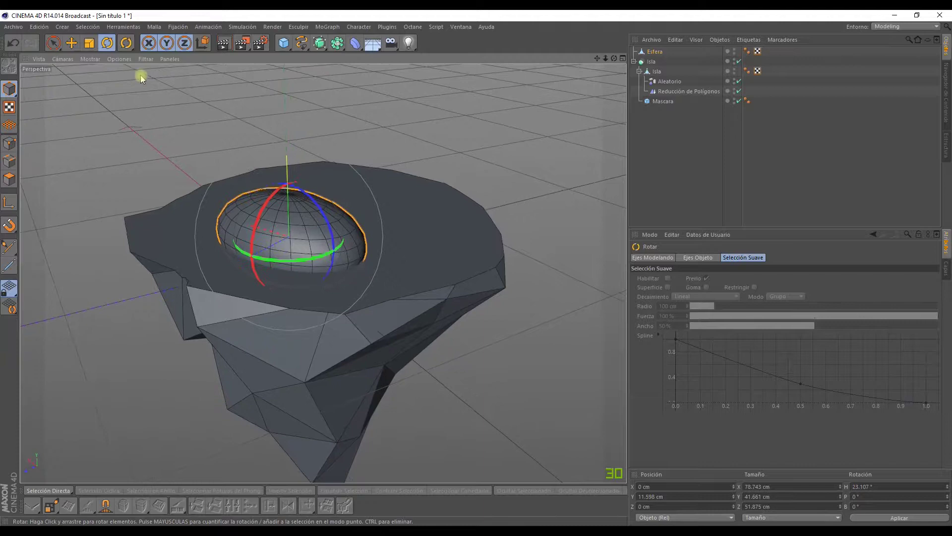
click(72, 42)
drag(286, 159, 282, 174)
mouse_move(223, 224)
mouse_down()
mouse_move(192, 276)
mouse_move(208, 255)
mouse_move(380, 270)
mouse_move(404, 284)
mouse_move(335, 246)
mouse_up()
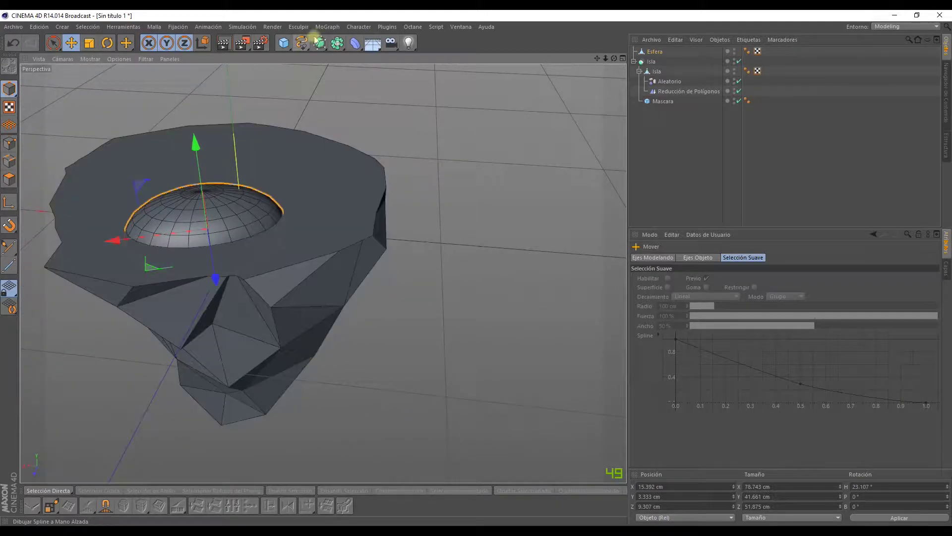
- Add a Polygon Reduction (Reducción de Polígonos) deformer as a child of Esfera
click(355, 43)
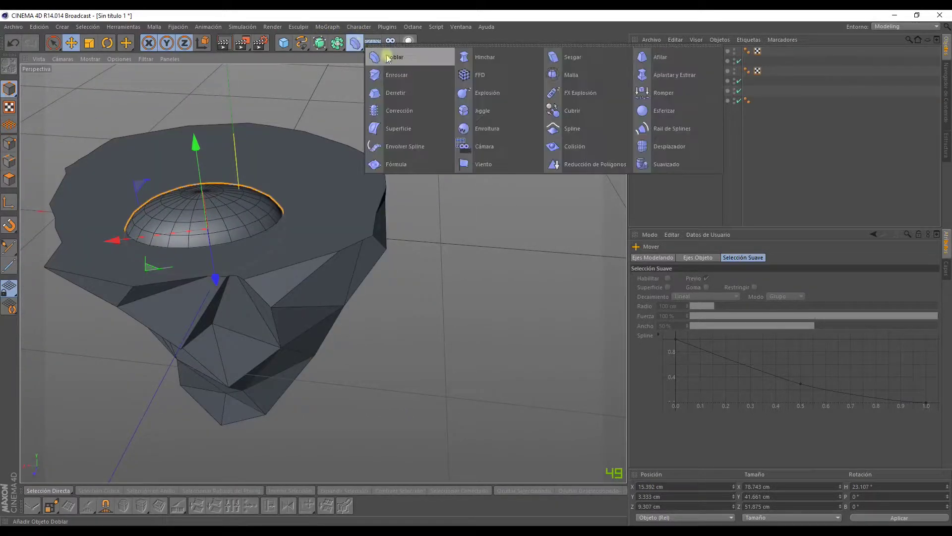
click(575, 163)
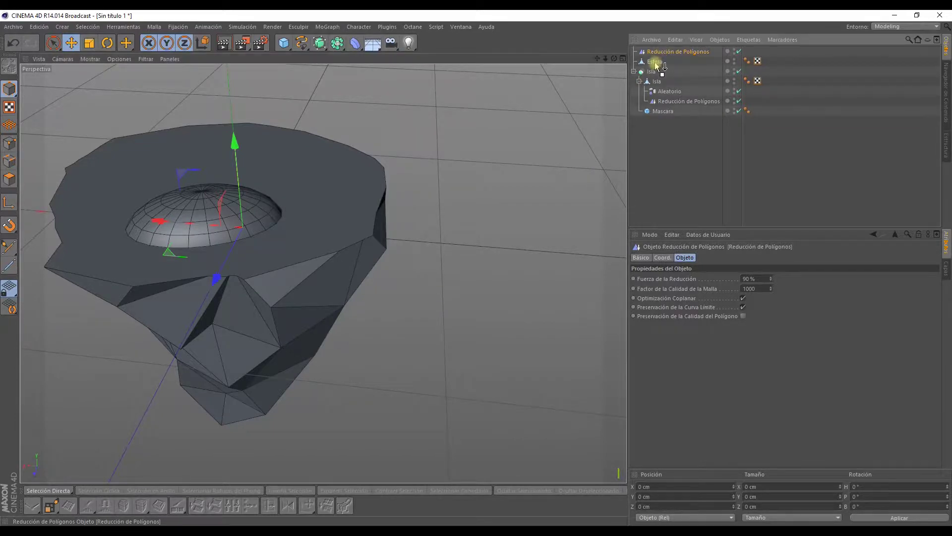
drag(662, 54, 654, 61)
mouse_move(429, 125)
alt+mouse_down()
mouse_move(343, 91)
mouse_move(364, 234)
mouse_move(304, 282)
mouse_move(362, 250)
mouse_move(155, 64)
alt+mouse_up()
- Adjust the Esfera sphere's scale and orbit to inspect the faceted crater bowl
click(89, 43)
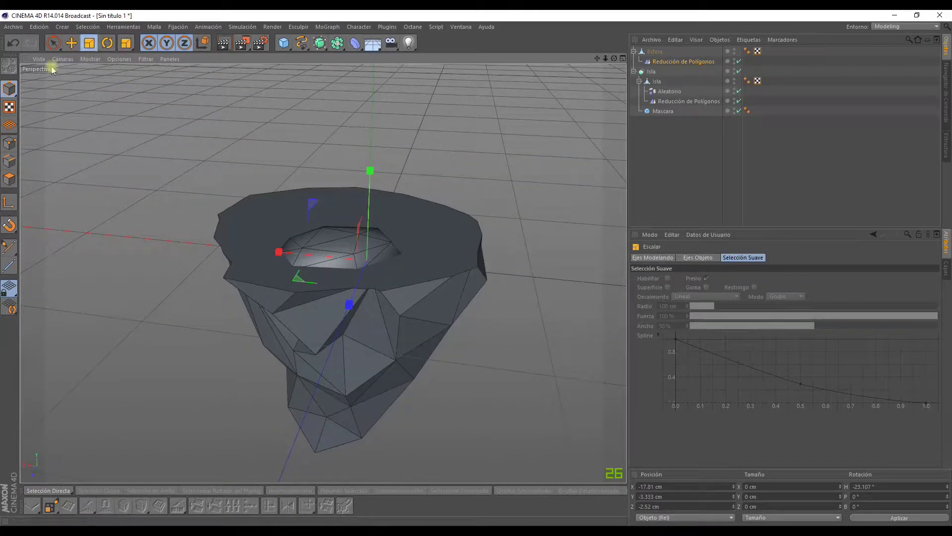
drag(298, 281, 330, 286)
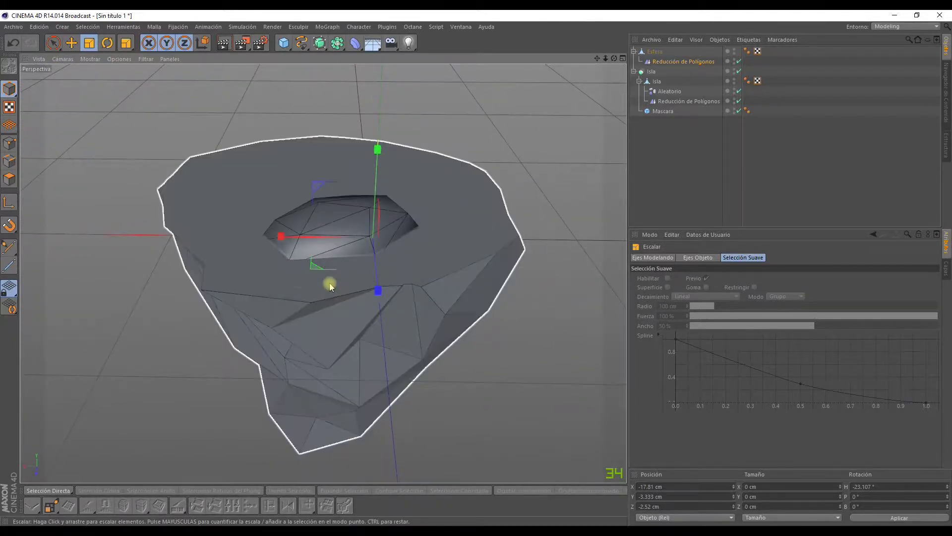
scroll(307, 254, up, 2)
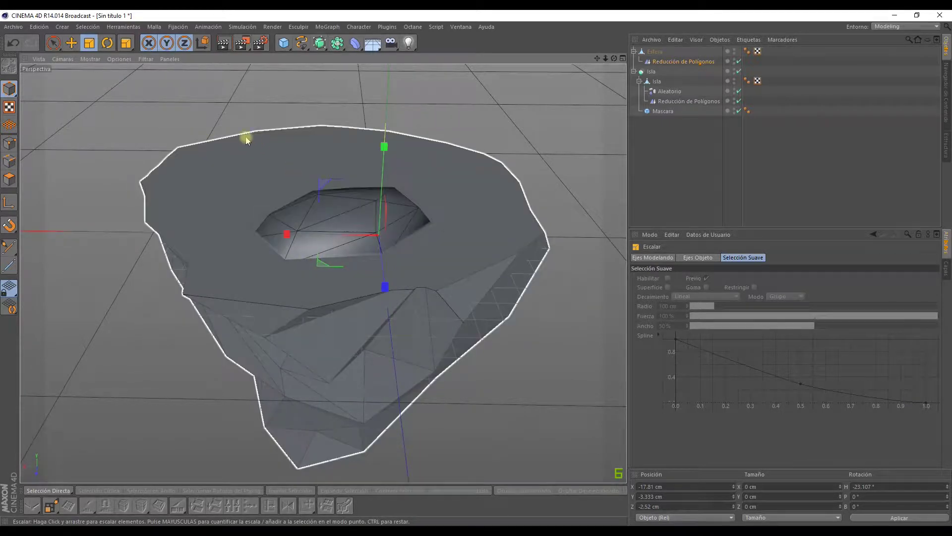
alt+drag(434, 248, 292, 225)
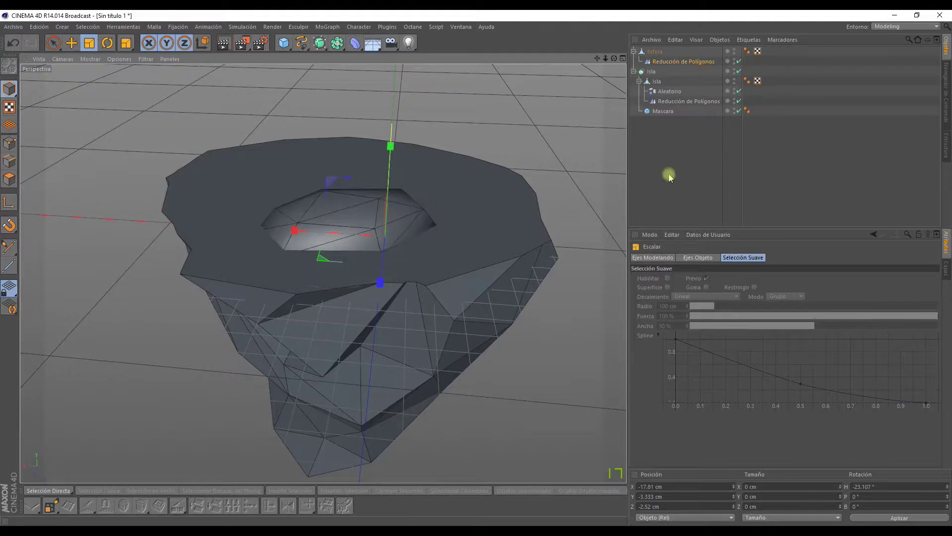
click(667, 171)
click(322, 202)
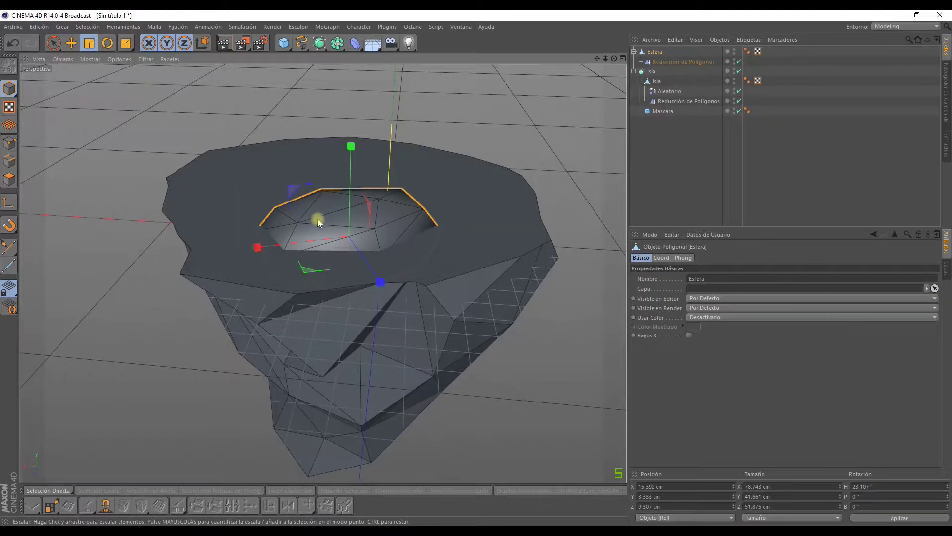
mouse_move(318, 222)
alt+mouse_down()
mouse_move(330, 207)
mouse_move(361, 217)
mouse_move(334, 169)
alt+mouse_up()
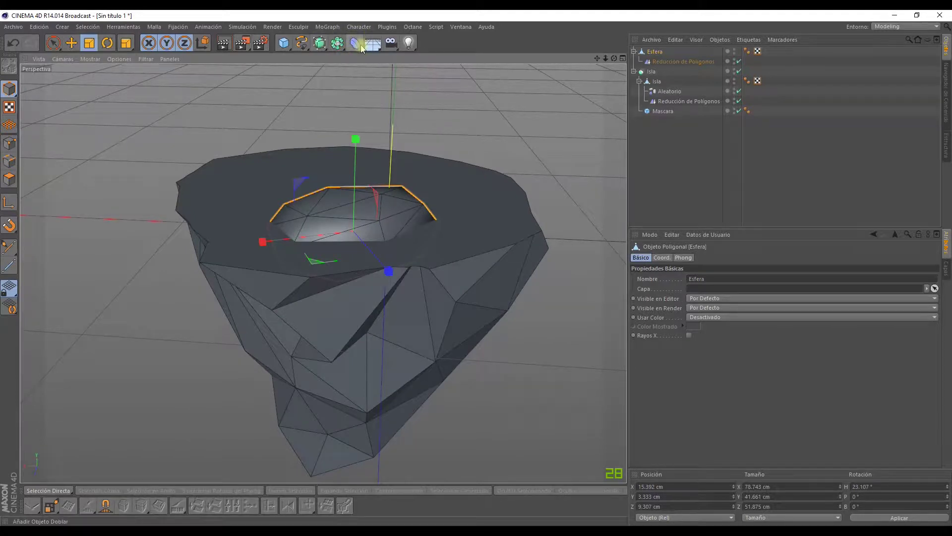
- Add a Boole object containing Isla above Esfera so the sphere cuts the island
click(634, 51)
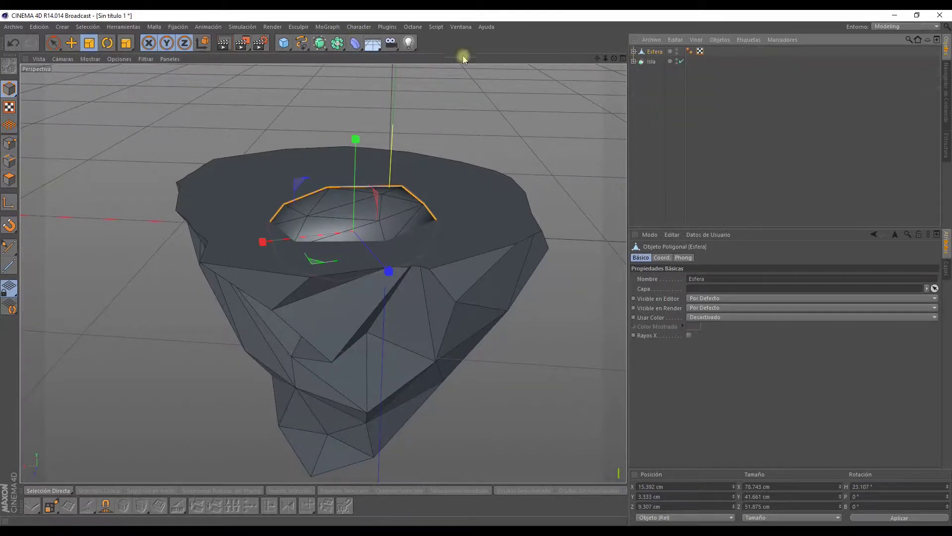
click(320, 42)
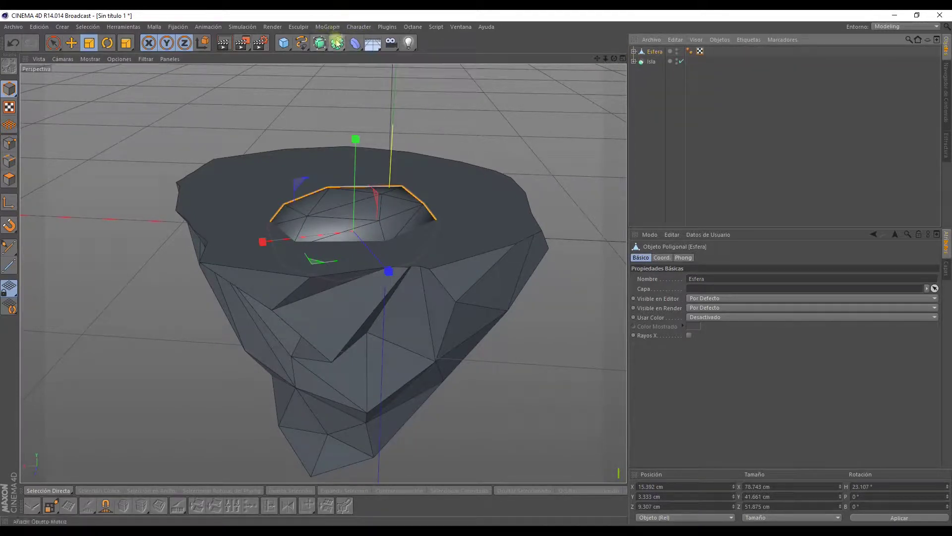
click(337, 43)
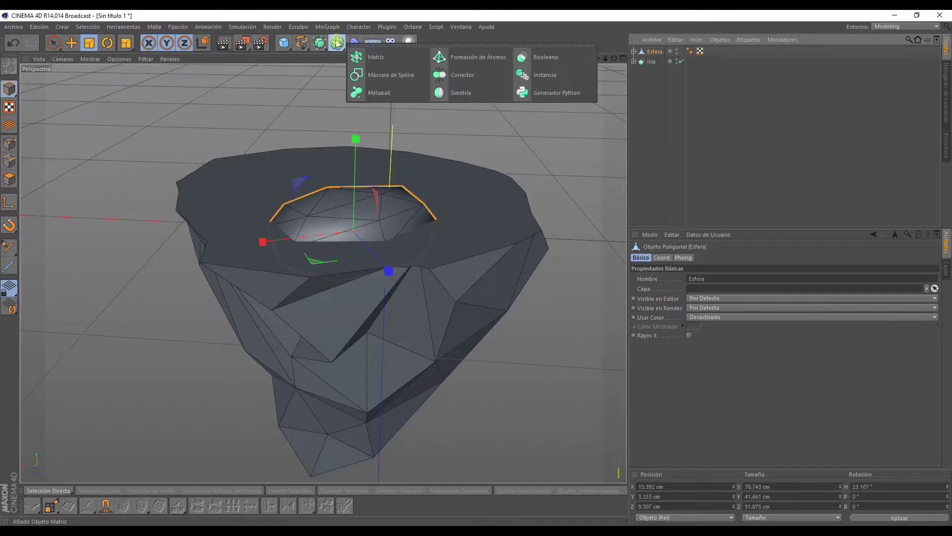
click(543, 57)
click(655, 93)
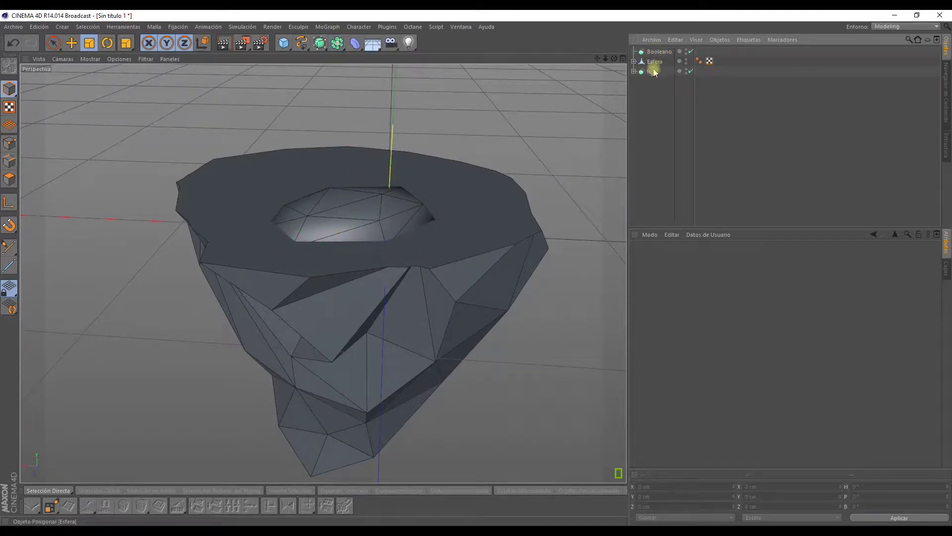
click(652, 63)
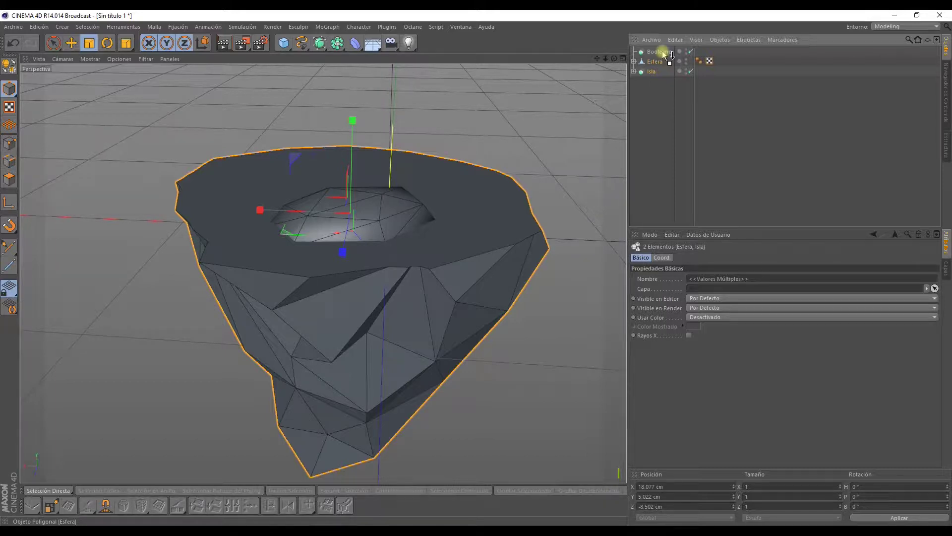
drag(664, 55, 663, 53)
click(652, 83)
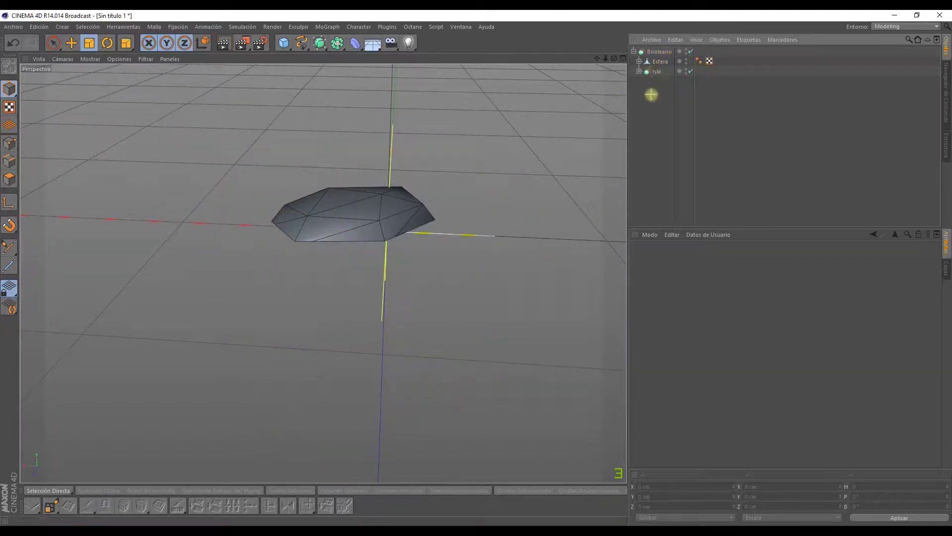
click(659, 74)
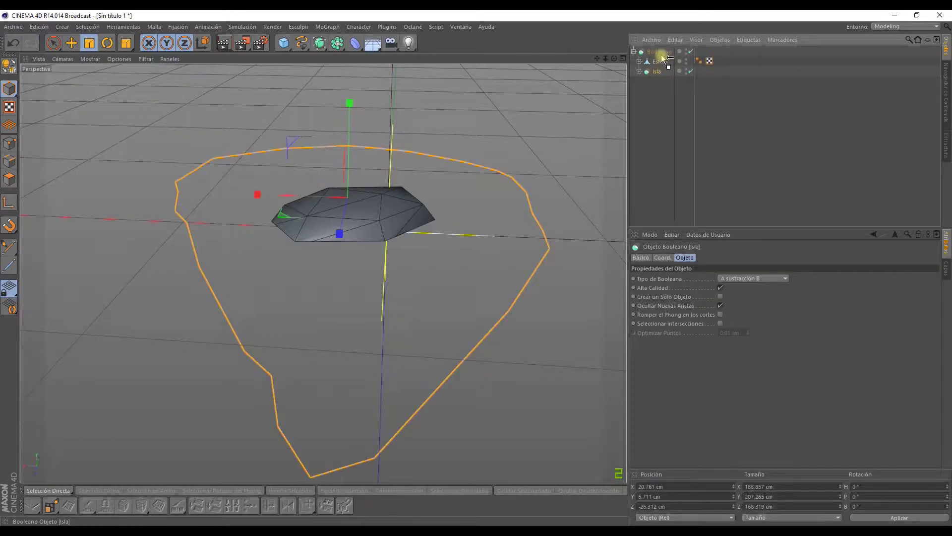
drag(665, 58, 659, 74)
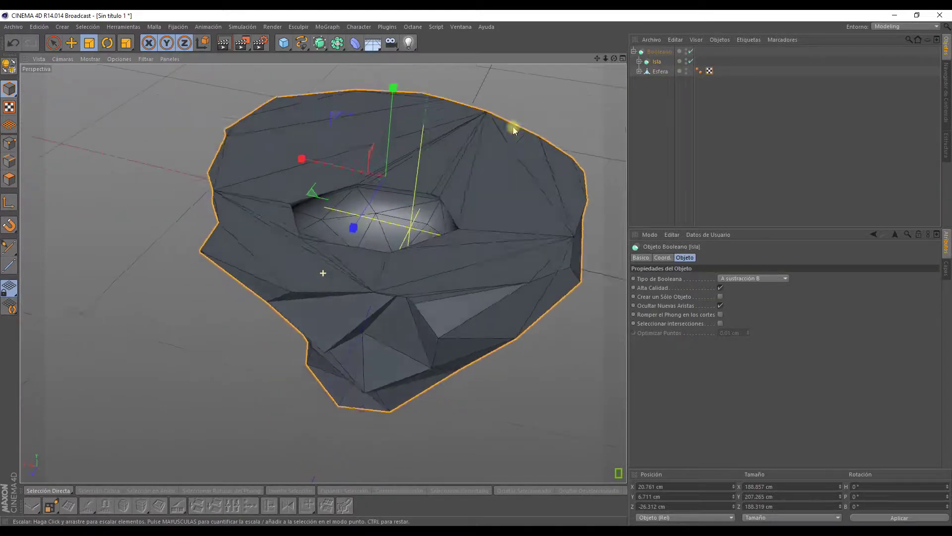
- Enable Hide New Edges on the Boole, rename Esfera to lago and the Boole to Isla
scroll(461, 222, up, 6)
scroll(460, 219, down, 5)
mouse_move(300, 161)
alt+mouse_down()
mouse_move(227, 176)
mouse_move(353, 183)
alt+mouse_up()
click(659, 51)
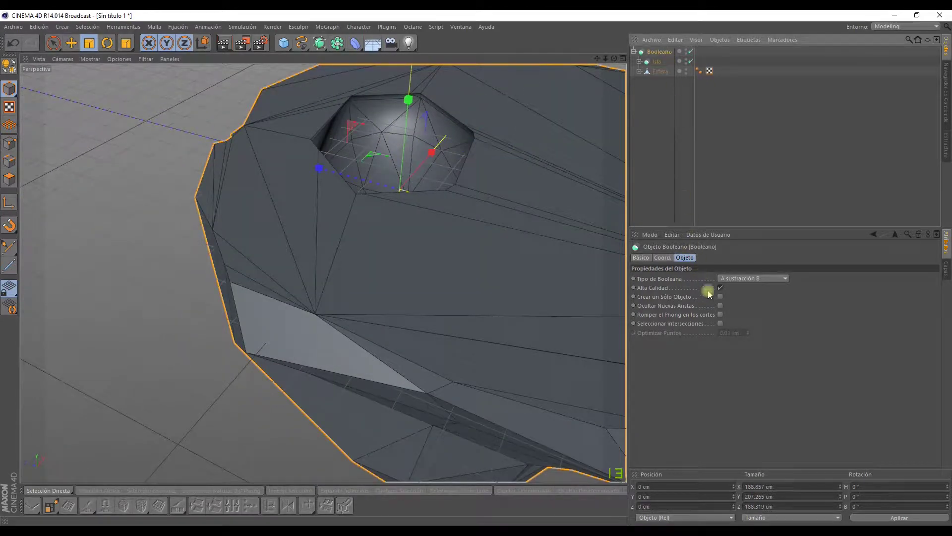
click(720, 306)
mouse_move(446, 259)
alt+mouse_down()
mouse_move(453, 202)
mouse_move(377, 283)
mouse_move(270, 278)
mouse_move(548, 87)
alt+mouse_up()
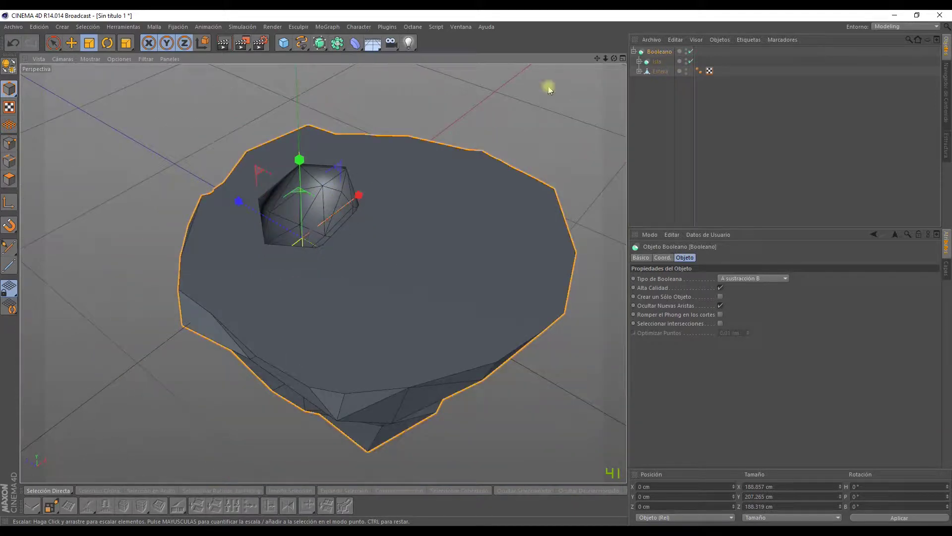
double_click(660, 71)
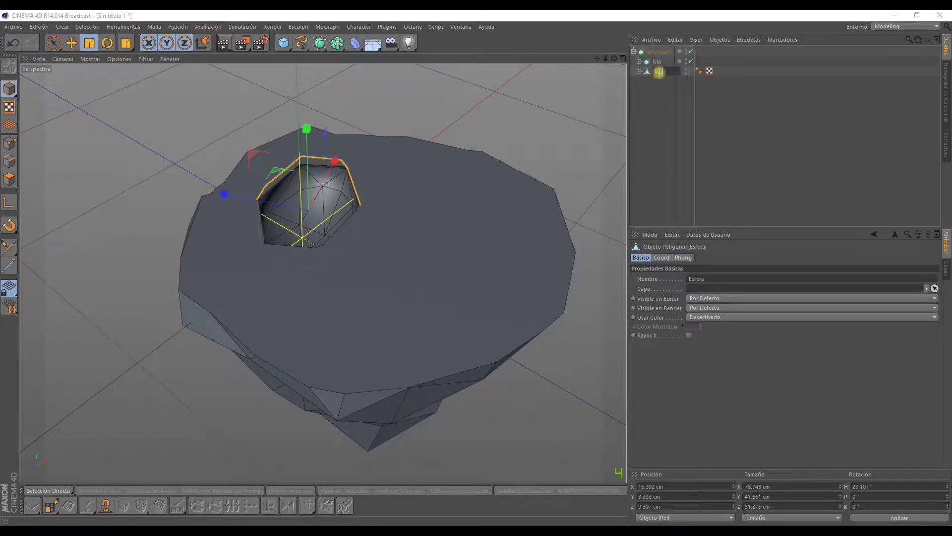
text(lago)
double_click(662, 51)
text(Isla)
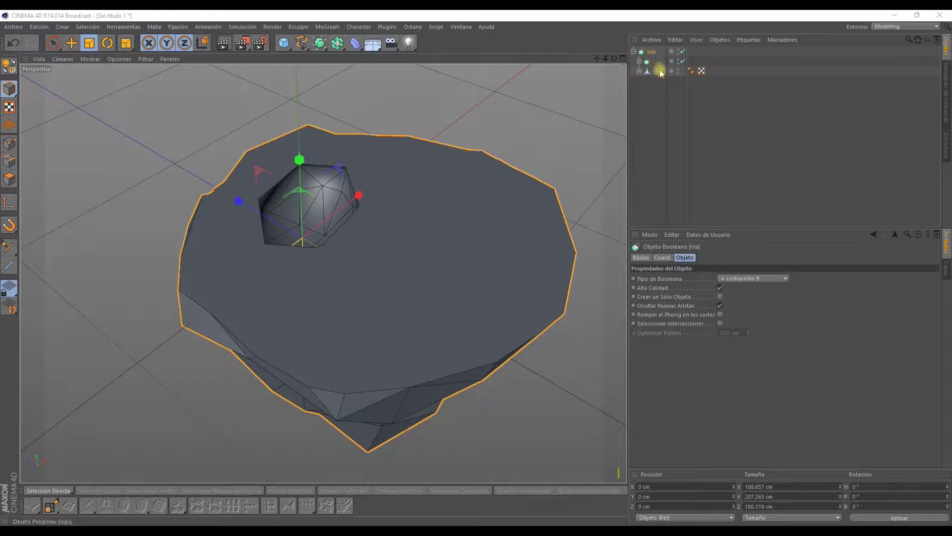
- Stretch the lago sphere in X and Z to 114.48 × 65.65 cm
click(660, 72)
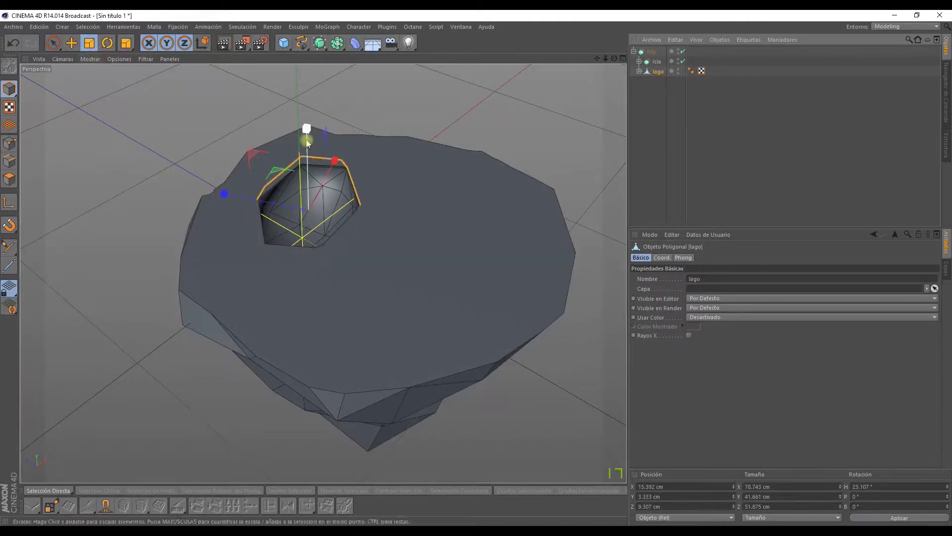
drag(334, 160, 317, 152)
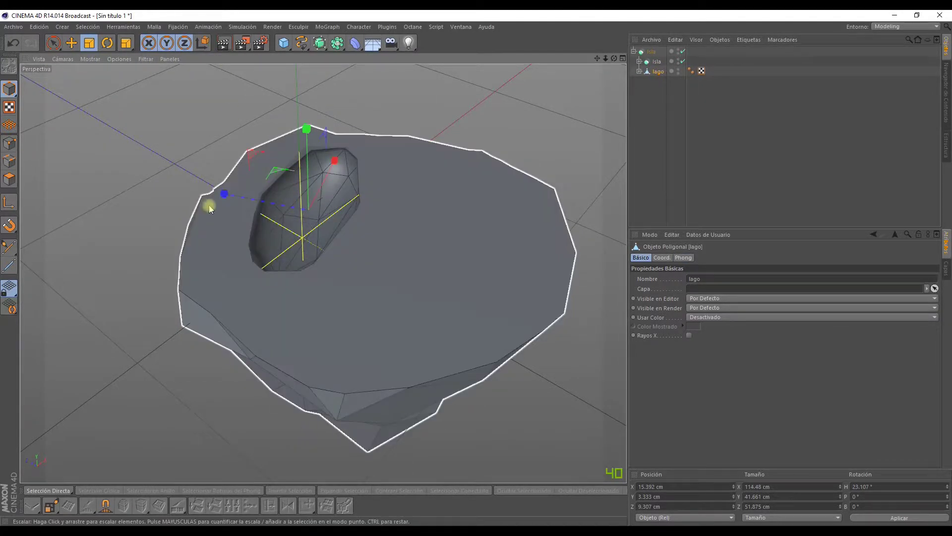
mouse_move(221, 195)
mouse_down()
mouse_move(202, 187)
mouse_move(287, 134)
mouse_move(311, 129)
mouse_move(320, 147)
mouse_up()
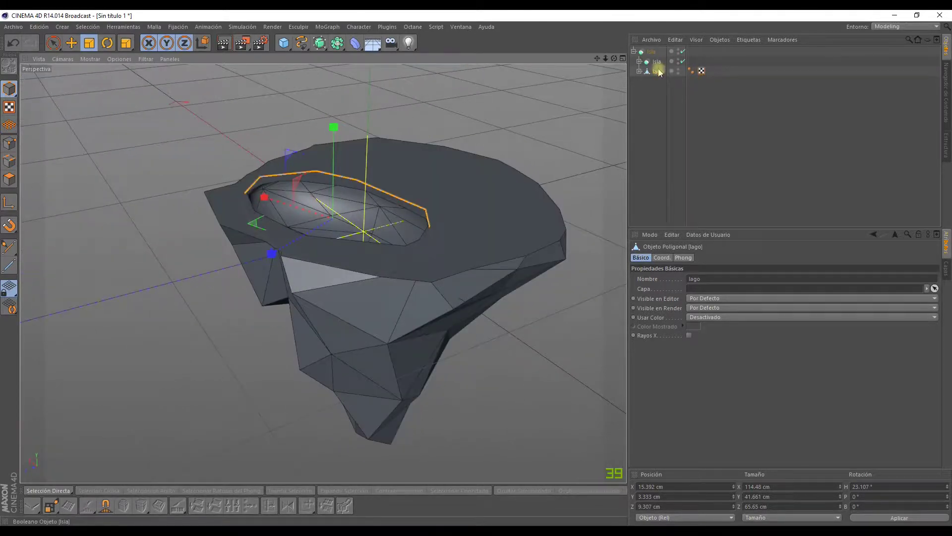
click(639, 71)
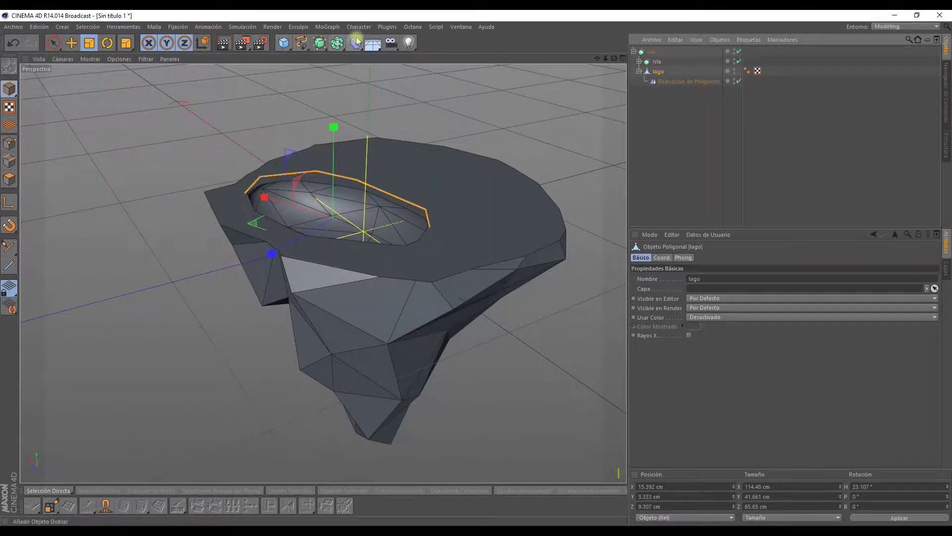
- Add an Aleatorio effector under lago with Deformation set to Point
click(356, 27)
click(359, 28)
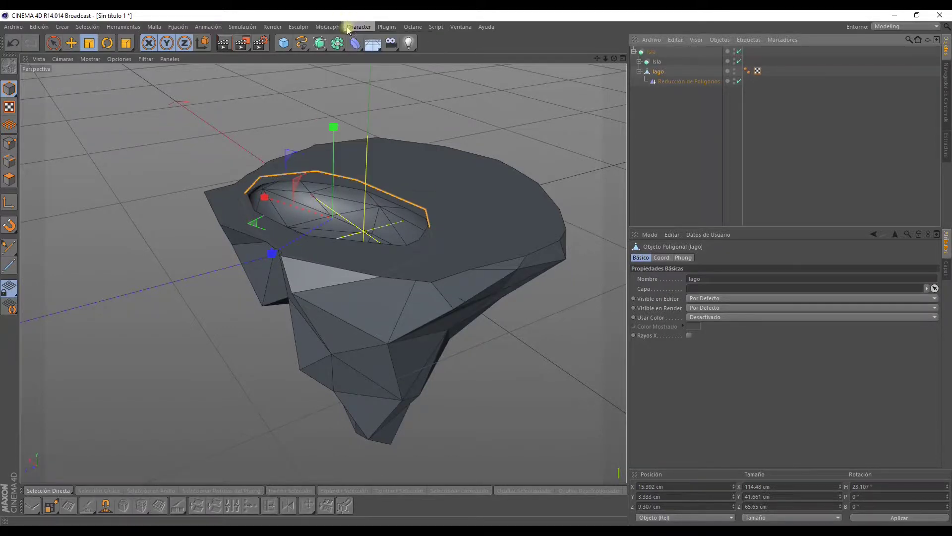
click(327, 27)
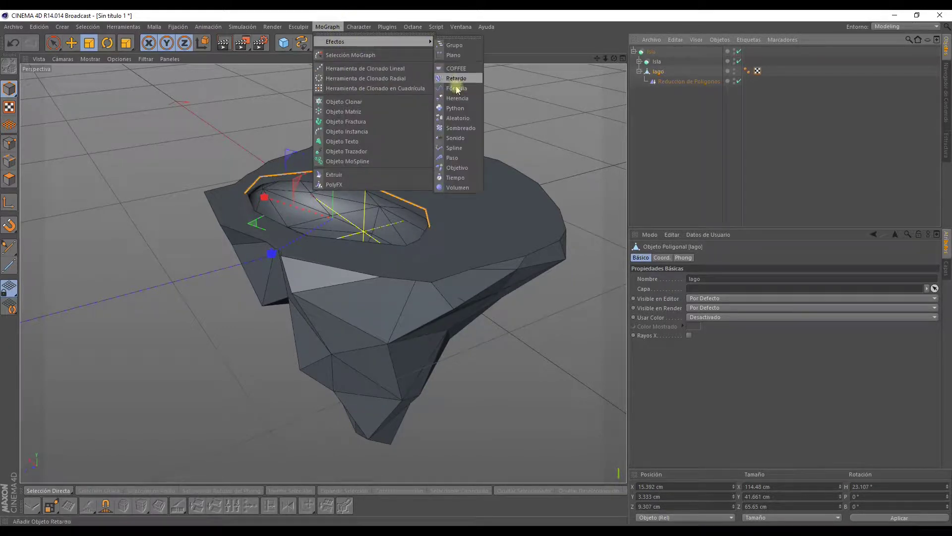
click(457, 118)
mouse_move(662, 51)
mouse_down()
mouse_move(668, 87)
mouse_move(659, 82)
mouse_up()
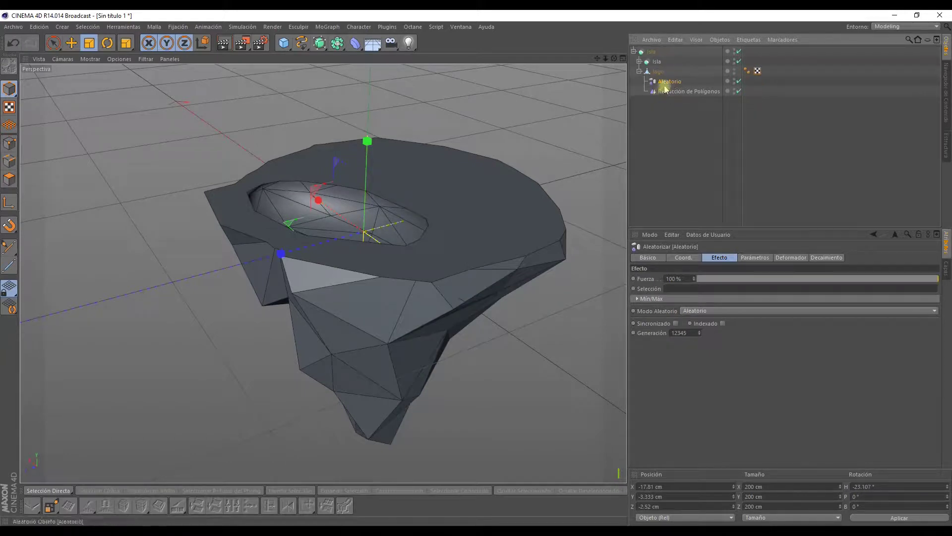
click(785, 261)
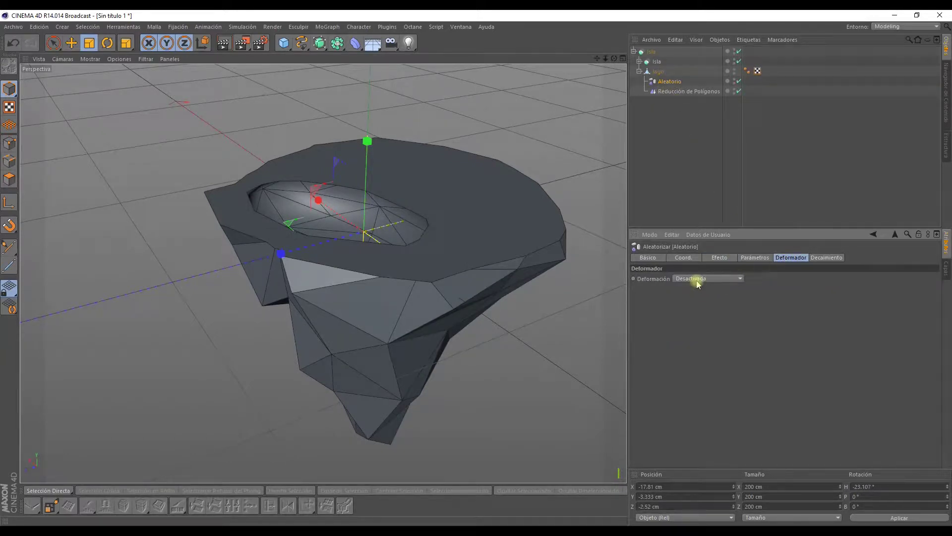
click(696, 283)
click(692, 308)
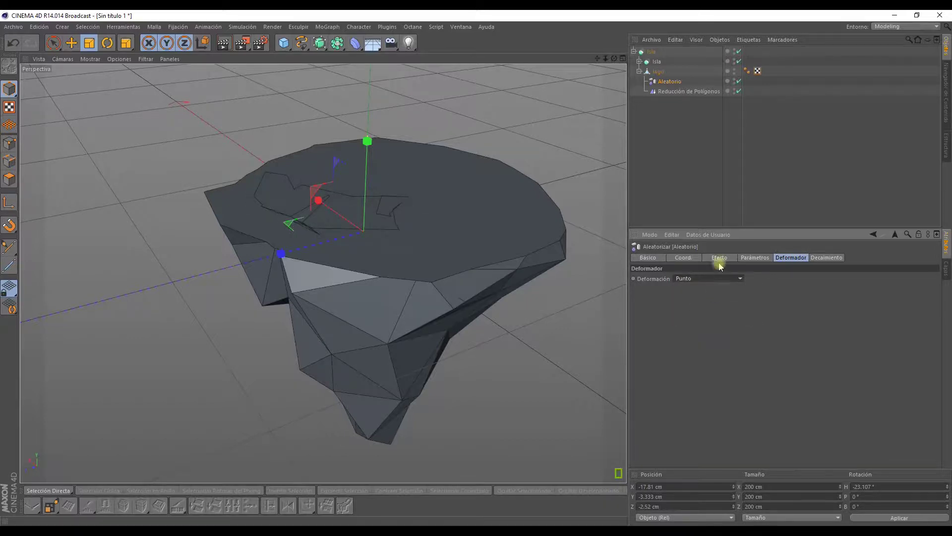
- Set the effector's Strength to 24% and seed to 12375, then disable it
click(719, 262)
mouse_move(702, 279)
mouse_down()
mouse_move(744, 275)
mouse_move(747, 286)
mouse_up()
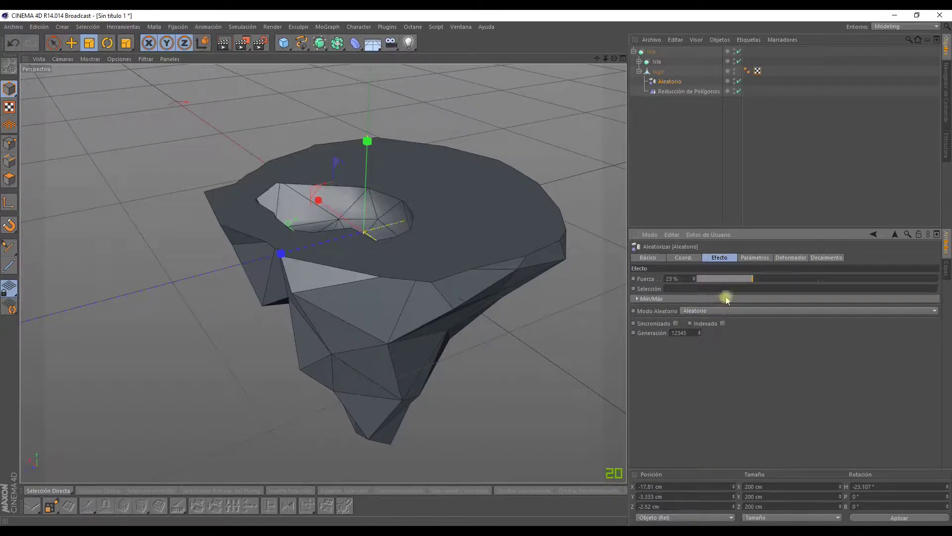
drag(755, 280, 757, 281)
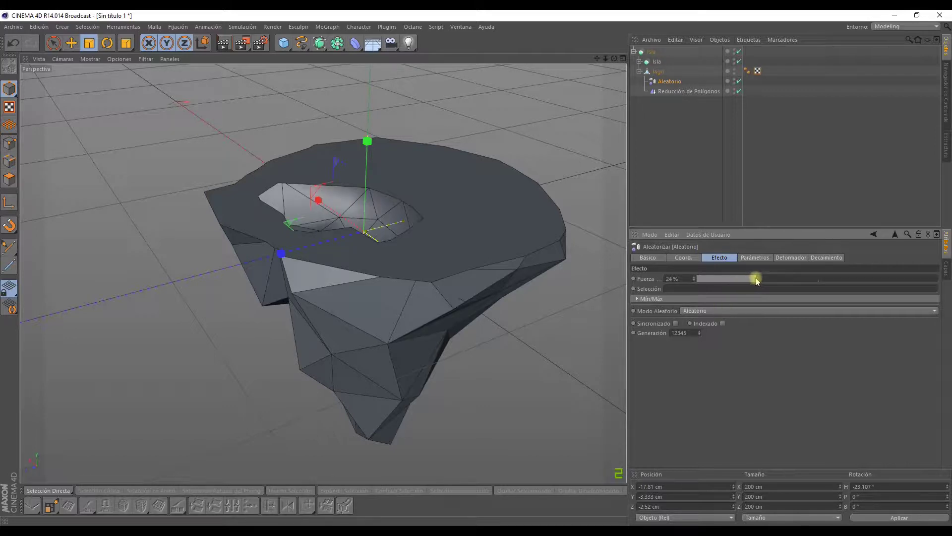
mouse_move(700, 333)
mouse_down()
mouse_move(709, 325)
mouse_move(701, 325)
mouse_up()
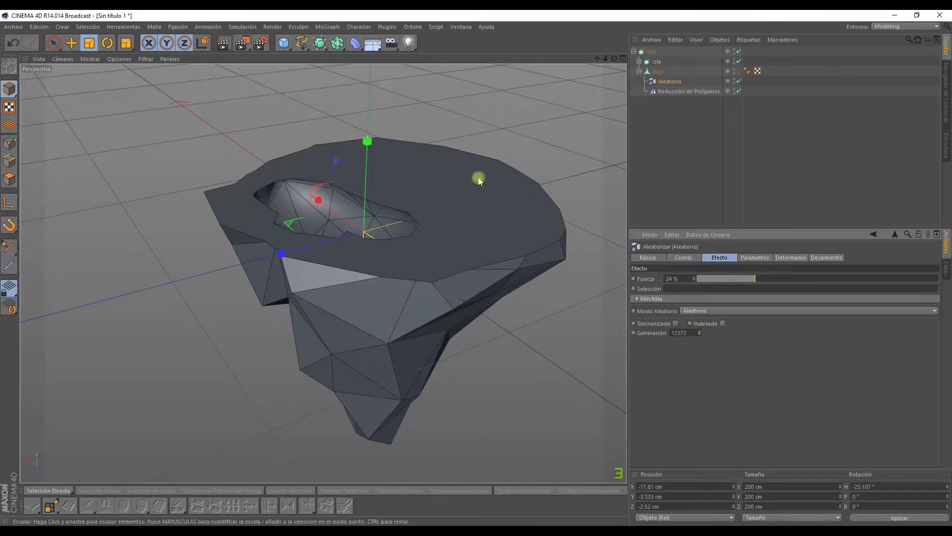
mouse_move(476, 176)
alt+mouse_down()
mouse_move(363, 227)
mouse_move(534, 194)
alt+mouse_up()
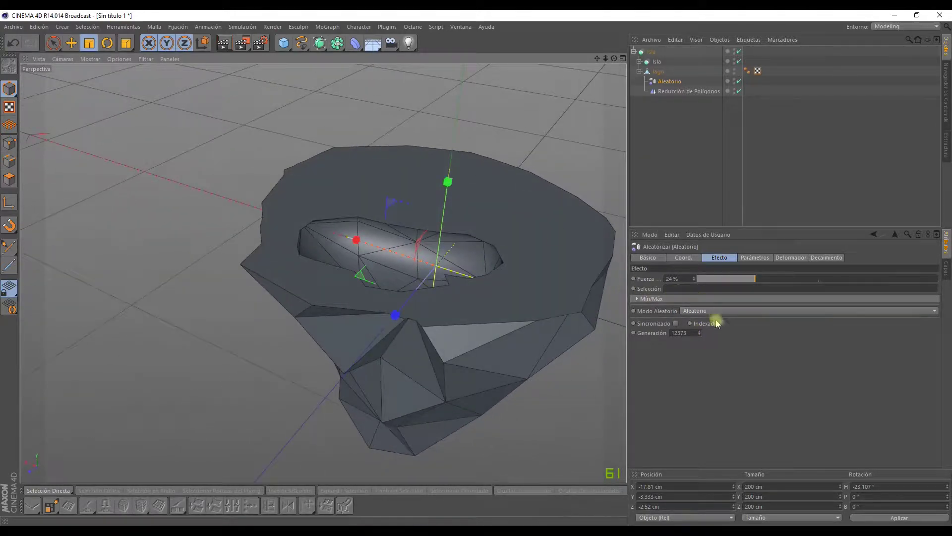
click(699, 330)
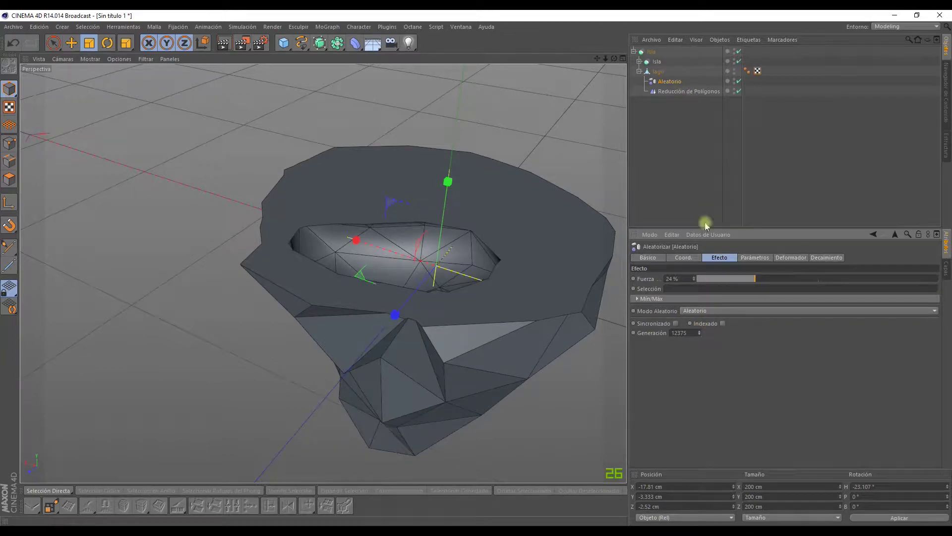
click(739, 80)
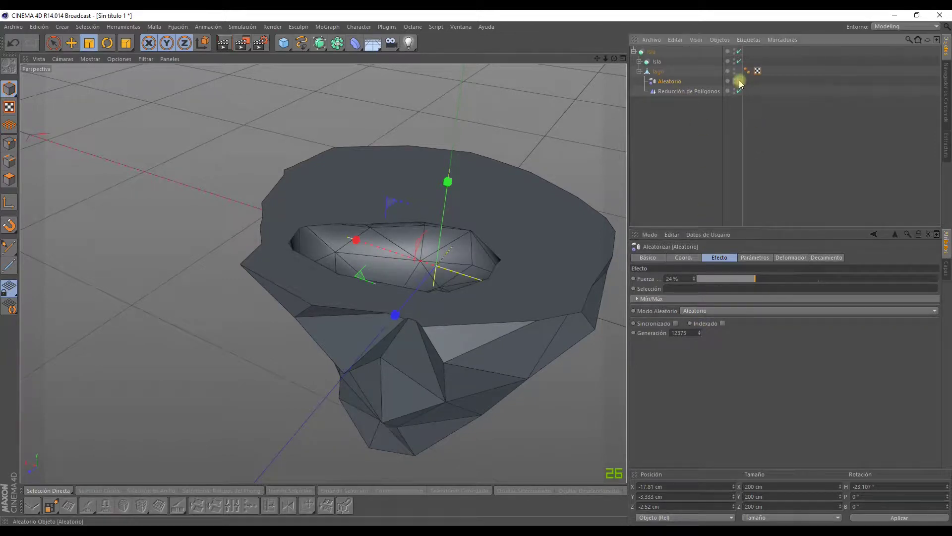
mouse_move(529, 151)
alt+mouse_down()
mouse_move(506, 142)
mouse_move(339, 144)
mouse_move(153, 78)
mouse_move(151, 87)
alt+mouse_up()
- Inspect the lake, collapse the Isla hierarchy to one row, and bring up the primitives list
click(73, 50)
mouse_move(92, 111)
alt+mouse_down()
mouse_move(208, 213)
mouse_move(372, 253)
mouse_move(187, 201)
mouse_move(194, 110)
alt+mouse_up()
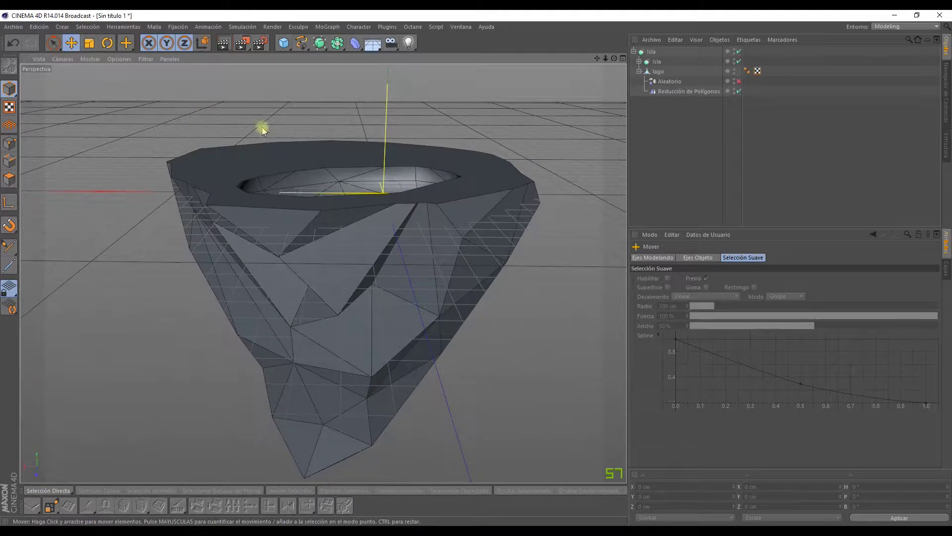
mouse_move(263, 131)
alt+mouse_down()
mouse_move(316, 128)
mouse_move(306, 178)
mouse_move(452, 202)
mouse_move(548, 244)
mouse_move(491, 237)
alt+mouse_up()
click(306, 178)
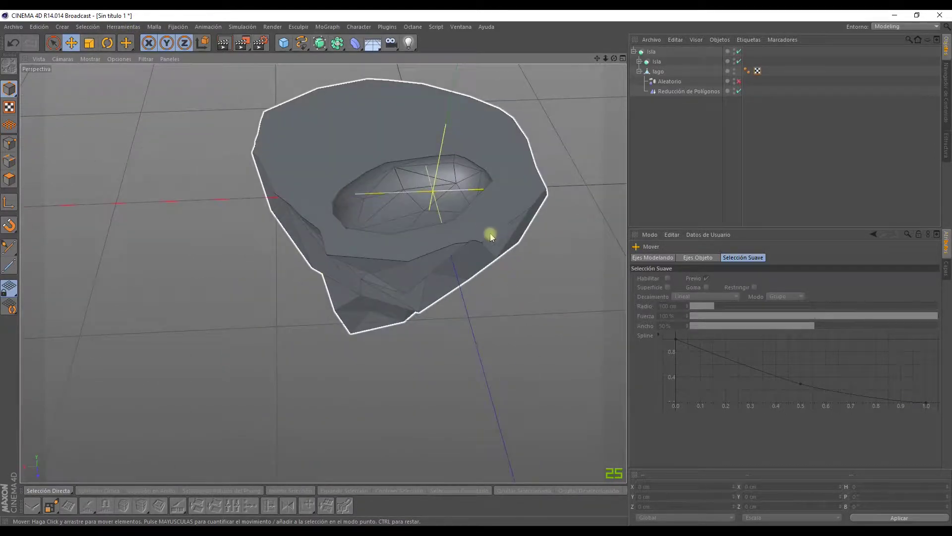
click(615, 180)
click(634, 51)
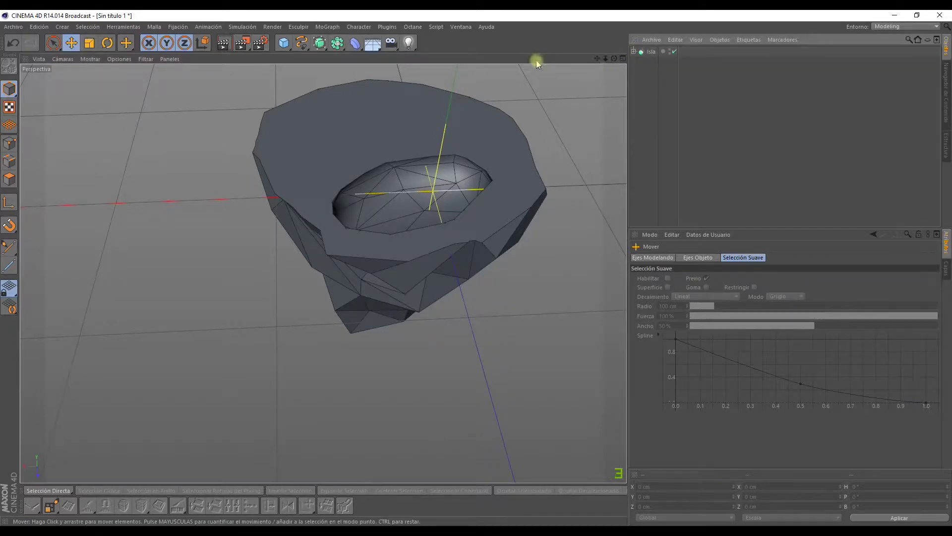
alt+drag(438, 106, 436, 129)
click(283, 43)
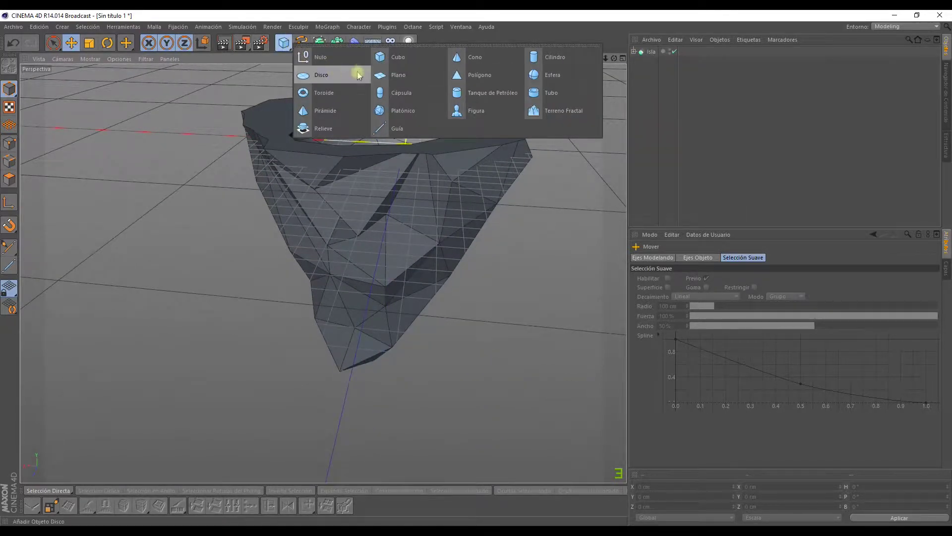
- Add a Plano plane object and make it editable
click(404, 76)
scroll(512, 96, up, 3)
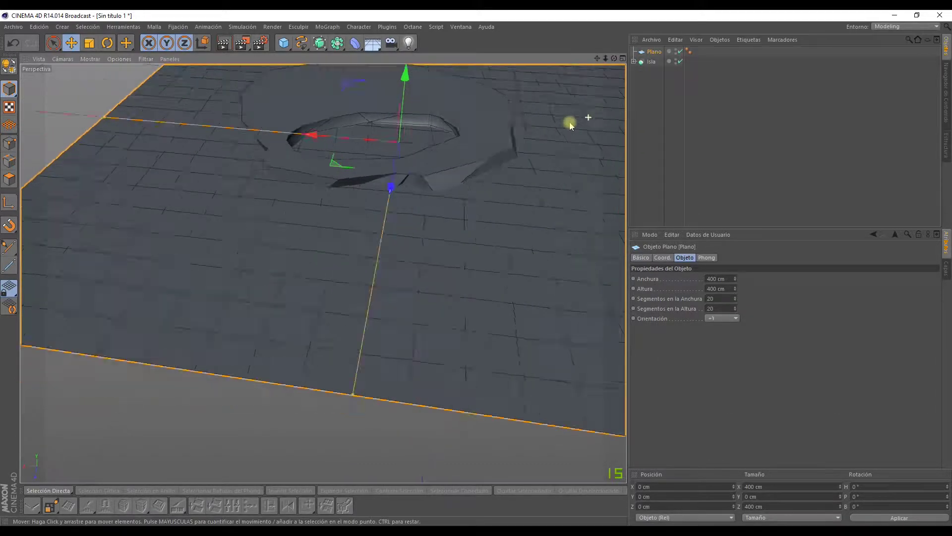
scroll(571, 125, down, 5)
mouse_move(413, 198)
alt+mouse_down()
mouse_move(336, 288)
mouse_move(267, 223)
alt+mouse_up()
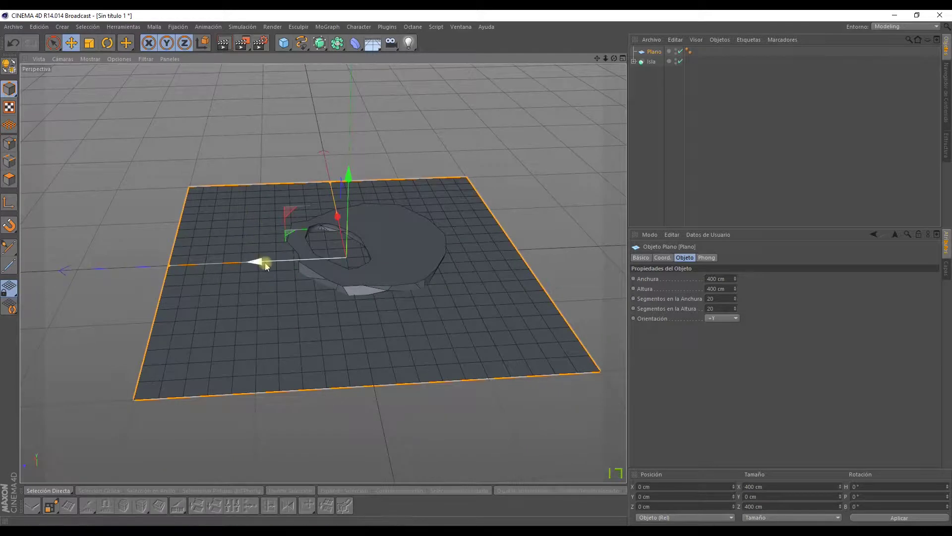
scroll(266, 267, up, 2)
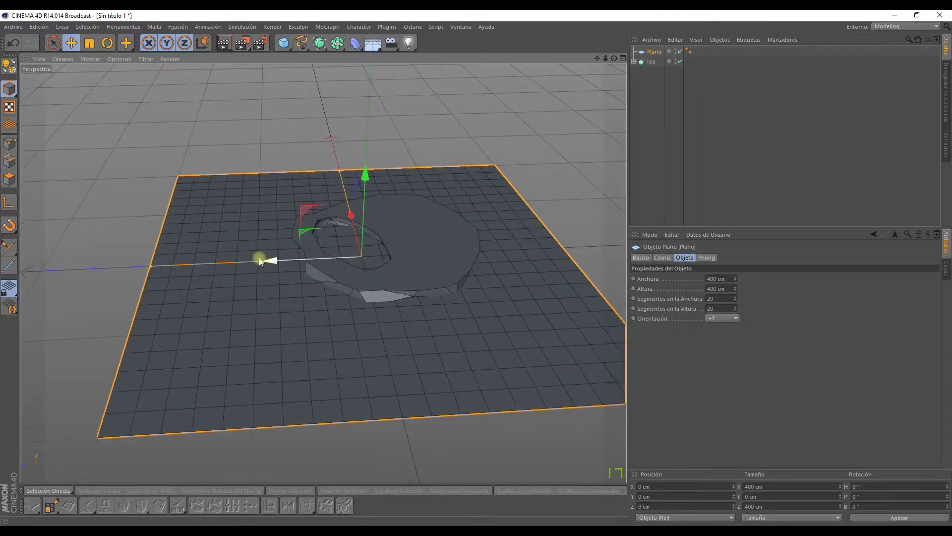
click(10, 65)
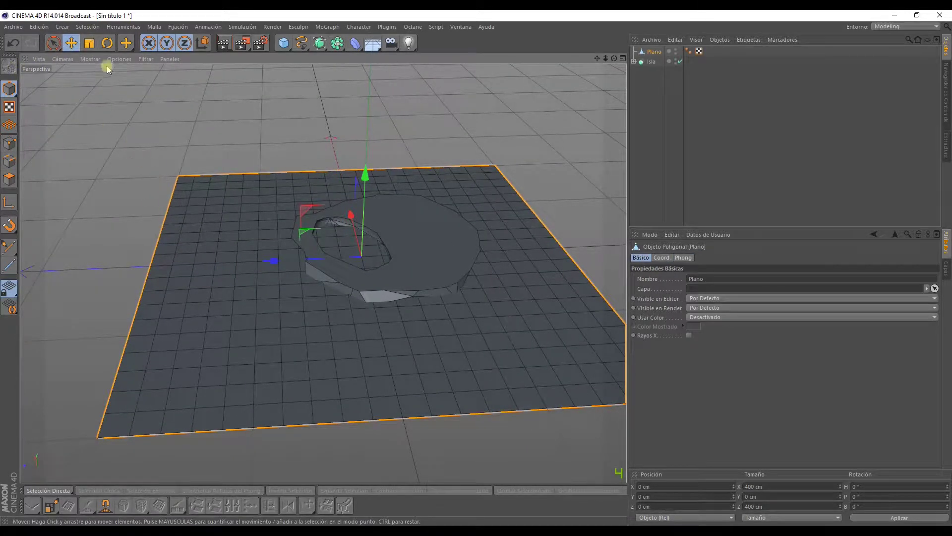
- Scale the plane along Z and X to about 180.5 × 111.7 cm
key(t)
drag(273, 260, 330, 262)
scroll(377, 282, up, 5)
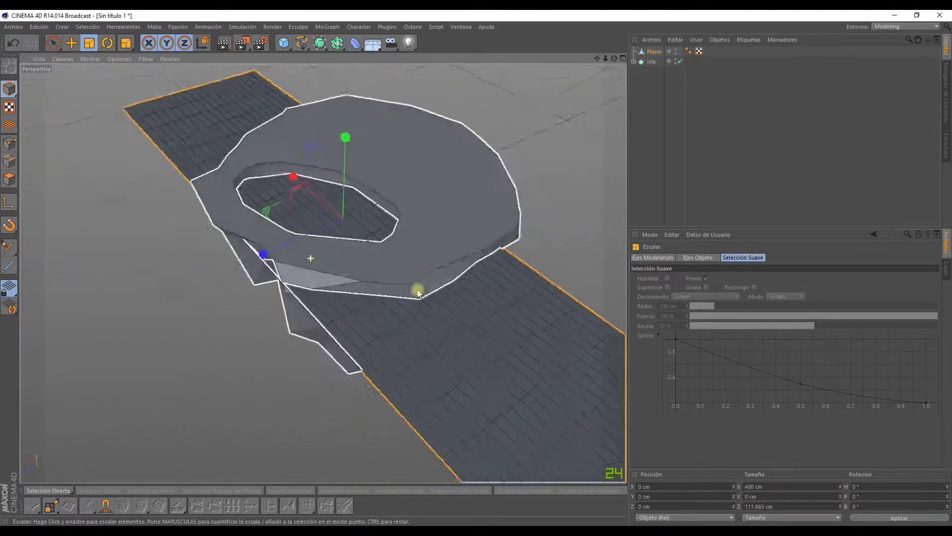
scroll(418, 292, down, 5)
mouse_move(213, 195)
mouse_down()
mouse_move(253, 213)
mouse_move(236, 185)
mouse_move(208, 175)
mouse_move(207, 200)
mouse_move(128, 193)
mouse_move(159, 177)
mouse_move(255, 213)
mouse_move(430, 241)
mouse_move(341, 148)
mouse_move(361, 213)
mouse_move(348, 229)
mouse_move(334, 216)
mouse_move(272, 228)
mouse_move(185, 198)
mouse_move(232, 216)
mouse_up()
scroll(245, 213, up, 3)
scroll(208, 159, up, 3)
- Move the Plano plane into place under the island's crater hole
key(e)
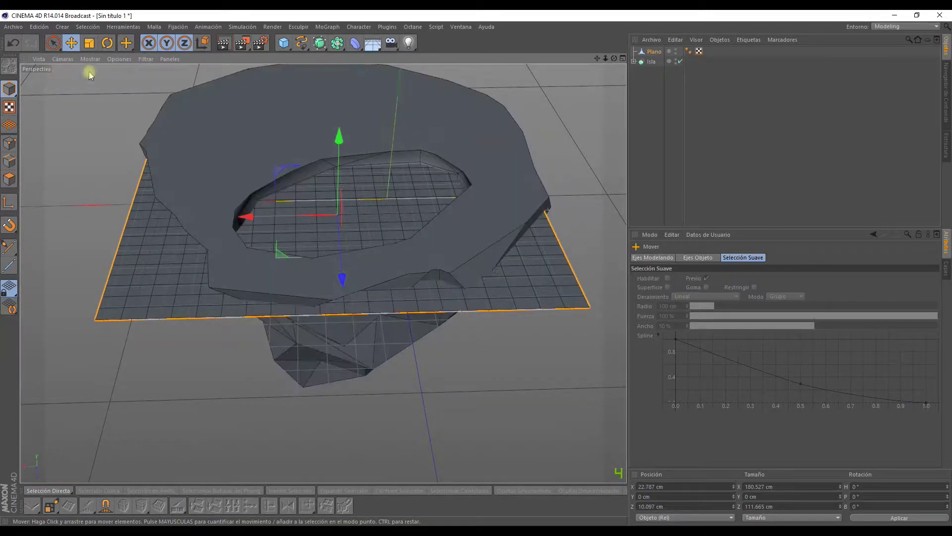
click(668, 97)
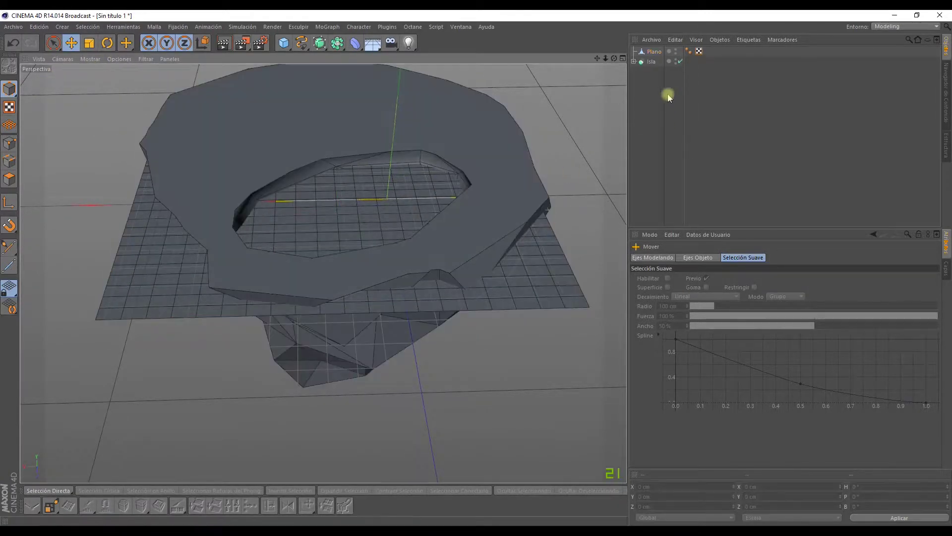
click(654, 51)
mouse_move(442, 123)
alt+mouse_down()
mouse_move(355, 117)
mouse_move(384, 159)
mouse_move(251, 121)
mouse_move(268, 139)
alt+mouse_up()
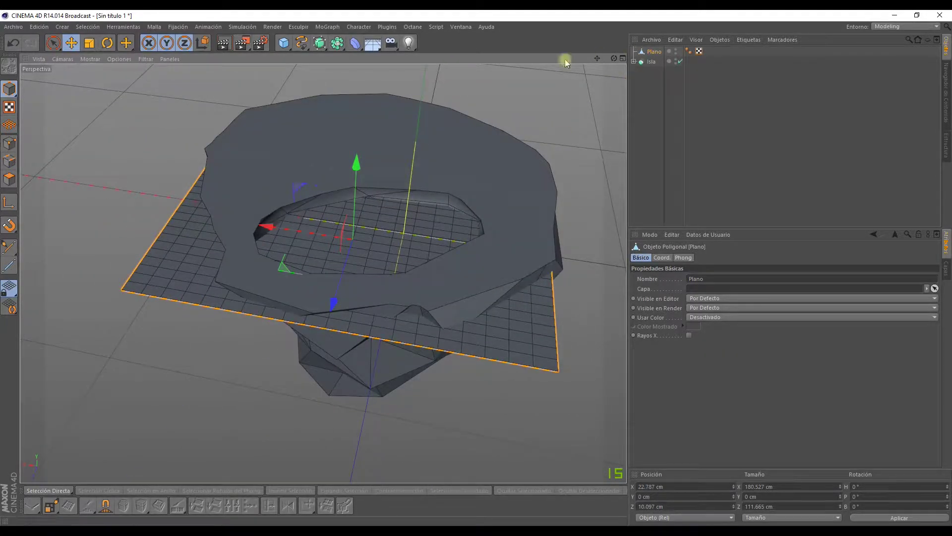
click(155, 27)
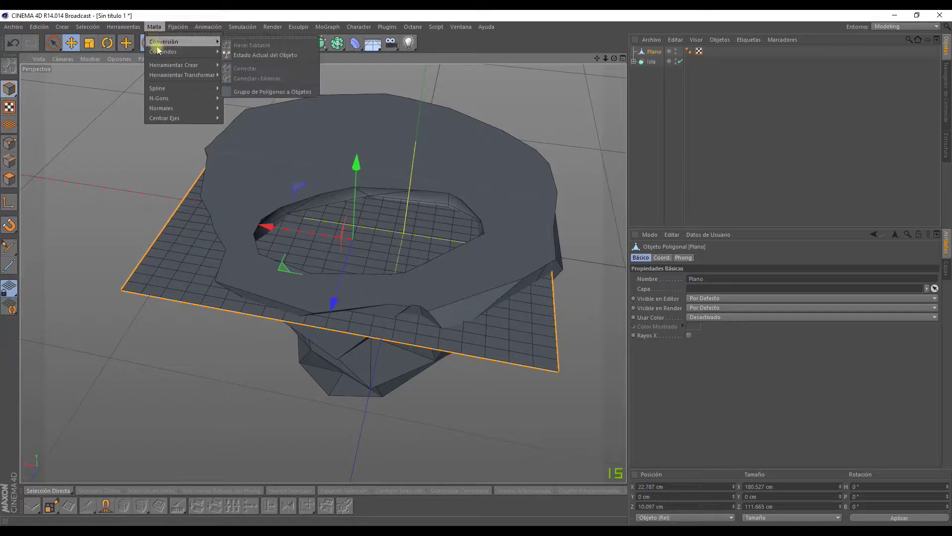
mouse_move(163, 51)
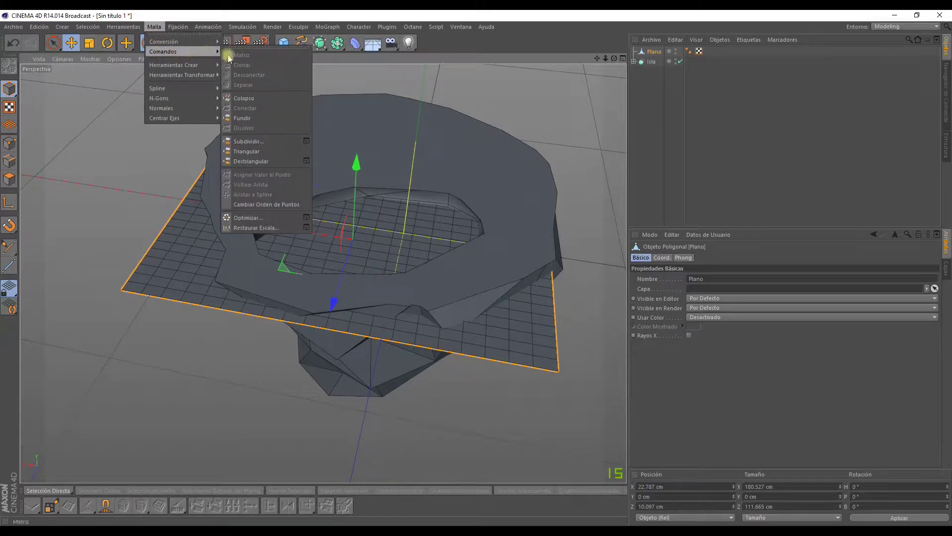
- In Points mode with Live Selection, select the points along the plane's left corner and edge
click(300, 203)
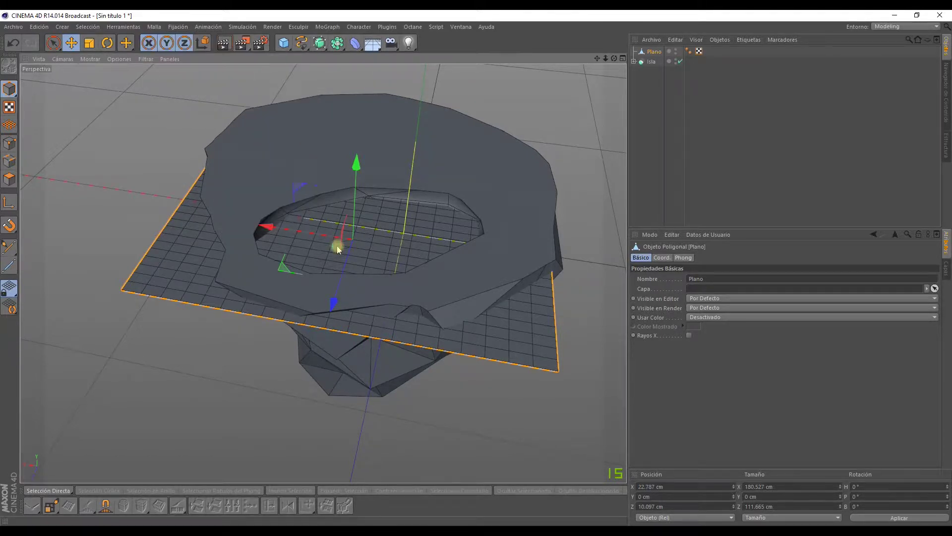
scroll(325, 249, up, 1)
scroll(324, 251, up, 4)
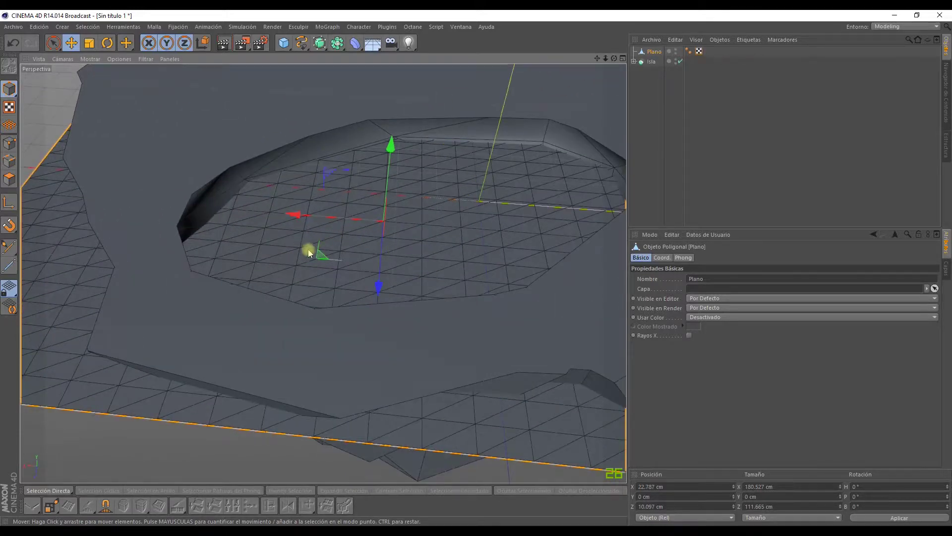
scroll(308, 250, down, 3)
scroll(298, 238, down, 3)
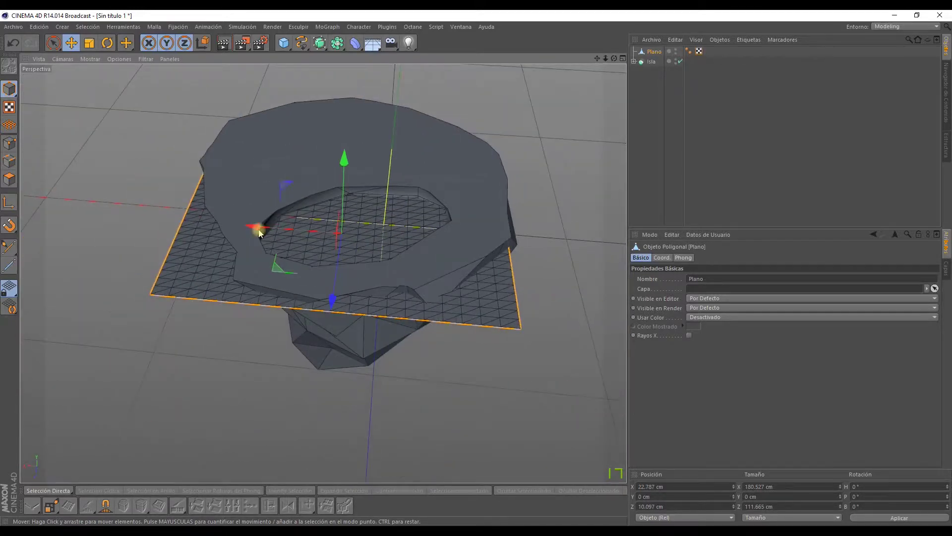
click(10, 144)
click(53, 42)
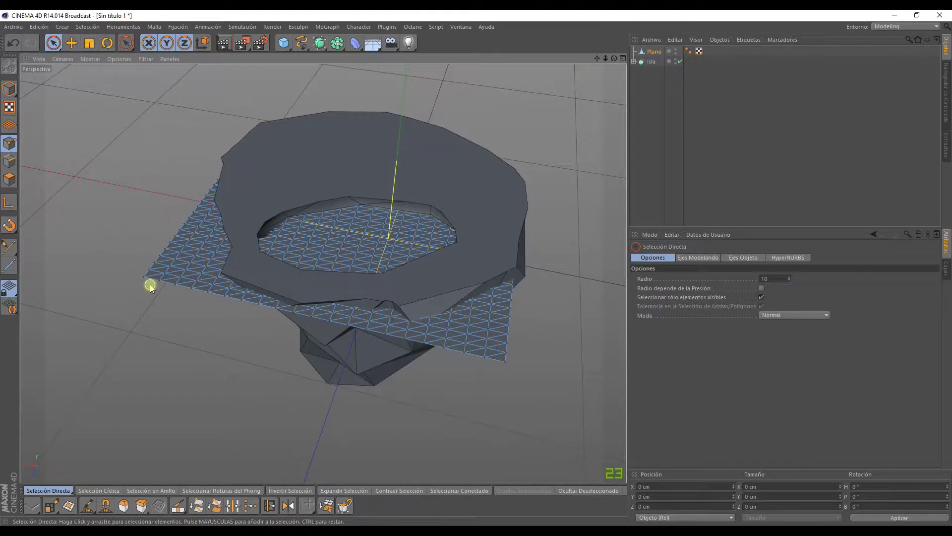
mouse_move(150, 286)
mouse_down()
mouse_move(156, 258)
mouse_move(220, 178)
mouse_up()
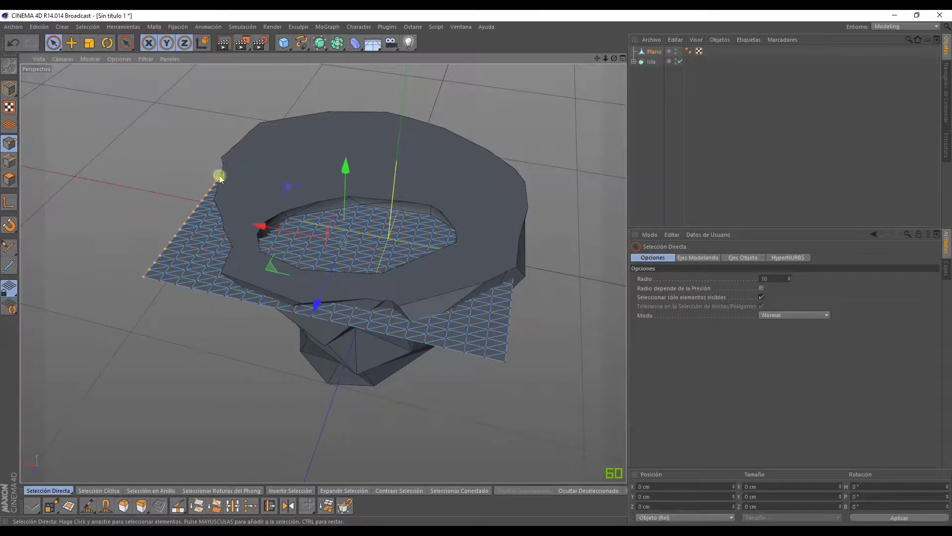
drag(183, 245, 169, 274)
- Add the plane's lower-right and front edge points, up to the corner, to the selection
mouse_move(344, 326)
mouse_down()
mouse_move(516, 357)
mouse_move(495, 355)
mouse_up()
drag(301, 311, 312, 321)
drag(373, 325, 349, 316)
drag(225, 281, 374, 327)
drag(467, 356, 509, 352)
- Orbit around the island and zoom in to inspect the crater hole
alt+drag(183, 334, 314, 322)
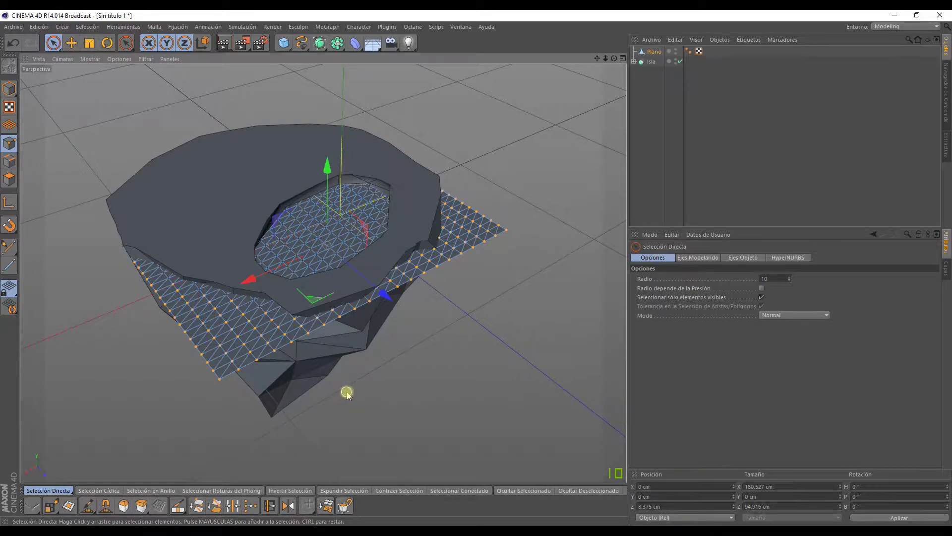
mouse_move(346, 393)
alt+mouse_down()
mouse_move(336, 410)
mouse_move(289, 342)
alt+mouse_up()
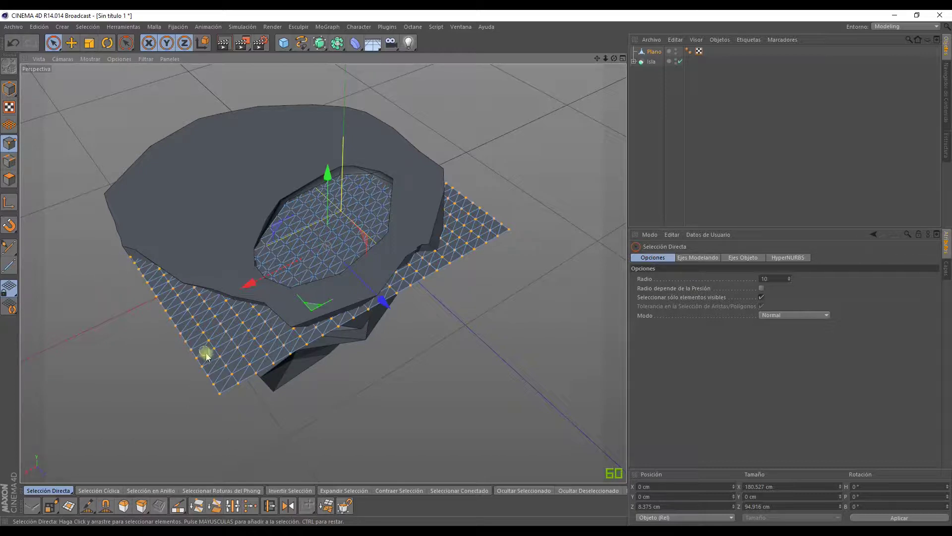
mouse_move(429, 344)
alt+mouse_down()
mouse_move(386, 354)
mouse_move(368, 327)
alt+mouse_up()
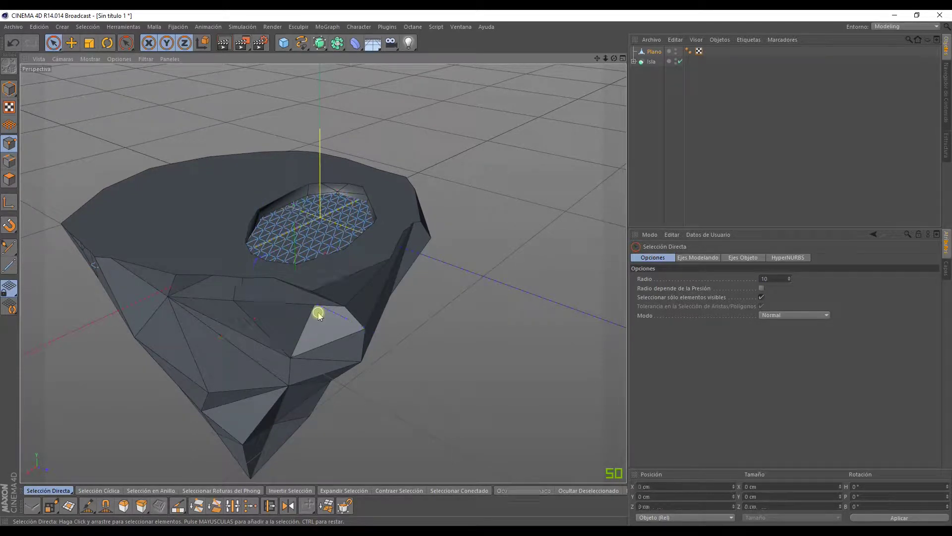
mouse_move(330, 319)
alt+mouse_down()
mouse_move(554, 310)
mouse_move(355, 325)
mouse_move(209, 91)
alt+mouse_up()
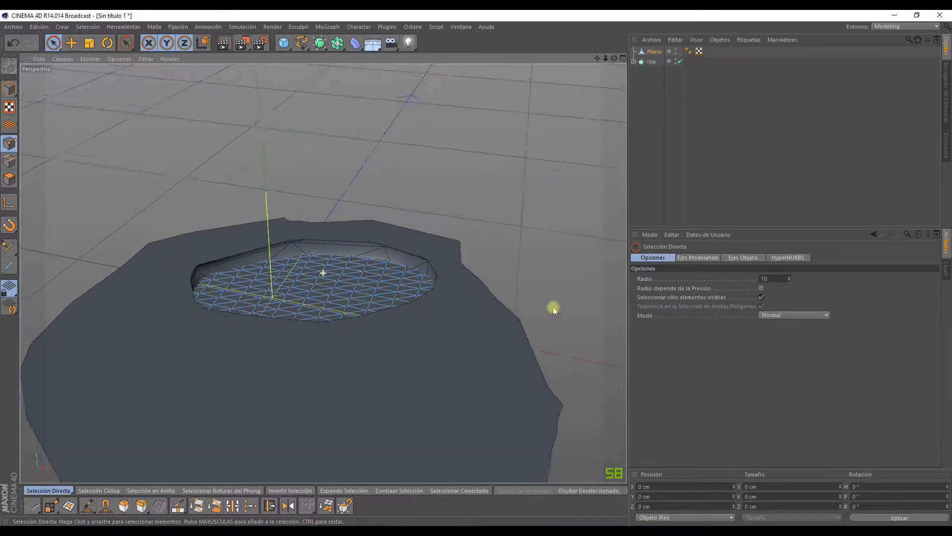
- In Model mode, raise the Plano lake plane to Y 3.57 cm inside the crater, then deselect it
click(71, 42)
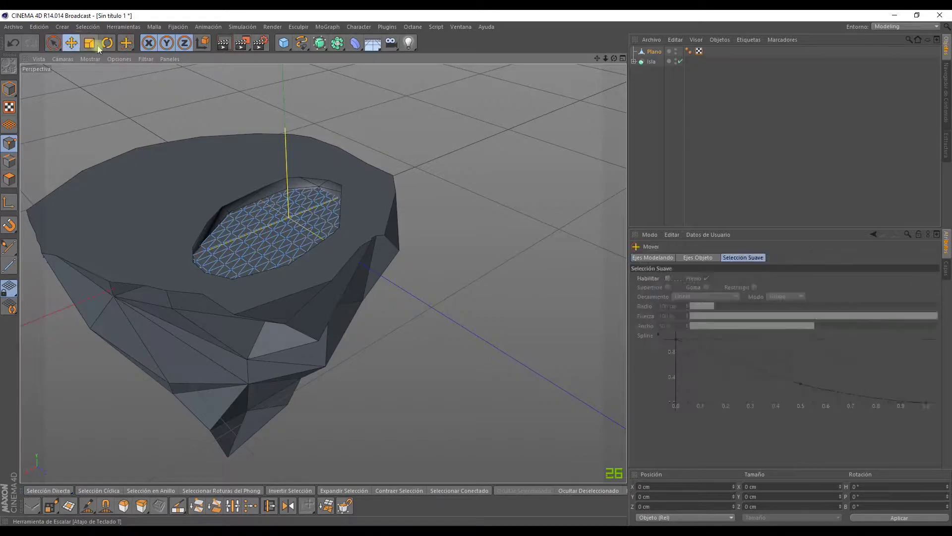
click(9, 89)
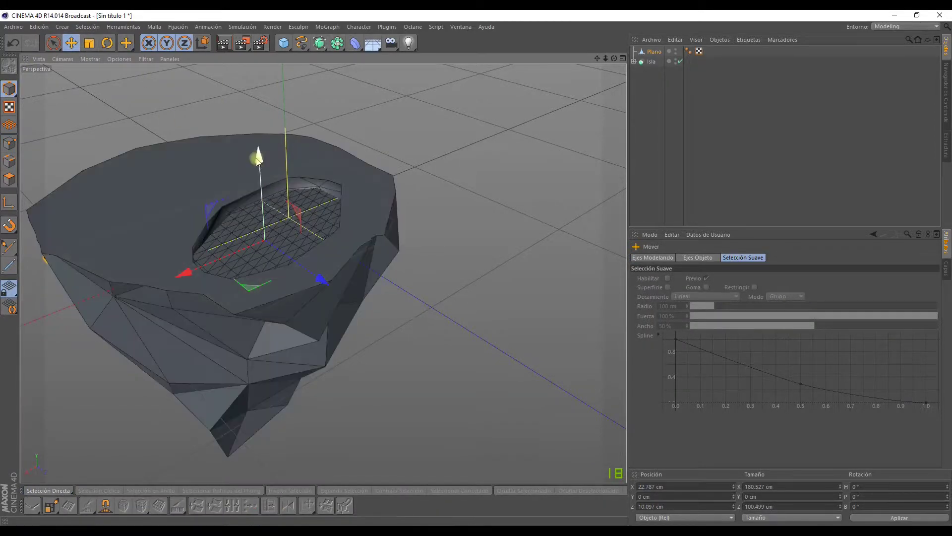
mouse_move(257, 157)
mouse_down()
mouse_move(258, 149)
mouse_move(326, 198)
mouse_move(284, 169)
mouse_up()
click(667, 84)
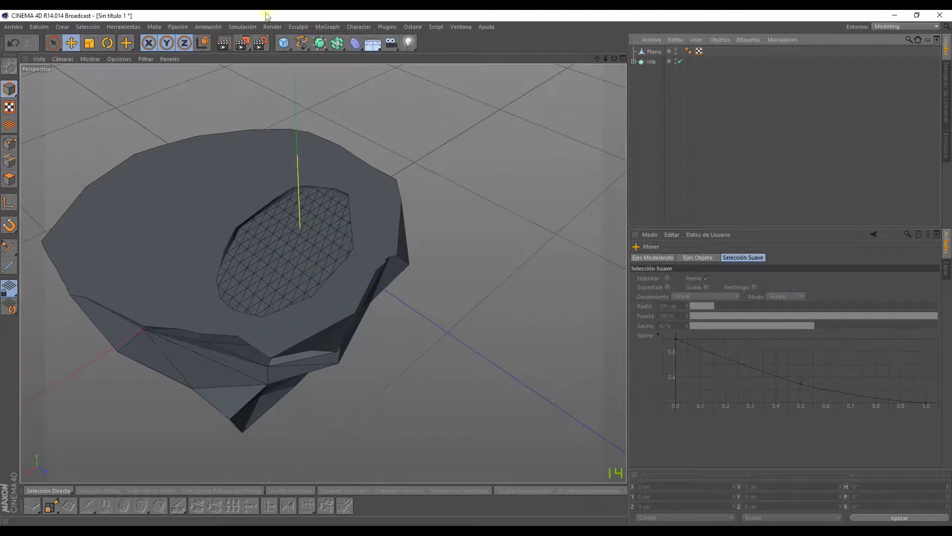
click(323, 27)
mouse_move(372, 42)
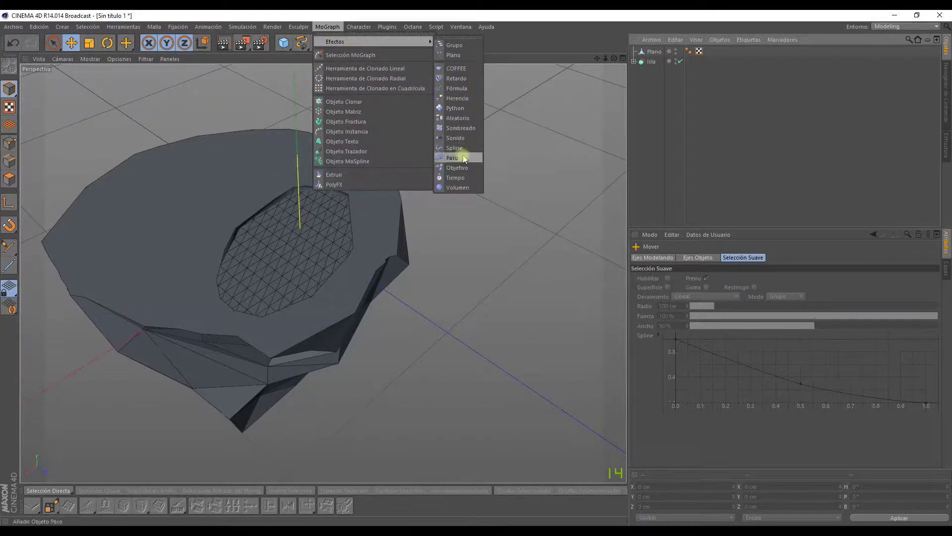
- Add an Aleatorio effector under Plano and set its Deformación to Punto
click(464, 124)
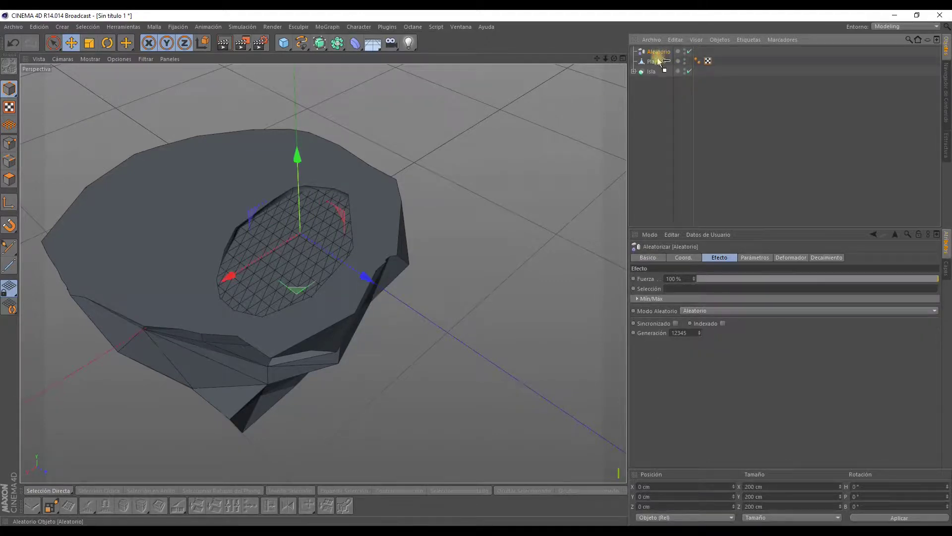
drag(659, 63, 657, 67)
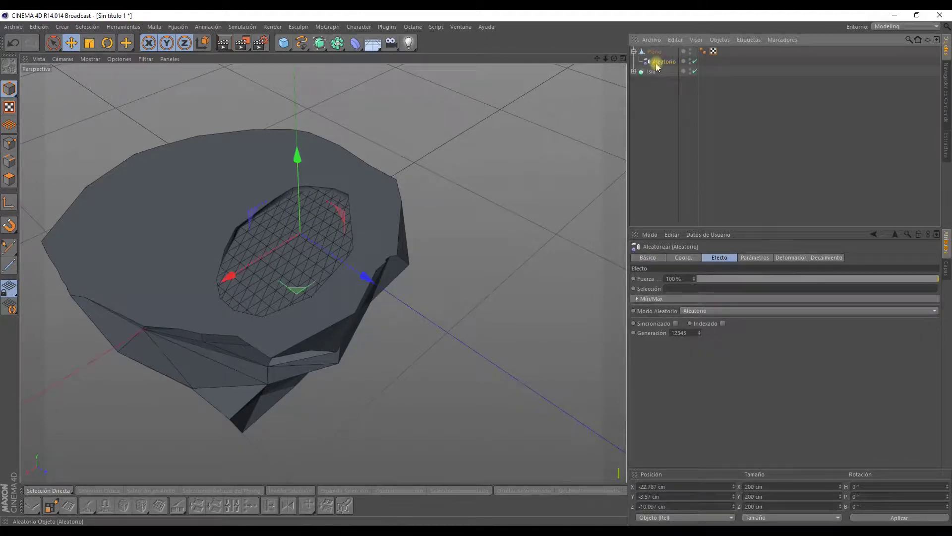
click(790, 257)
click(723, 278)
click(706, 279)
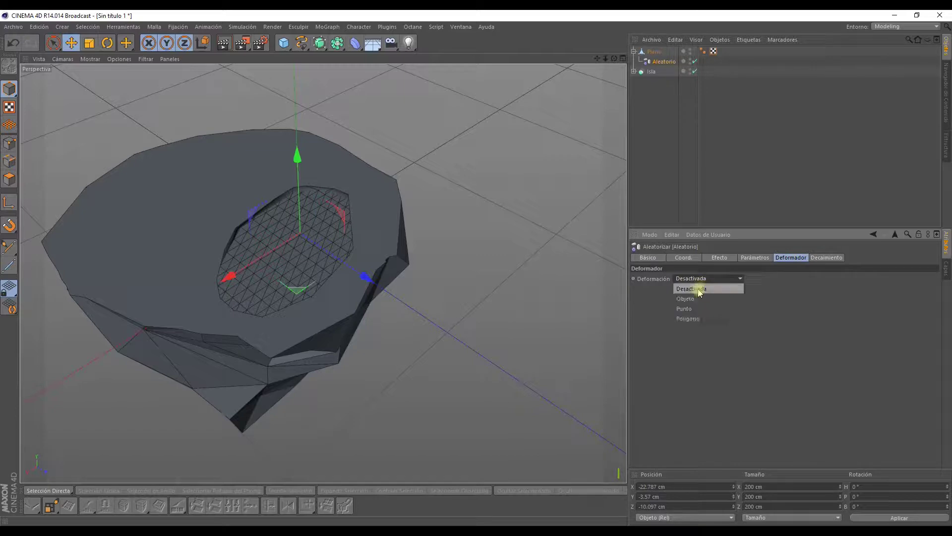
click(692, 304)
- Lower the Aleatorio strength to 4% and orbit closer to inspect the rippled lake surface
click(719, 258)
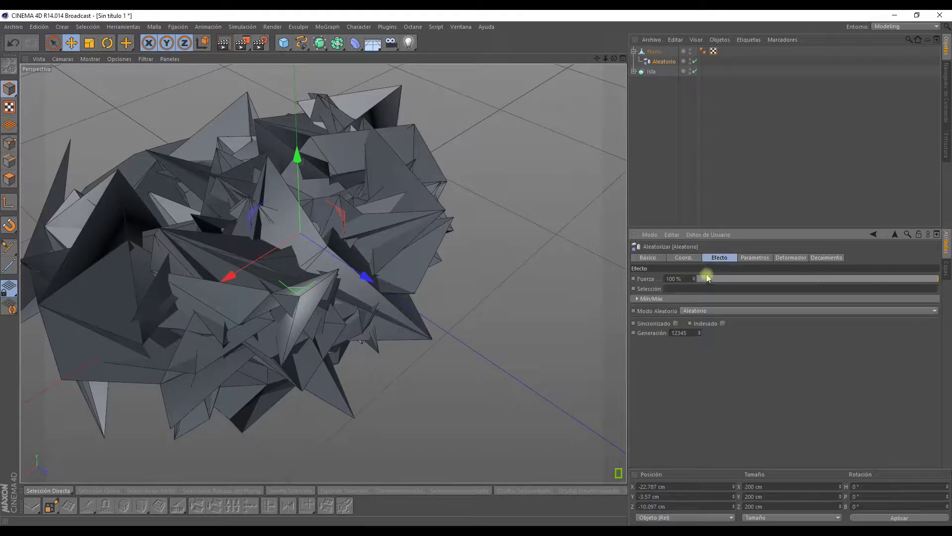
click(705, 279)
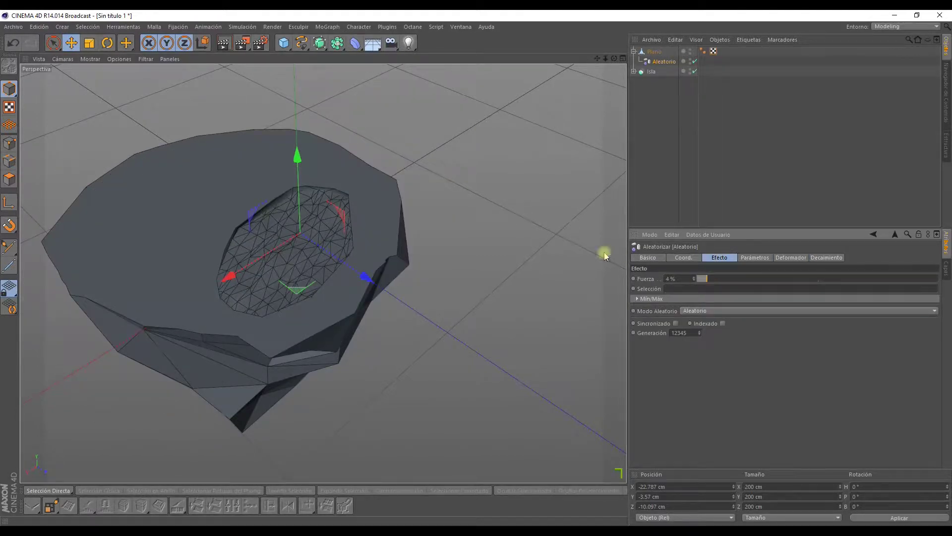
alt+drag(605, 256, 295, 198)
scroll(296, 198, up, 4)
scroll(373, 234, up, 3)
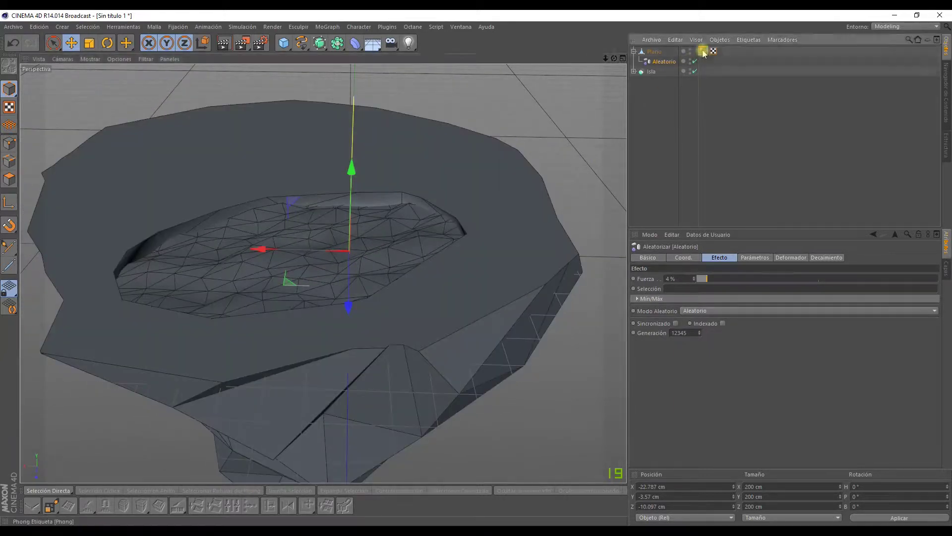
click(702, 51)
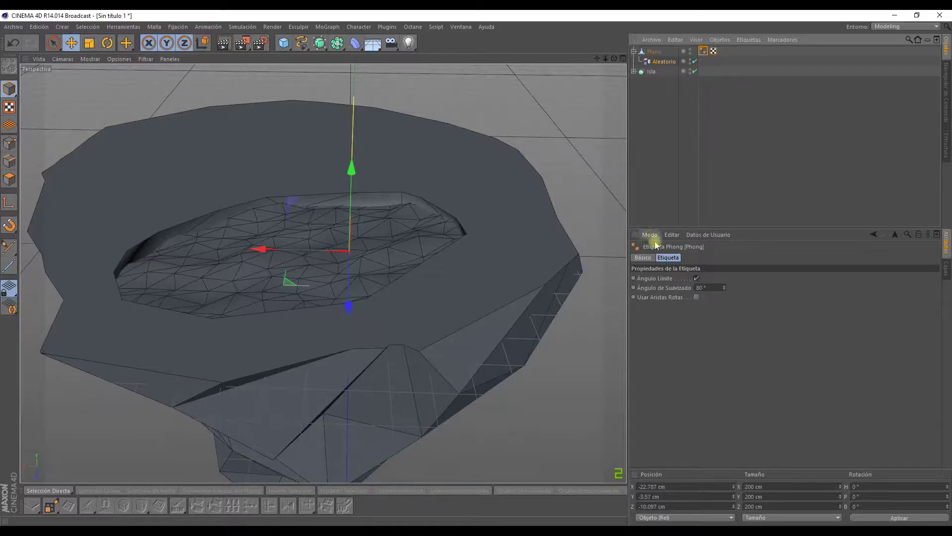
- Set Plano's Phong smoothing angle to 0° and zoom out to view the island
click(719, 287)
text(0)
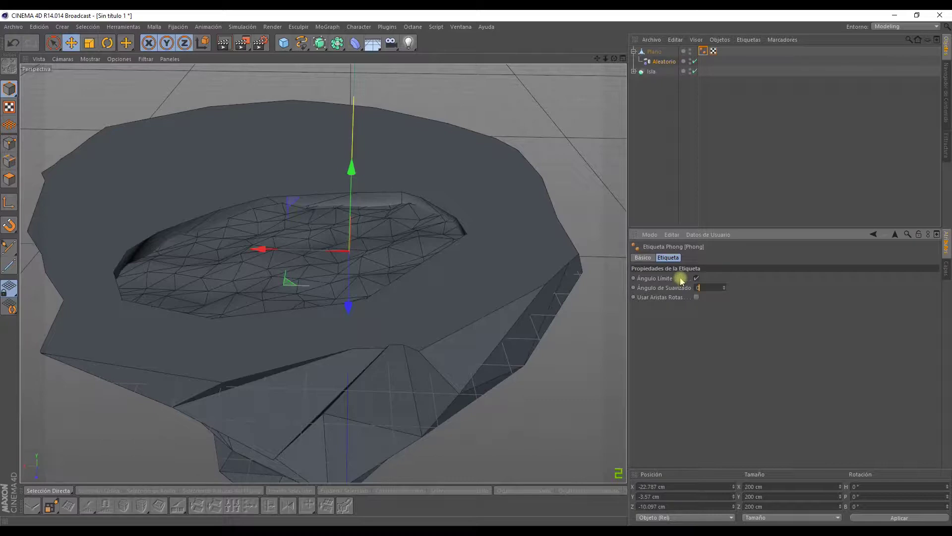
key(Return)
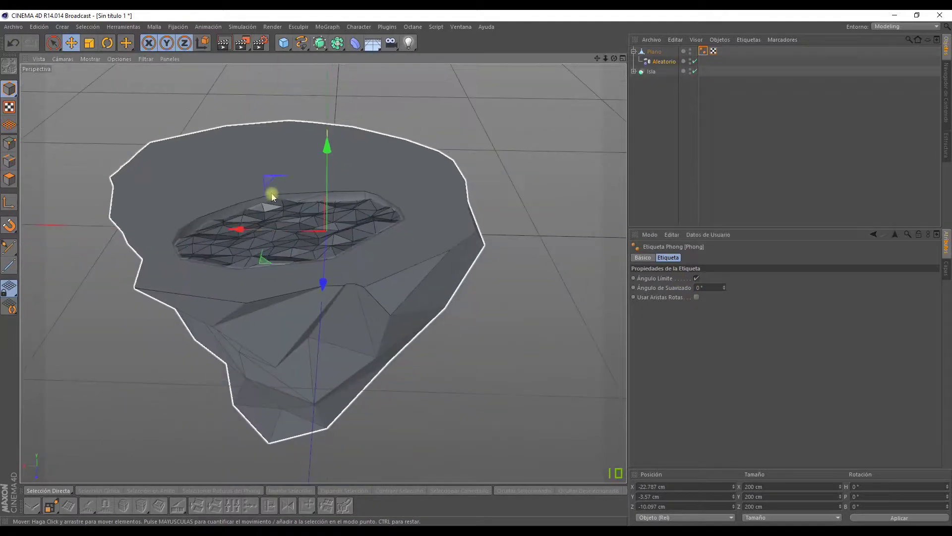
alt+drag(573, 268, 347, 238)
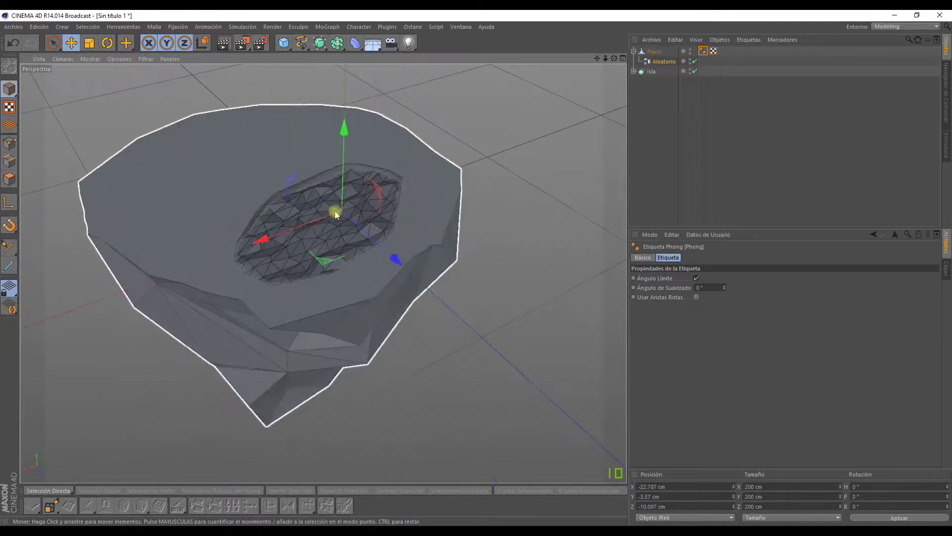
scroll(137, 218, up, 5)
scroll(138, 218, down, 3)
mouse_move(191, 202)
alt+mouse_down()
mouse_move(197, 219)
mouse_move(499, 223)
alt+mouse_up()
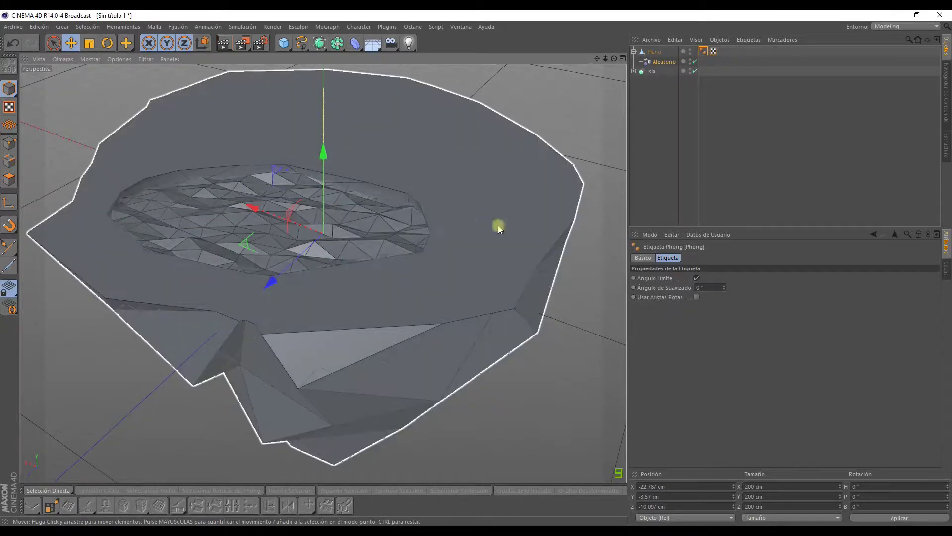
- Orbit the island from low and side angles to inspect the faceted lake shading
click(559, 292)
scroll(543, 297, down, 3)
scroll(535, 272, up, 3)
alt+drag(535, 272, 589, 202)
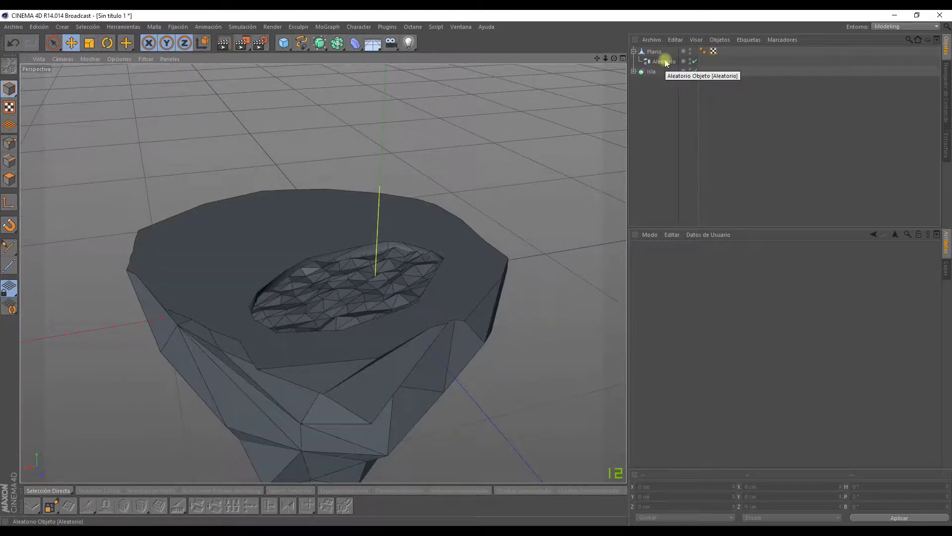
mouse_move(574, 185)
alt+mouse_down()
mouse_move(566, 204)
mouse_move(489, 243)
mouse_move(480, 229)
mouse_move(491, 242)
mouse_move(294, 236)
alt+mouse_up()
click(360, 197)
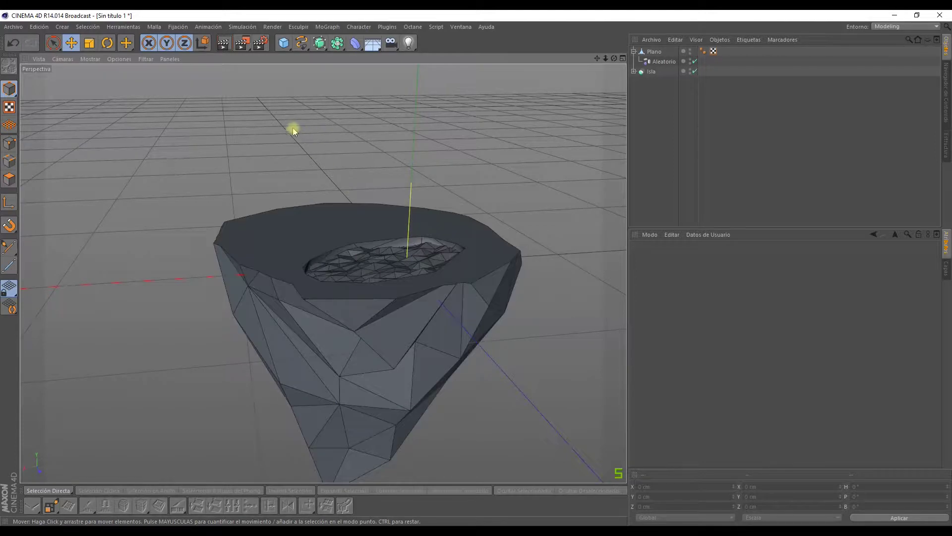
alt+drag(295, 128, 298, 132)
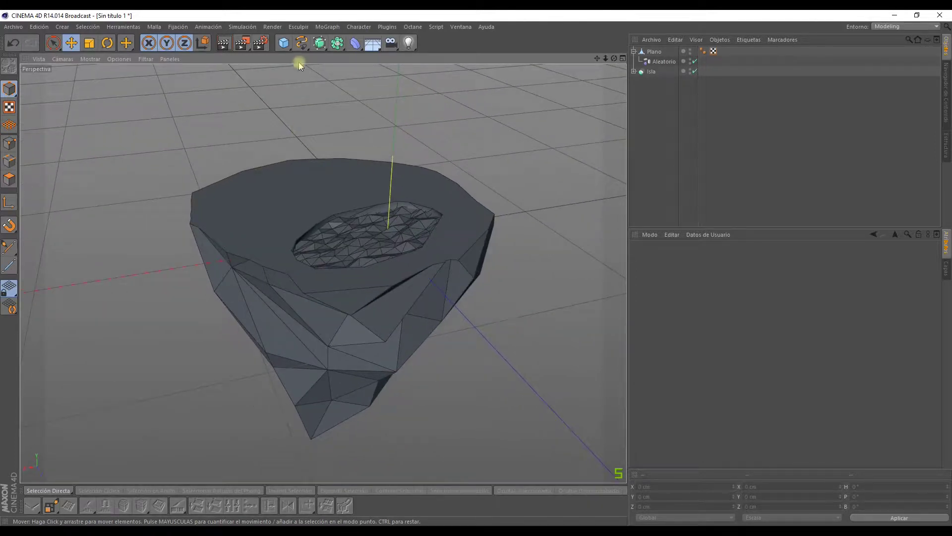
- Add a Terreno Fractal, scale it to about 73% and raise it along Y
click(286, 48)
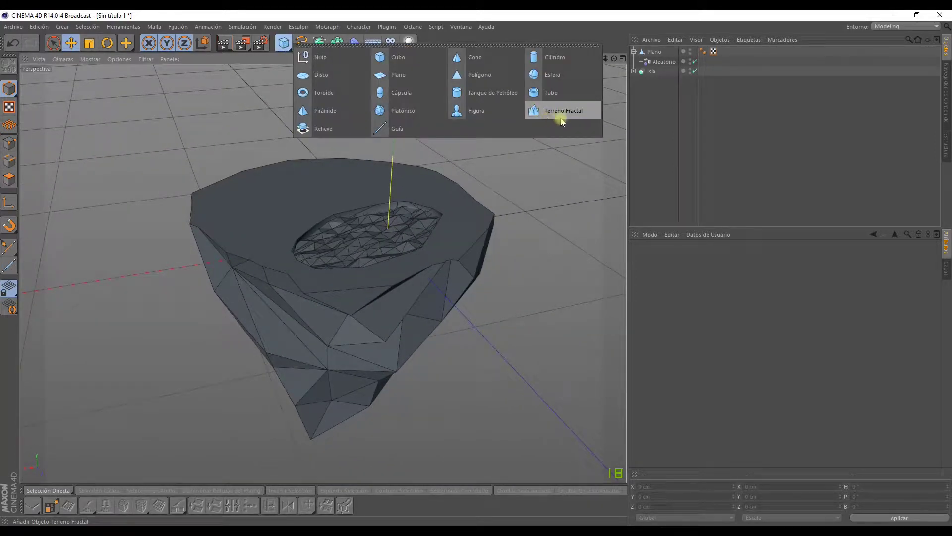
click(590, 119)
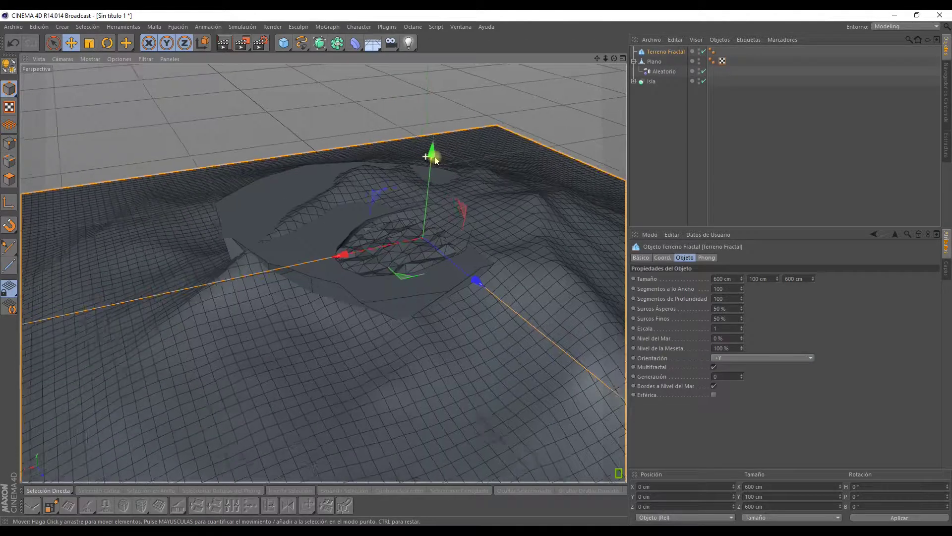
key(t)
mouse_move(142, 87)
alt+mouse_down()
mouse_move(175, 198)
mouse_move(40, 260)
mouse_move(5, 262)
mouse_move(143, 101)
alt+mouse_up()
click(72, 43)
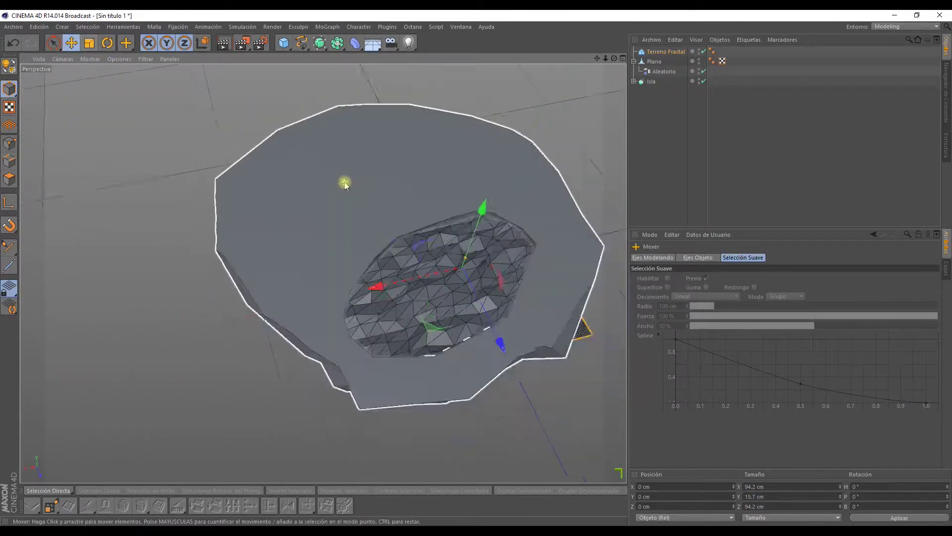
alt+drag(317, 268, 377, 238)
mouse_move(452, 145)
mouse_down()
mouse_move(456, 116)
mouse_move(513, 189)
mouse_move(372, 186)
mouse_move(385, 159)
mouse_move(361, 132)
mouse_move(366, 74)
mouse_up()
scroll(392, 184, up, 5)
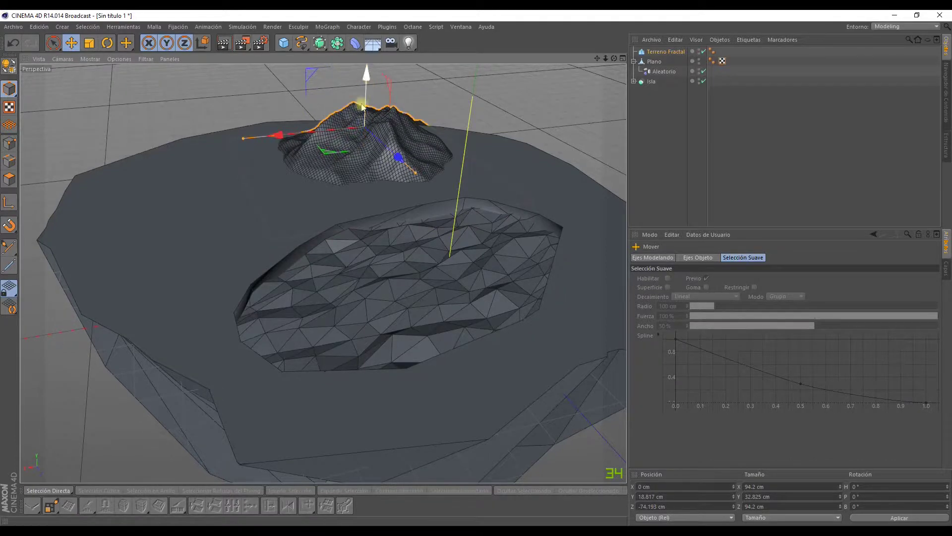
mouse_move(363, 107)
alt+mouse_down()
mouse_move(322, 273)
mouse_move(355, 171)
mouse_move(347, 161)
mouse_move(273, 206)
mouse_move(140, 128)
mouse_move(198, 153)
mouse_move(245, 151)
mouse_move(322, 272)
mouse_move(299, 187)
alt+mouse_up()
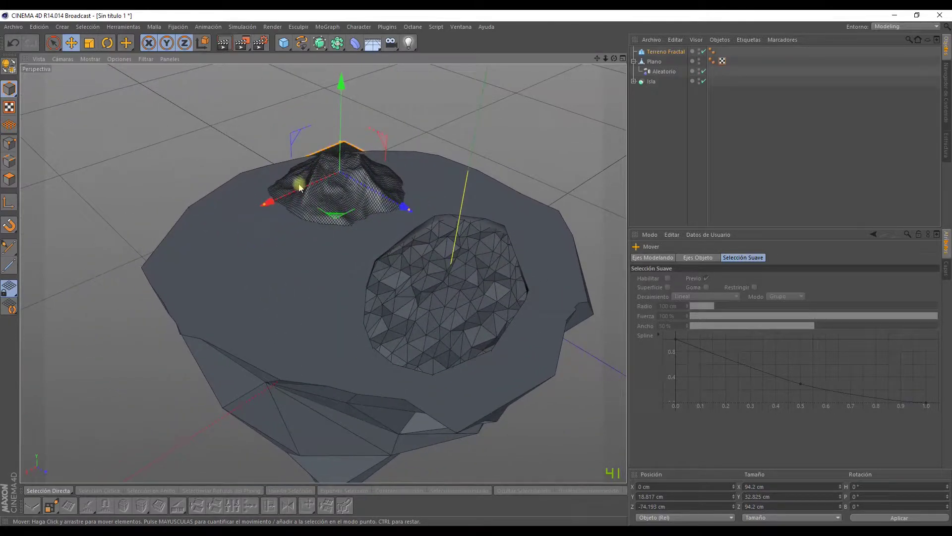
- Raise the mountain higher above the island and shrink it to about 68.672 × 47.419 cm
click(91, 46)
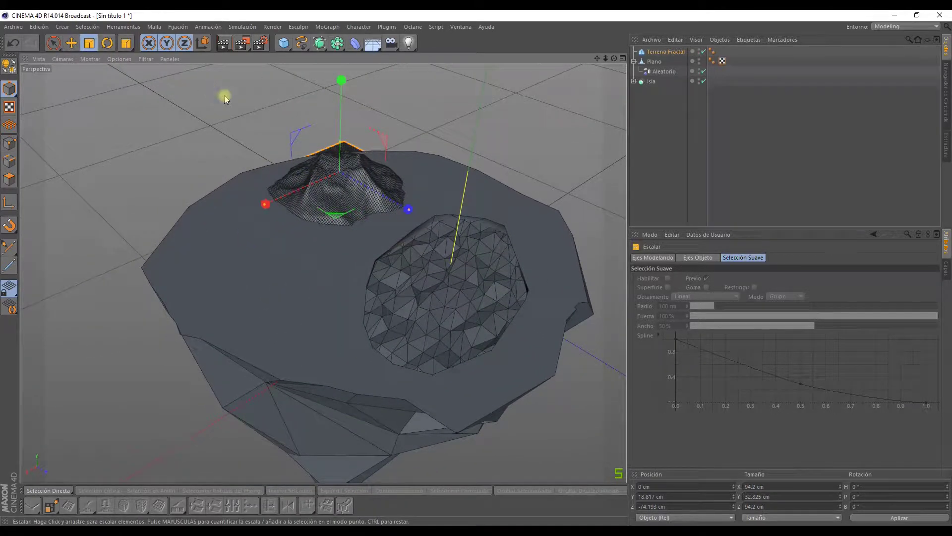
click(108, 44)
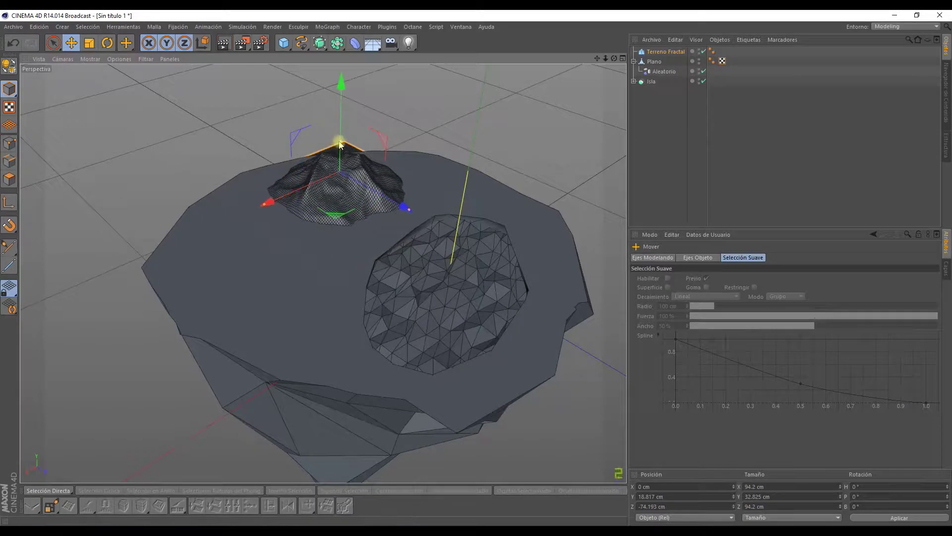
mouse_move(342, 86)
mouse_down()
mouse_move(342, 72)
mouse_move(278, 120)
mouse_move(302, 163)
mouse_move(239, 165)
mouse_up()
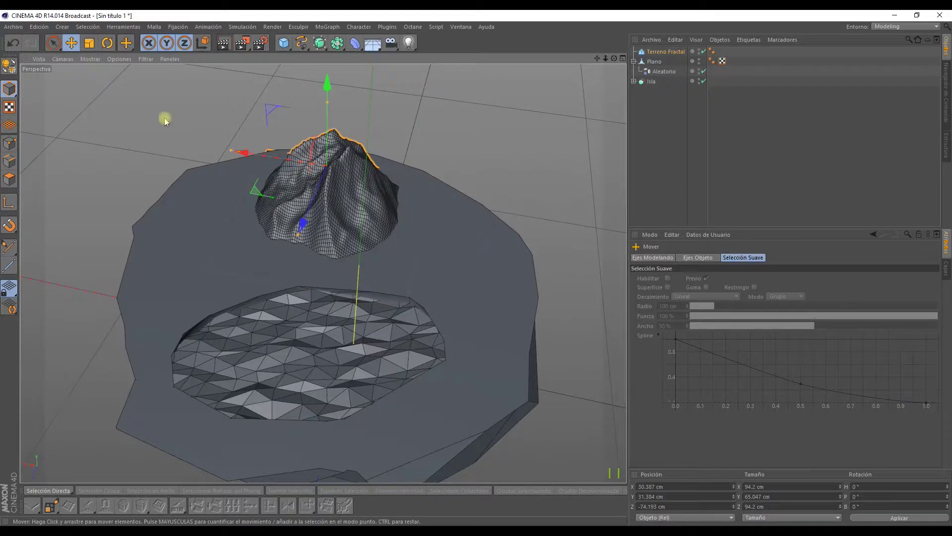
click(89, 43)
drag(76, 127, 30, 160)
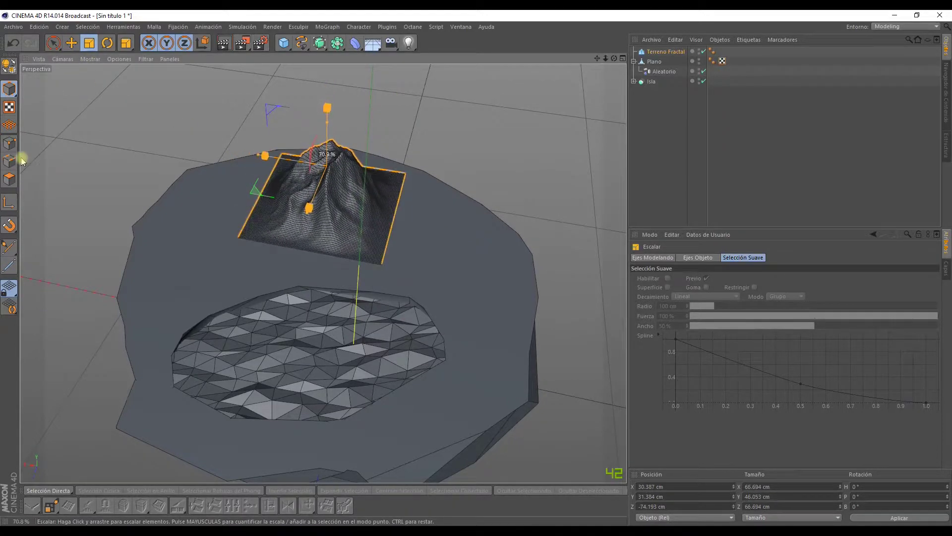
alt+drag(72, 128, 141, 126)
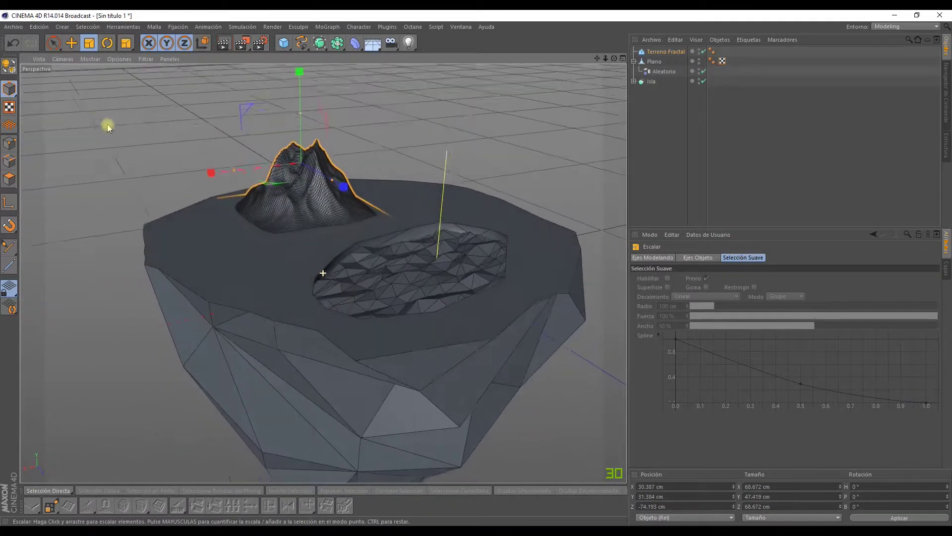
- Turn the mountain 9.952° and set it on the island top beside the lake
click(107, 43)
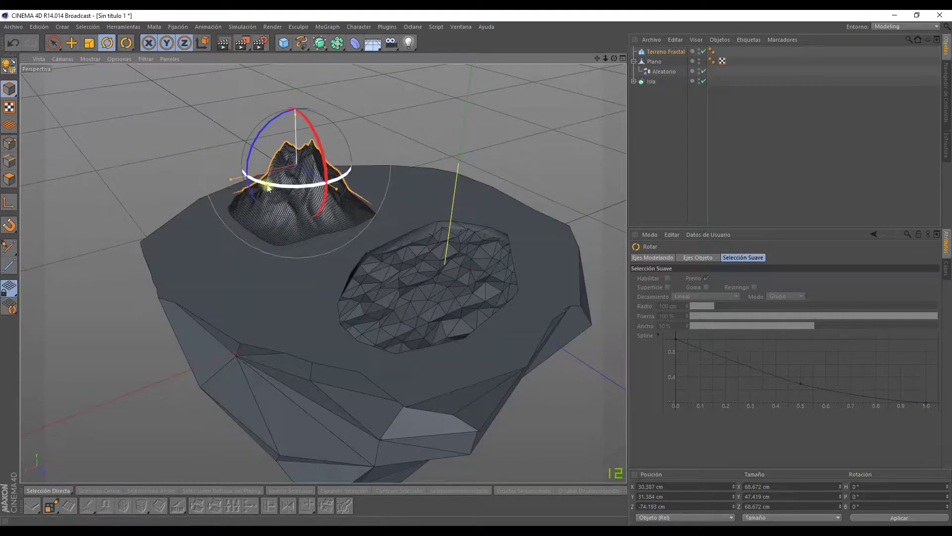
mouse_move(239, 184)
mouse_down()
mouse_move(238, 198)
mouse_move(177, 134)
mouse_up()
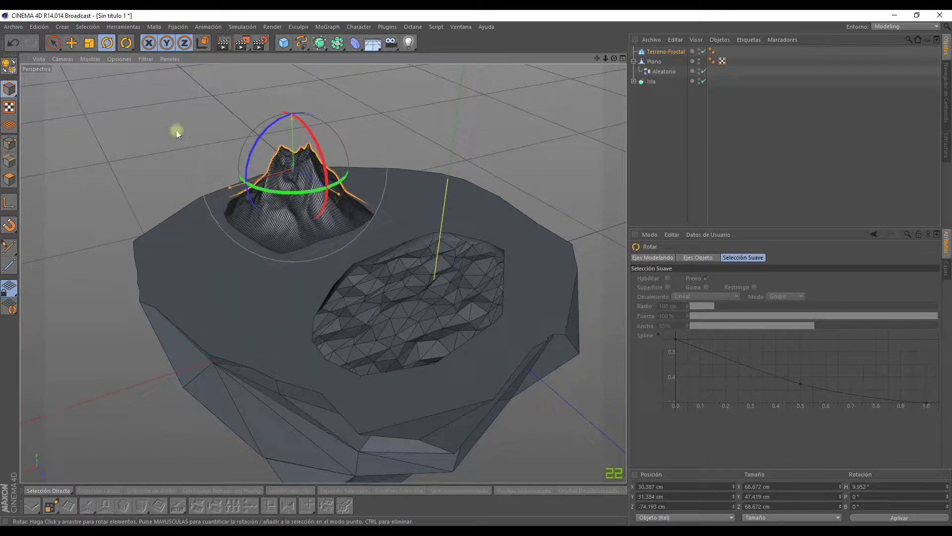
click(68, 47)
drag(330, 208, 347, 233)
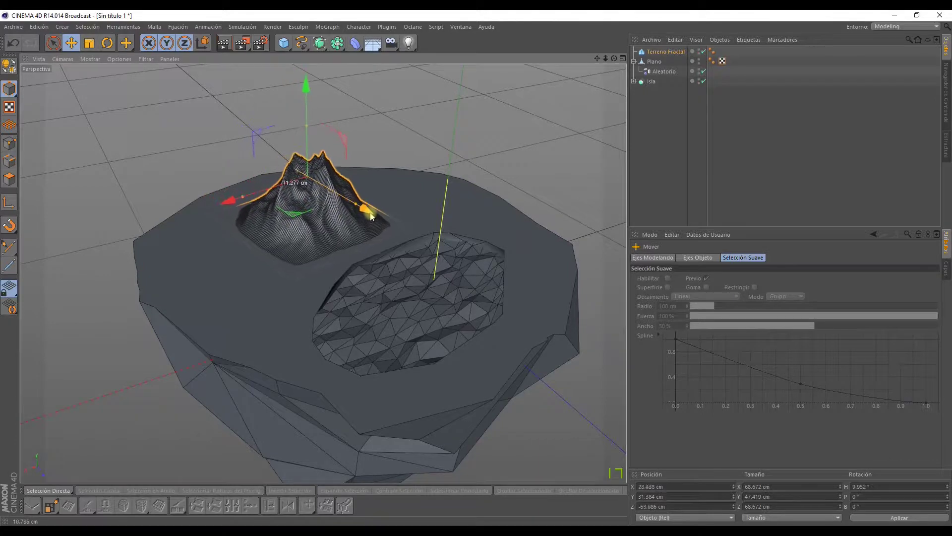
scroll(341, 174, up, 3)
scroll(347, 211, down, 3)
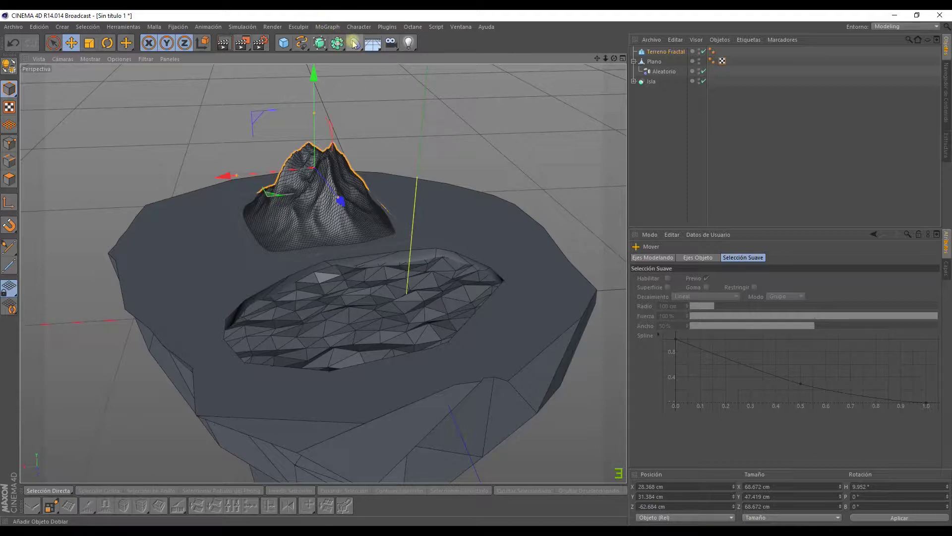
- Add a Reducción de Polígonos deformer under Terreno Fractal with 98% strength
drag(354, 44, 625, 159)
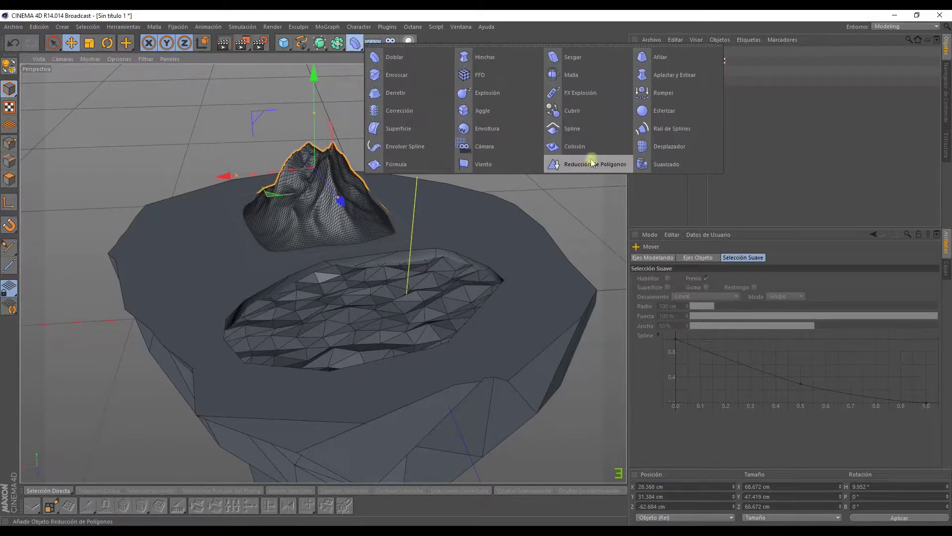
click(617, 168)
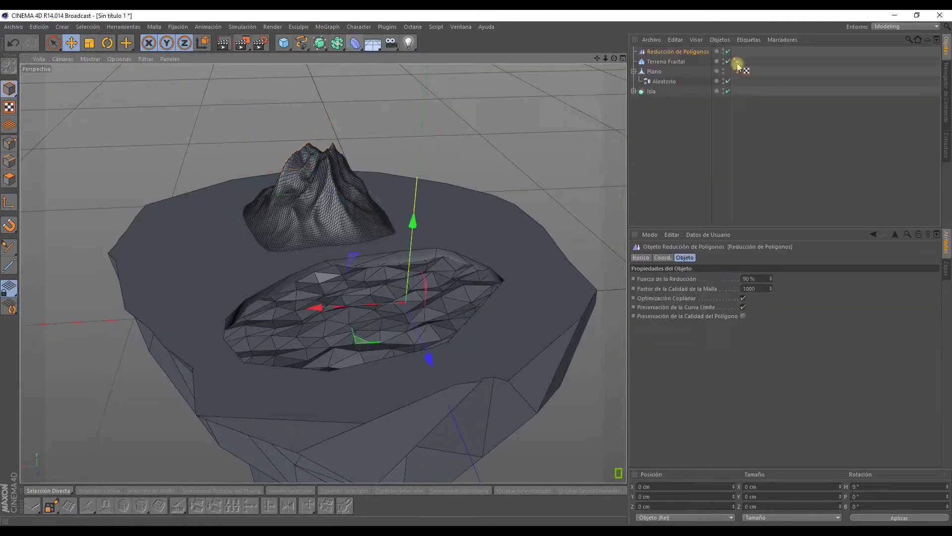
click(671, 54)
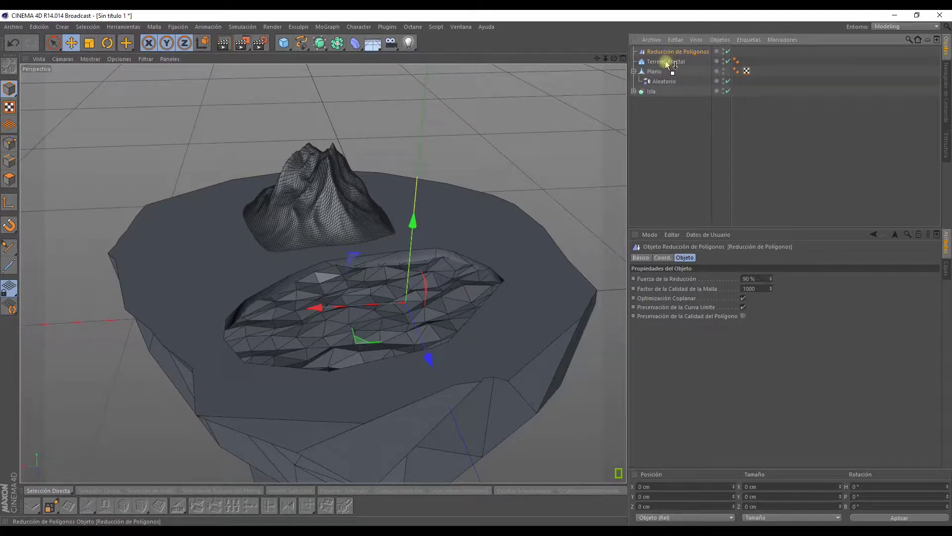
drag(667, 64, 667, 65)
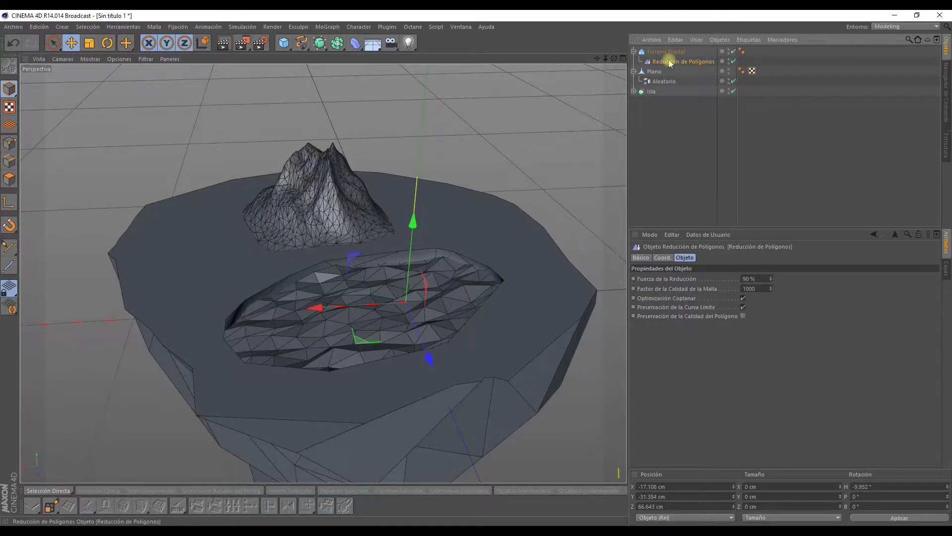
drag(772, 281, 772, 280)
click(771, 279)
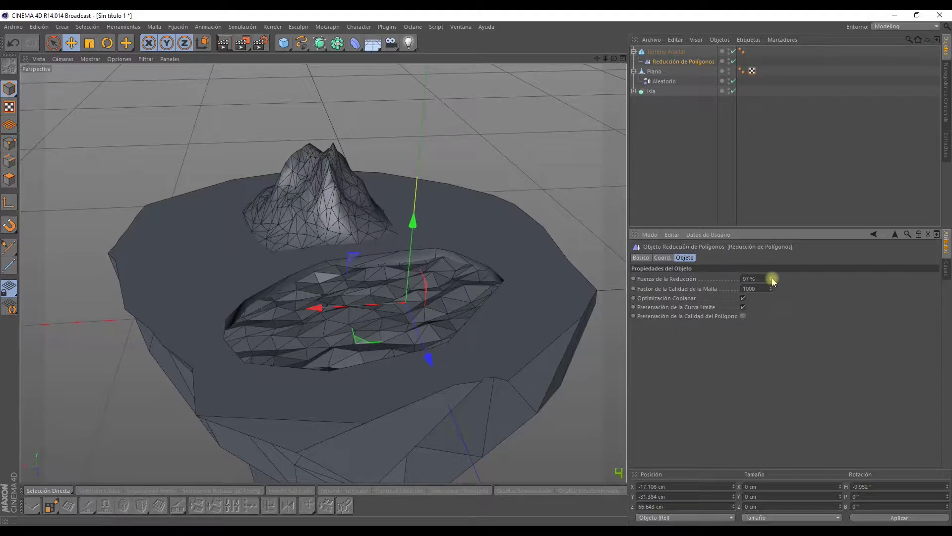
mouse_move(418, 197)
alt+mouse_down()
mouse_move(438, 153)
mouse_move(508, 119)
alt+mouse_up()
- Enable Ángulo Límite on the terrain's Phong tag with a 0° smoothing angle
click(742, 51)
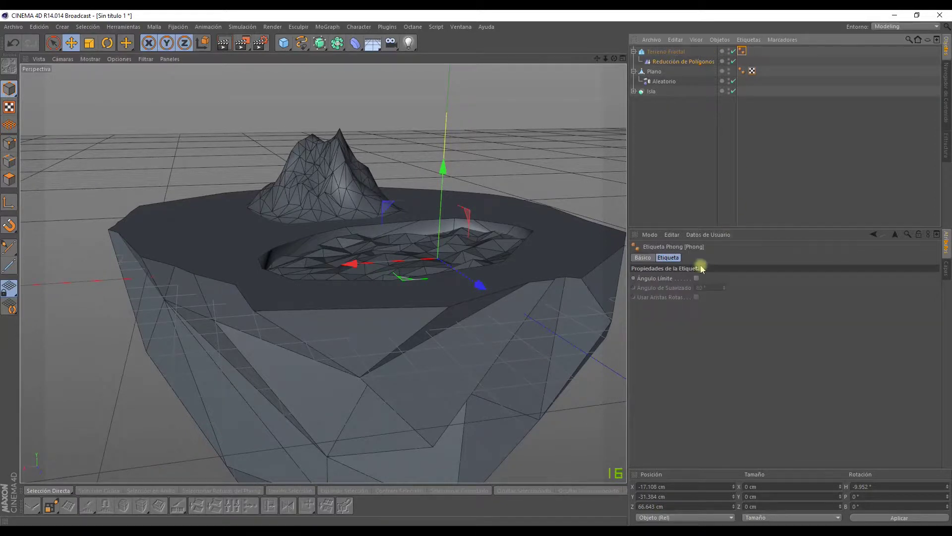
click(697, 279)
text(6)
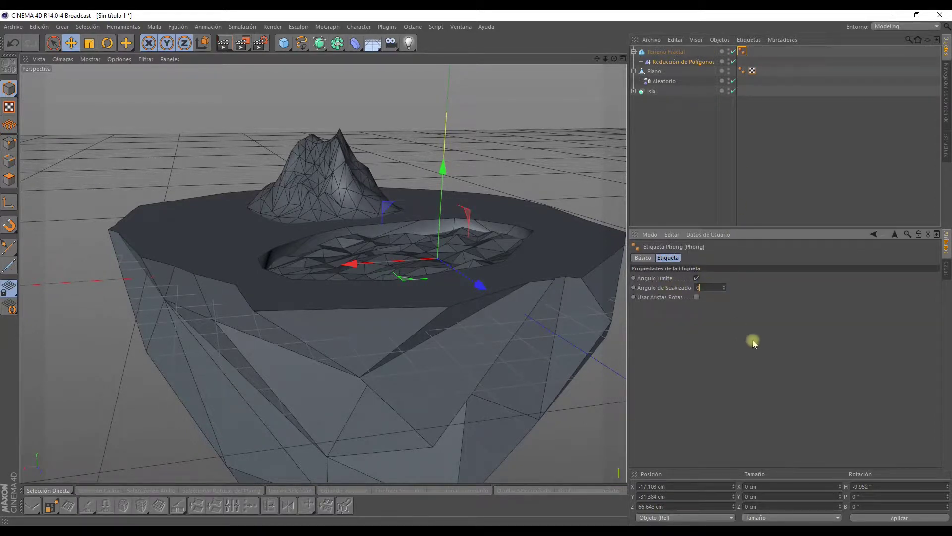
key(Return)
mouse_move(391, 260)
alt+mouse_down()
mouse_move(365, 230)
mouse_move(287, 246)
alt+mouse_up()
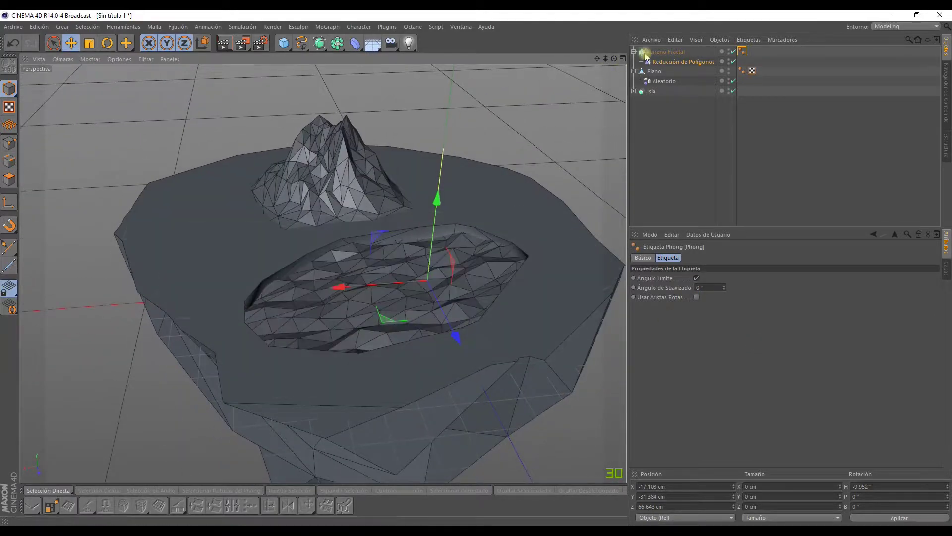
- Review the terrain and reduction settings, try another Generación seed, then reset it to 0
click(663, 52)
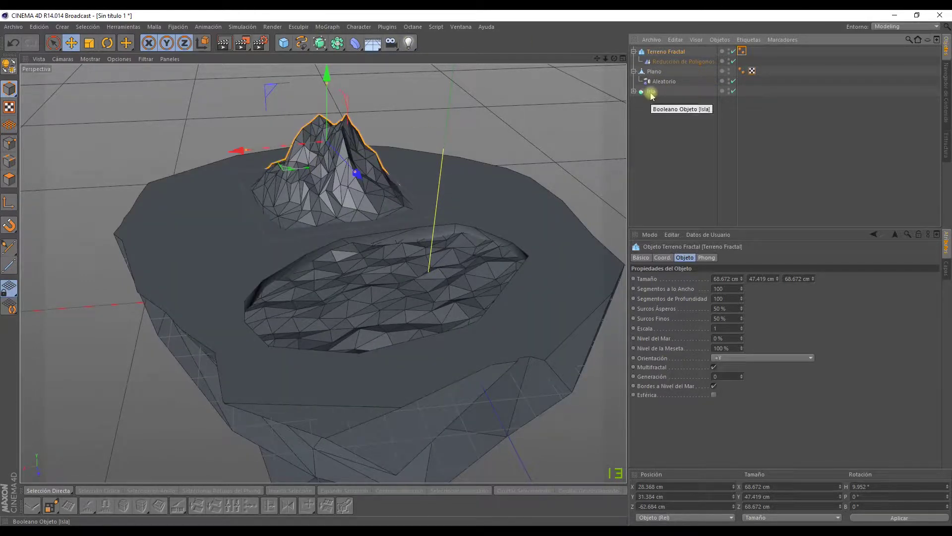
click(674, 61)
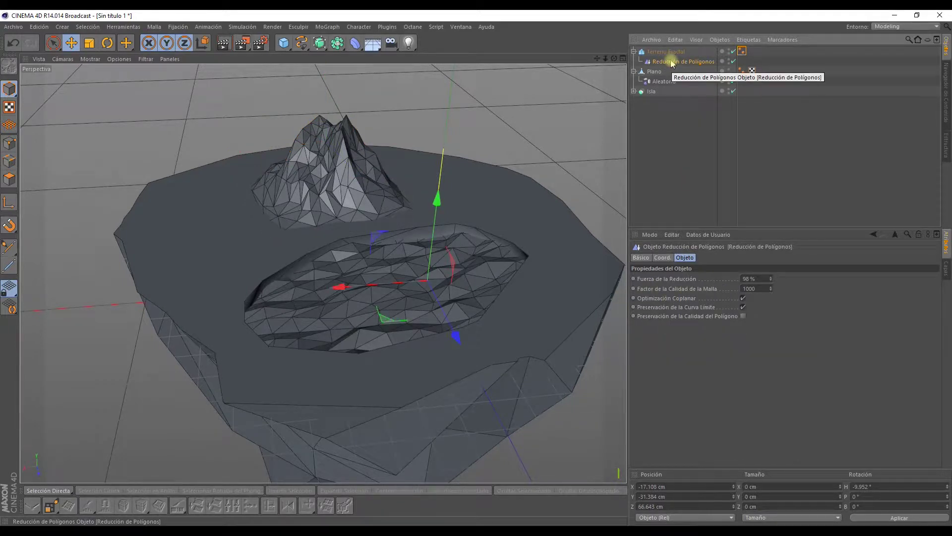
click(668, 54)
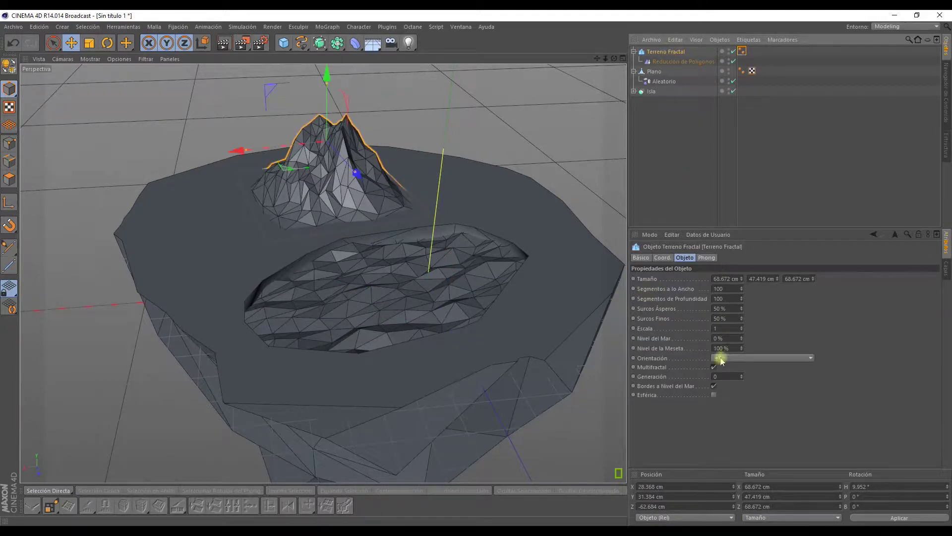
click(742, 376)
click(742, 379)
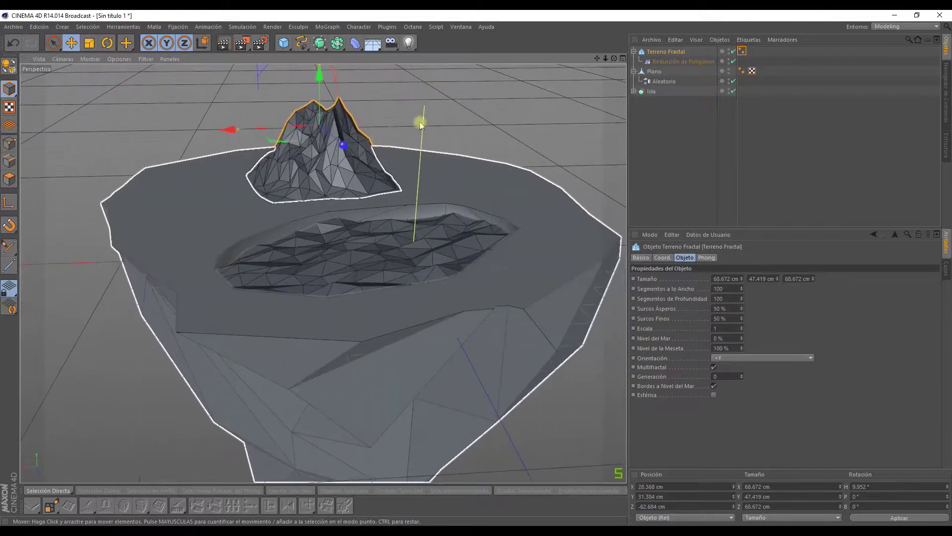
- Duplicate the mountain, shift the copy left, shrink it to about 53 cm and lower it
key(ctrl+c)
key(ctrl+v)
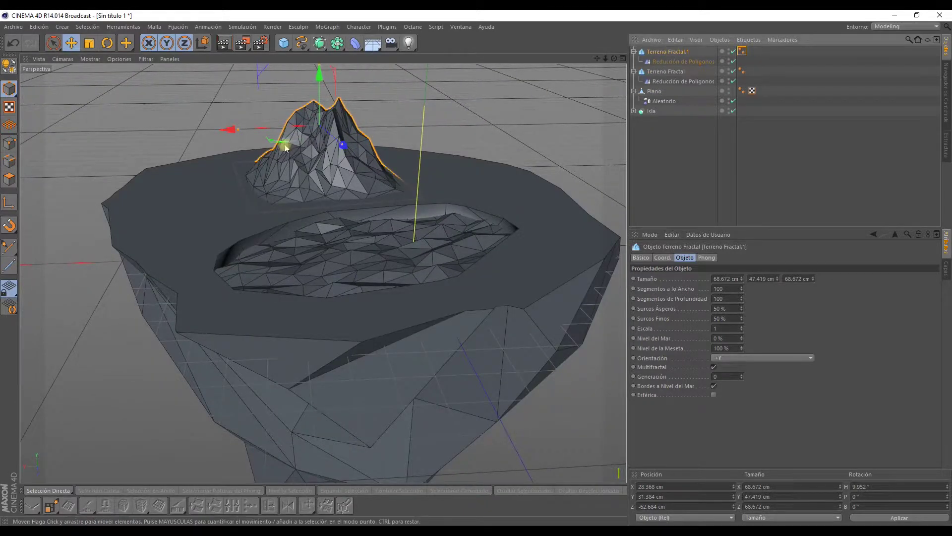
drag(213, 128, 128, 140)
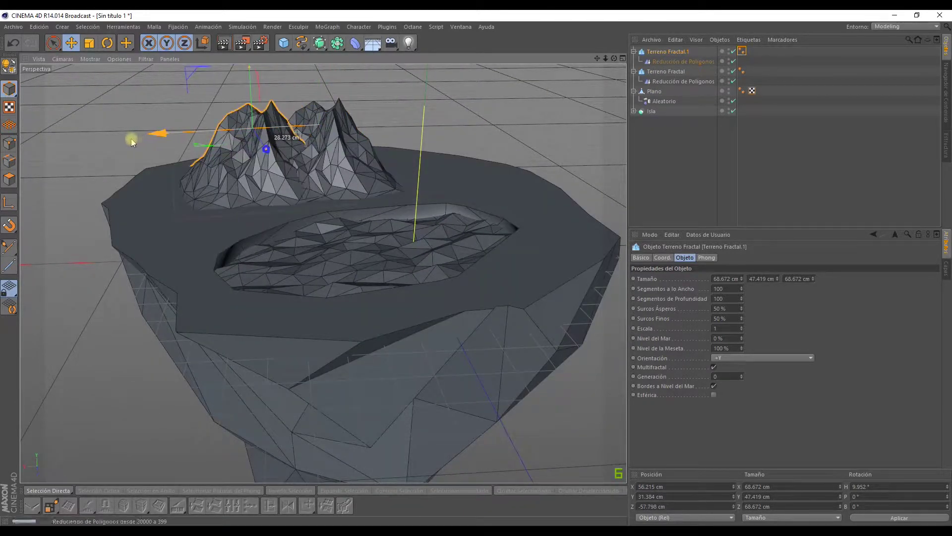
key(t)
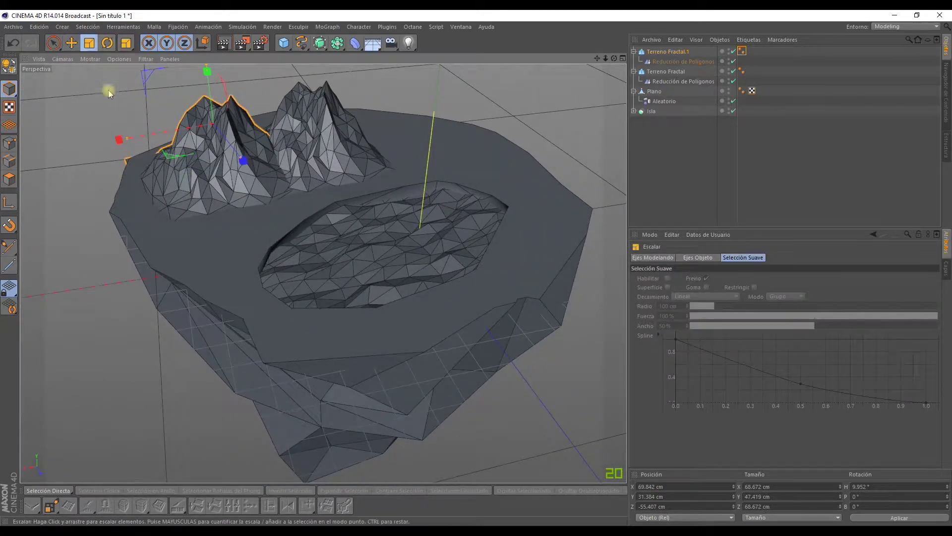
drag(91, 107, 41, 126)
click(72, 43)
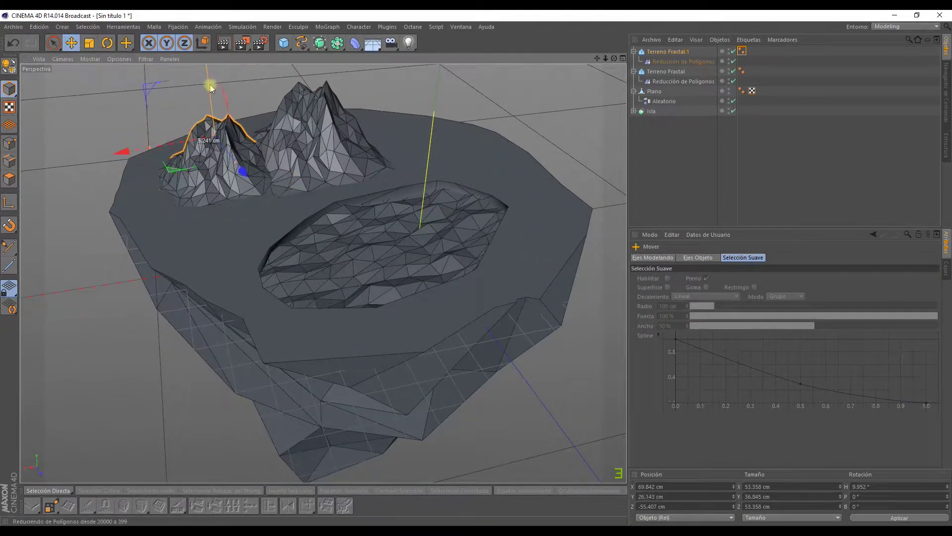
drag(209, 85, 198, 86)
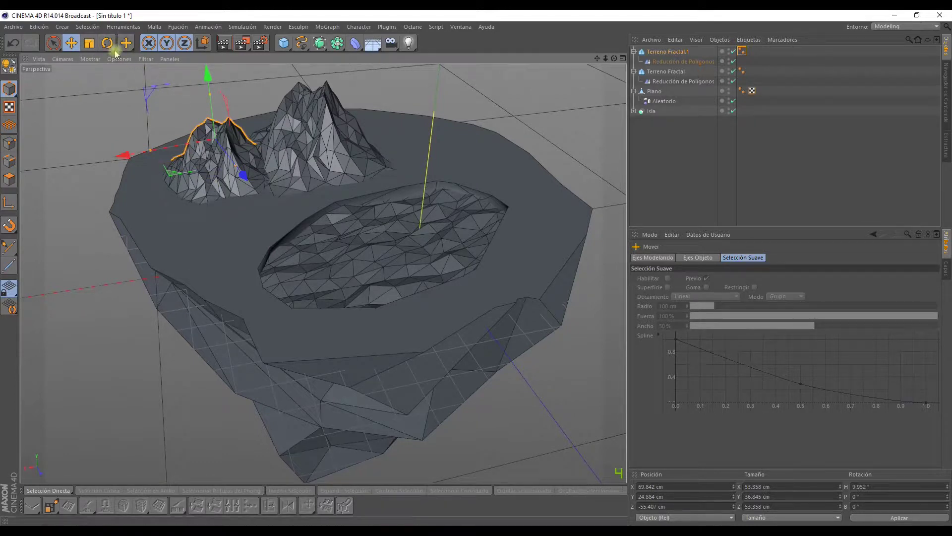
- Rotate the copy 36.191° and nestle it right beside the first mountain
key(r)
drag(196, 162, 208, 168)
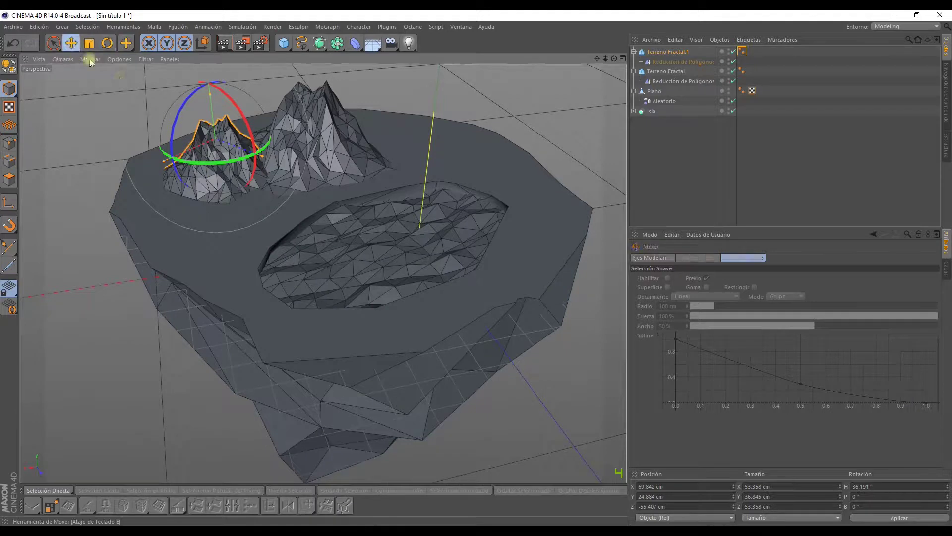
drag(149, 161, 122, 171)
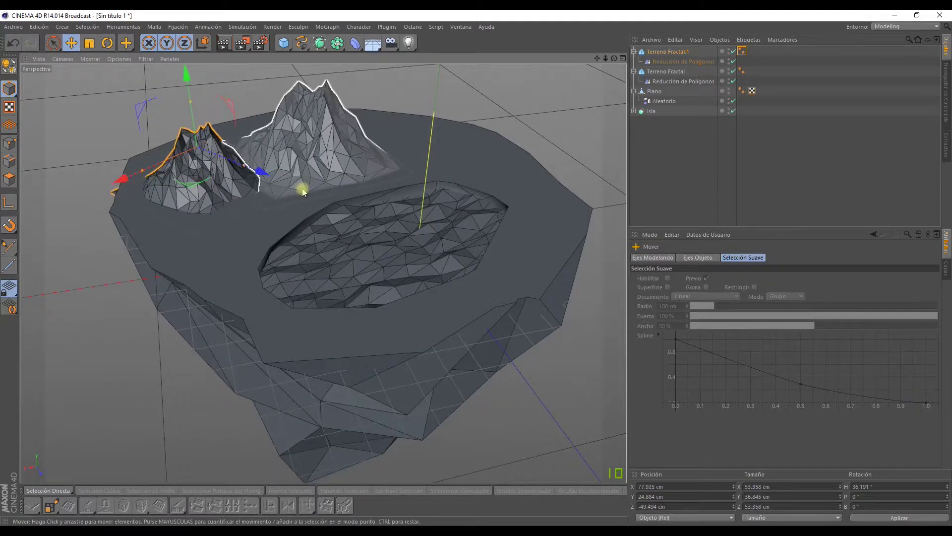
drag(274, 178, 287, 183)
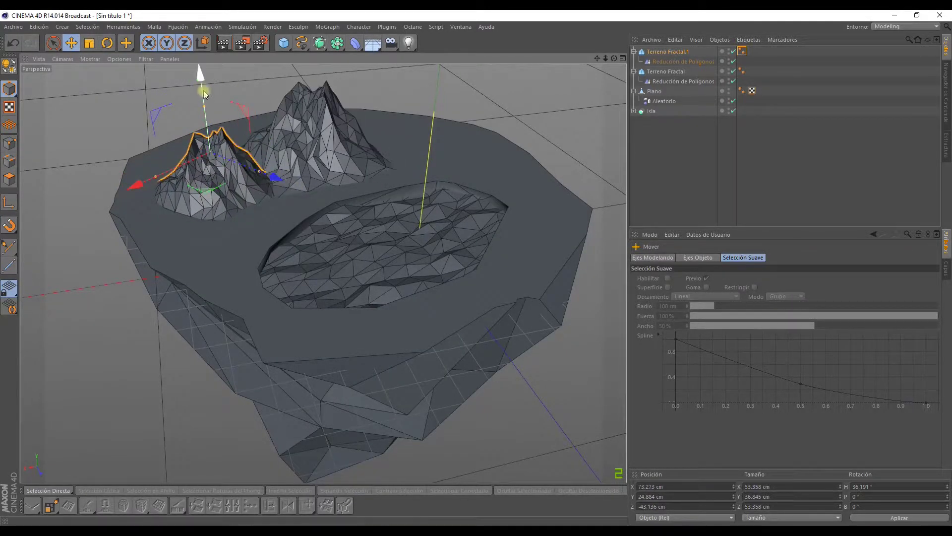
mouse_move(203, 80)
mouse_down()
mouse_move(249, 113)
mouse_move(233, 100)
mouse_up()
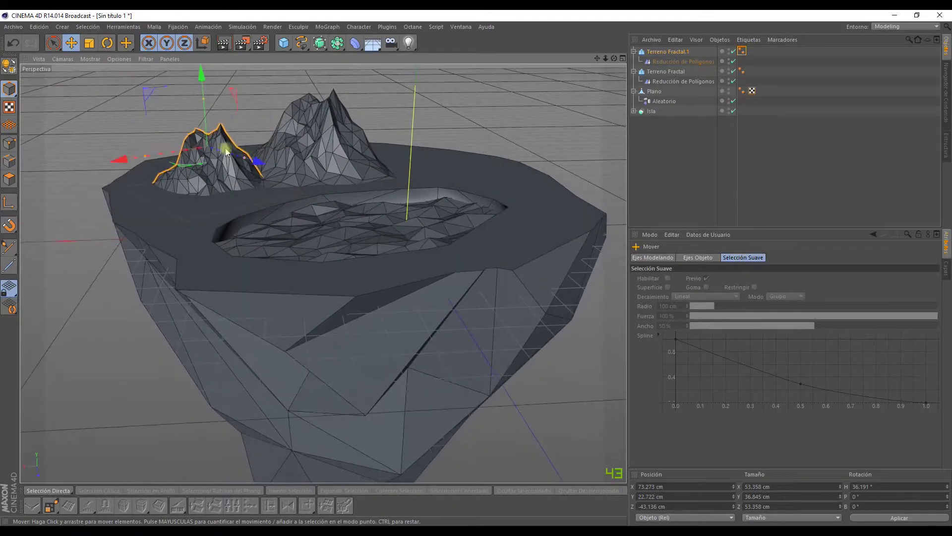
mouse_move(140, 162)
mouse_down()
mouse_move(159, 164)
mouse_move(323, 272)
mouse_move(348, 278)
mouse_up()
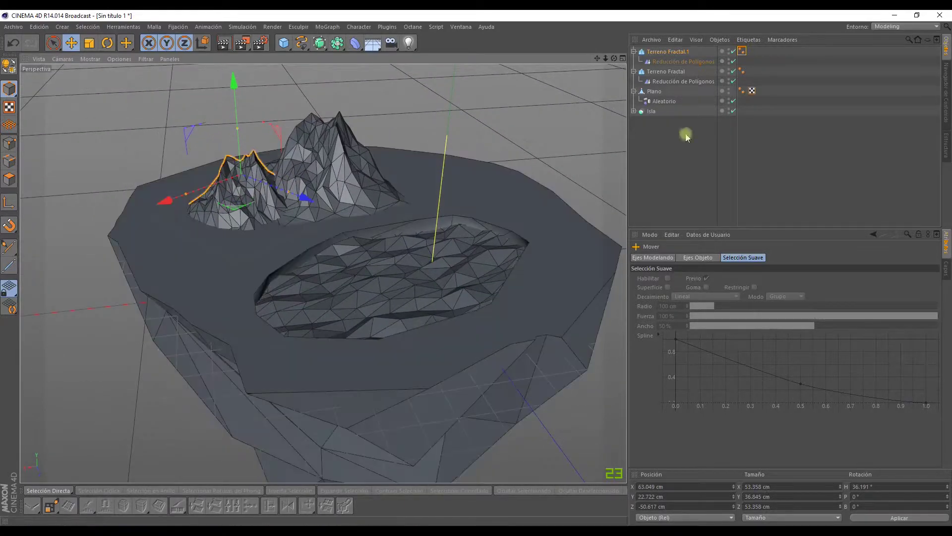
- Set Terreno Fractal.1's Generación to 4 to reshape the second peak
click(674, 51)
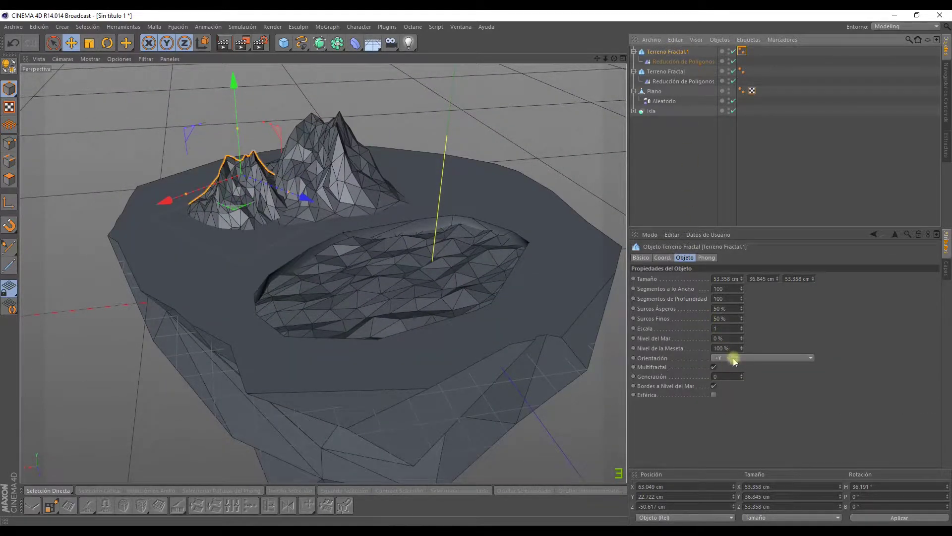
click(742, 376)
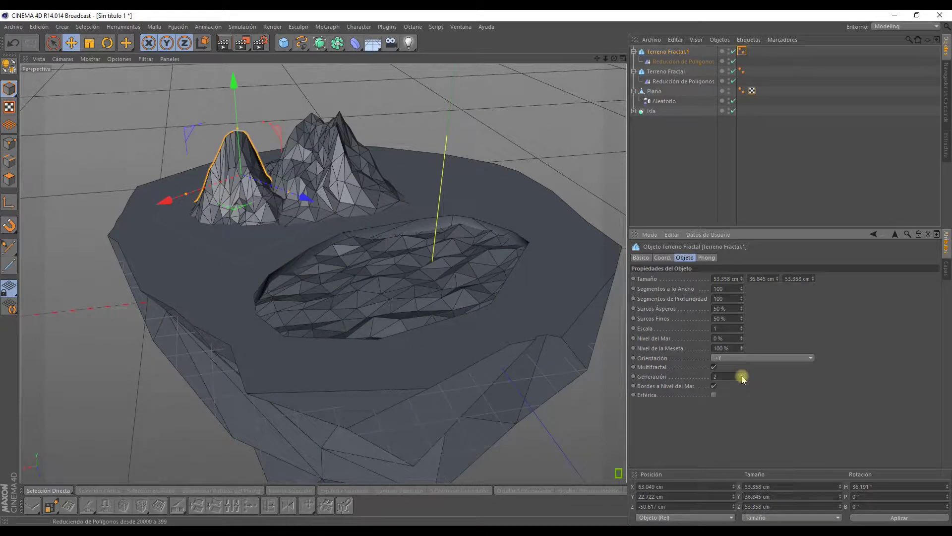
click(742, 376)
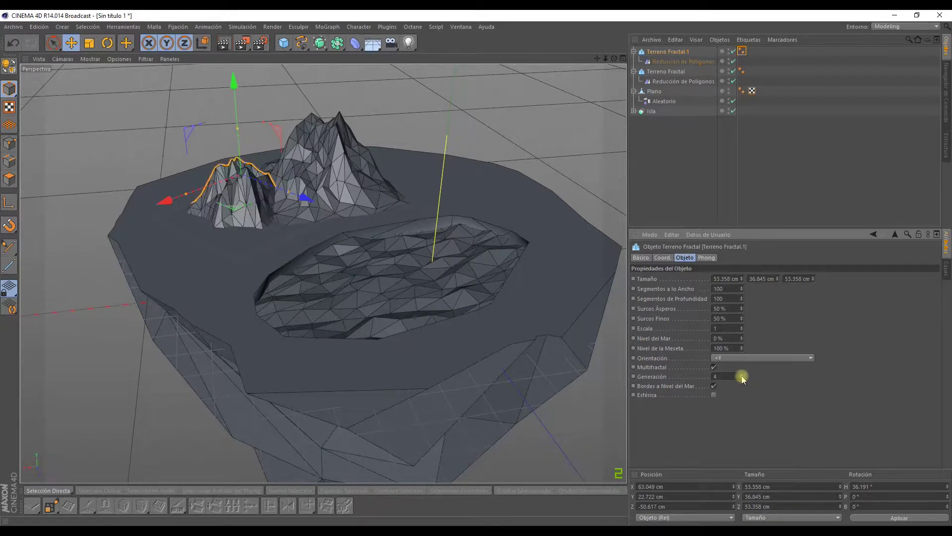
click(742, 375)
click(742, 379)
mouse_move(476, 234)
alt+mouse_down()
mouse_move(502, 207)
mouse_move(368, 197)
mouse_move(355, 240)
mouse_move(398, 179)
mouse_move(404, 207)
mouse_move(383, 194)
mouse_move(436, 190)
mouse_move(463, 172)
alt+mouse_up()
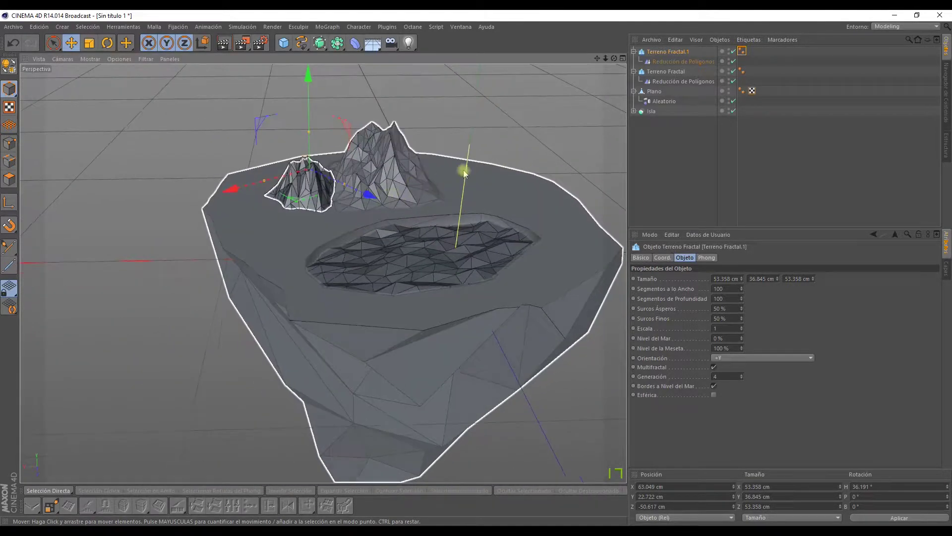
- Duplicate it as Terreno Fractal.2, move it across the island along X, and set Generación to 6
click(678, 54)
key(ctrl+c)
key(ctrl+v)
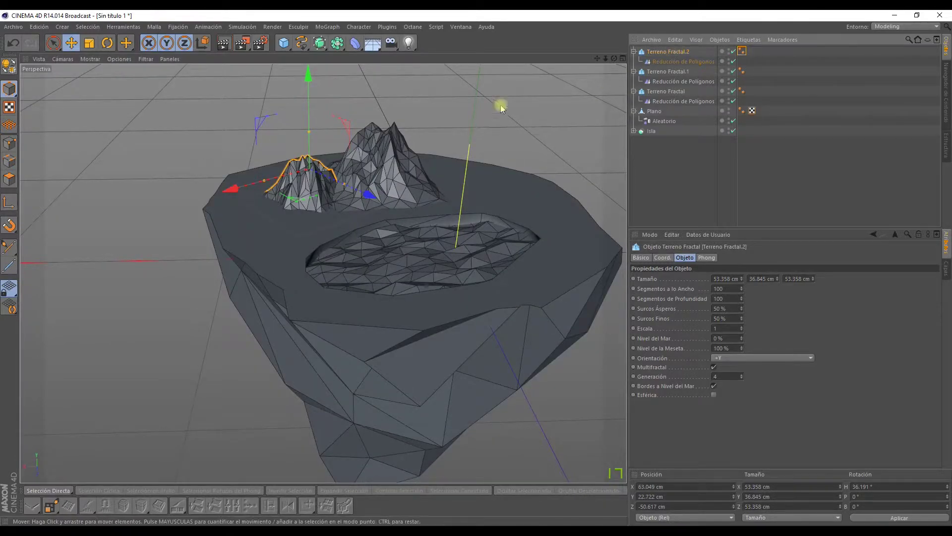
mouse_move(287, 186)
mouse_down()
mouse_move(373, 164)
mouse_move(545, 164)
mouse_move(548, 186)
mouse_move(435, 124)
mouse_move(484, 188)
mouse_up()
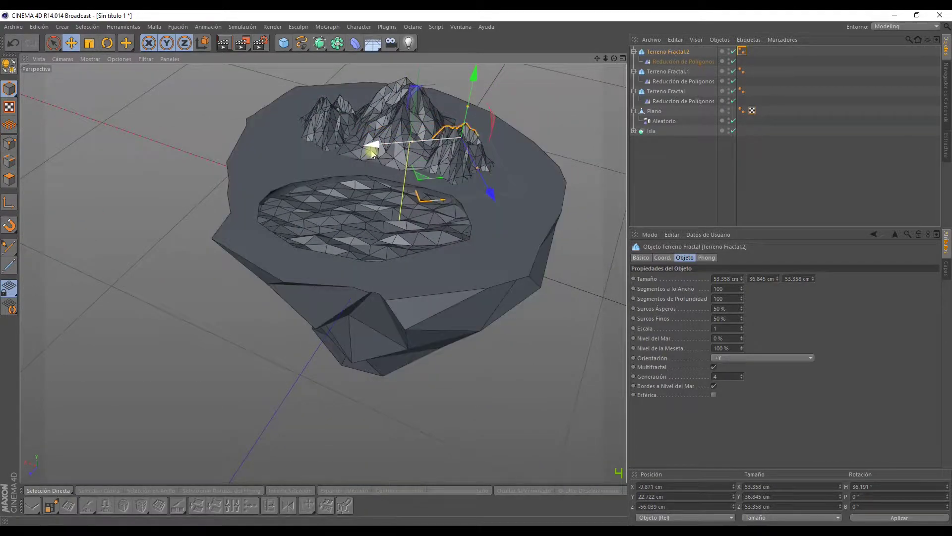
mouse_move(376, 149)
mouse_down()
mouse_move(403, 151)
mouse_move(431, 134)
mouse_move(497, 153)
mouse_up()
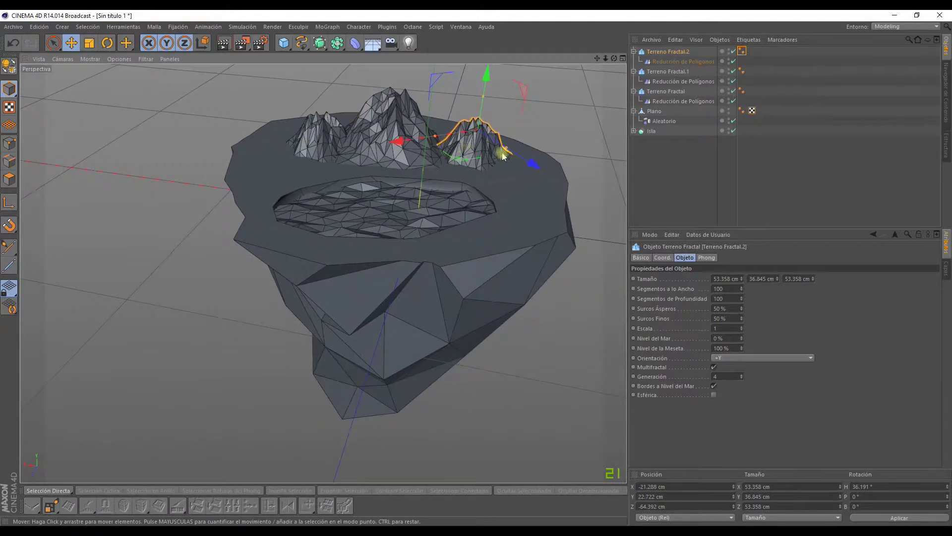
mouse_move(498, 152)
alt+right_down()
mouse_move(569, 250)
mouse_move(553, 206)
mouse_move(560, 214)
alt+right_up()
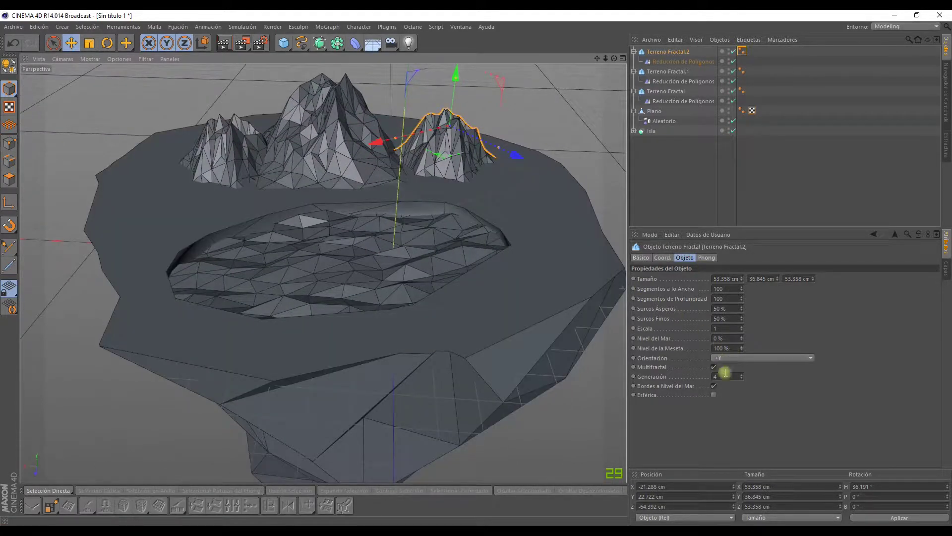
click(742, 376)
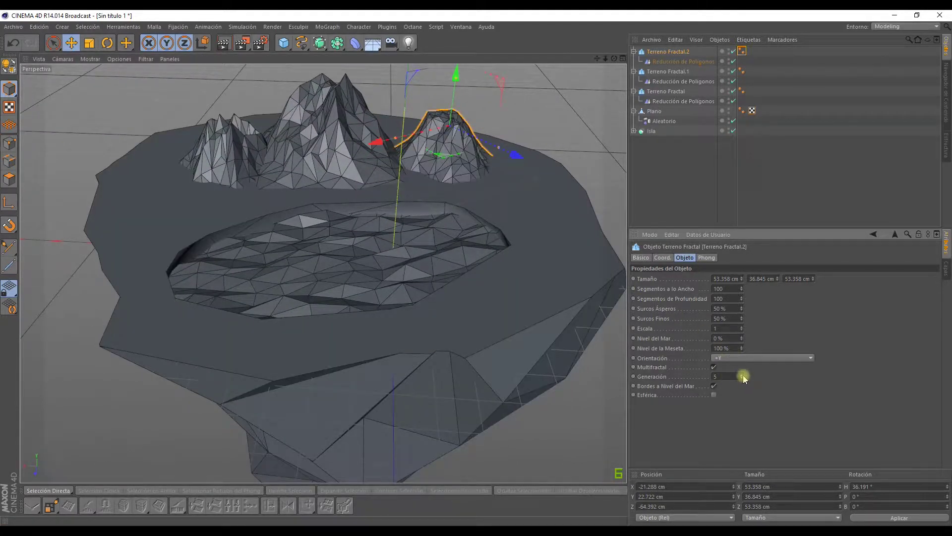
click(743, 375)
mouse_move(480, 160)
alt+mouse_down()
mouse_move(319, 183)
mouse_move(340, 160)
mouse_move(282, 214)
mouse_move(141, 268)
mouse_move(334, 234)
mouse_move(365, 253)
alt+mouse_up()
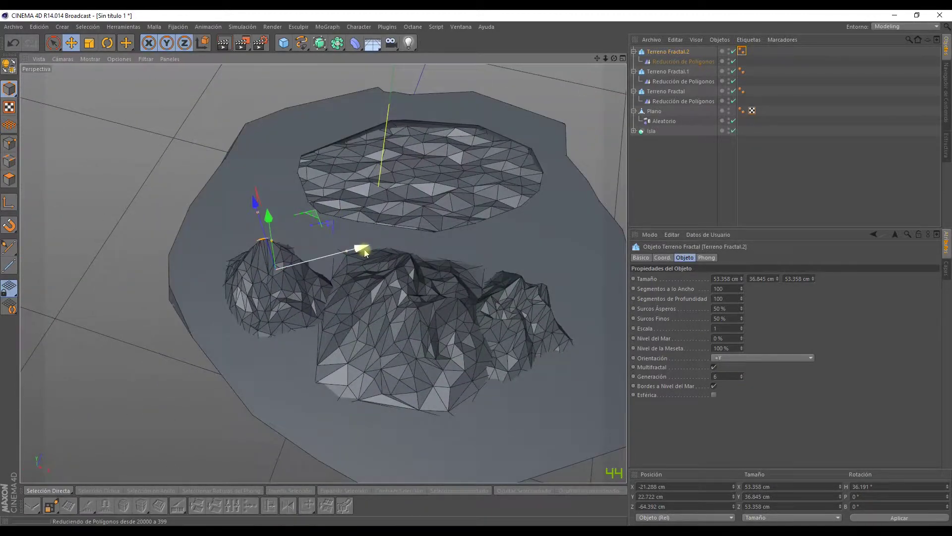
- Enlarge the central mountain to about 115% and shift it slightly along X
click(385, 351)
key(t)
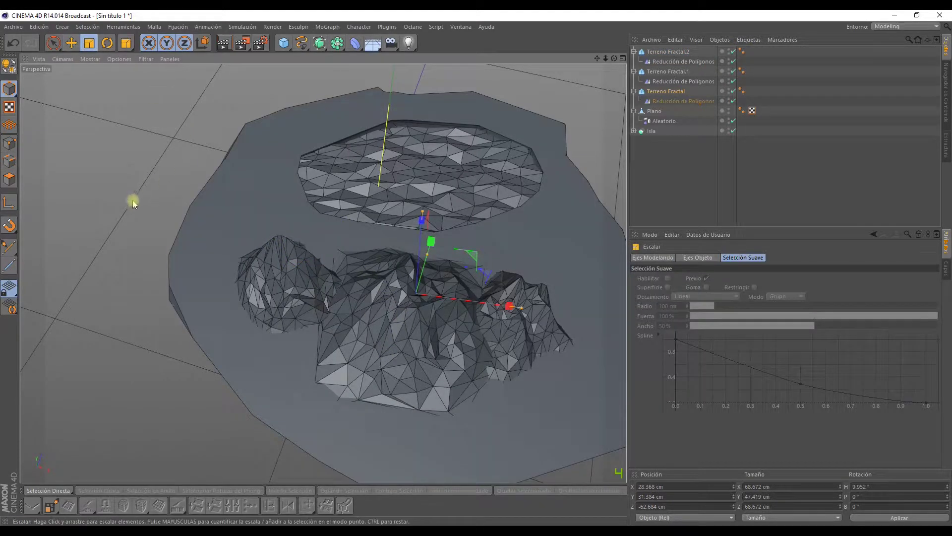
mouse_move(132, 201)
mouse_down()
mouse_move(187, 102)
mouse_move(145, 139)
mouse_up()
alt+drag(131, 172, 112, 70)
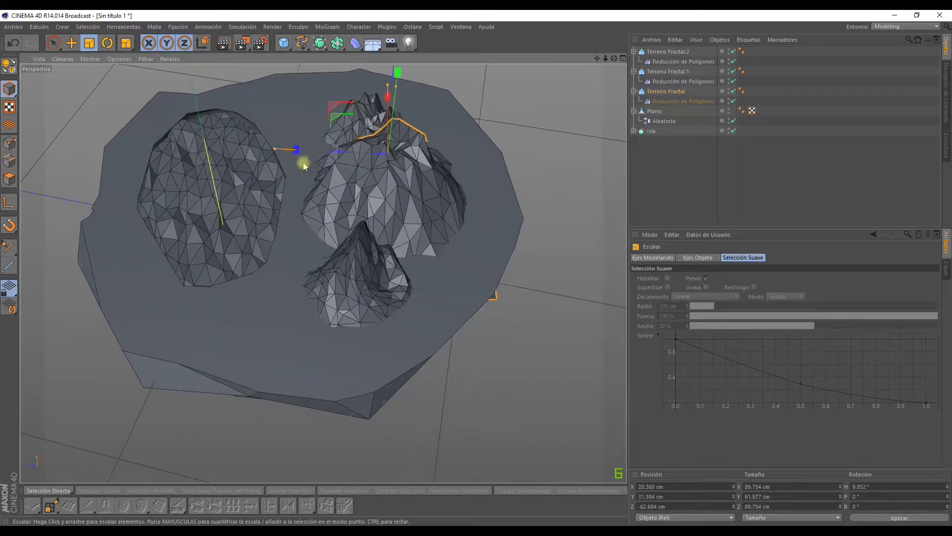
key(e)
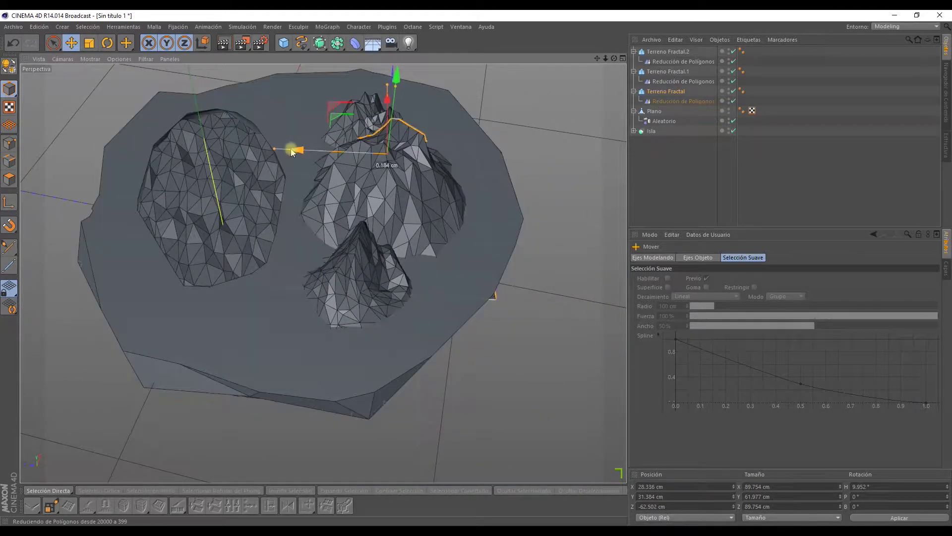
drag(296, 149, 283, 149)
mouse_move(269, 187)
alt+mouse_down()
mouse_move(299, 193)
mouse_move(283, 149)
mouse_move(300, 149)
alt+mouse_up()
mouse_move(300, 148)
alt+mouse_down()
mouse_move(276, 166)
mouse_move(436, 127)
mouse_move(434, 164)
mouse_move(468, 180)
mouse_move(331, 167)
alt+mouse_up()
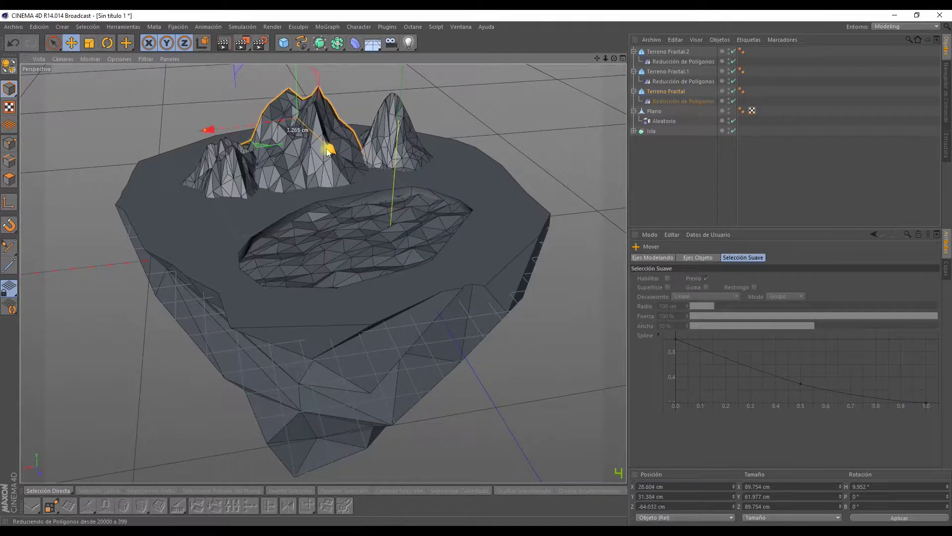
- Move Terreno Fractal.2 to about X −15.5, Z −64.1 cm beside the other peaks
click(411, 148)
drag(460, 159, 404, 227)
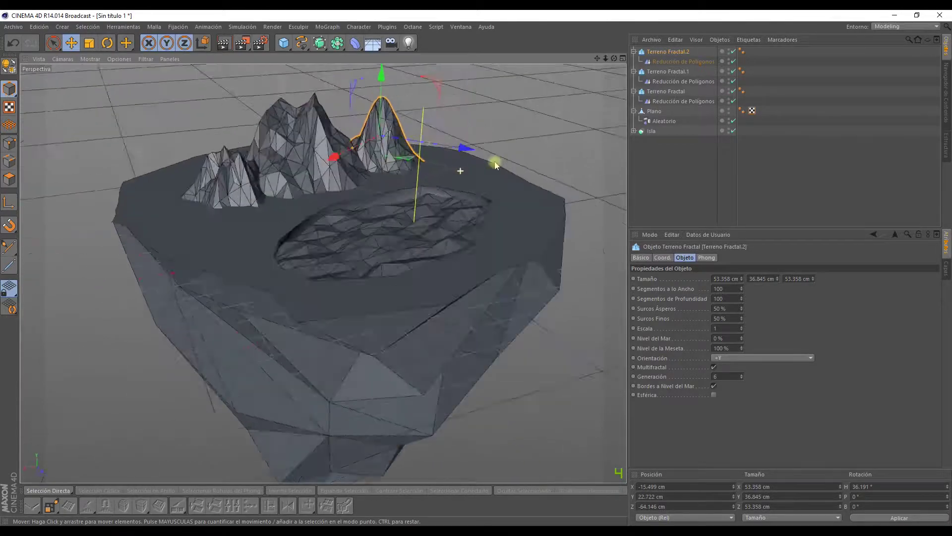
scroll(293, 188, up, 3)
scroll(293, 189, down, 2)
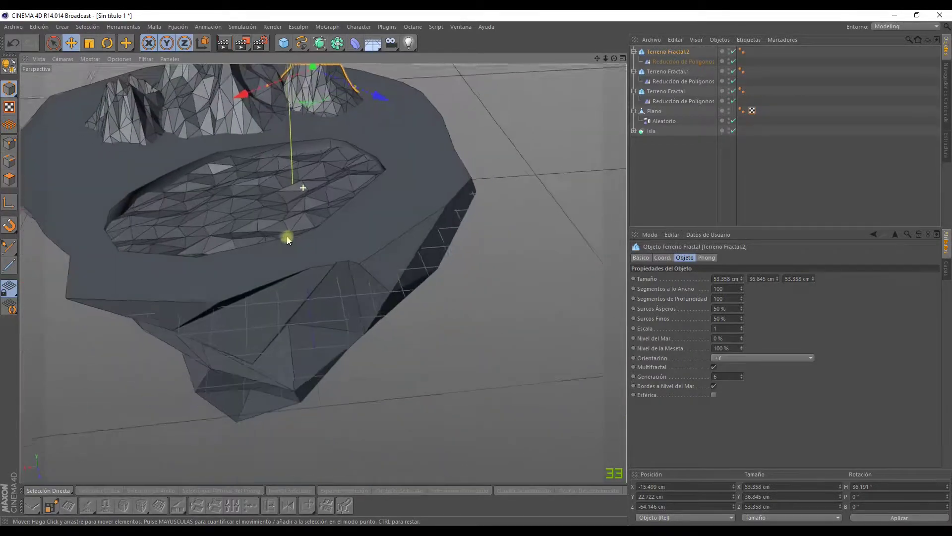
scroll(292, 199, down, 2)
scroll(292, 204, down, 2)
scroll(291, 211, down, 1)
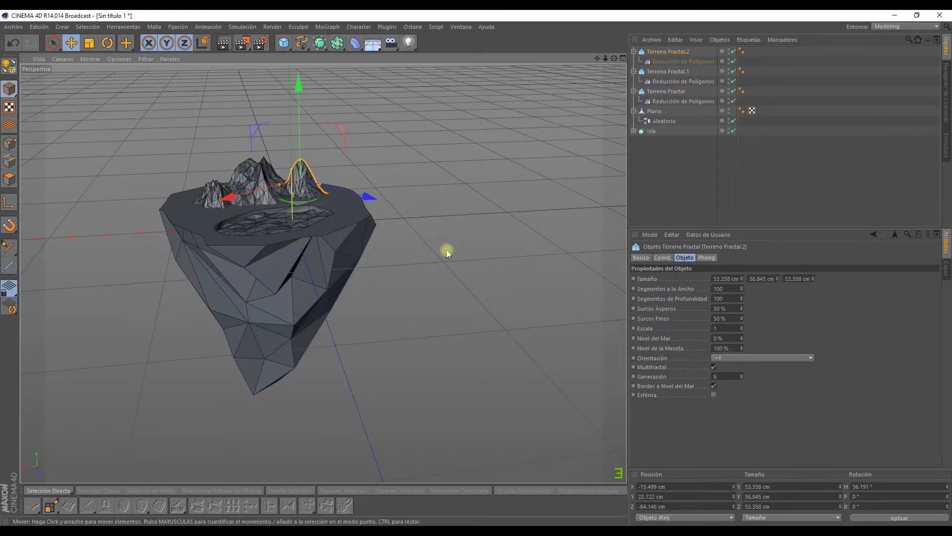
alt+drag(446, 251, 415, 264)
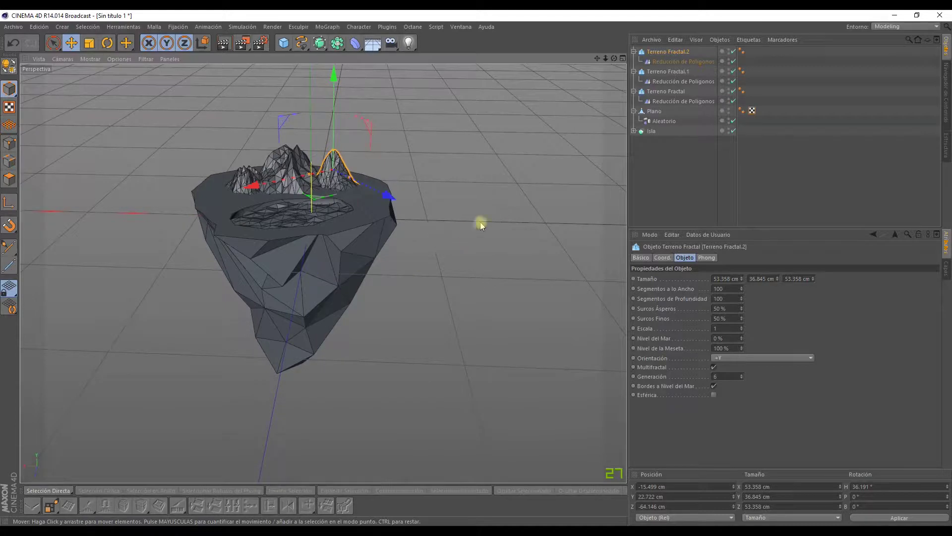
- Rename Plano to Agua and Terreno Fractal, .1 and .2 to Montaña, Montaña 2, Montaña 3
double_click(654, 112)
text(Agua)
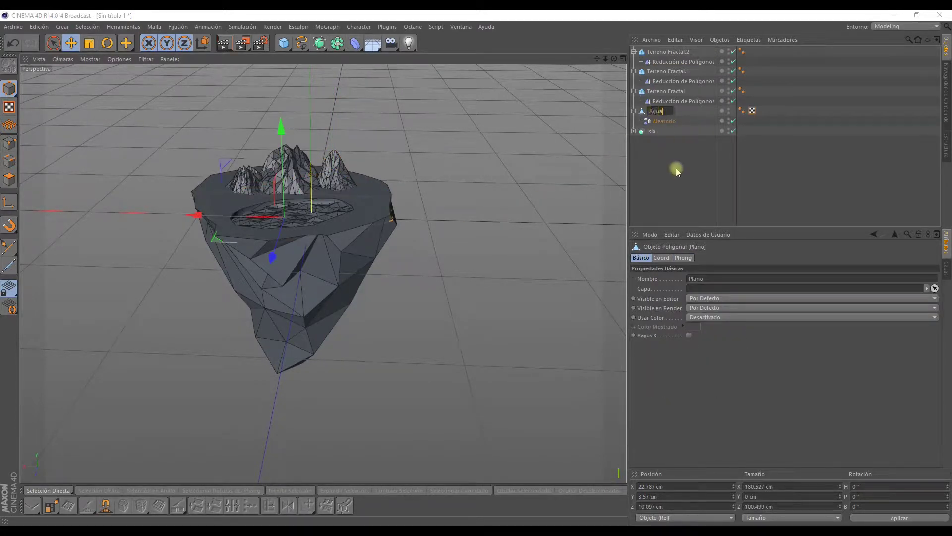
double_click(663, 92)
text(Montaña)
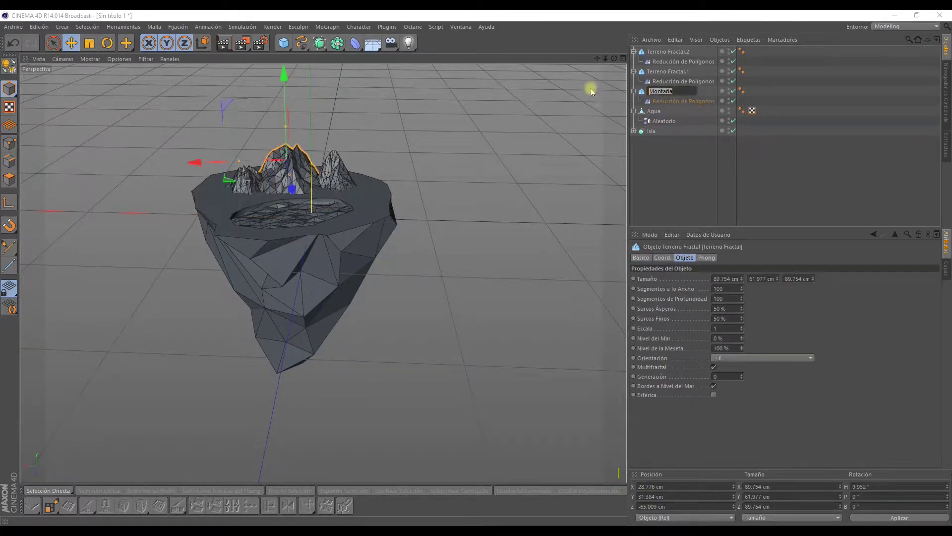
double_click(660, 71)
text(Montaña 2)
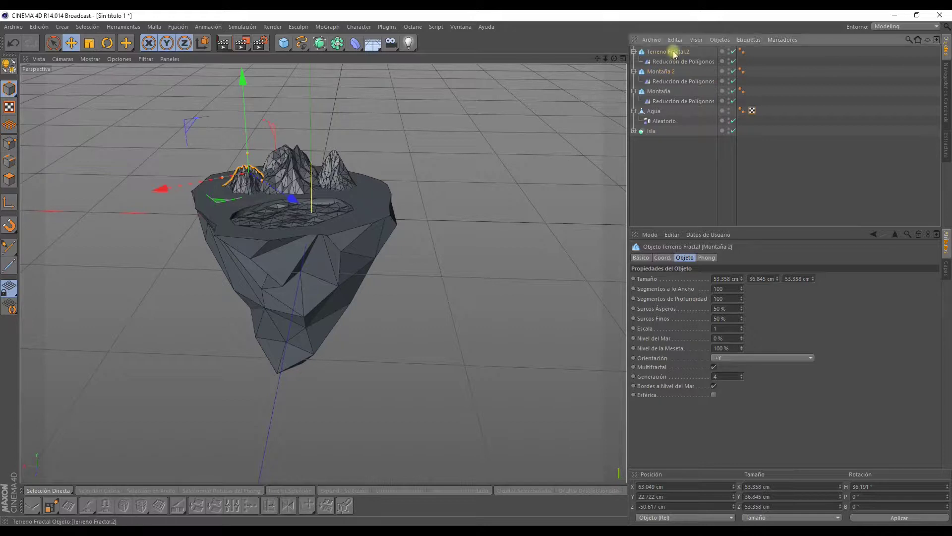
double_click(673, 52)
text(Montaña 3)
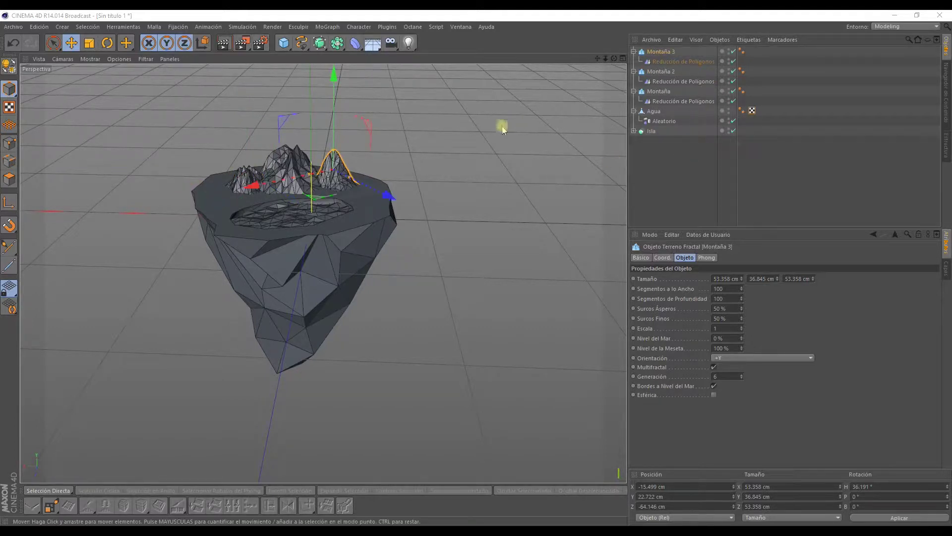
click(421, 129)
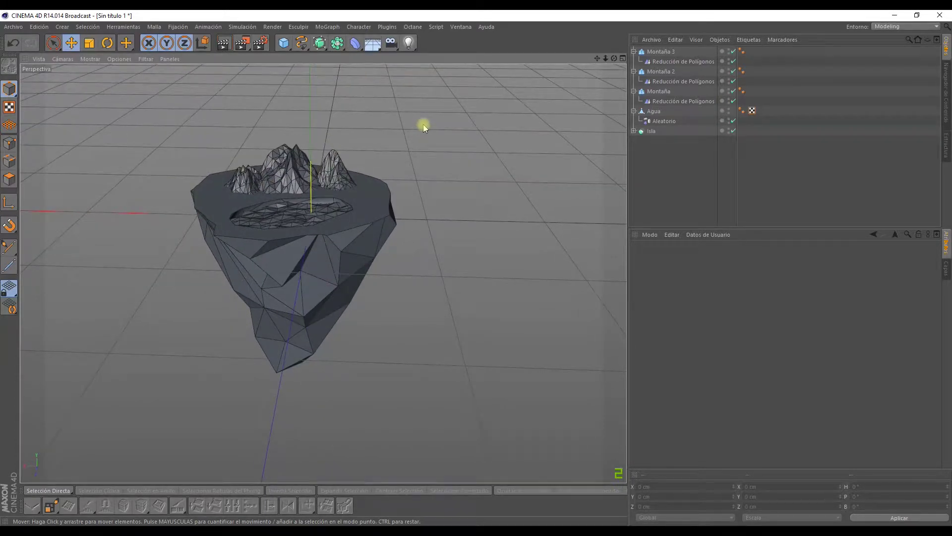
- Add an Esfera, make it editable, and squash it flat along Y
click(283, 43)
click(537, 75)
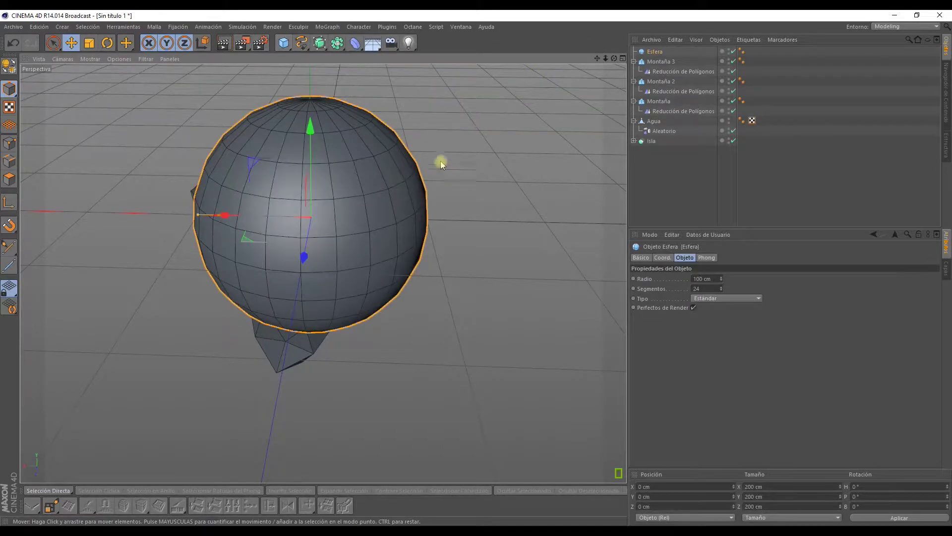
alt+drag(446, 129, 224, 88)
click(8, 66)
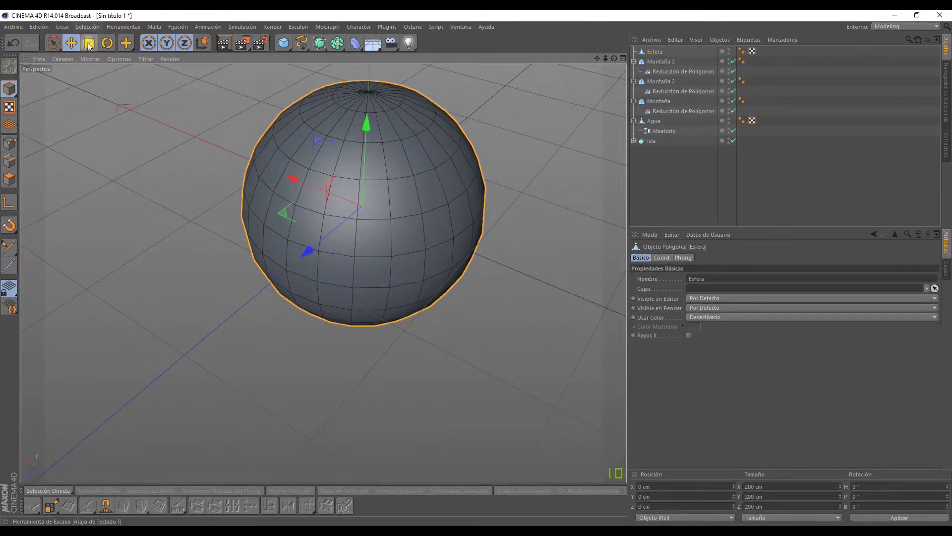
click(89, 42)
drag(364, 119, 315, 250)
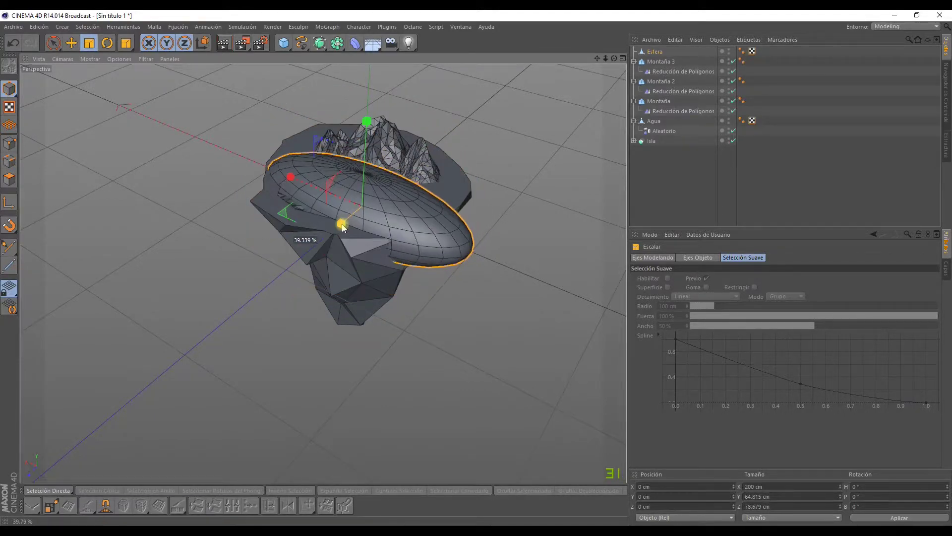
mouse_move(315, 250)
mouse_down()
mouse_move(304, 201)
mouse_move(334, 207)
mouse_up()
drag(363, 121, 362, 154)
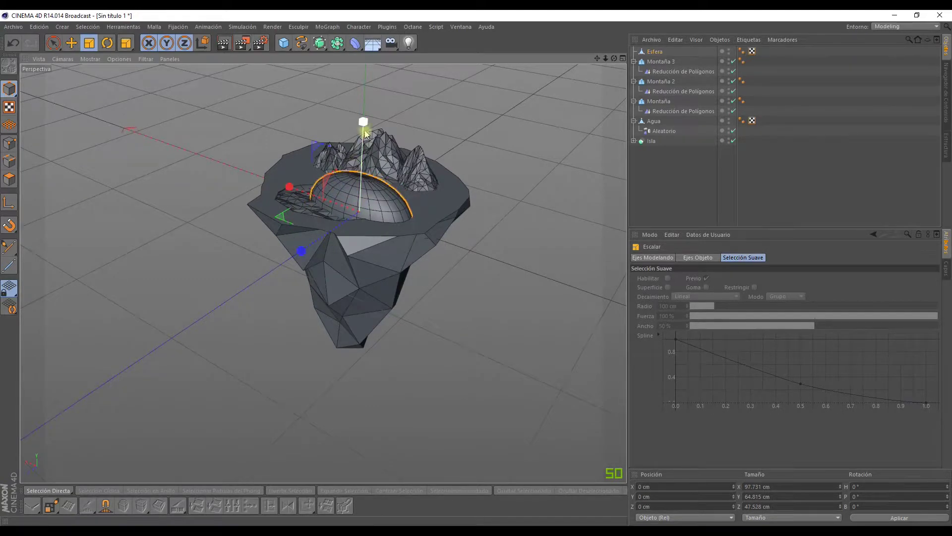
- Shrink the flattened sphere to about 37 cm wide and float it above the island at Y 38.838 cm
click(72, 42)
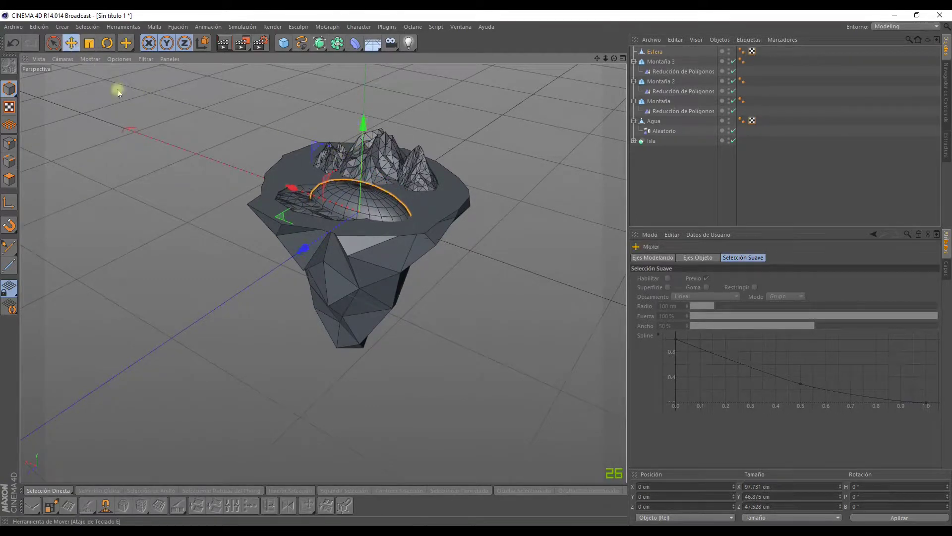
drag(288, 187, 231, 167)
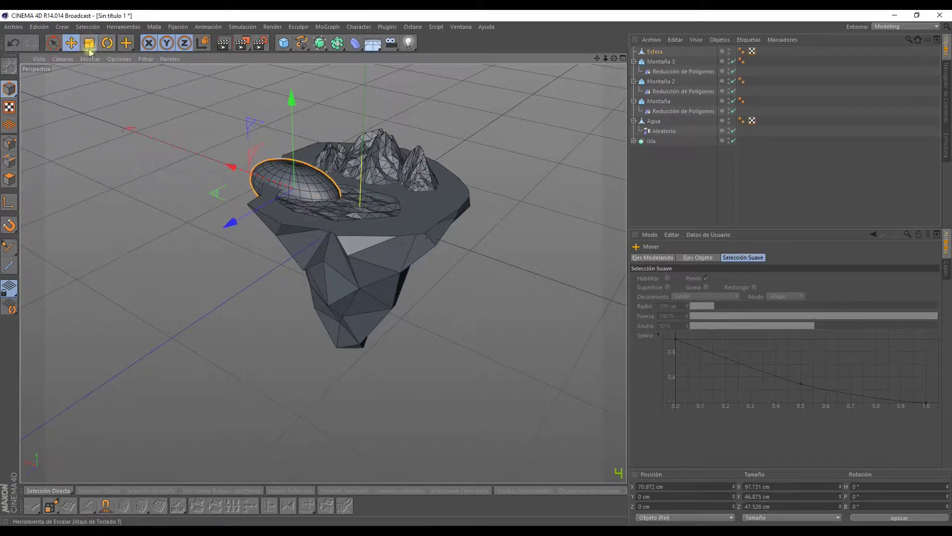
click(89, 43)
drag(123, 122, 34, 266)
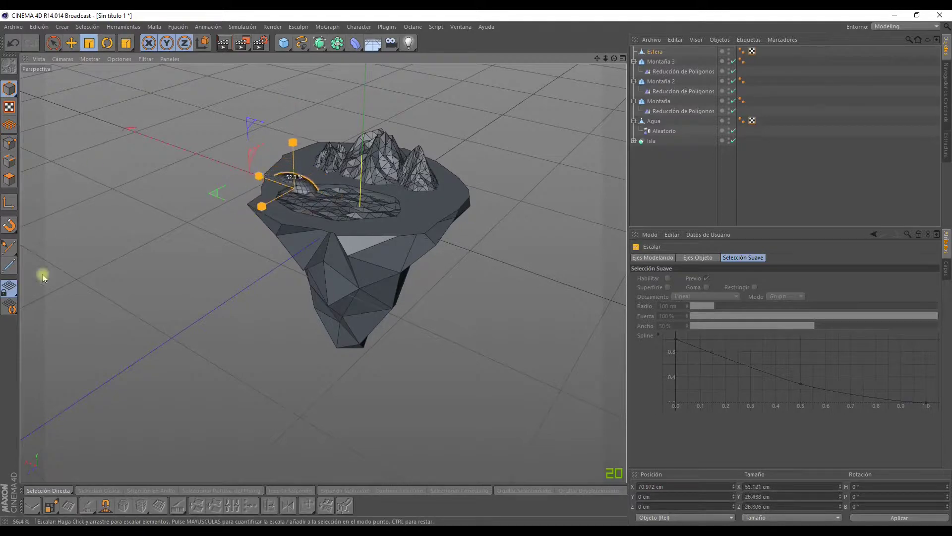
click(72, 43)
drag(290, 97, 287, 67)
scroll(281, 166, up, 5)
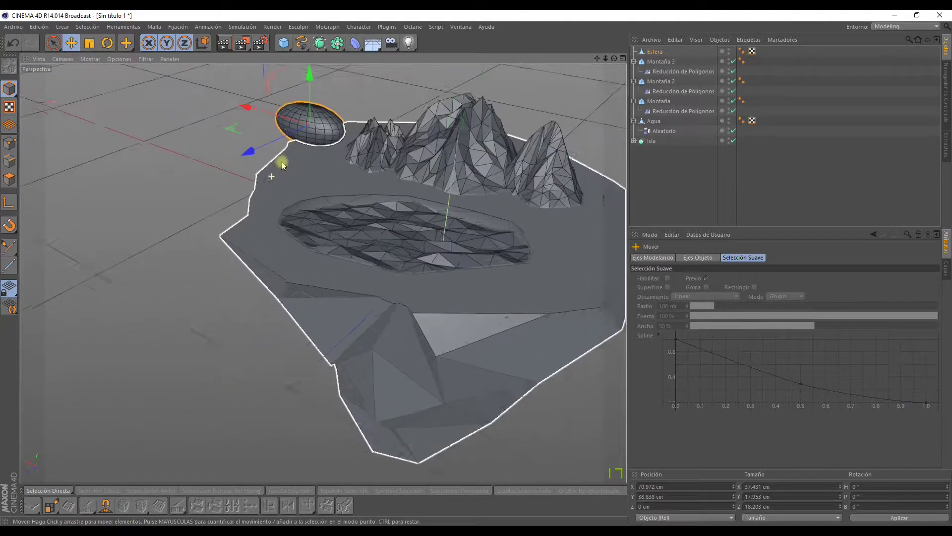
scroll(288, 174, up, 1)
scroll(307, 198, up, 2)
scroll(328, 223, up, 2)
scroll(339, 241, up, 2)
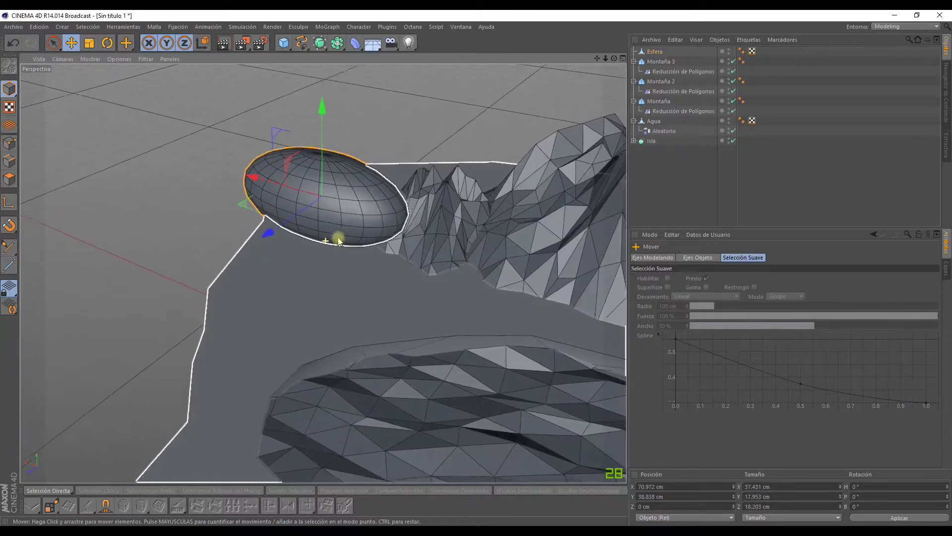
alt+drag(339, 241, 342, 214)
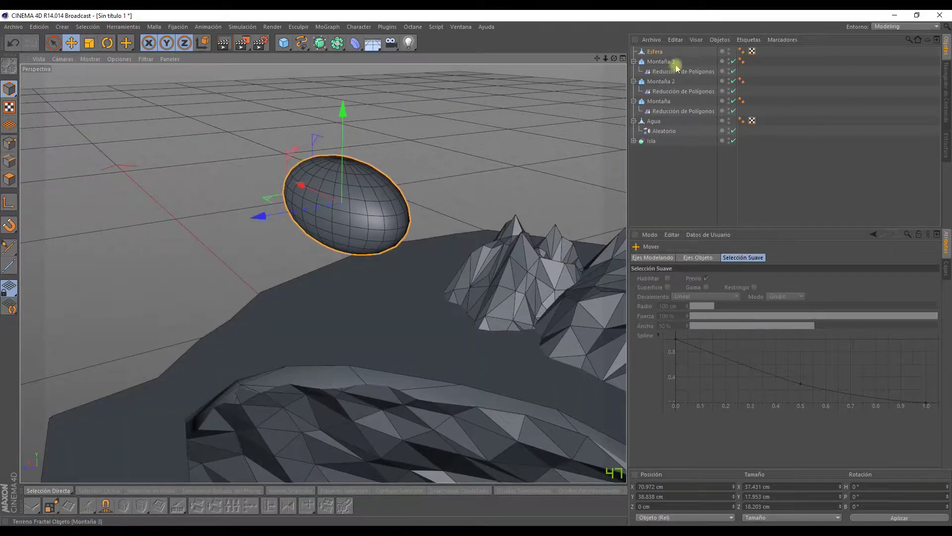
alt+drag(580, 89, 173, 180)
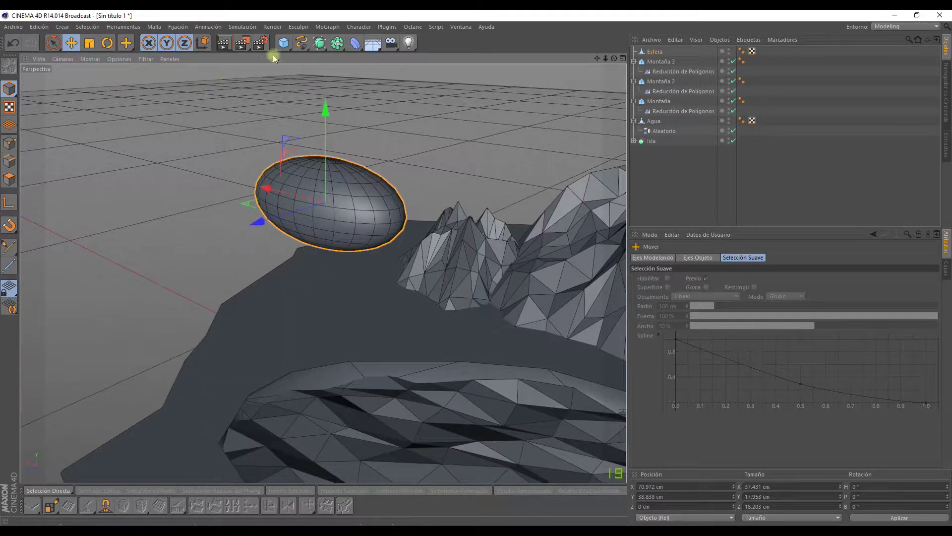
mouse_move(281, 92)
alt+mouse_down()
mouse_move(285, 144)
mouse_move(302, 119)
alt+mouse_up()
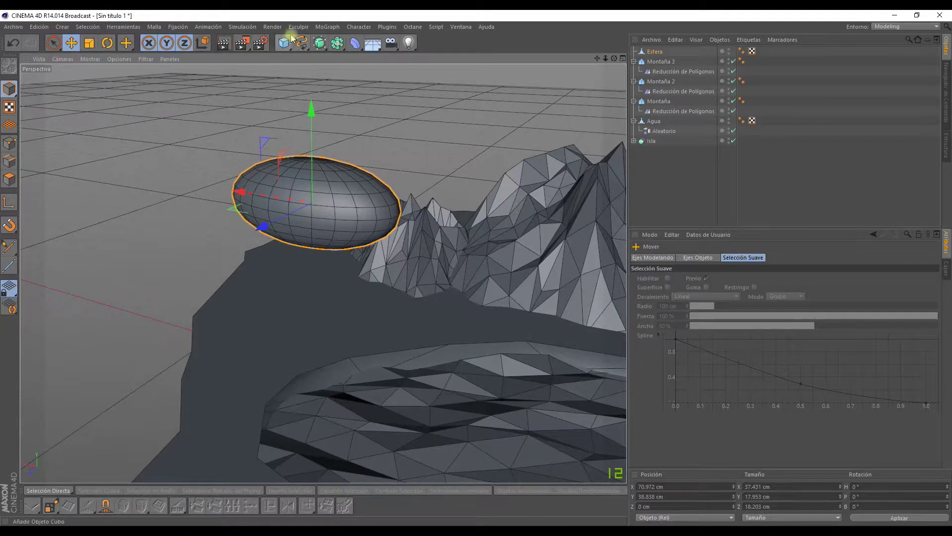
- Add a 90% Reducción de Polígonos deformer as a child of the sphere
drag(356, 43, 613, 161)
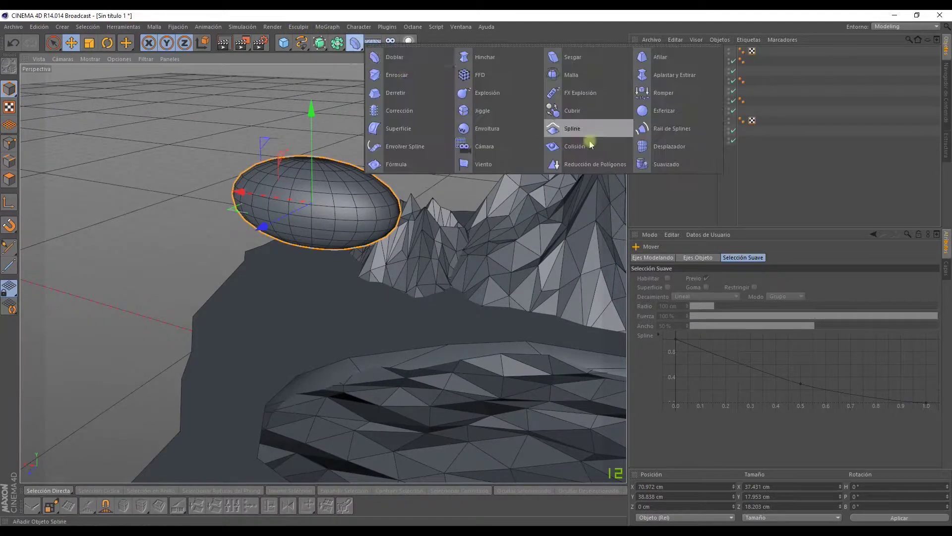
click(585, 163)
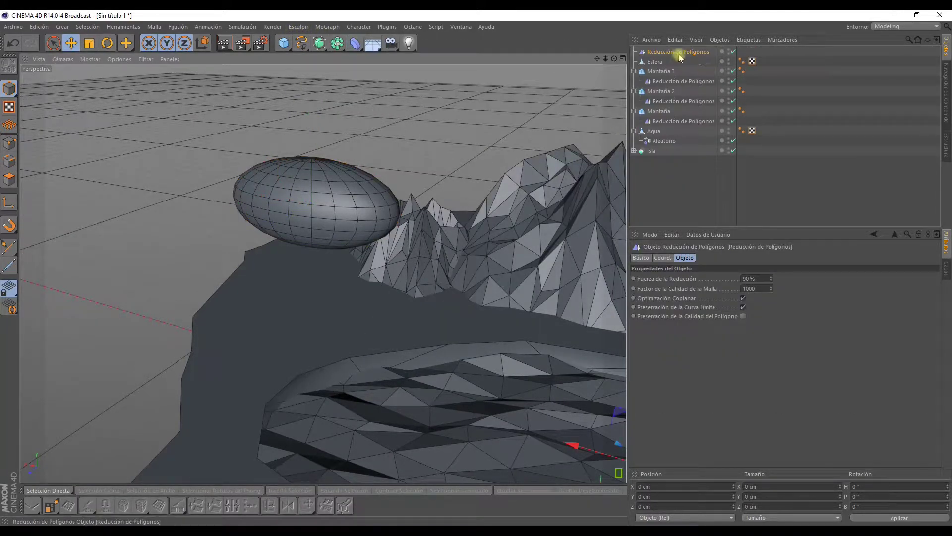
mouse_move(662, 51)
mouse_down()
mouse_move(665, 64)
mouse_move(653, 58)
mouse_move(663, 61)
mouse_up()
alt+drag(510, 110, 491, 114)
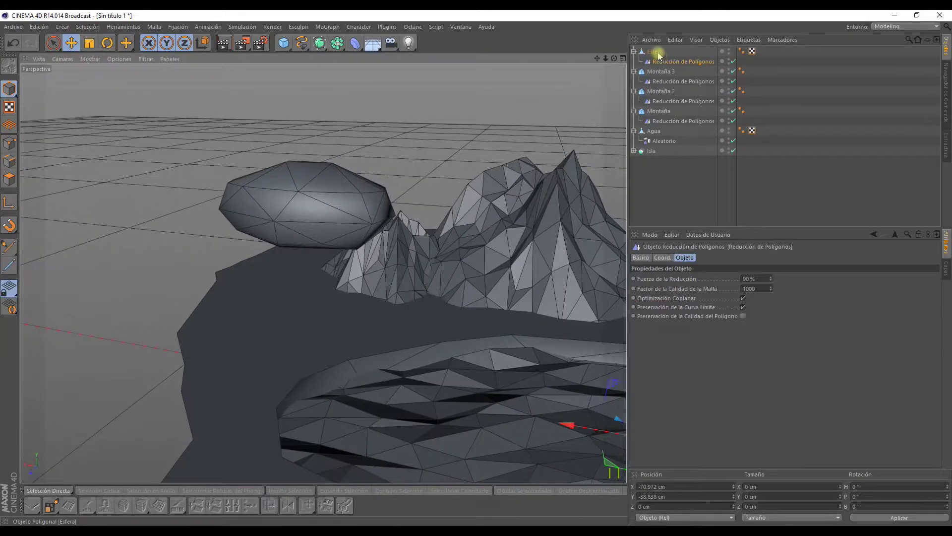
- Rename the sphere Nube and flatten it to about 10.257 cm tall
click(657, 52)
text(Nube)
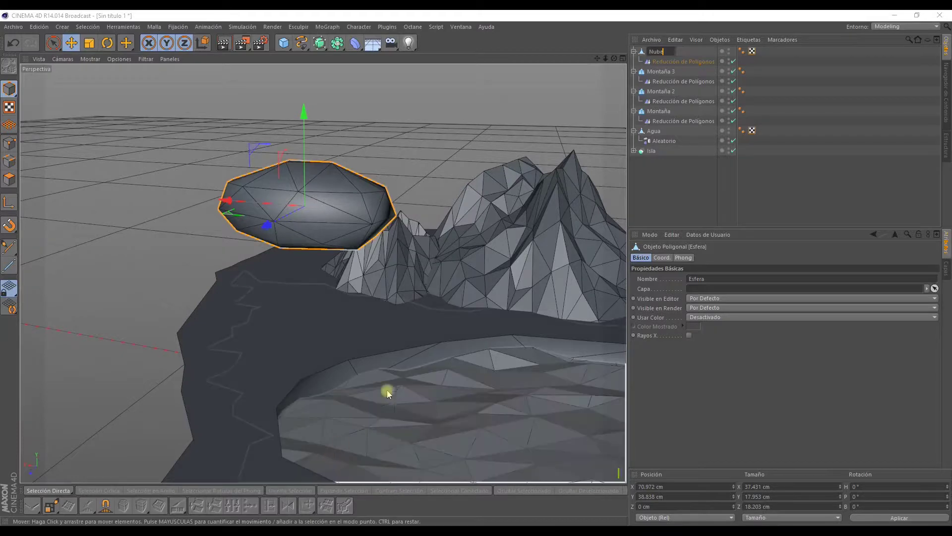
click(670, 191)
mouse_move(460, 208)
alt+mouse_down()
mouse_move(445, 222)
mouse_move(426, 218)
alt+mouse_up()
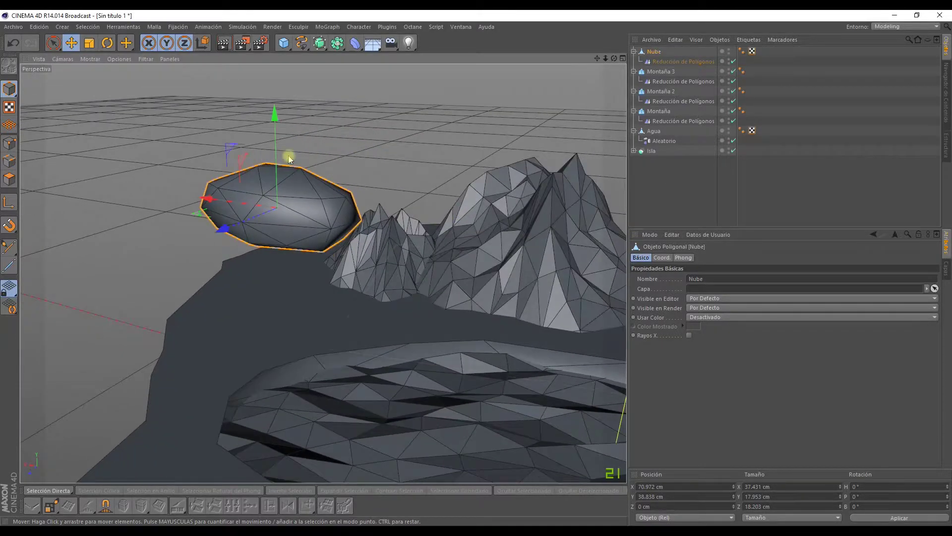
click(89, 43)
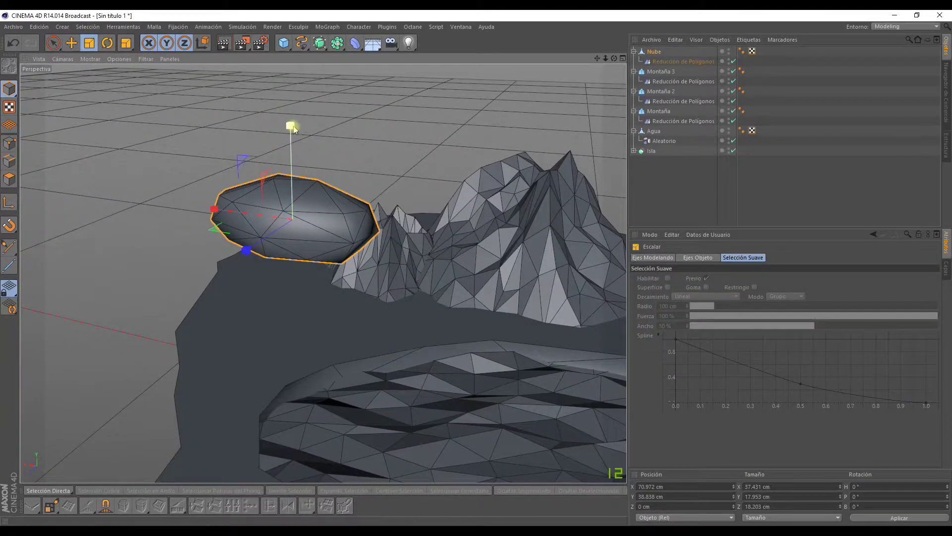
mouse_move(290, 125)
mouse_down()
mouse_move(345, 177)
mouse_move(168, 234)
mouse_up()
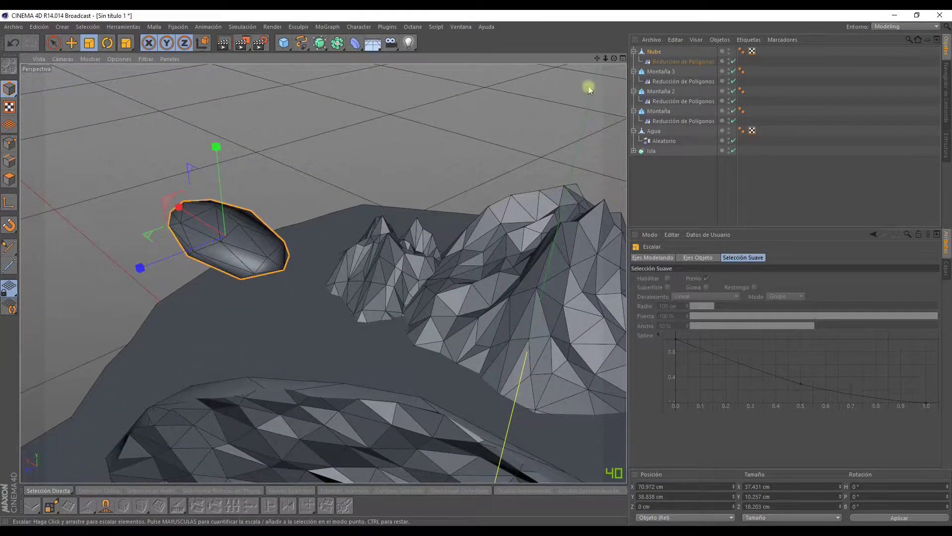
click(325, 27)
mouse_move(372, 42)
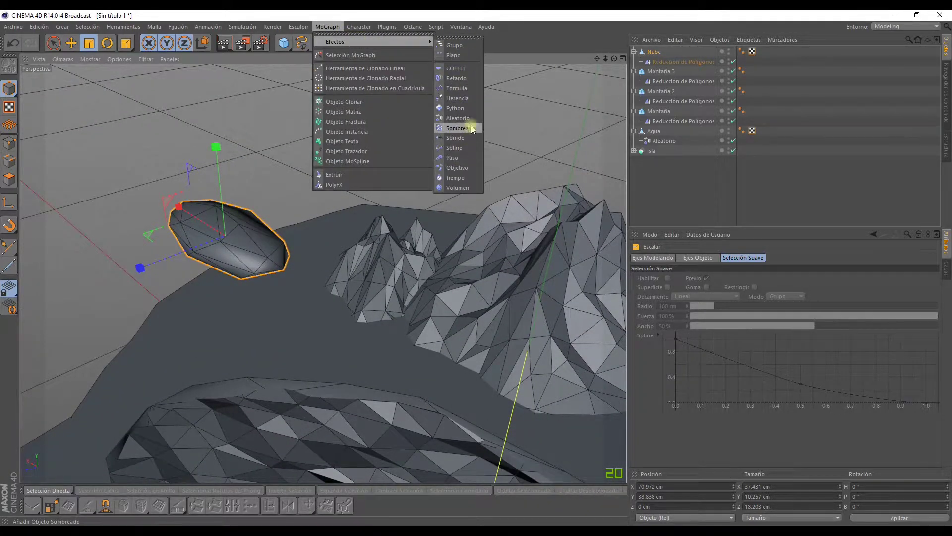
- Add an Aleatorio effector under Nube with its Deformador set to Punto
click(458, 118)
drag(658, 52, 663, 64)
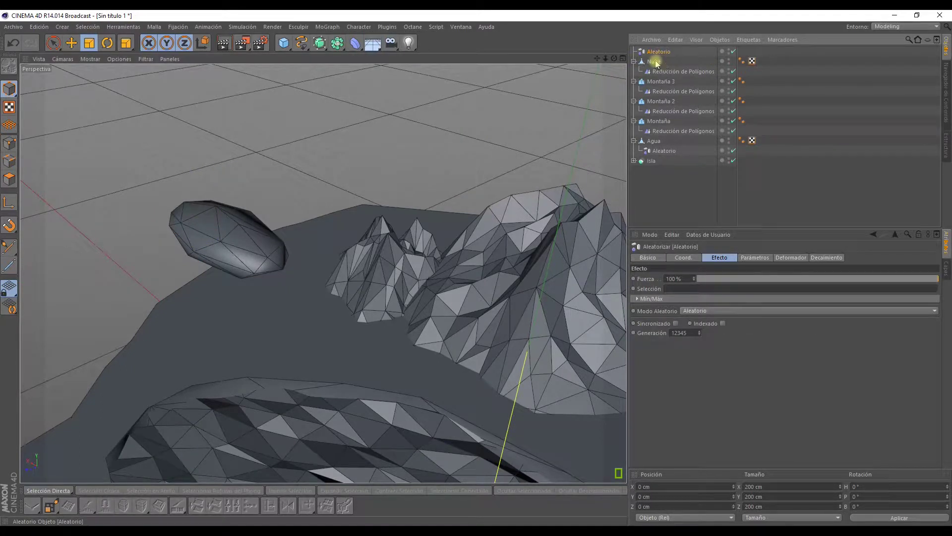
click(783, 258)
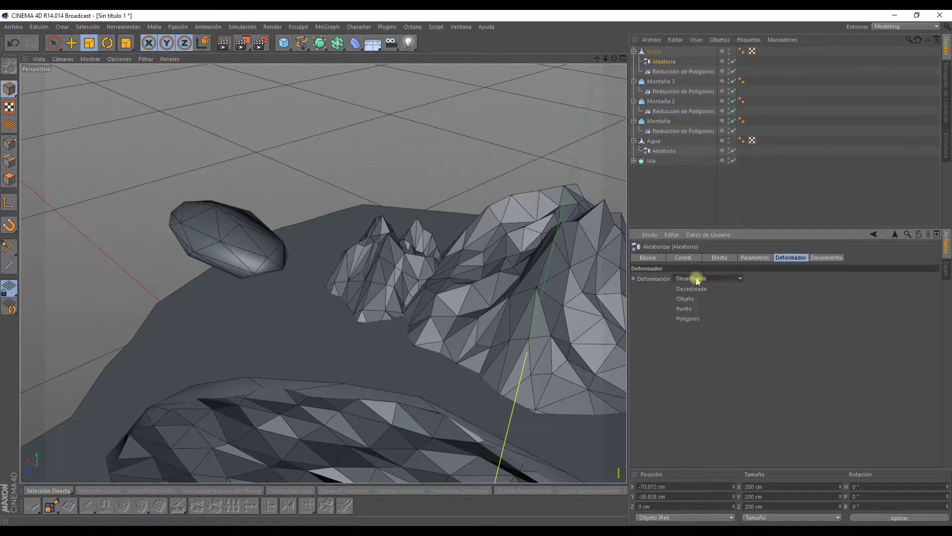
click(686, 307)
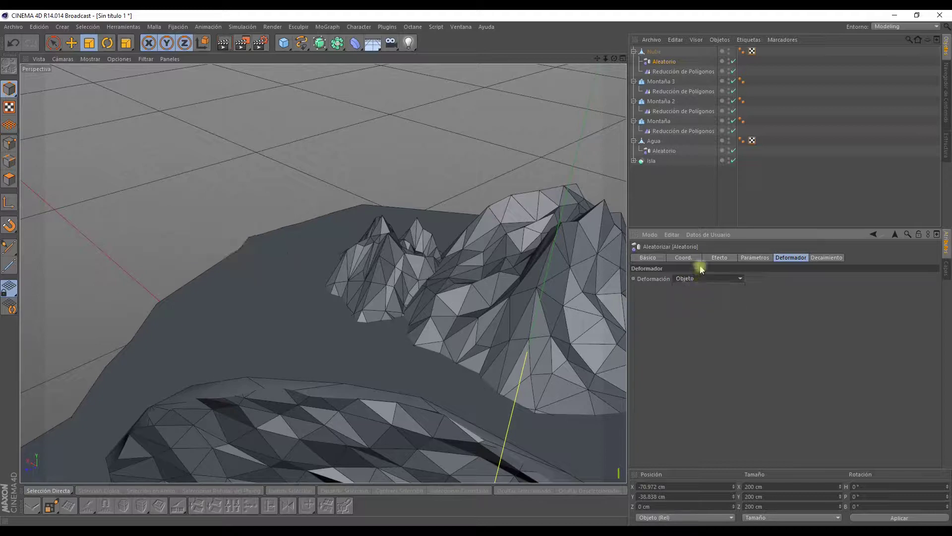
click(720, 259)
click(766, 258)
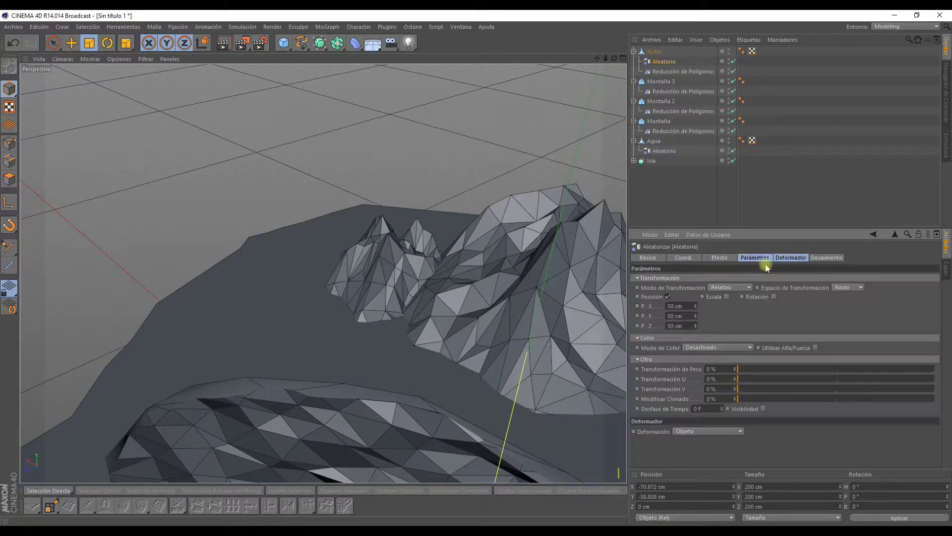
click(788, 263)
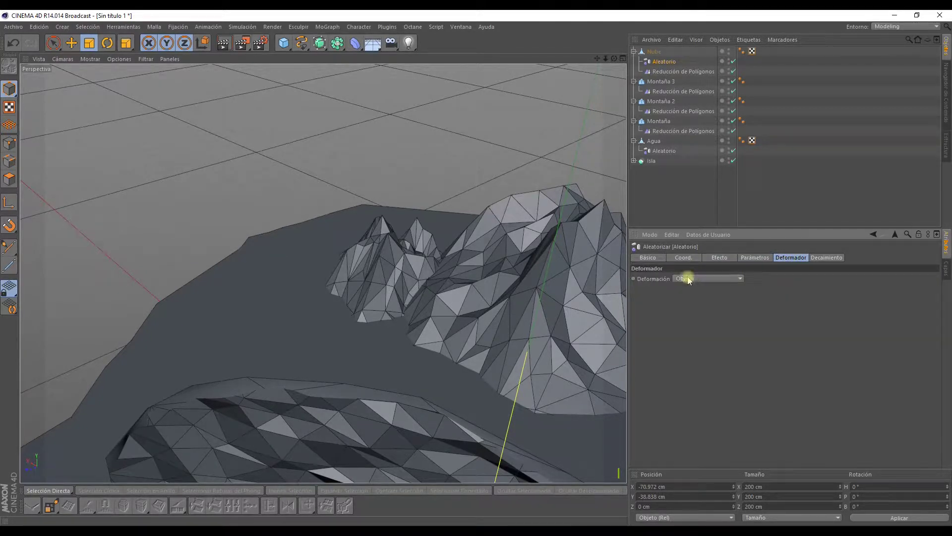
scroll(340, 308, down, 5)
mouse_move(340, 309)
alt+mouse_down()
mouse_move(556, 223)
mouse_move(525, 246)
alt+mouse_up()
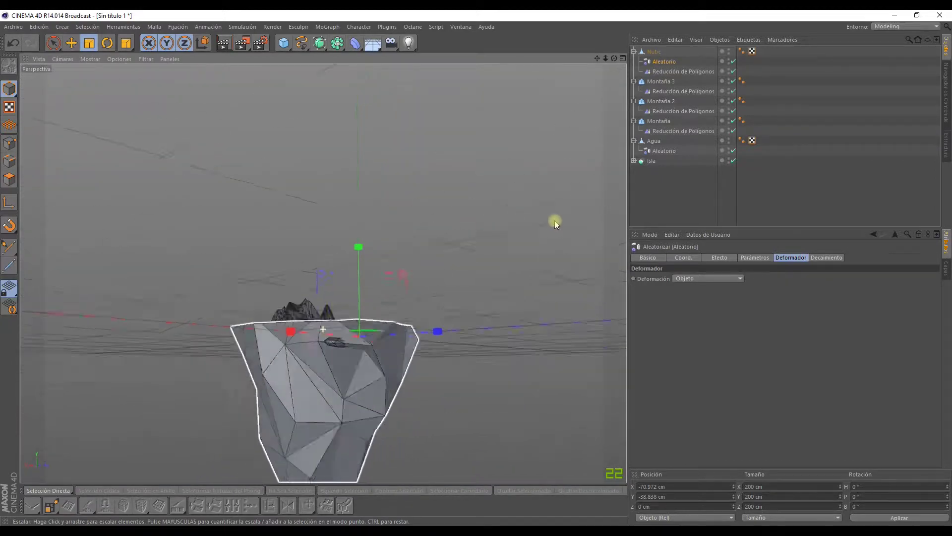
- Lower the Aleatorio strength to 5% for a slightly uneven cloud
click(719, 257)
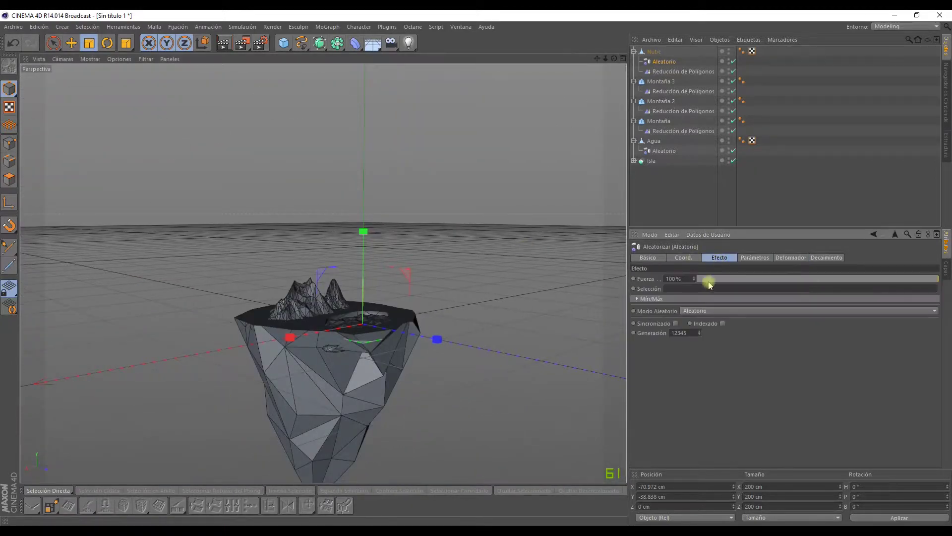
drag(707, 278, 755, 273)
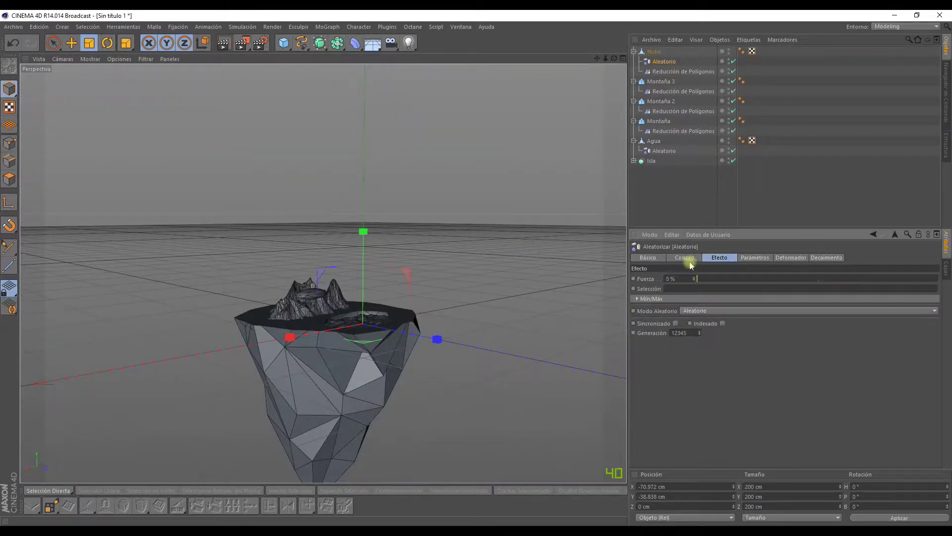
click(791, 258)
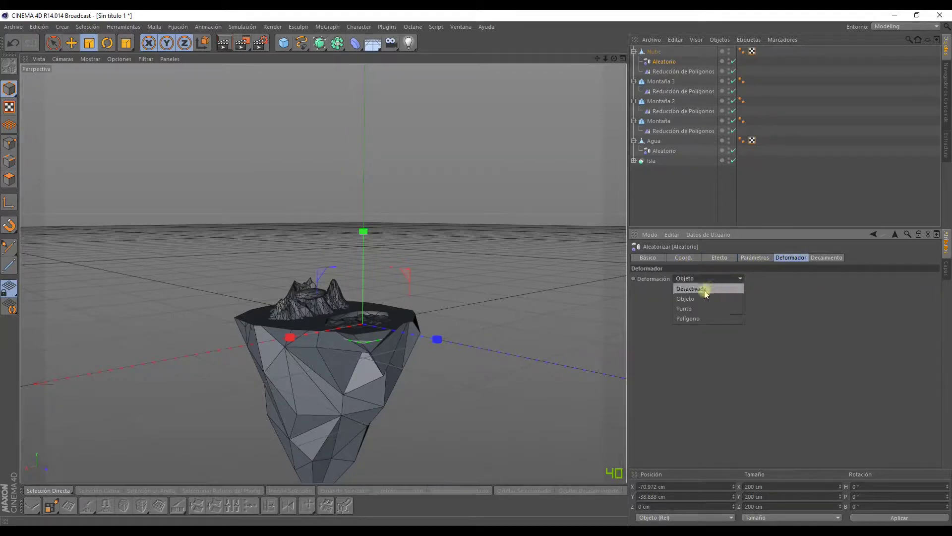
scroll(360, 320, up, 5)
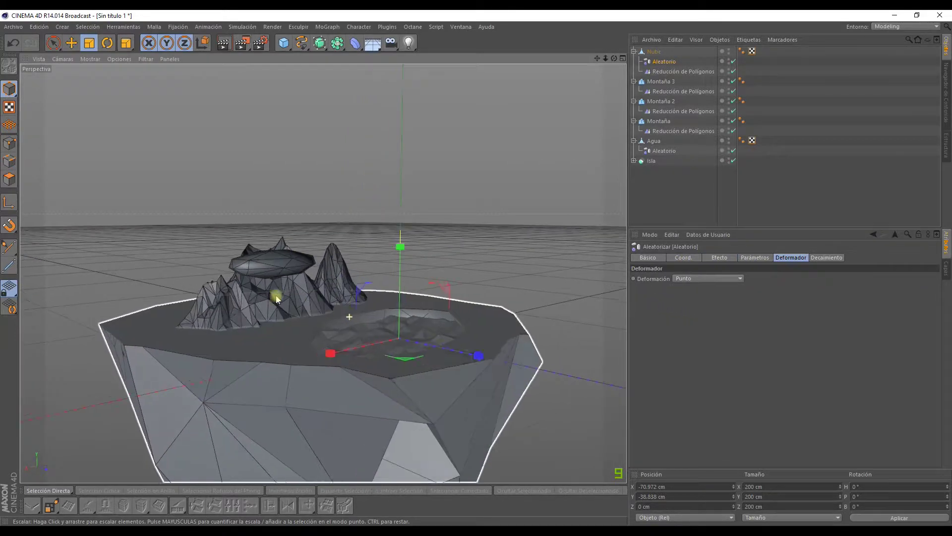
mouse_move(361, 320)
alt+mouse_down()
mouse_move(142, 357)
mouse_move(268, 357)
alt+mouse_up()
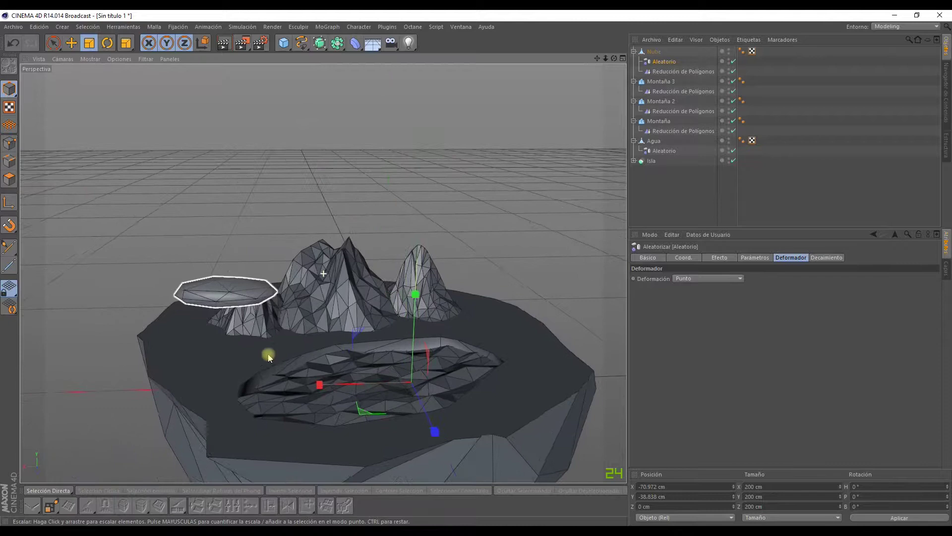
scroll(269, 357, down, 2)
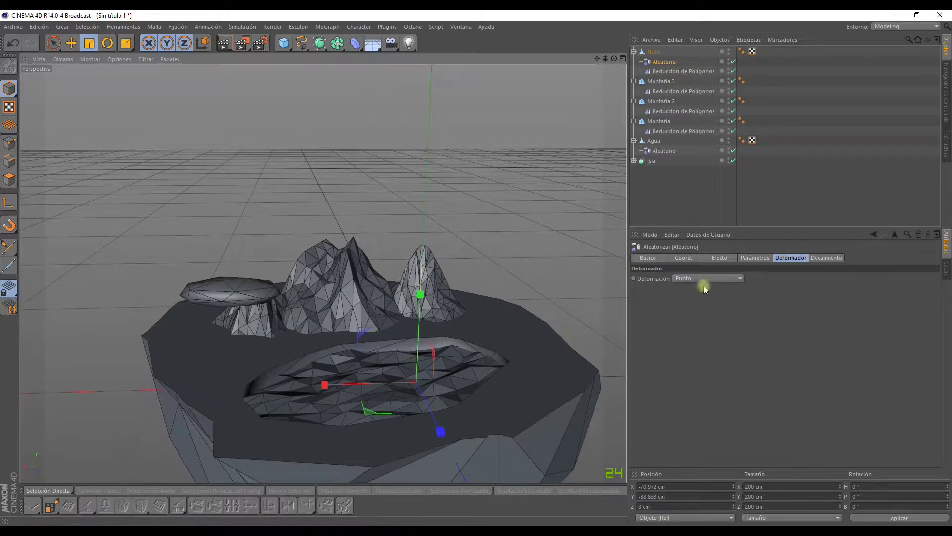
mouse_move(241, 234)
alt+mouse_down()
mouse_move(111, 275)
mouse_move(227, 228)
mouse_move(280, 222)
alt+mouse_up()
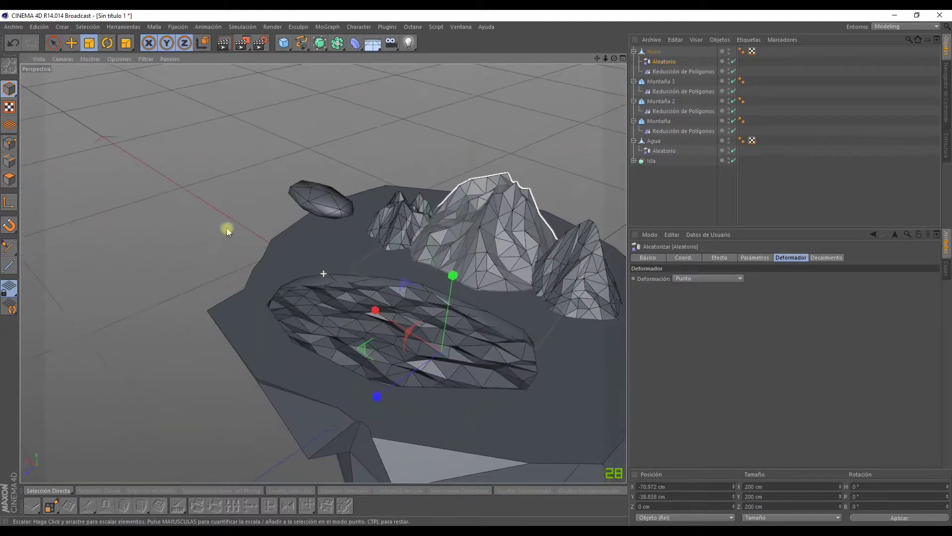
scroll(227, 228, down, 2)
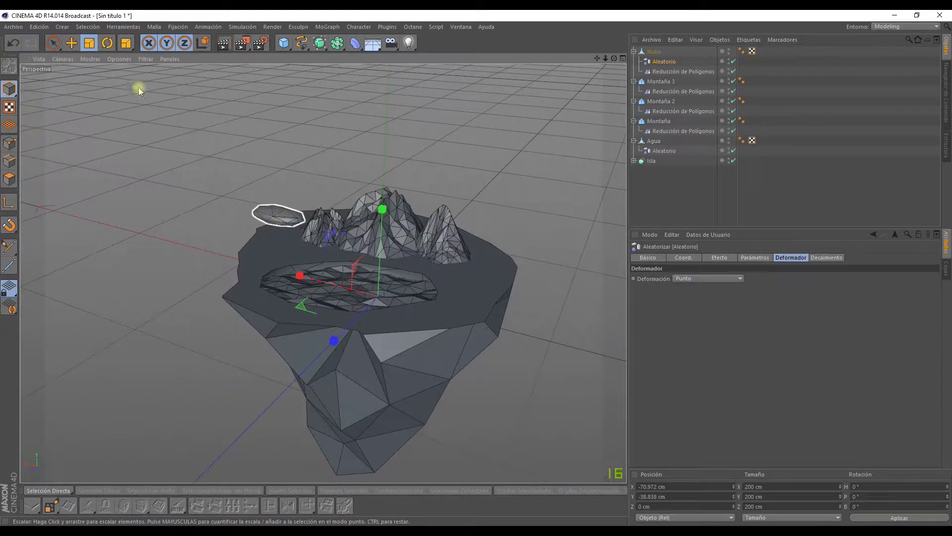
key(e)
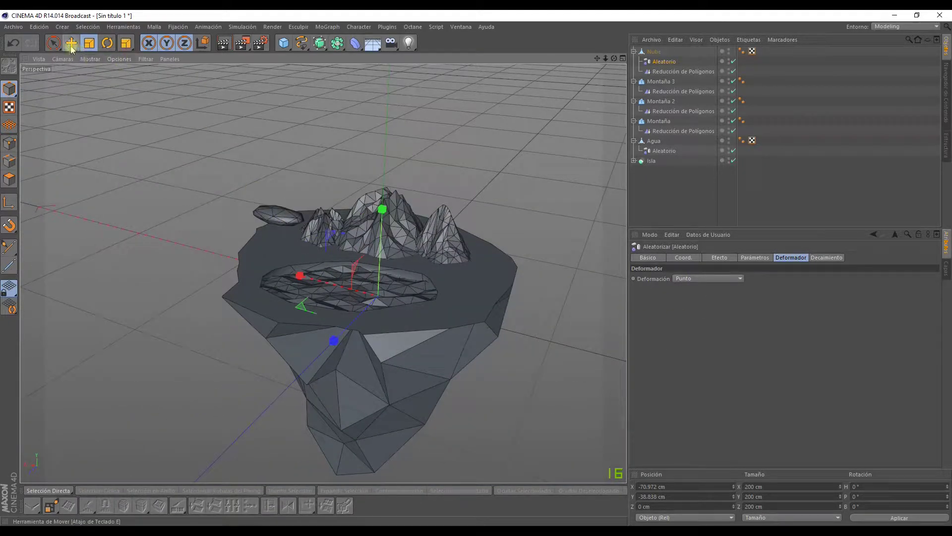
drag(334, 340, 372, 280)
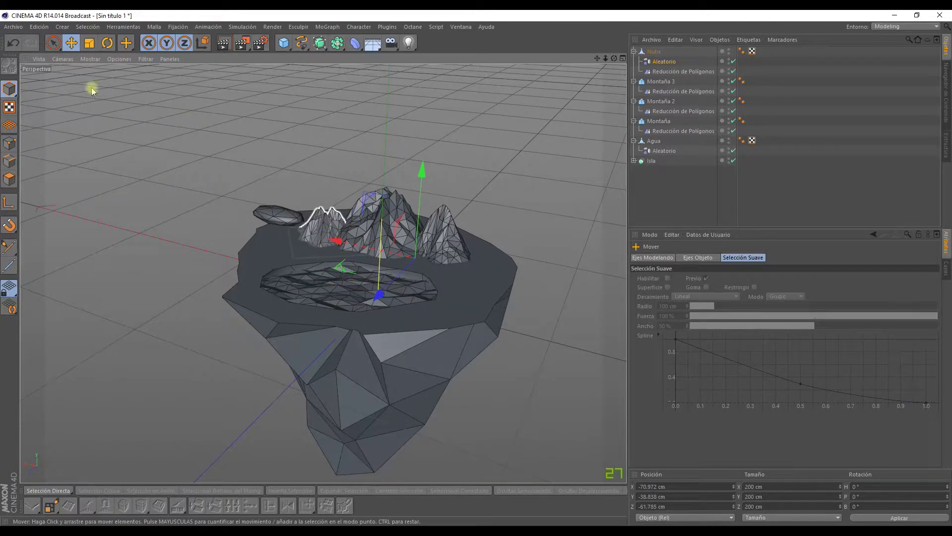
key(ctrl+z)
click(90, 43)
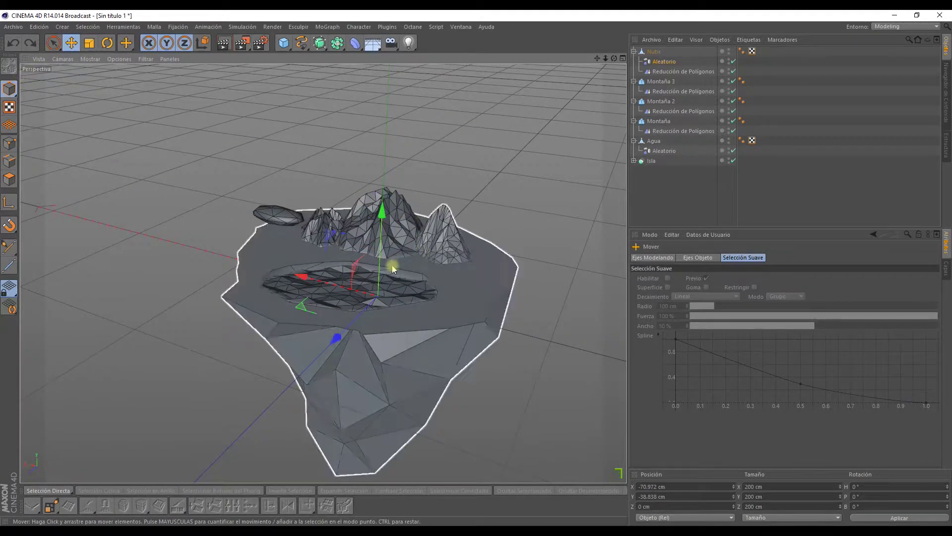
- Shrink Nube to about half size and place it above the island's edge
click(653, 52)
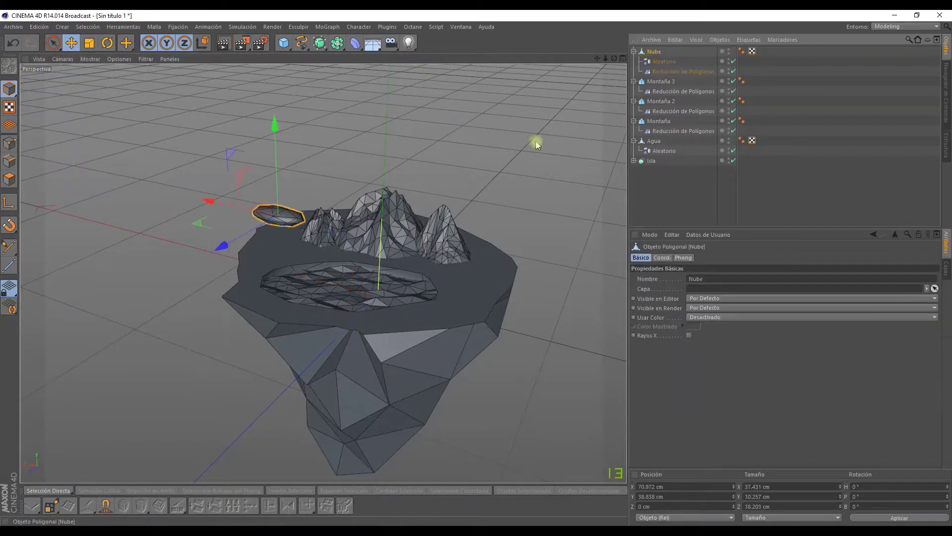
mouse_move(217, 253)
mouse_down()
mouse_move(315, 183)
mouse_move(278, 149)
mouse_up()
click(127, 44)
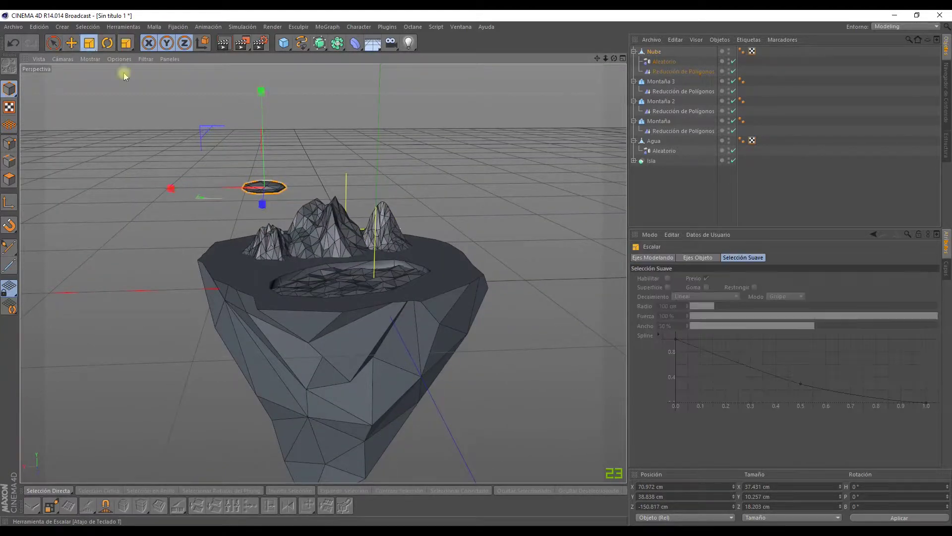
drag(82, 153, 59, 151)
mouse_move(181, 110)
alt+mouse_down()
mouse_move(287, 132)
mouse_move(356, 212)
mouse_move(342, 105)
alt+mouse_up()
click(71, 43)
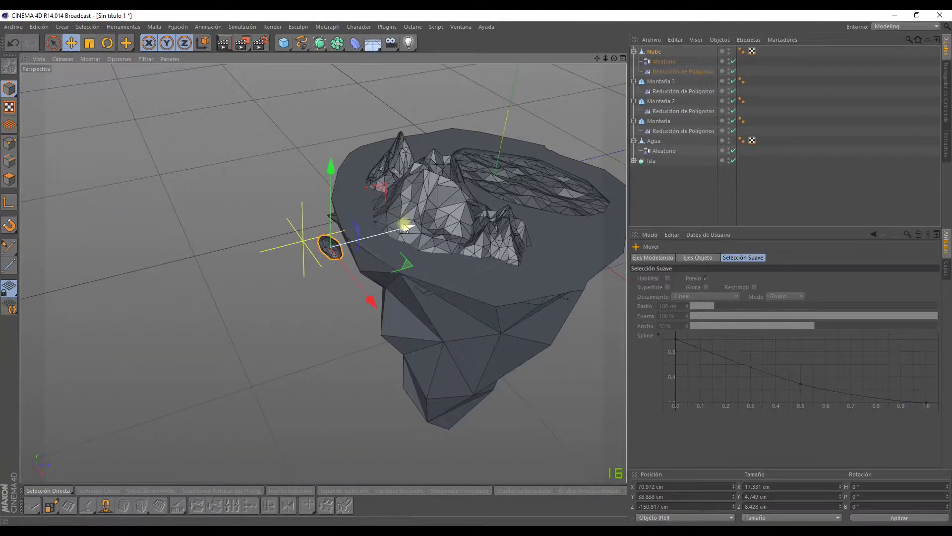
mouse_move(409, 227)
mouse_down()
mouse_move(450, 222)
mouse_move(382, 209)
mouse_move(219, 247)
mouse_move(374, 268)
mouse_move(416, 234)
mouse_move(444, 304)
mouse_move(389, 287)
mouse_move(391, 307)
mouse_up()
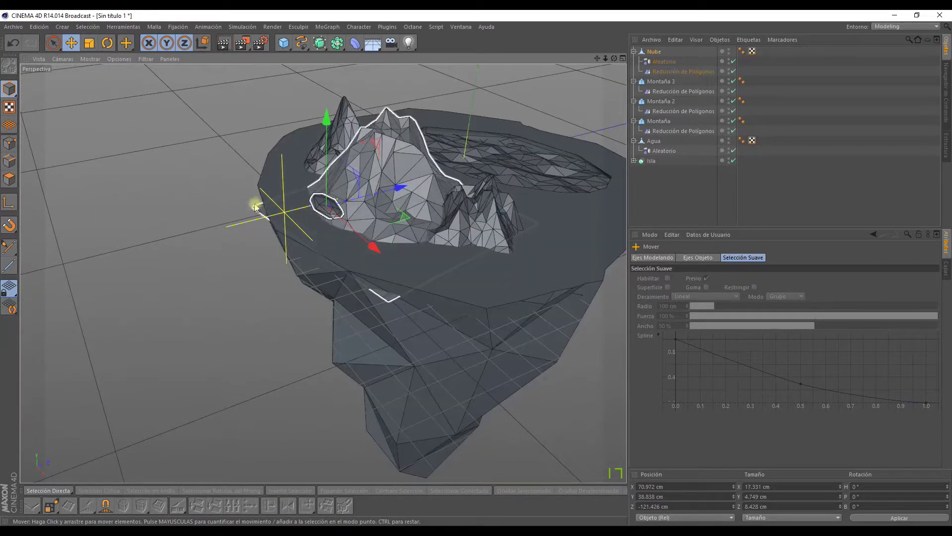
- Orbit around the island to check the cloud's placement beside the mountains
mouse_move(411, 256)
alt+mouse_down()
mouse_move(223, 276)
mouse_move(323, 248)
alt+mouse_up()
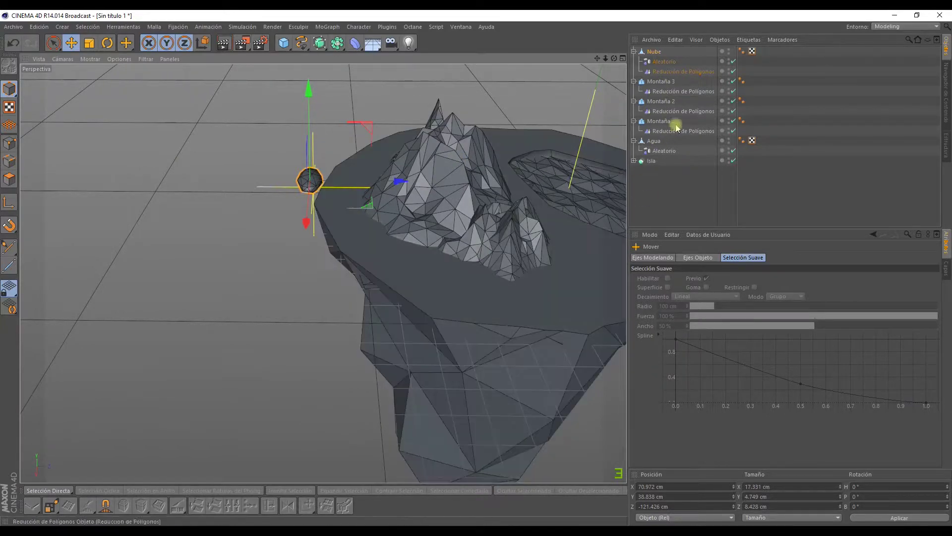
mouse_move(554, 140)
alt+mouse_down()
mouse_move(363, 289)
mouse_move(417, 261)
mouse_move(372, 245)
mouse_move(343, 216)
mouse_move(383, 223)
mouse_move(377, 209)
mouse_move(393, 213)
mouse_move(403, 229)
mouse_move(386, 233)
mouse_move(366, 201)
mouse_move(372, 229)
mouse_move(308, 210)
mouse_move(314, 198)
mouse_move(357, 234)
mouse_move(511, 260)
mouse_move(273, 298)
mouse_move(229, 260)
mouse_move(427, 262)
mouse_move(287, 230)
mouse_move(381, 280)
alt+mouse_up()
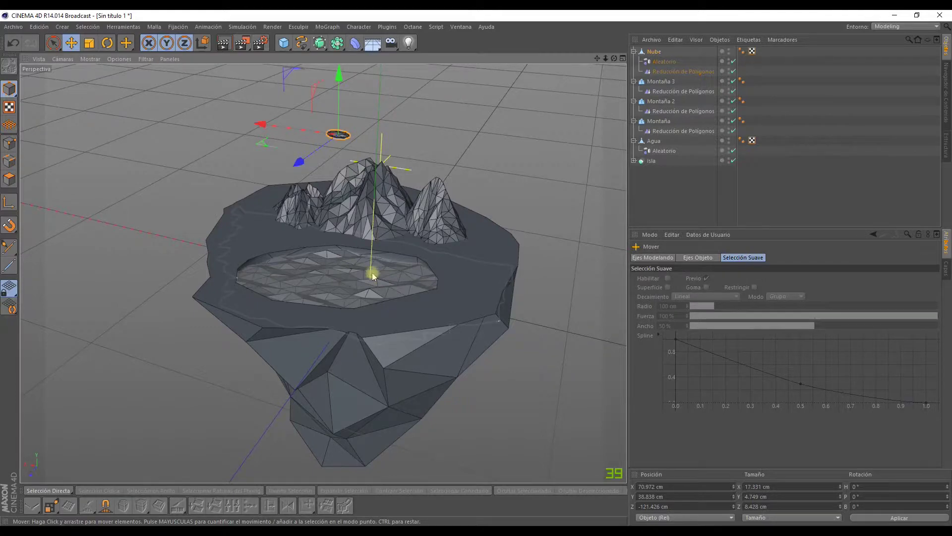
scroll(357, 265, down, 3)
mouse_move(342, 254)
alt+mouse_down()
mouse_move(415, 246)
mouse_move(347, 208)
mouse_move(47, 136)
mouse_move(228, 281)
alt+mouse_up()
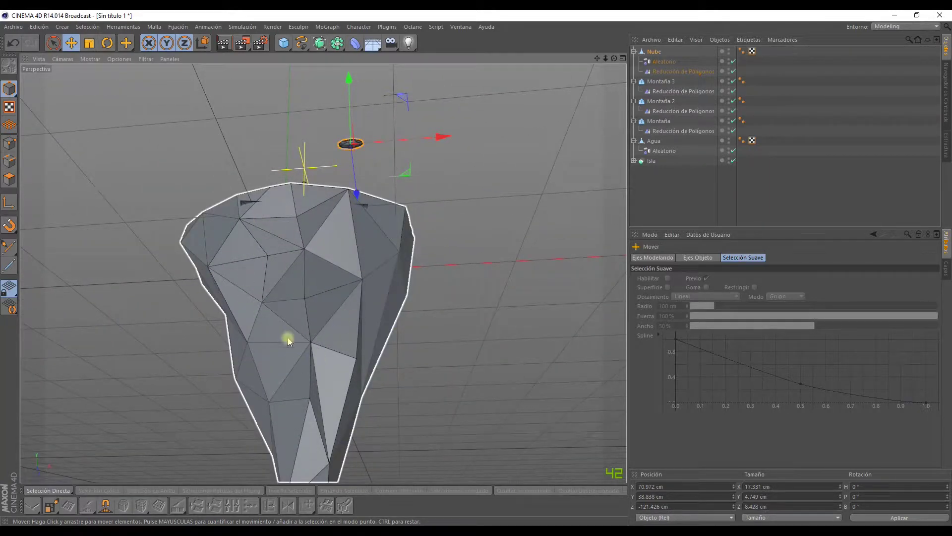
mouse_move(242, 236)
alt+mouse_down()
mouse_move(332, 344)
mouse_move(251, 213)
mouse_move(385, 272)
mouse_move(223, 232)
mouse_move(96, 251)
alt+mouse_up()
mouse_move(303, 213)
alt+mouse_down()
mouse_move(138, 131)
mouse_move(246, 214)
mouse_move(256, 212)
alt+mouse_up()
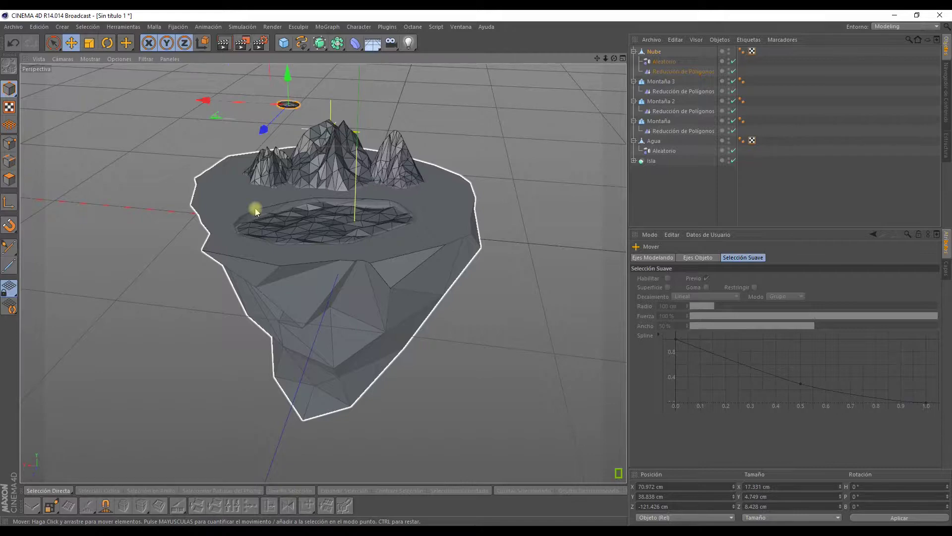
mouse_move(339, 271)
alt+mouse_down()
mouse_move(353, 255)
mouse_move(474, 204)
mouse_move(244, 234)
mouse_move(413, 249)
mouse_move(384, 246)
mouse_move(440, 279)
mouse_move(443, 235)
mouse_move(423, 259)
mouse_move(390, 236)
mouse_move(318, 249)
mouse_move(342, 219)
mouse_move(334, 238)
alt+mouse_up()
mouse_move(222, 257)
alt+mouse_down()
mouse_move(291, 229)
mouse_move(312, 206)
mouse_move(319, 272)
mouse_move(314, 181)
alt+mouse_up()
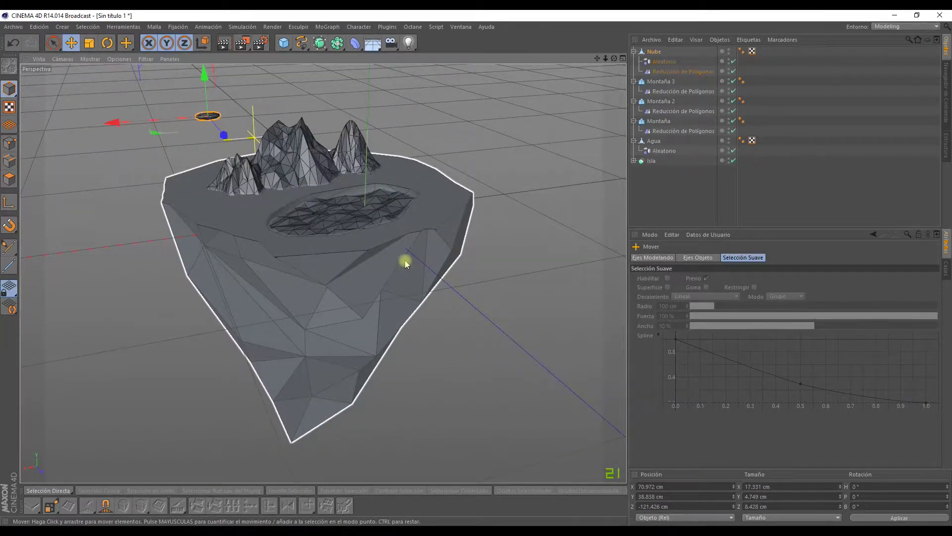
mouse_move(405, 263)
alt+mouse_down()
mouse_move(159, 174)
mouse_move(308, 238)
mouse_move(410, 268)
mouse_move(222, 151)
mouse_move(270, 230)
mouse_move(219, 149)
mouse_move(265, 167)
mouse_move(233, 226)
mouse_move(277, 243)
mouse_move(455, 186)
alt+mouse_up()
scroll(236, 160, up, 4)
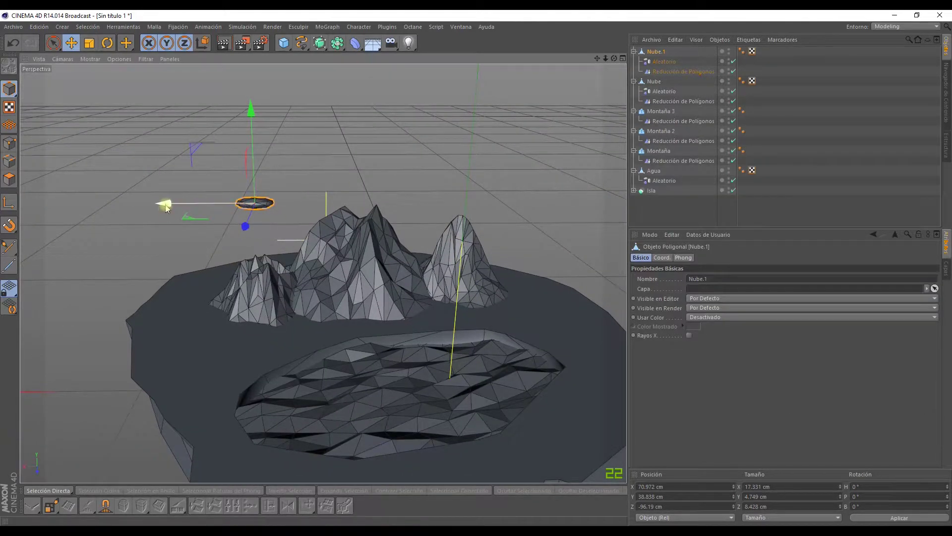
ctrl+drag(164, 204, 339, 229)
click(664, 62)
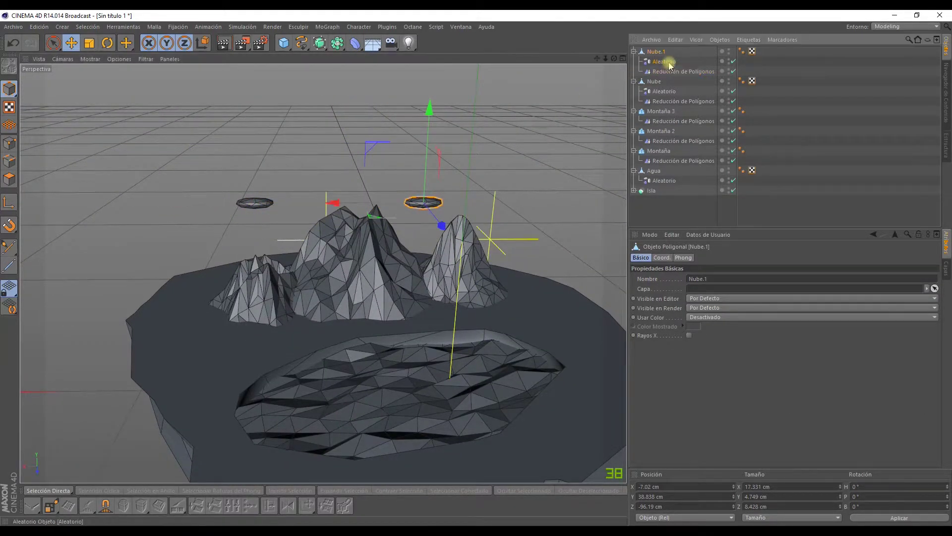
click(718, 258)
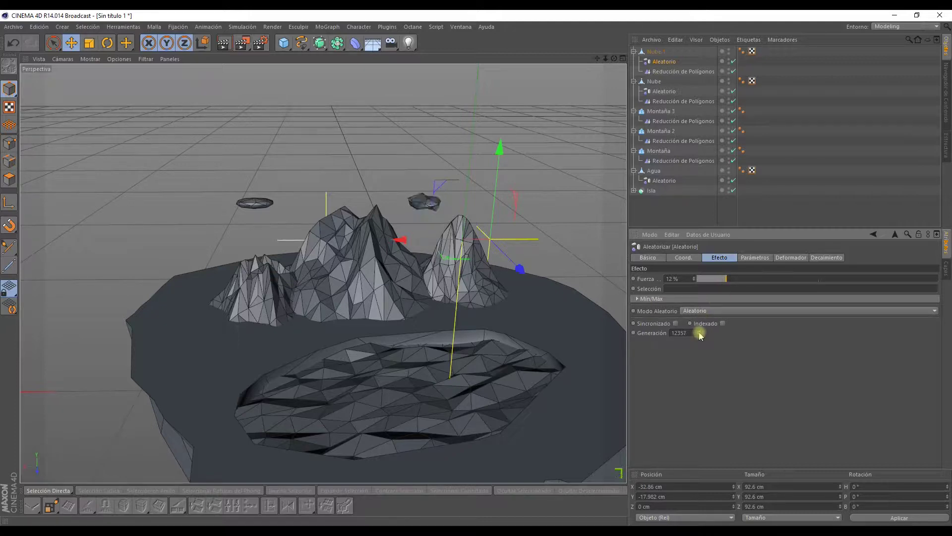
alt+drag(534, 265, 121, 50)
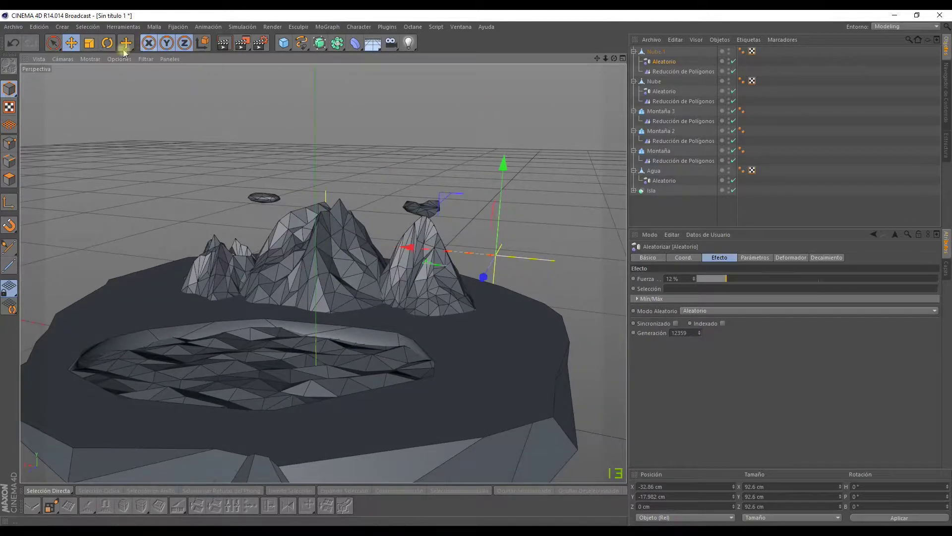
click(91, 44)
drag(347, 174, 332, 172)
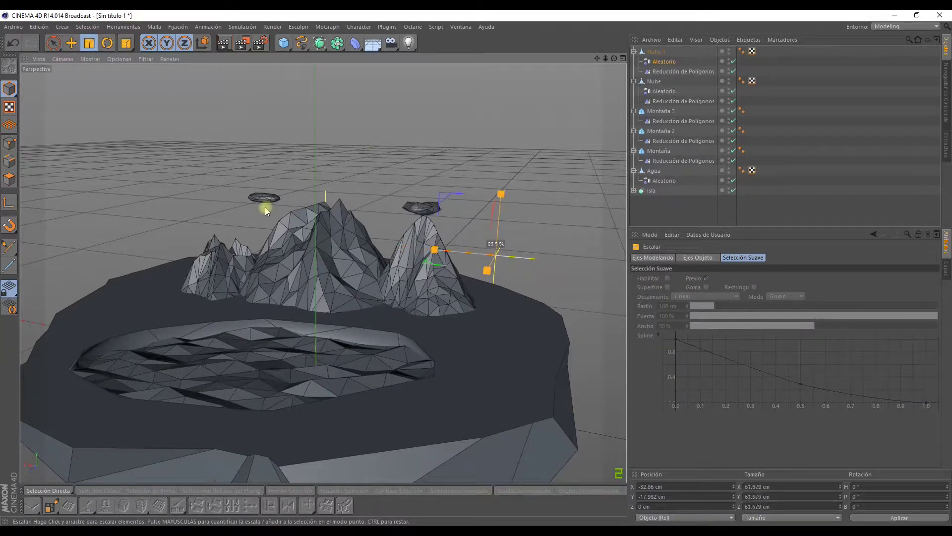
click(656, 52)
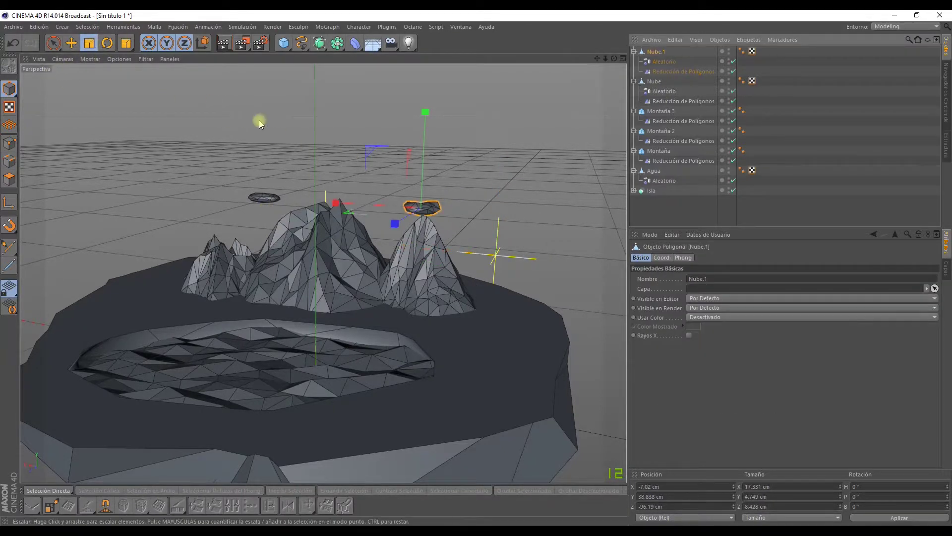
mouse_move(259, 121)
mouse_down()
mouse_move(174, 174)
mouse_move(327, 138)
mouse_move(397, 159)
mouse_move(318, 176)
mouse_move(334, 133)
mouse_move(334, 164)
mouse_up()
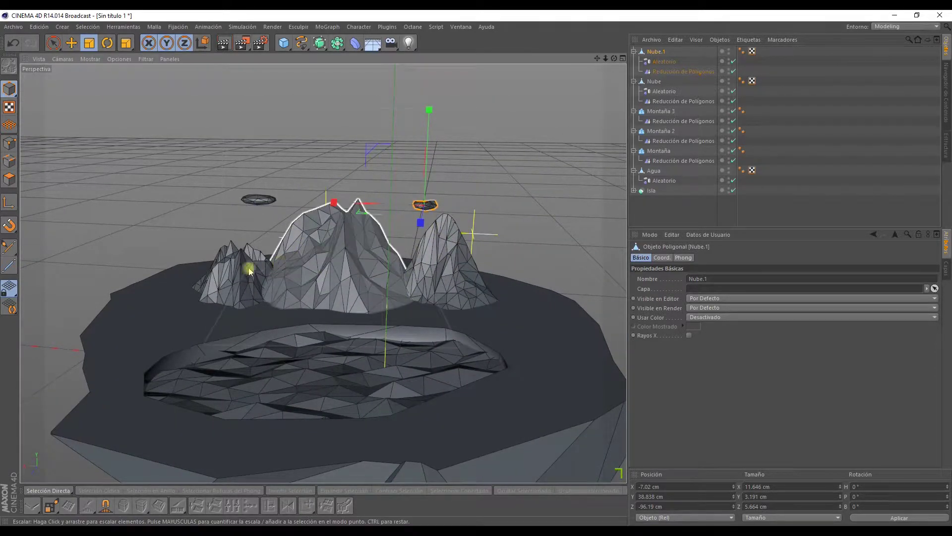
alt+drag(232, 292, 272, 287)
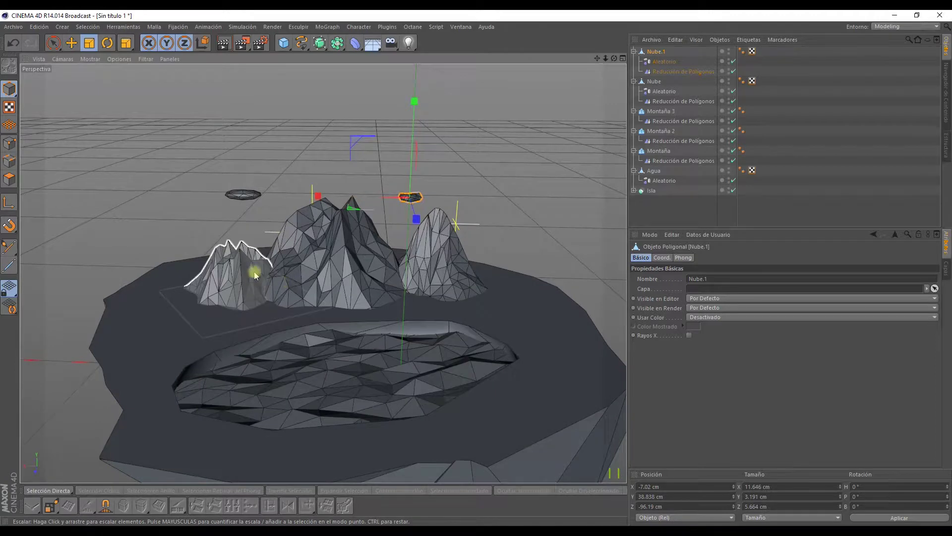
alt+drag(302, 245, 319, 254)
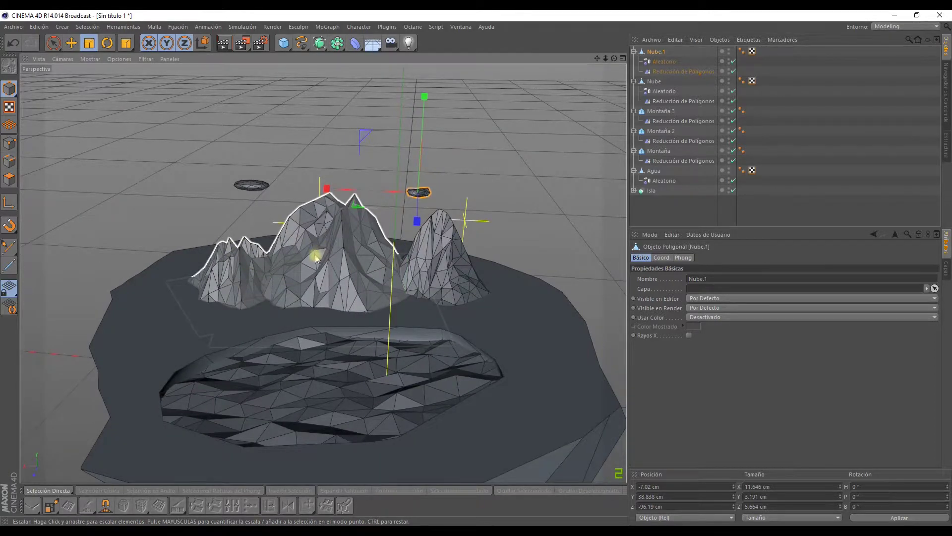
alt+middle_drag(312, 269, 371, 192)
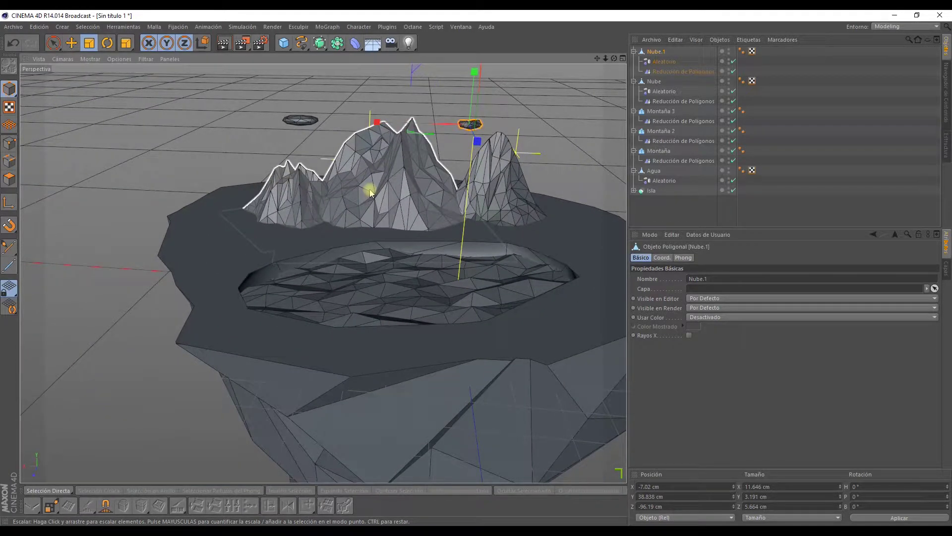
scroll(371, 193, down, 3)
mouse_move(387, 238)
alt+mouse_down()
mouse_move(366, 248)
mouse_move(329, 240)
mouse_move(360, 270)
alt+mouse_up()
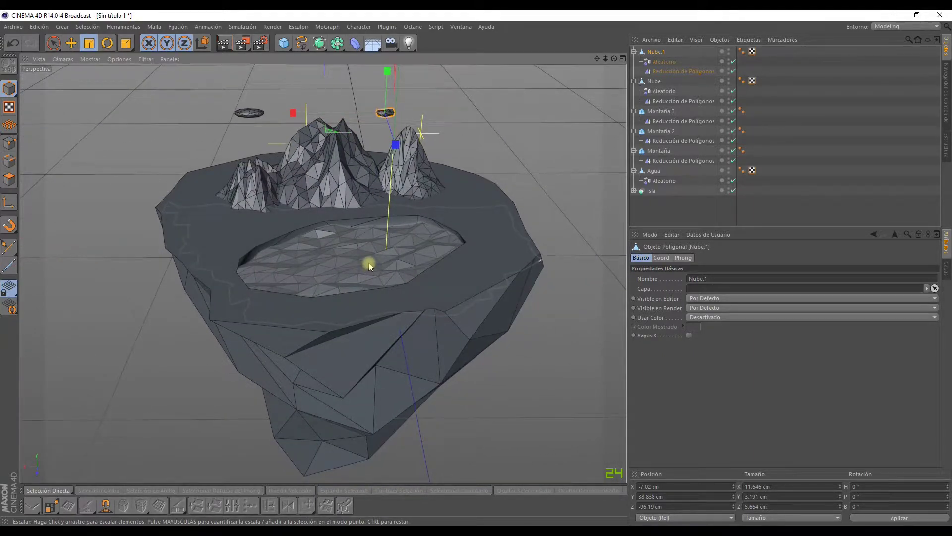
alt+drag(334, 255, 336, 264)
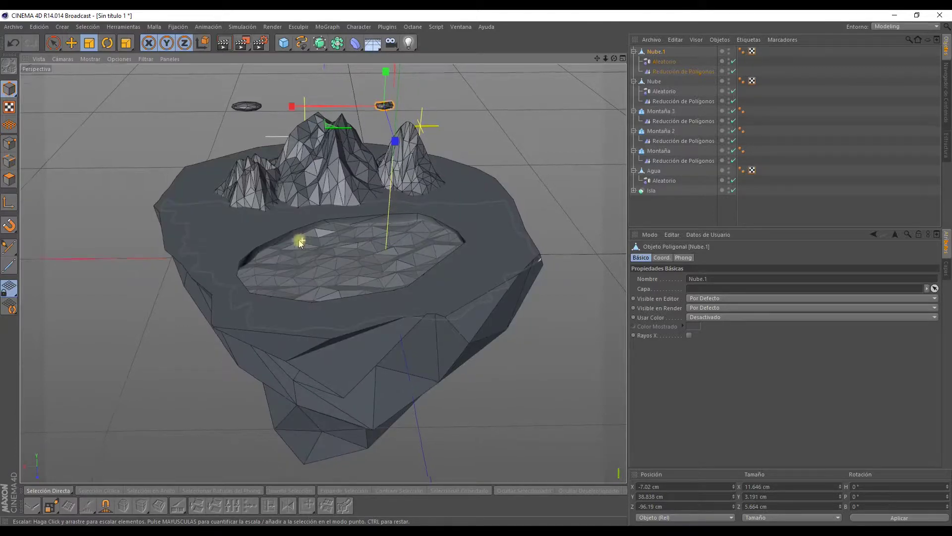
mouse_move(300, 240)
alt+mouse_down()
mouse_move(318, 256)
mouse_move(288, 258)
alt+mouse_up()
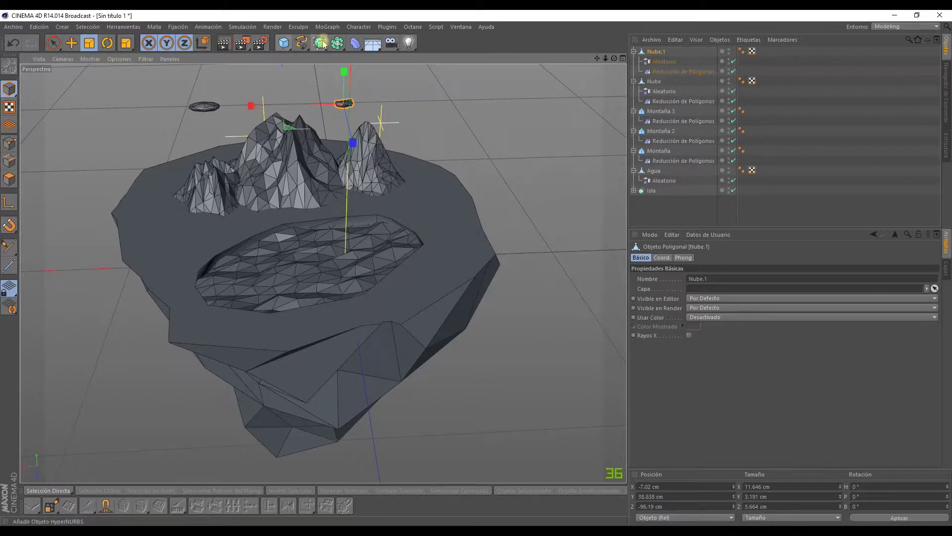
- Add a Cubo, shrink it to a small block, and move it beside the crater lake
click(287, 44)
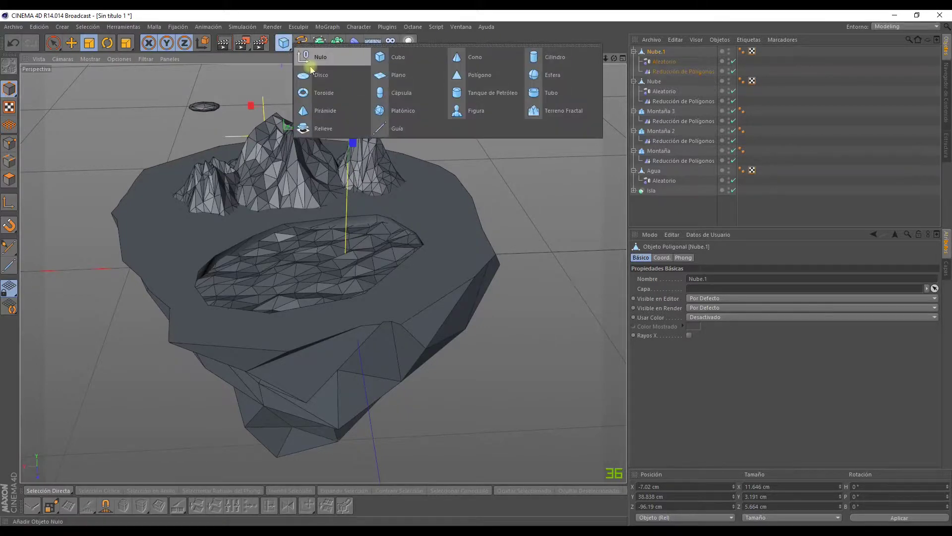
click(382, 60)
scroll(233, 170, down, 5)
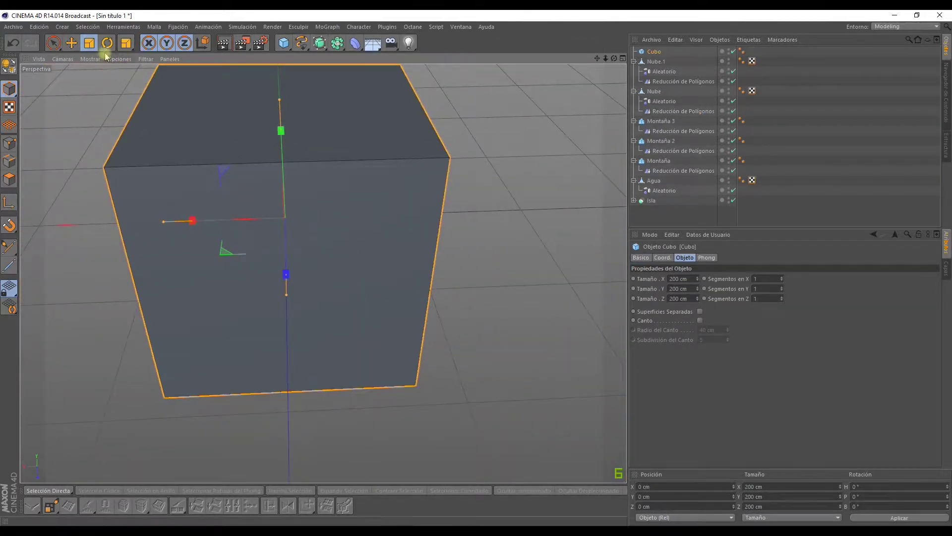
click(89, 43)
mouse_move(208, 89)
mouse_down()
mouse_move(485, 156)
mouse_move(266, 249)
mouse_move(204, 288)
mouse_move(282, 208)
mouse_up()
scroll(283, 208, up, 3)
scroll(347, 206, up, 3)
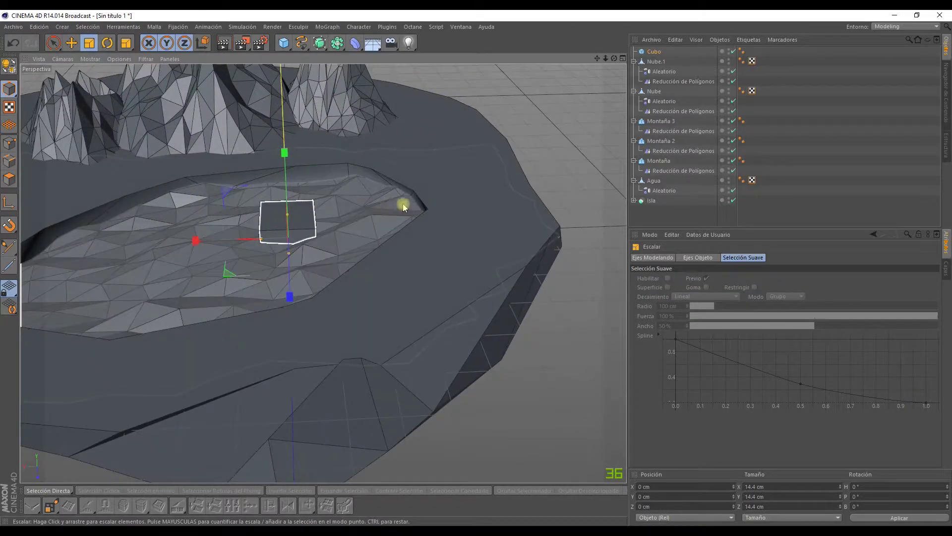
mouse_move(405, 204)
mouse_down()
mouse_move(390, 223)
mouse_move(278, 272)
mouse_up()
key(e)
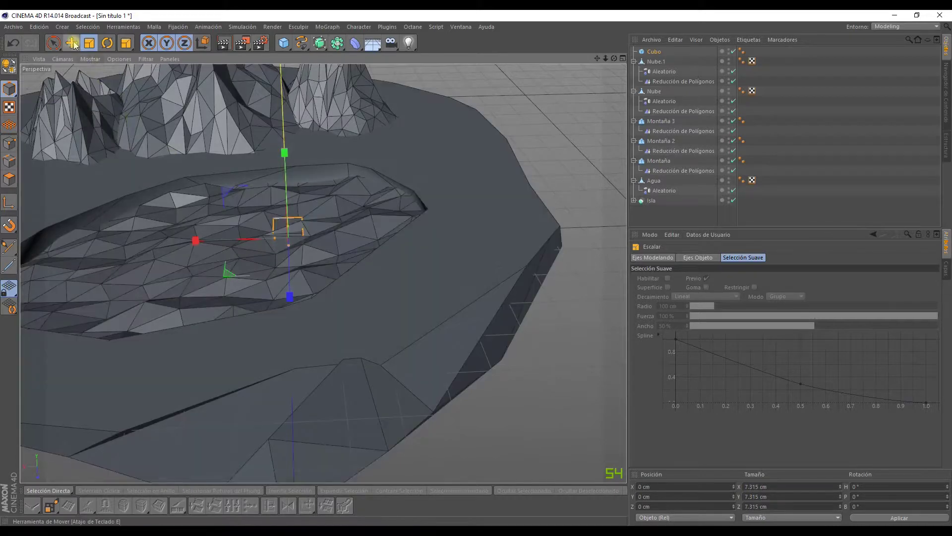
click(72, 43)
drag(197, 239, 362, 219)
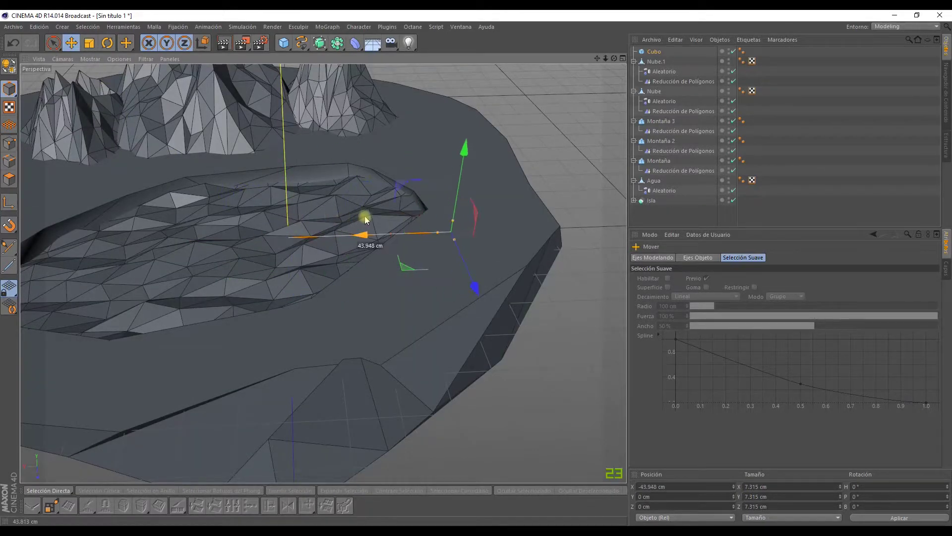
drag(466, 148, 470, 106)
- Reshape the cube into a slim 0.628 × 3.993 × 0.628 cm post on the ground
scroll(484, 159, up, 3)
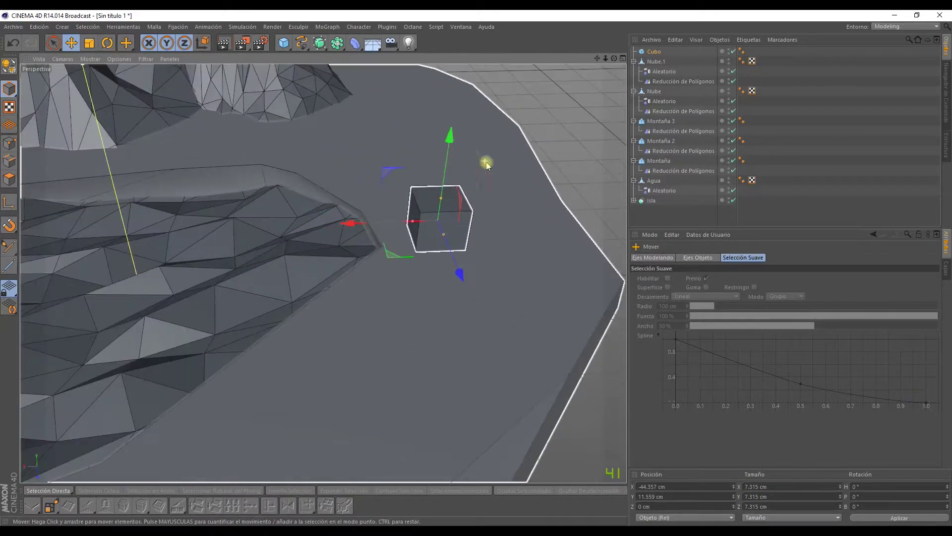
scroll(457, 219, up, 2)
scroll(457, 218, down, 3)
scroll(436, 207, down, 3)
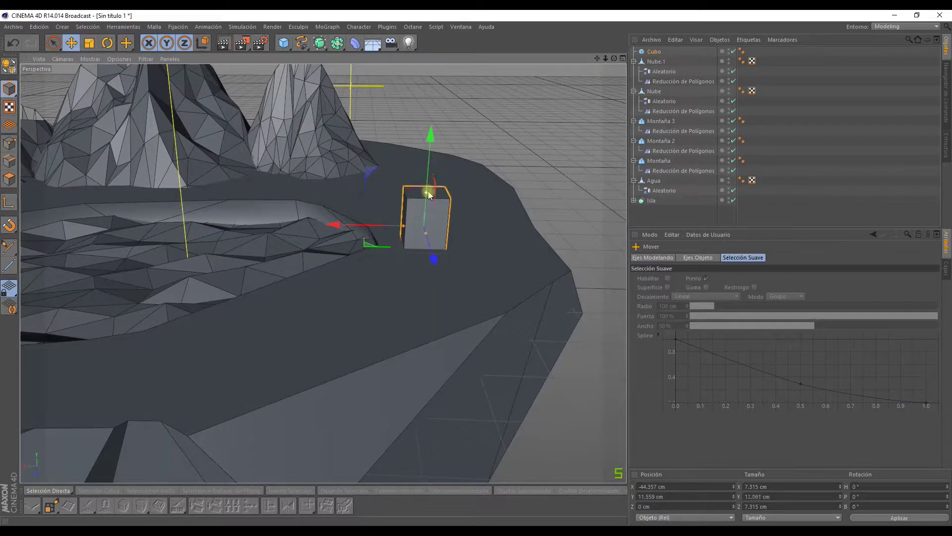
drag(432, 170, 432, 166)
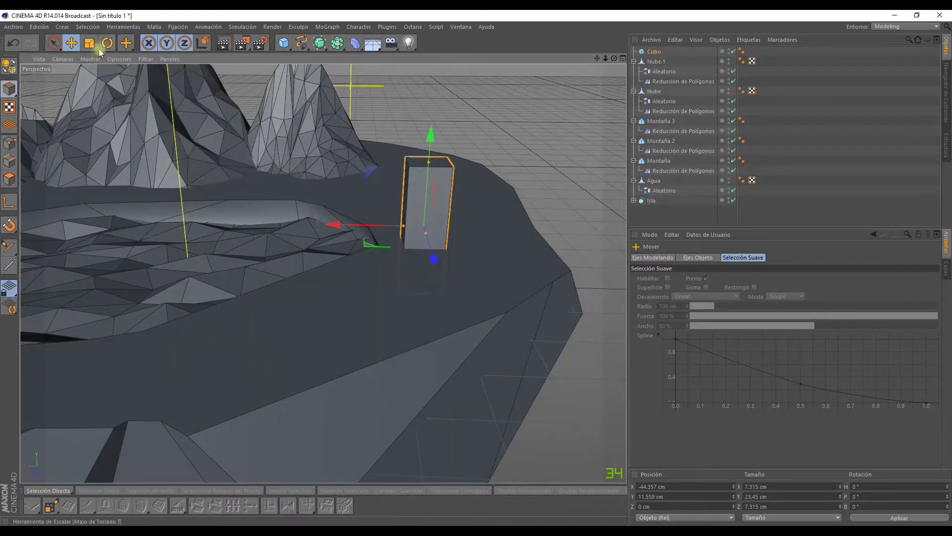
drag(502, 102, 209, 212)
scroll(398, 225, up, 3)
scroll(472, 213, up, 2)
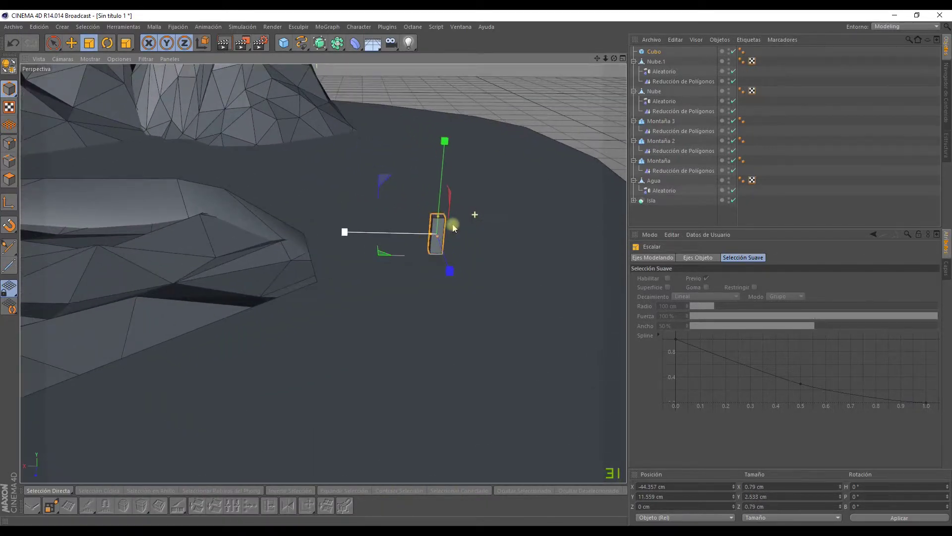
scroll(466, 220, up, 2)
drag(603, 87, 542, 127)
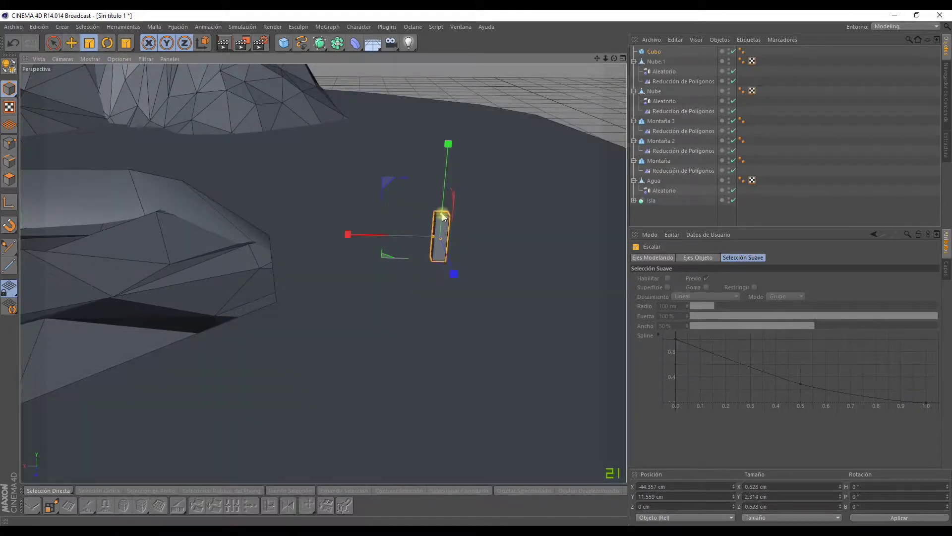
key(e)
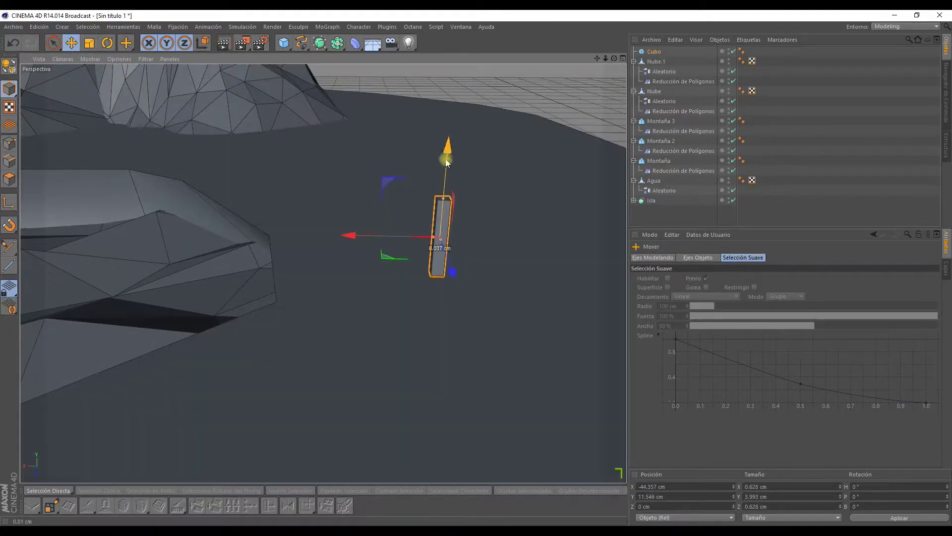
mouse_move(448, 148)
mouse_down()
mouse_move(445, 183)
mouse_move(453, 97)
mouse_move(466, 155)
mouse_up()
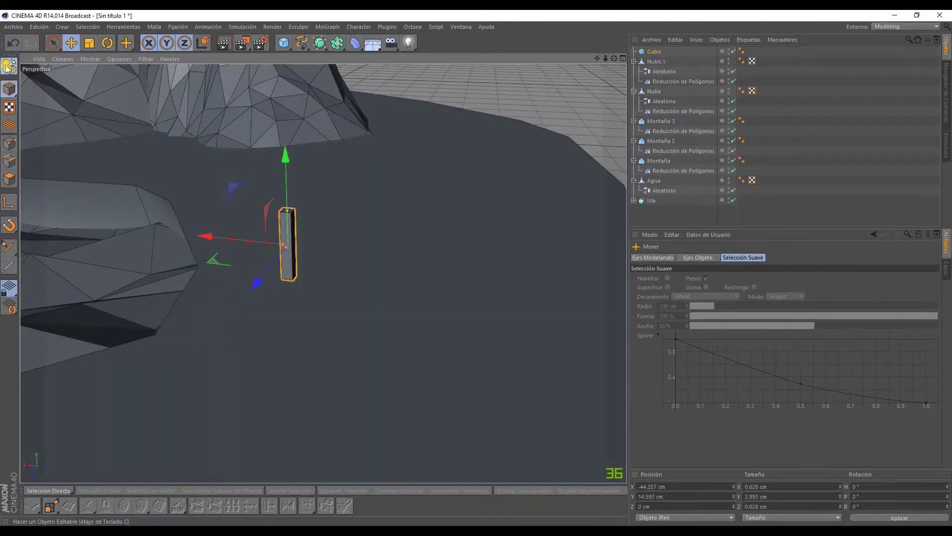
- Make the cube editable and scale its top face down to taper the trunk
click(7, 68)
scroll(247, 215, up, 4)
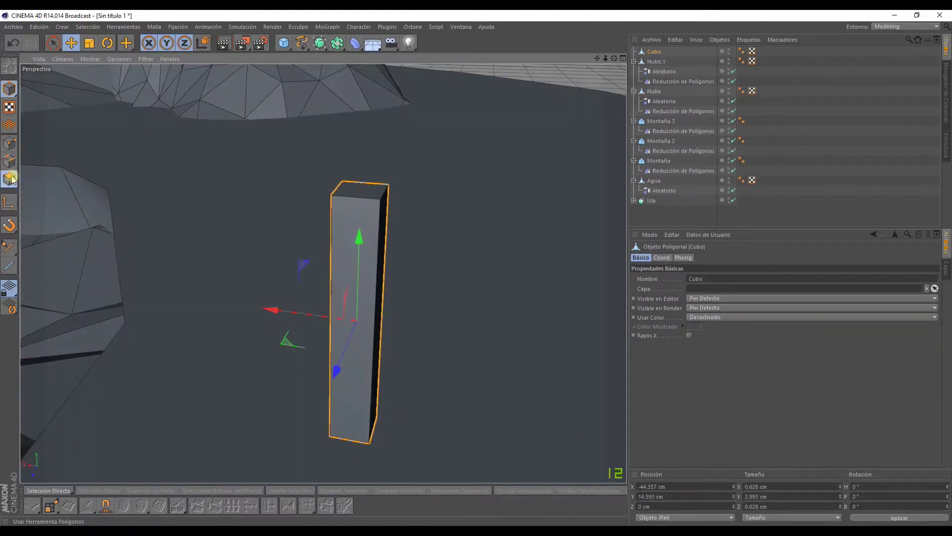
click(10, 178)
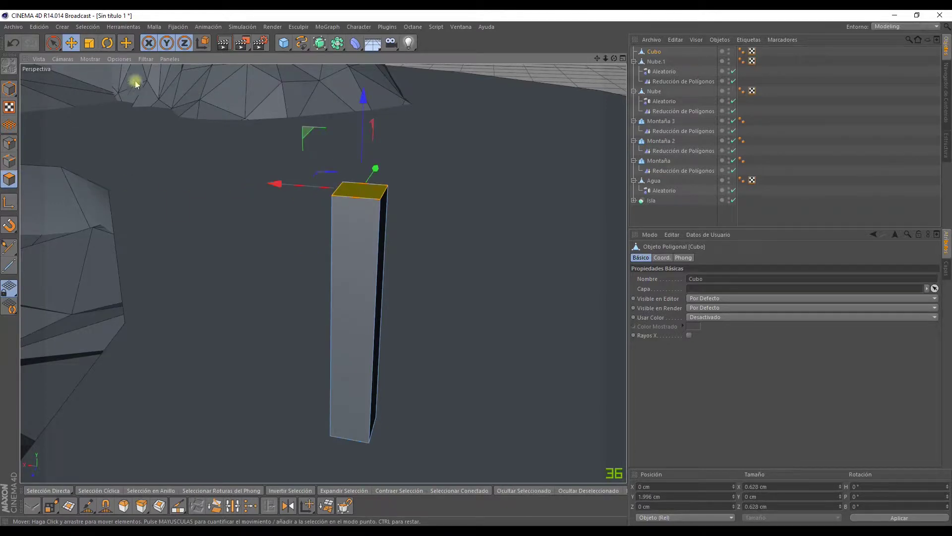
click(89, 43)
mouse_move(440, 178)
mouse_down()
mouse_move(205, 246)
mouse_move(217, 249)
mouse_up()
mouse_move(417, 293)
alt+mouse_down()
mouse_move(427, 304)
mouse_move(434, 282)
mouse_move(423, 285)
mouse_move(437, 273)
alt+mouse_up()
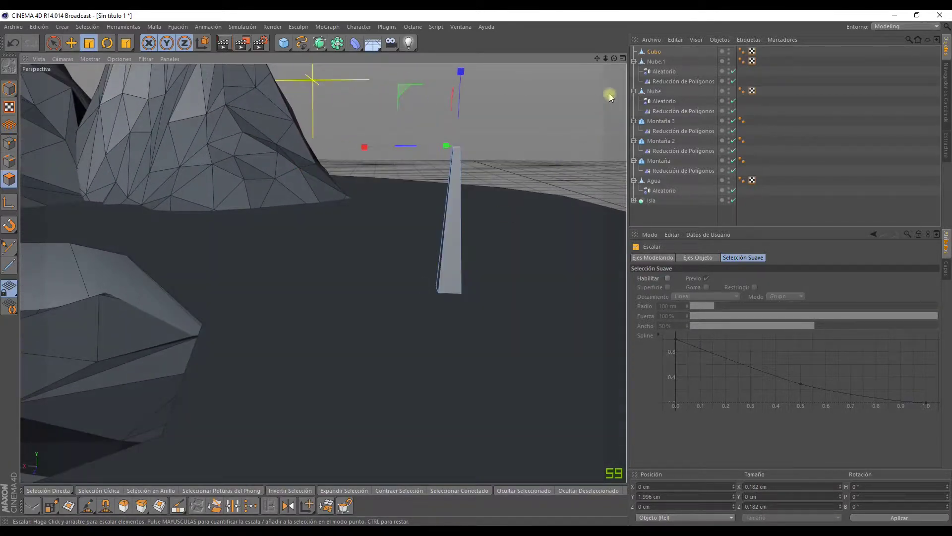
- Rename the post Tronco and duplicate it as Tronco.1
double_click(654, 51)
text(Tronco)
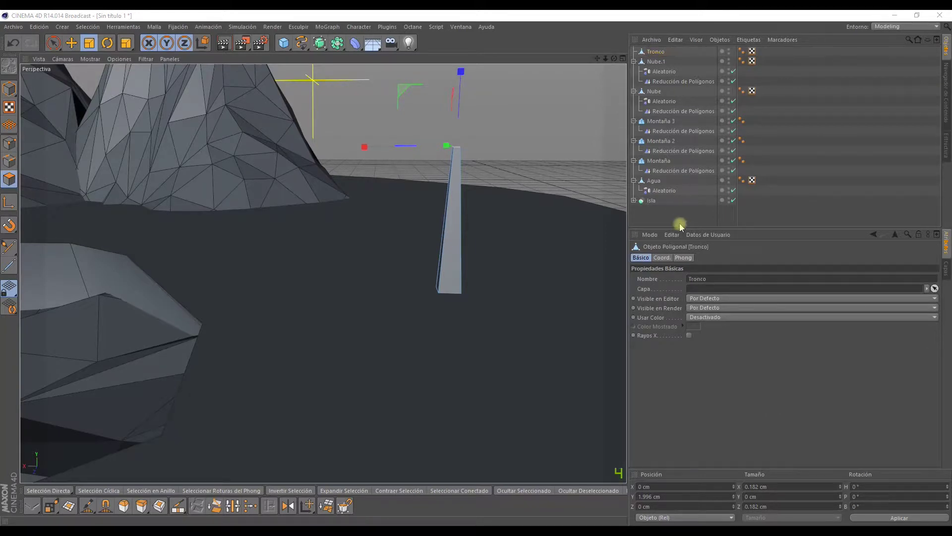
click(655, 53)
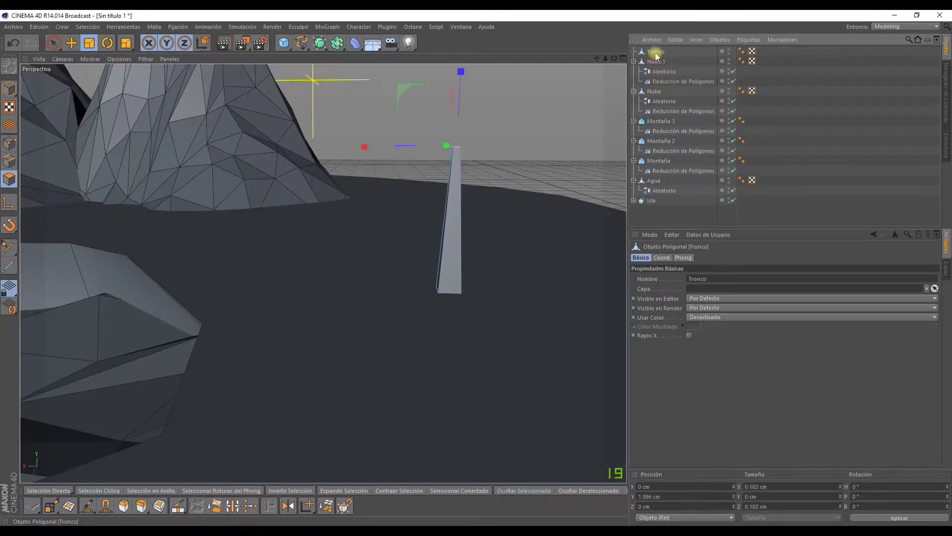
key(ctrl+c)
key(ctrl+v)
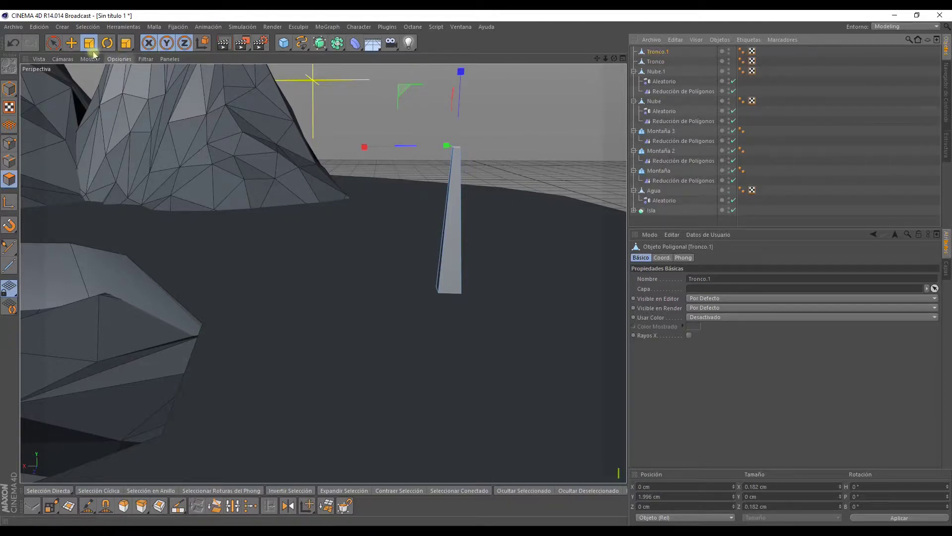
- Raise Tronco.1 along Y to stack it above the original trunk
click(71, 44)
click(9, 89)
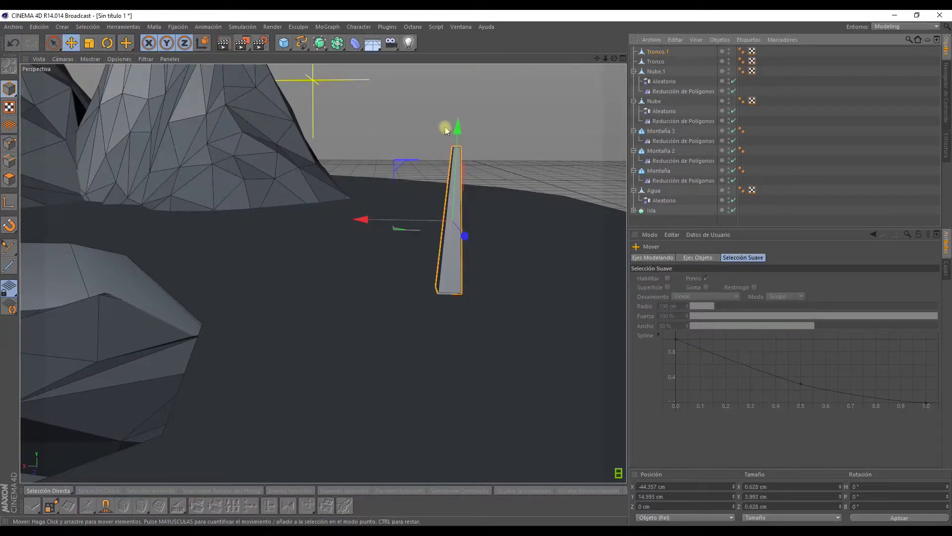
drag(445, 131, 444, 102)
mouse_move(476, 149)
alt+mouse_down()
mouse_move(509, 163)
mouse_move(453, 268)
mouse_move(402, 236)
mouse_move(408, 211)
mouse_move(421, 206)
mouse_move(417, 197)
mouse_move(395, 270)
mouse_move(415, 287)
mouse_move(391, 266)
mouse_move(415, 185)
mouse_move(279, 210)
mouse_move(217, 196)
mouse_move(347, 200)
mouse_move(354, 218)
mouse_move(283, 206)
mouse_move(377, 193)
mouse_move(338, 181)
alt+mouse_up()
scroll(408, 212, down, 3)
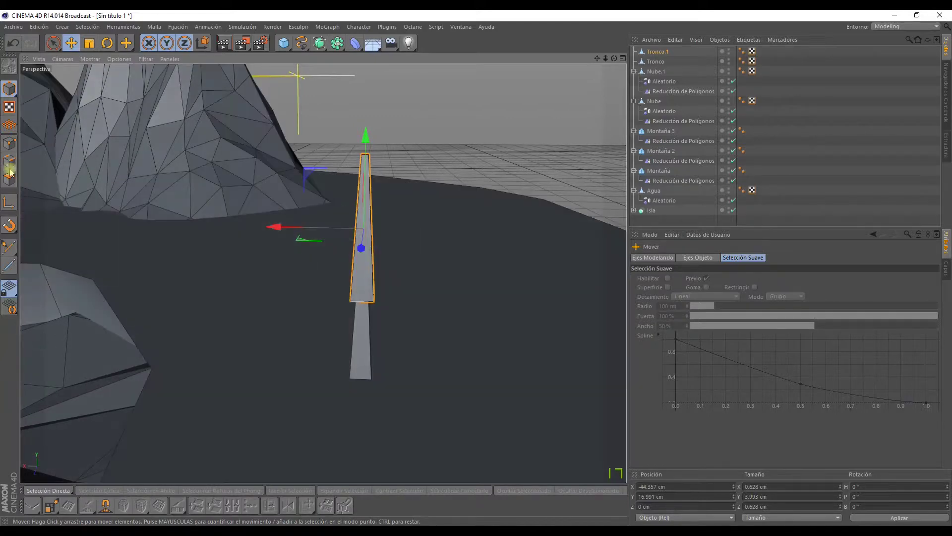
- Switch to the four-view layout: perspective, top, right and front
key(Return)
mouse_move(400, 265)
alt+mouse_down()
mouse_move(405, 198)
mouse_move(398, 294)
alt+mouse_up()
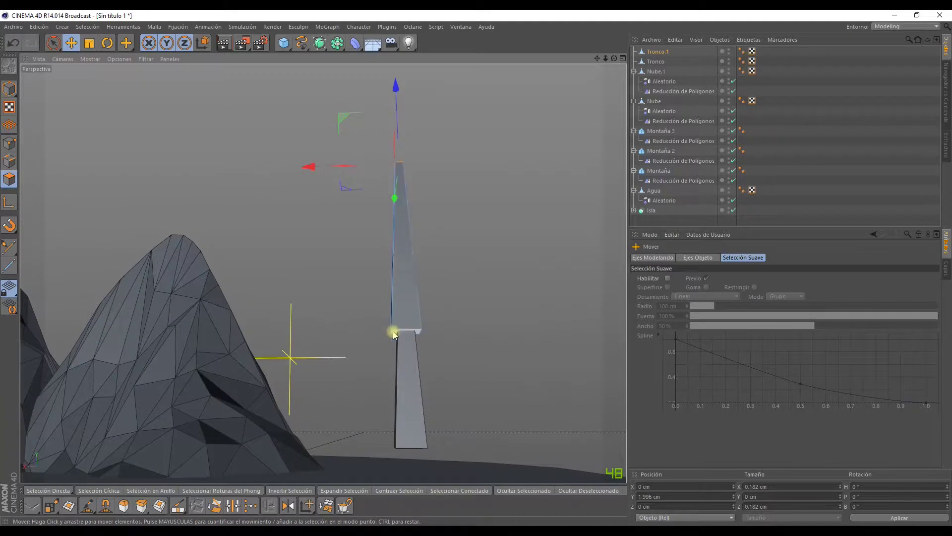
click(623, 58)
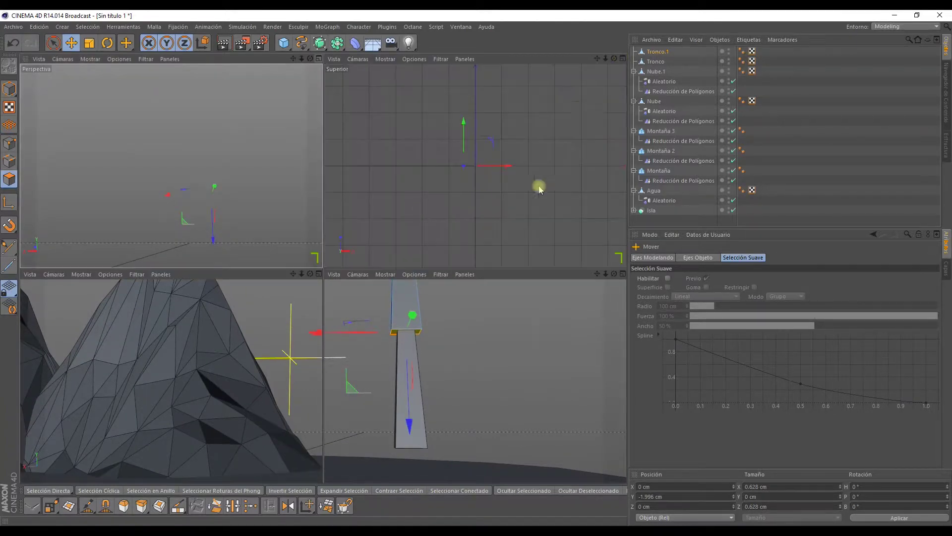
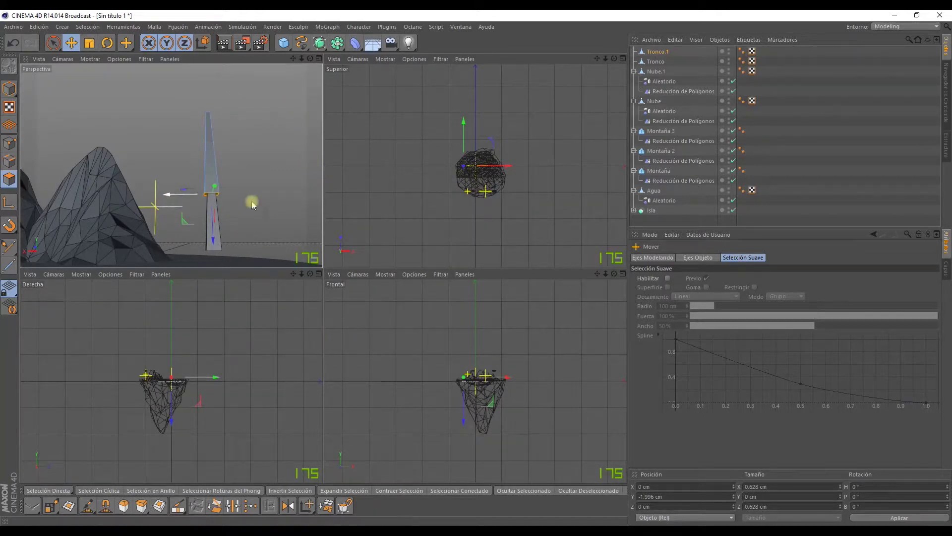
- Lower the selected bottom face of the Tronco.1 column in the Front view
scroll(451, 394, up, 5)
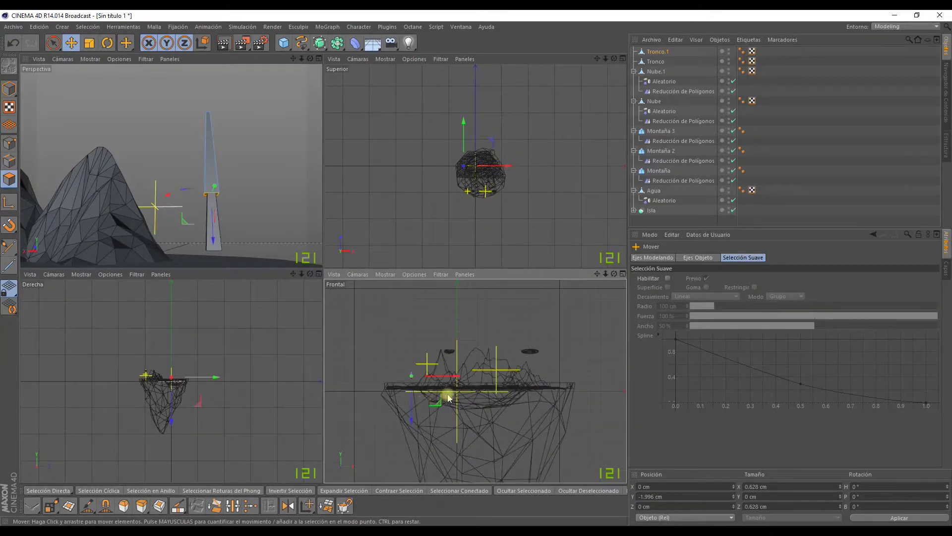
scroll(447, 394, up, 3)
scroll(382, 410, up, 2)
scroll(410, 372, up, 2)
scroll(436, 330, up, 2)
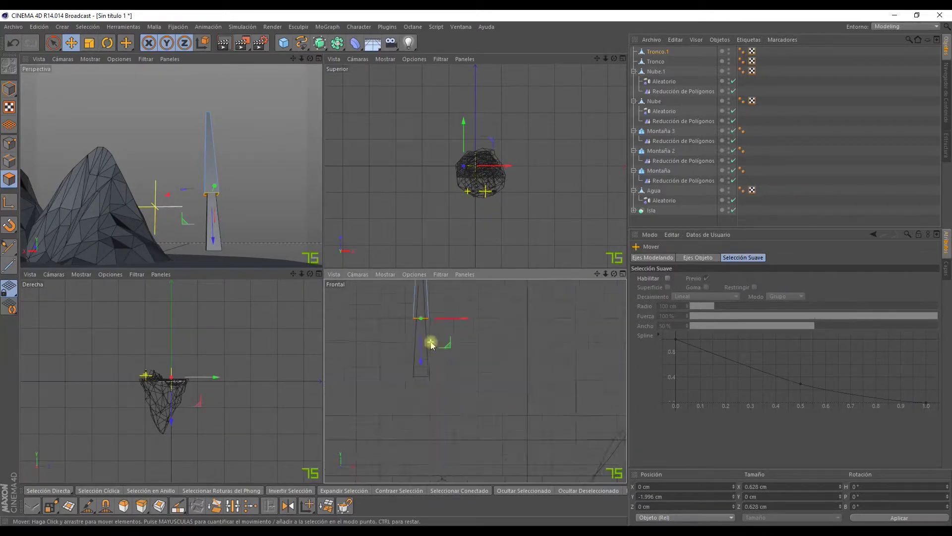
scroll(440, 332, up, 2)
scroll(466, 367, up, 2)
drag(446, 395, 439, 427)
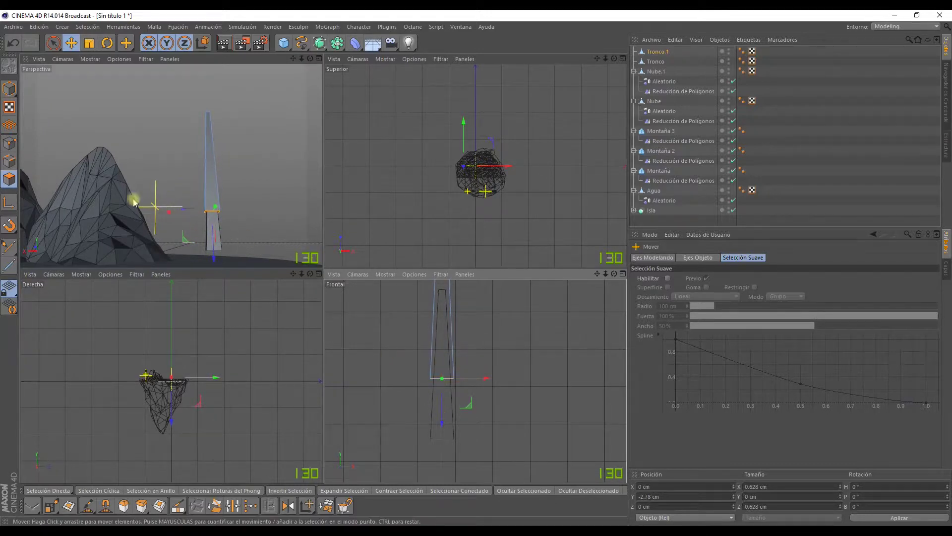
- Scale the lowered face up to 2.171 cm to form a broad pointed crown
click(91, 46)
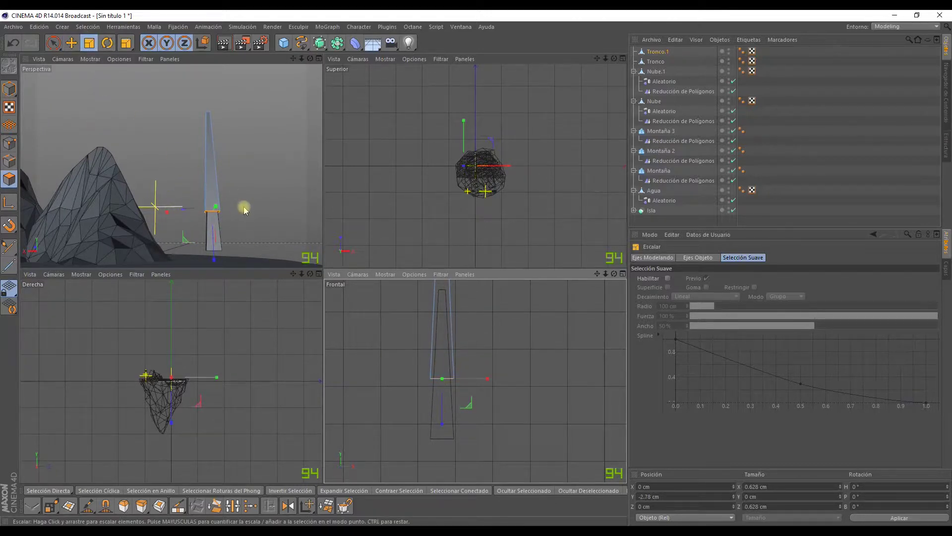
drag(243, 206, 278, 199)
drag(219, 209, 237, 173)
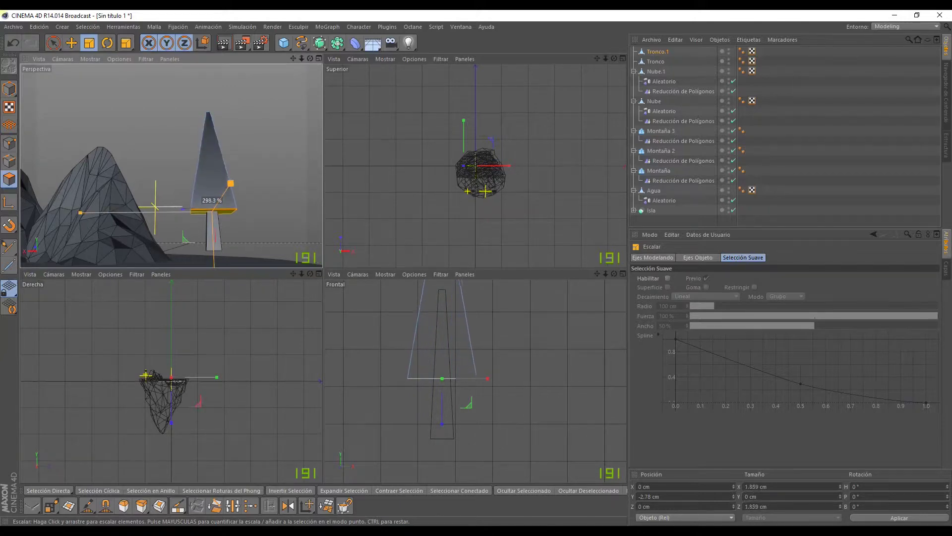
- Maximize the Perspective viewport and orbit toward the new tree
click(319, 58)
mouse_move(385, 189)
alt+mouse_down()
mouse_move(476, 261)
mouse_move(444, 252)
mouse_move(446, 233)
mouse_move(421, 198)
alt+mouse_up()
scroll(444, 252, down, 2)
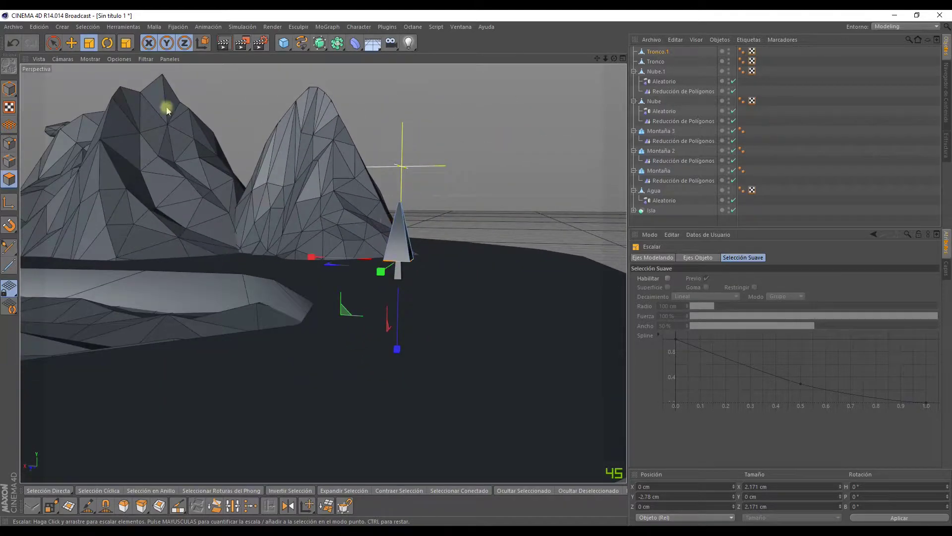
- Lower Tronco and Tronco.1 together so the tree rests on the island surface
click(71, 43)
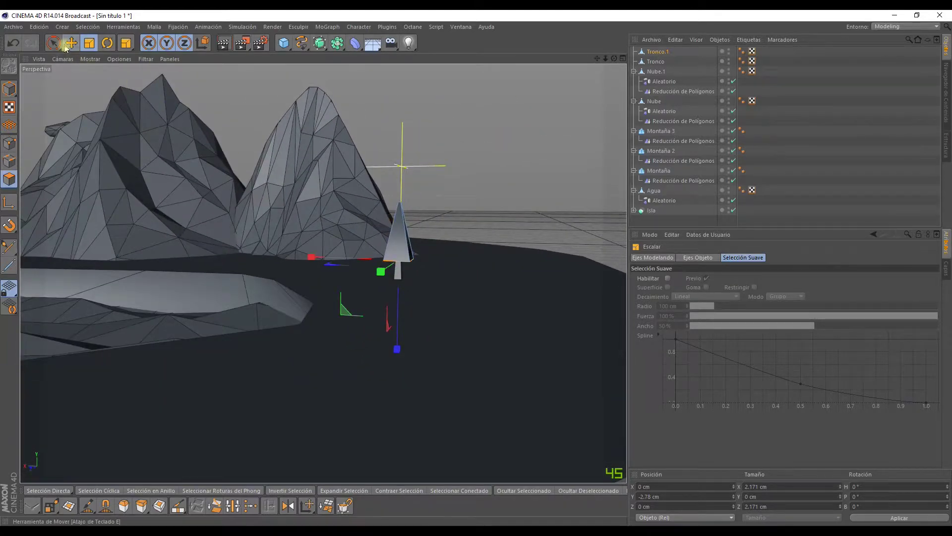
click(9, 88)
mouse_move(174, 164)
alt+mouse_down()
mouse_move(448, 157)
mouse_move(357, 163)
alt+mouse_up()
shift+click(380, 255)
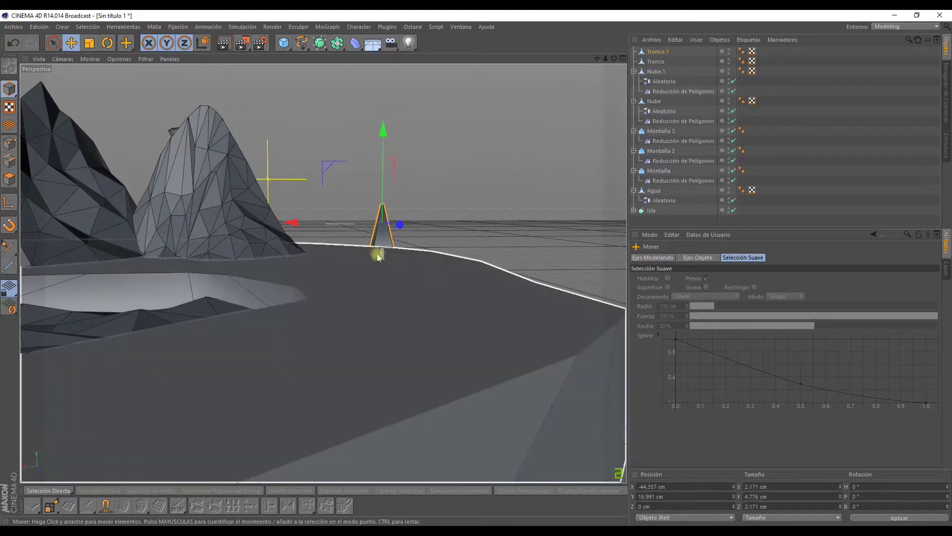
ctrl+click(414, 268)
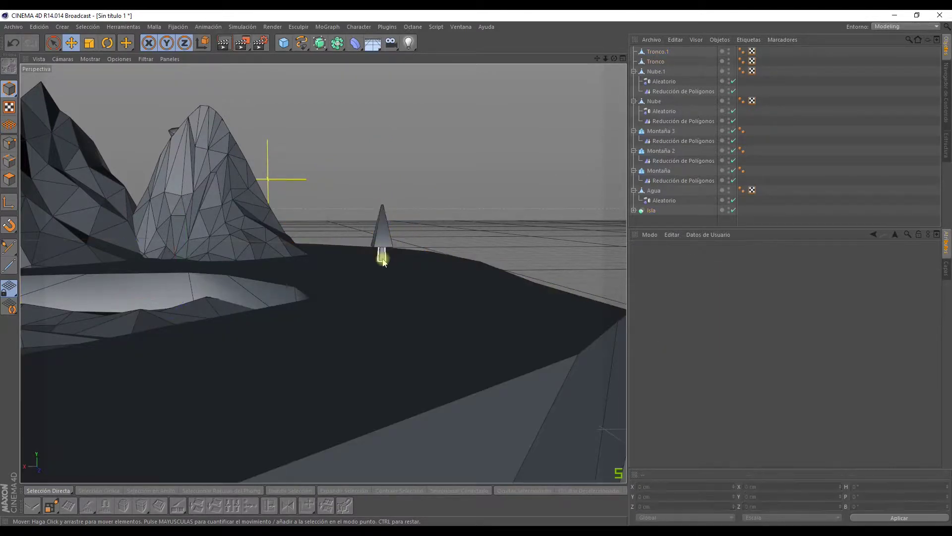
mouse_move(386, 143)
mouse_down()
mouse_move(378, 174)
mouse_move(394, 228)
mouse_move(565, 205)
mouse_up()
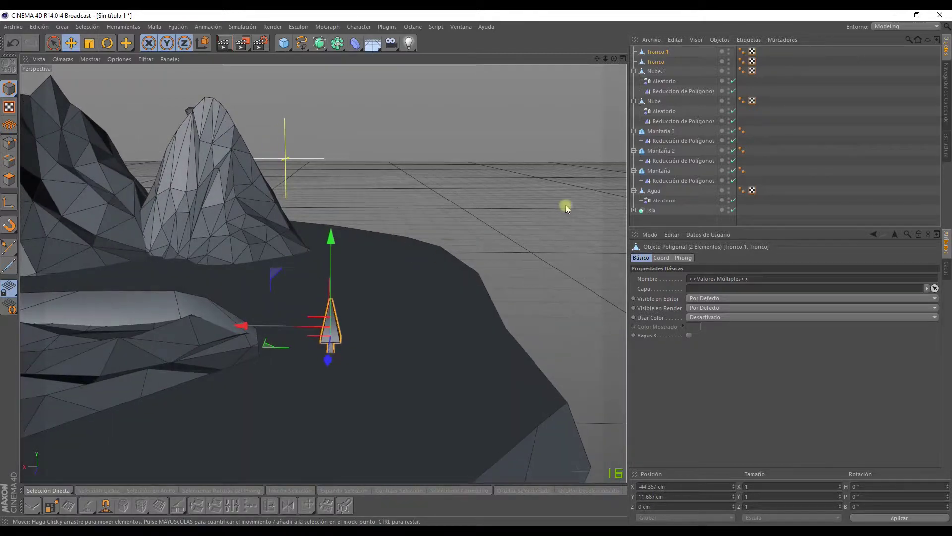
- Rename the crown object Tronco.1 to 'Copa' and select it along with Tronco
click(661, 53)
double_click(662, 52)
text(Copa)
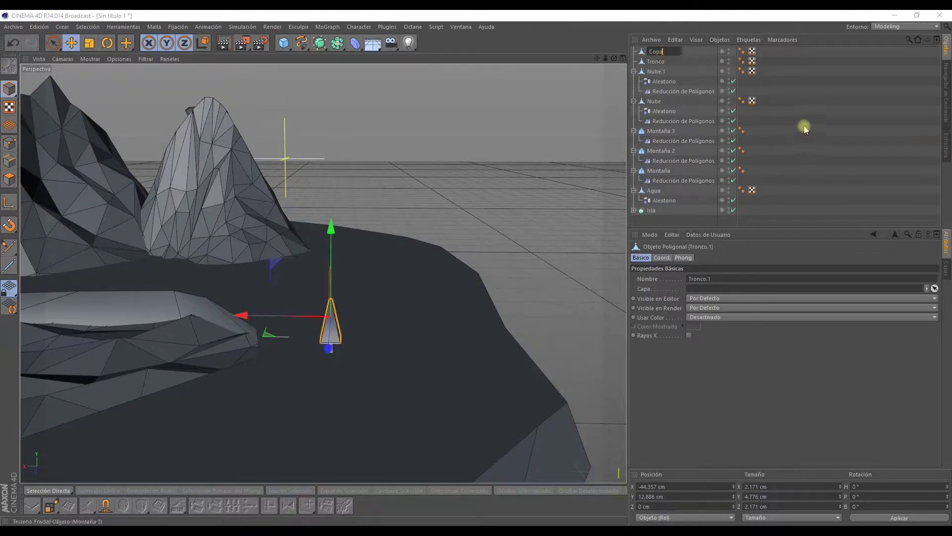
ctrl+click(655, 61)
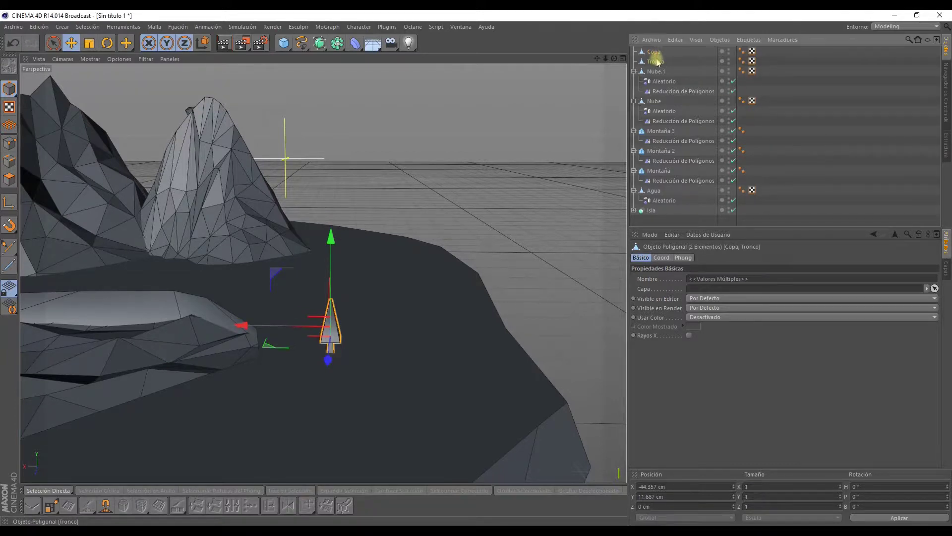
- Group Copa and Tronco under a null renamed 'Arbol', then select the tree group
right_click(657, 62)
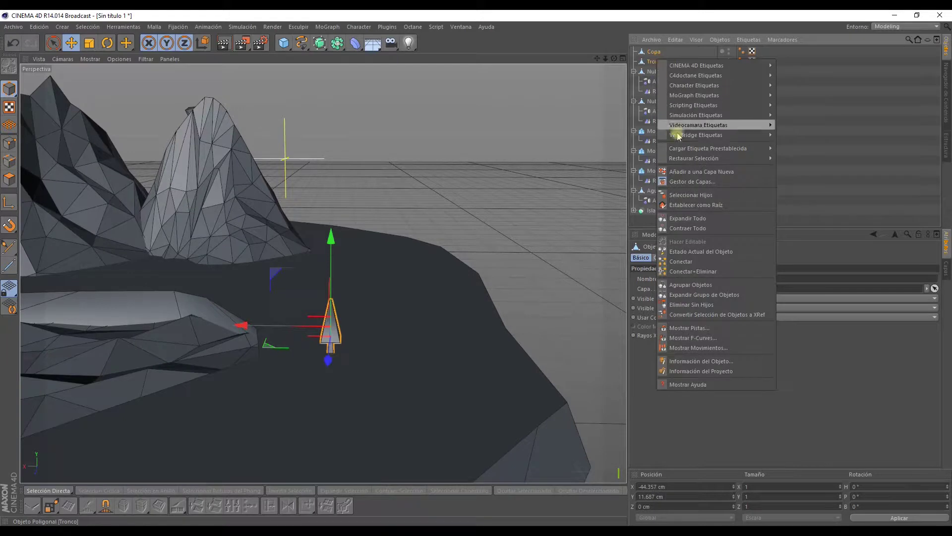
click(728, 289)
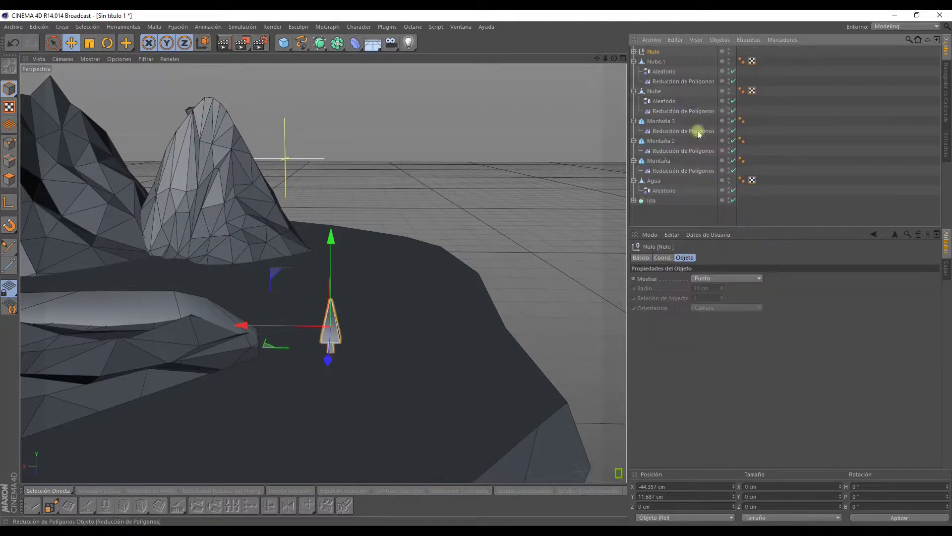
double_click(653, 52)
text(Arbol)
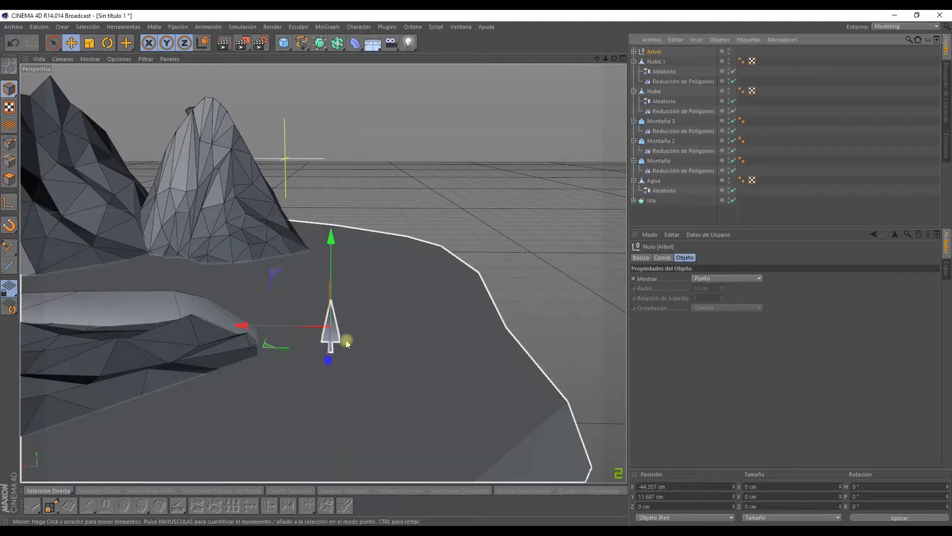
click(332, 344)
scroll(329, 358, up, 2)
scroll(332, 356, up, 2)
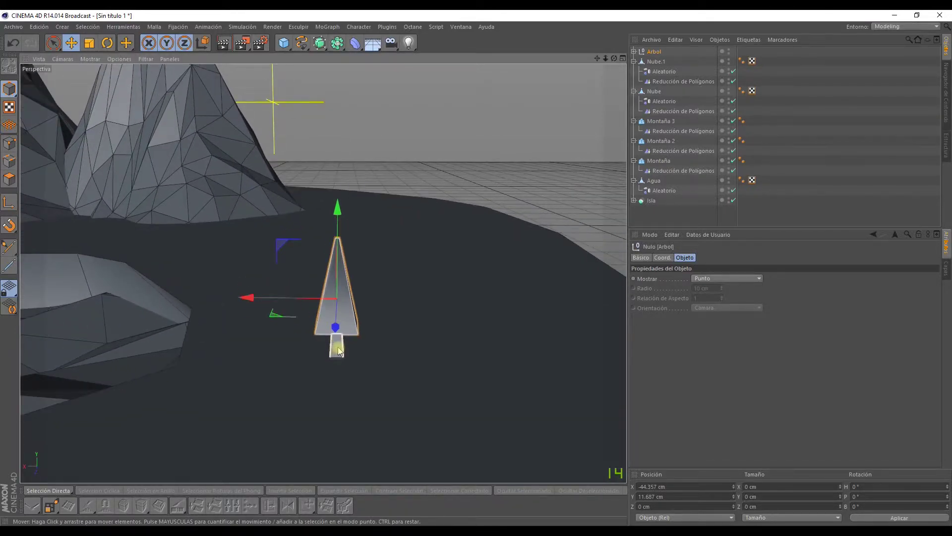
- Duplicate the Arbol tree and move the copy to the right along X
key(ctrl+c)
key(ctrl+v)
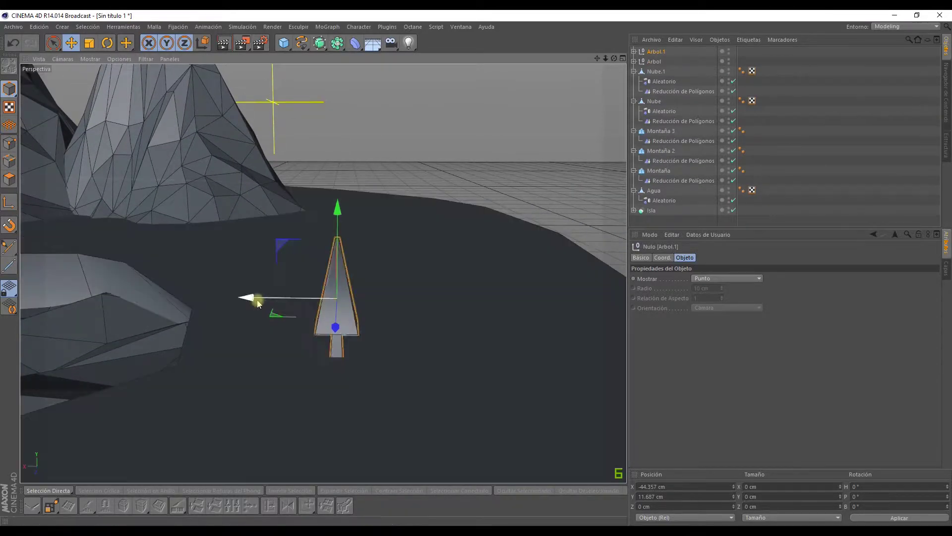
drag(249, 297, 333, 296)
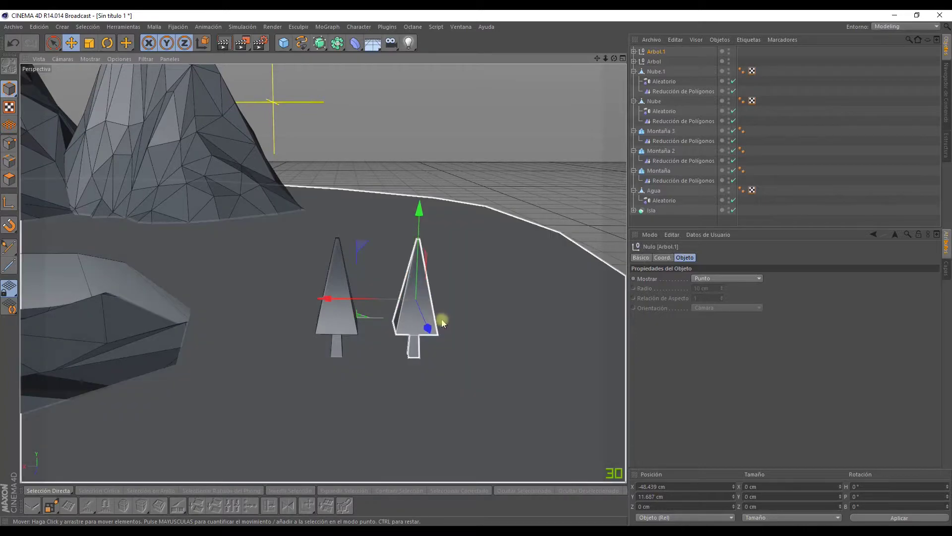
scroll(431, 319, up, 2)
scroll(416, 325, up, 2)
scroll(413, 330, down, 1)
- Raise the bottom polygon of the copied tree's Copa crown
click(409, 310)
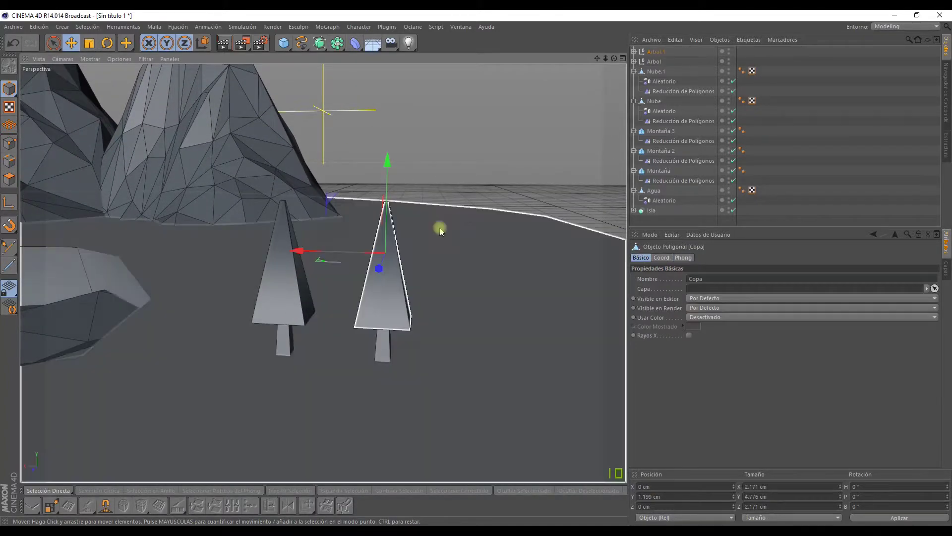
scroll(415, 201, up, 3)
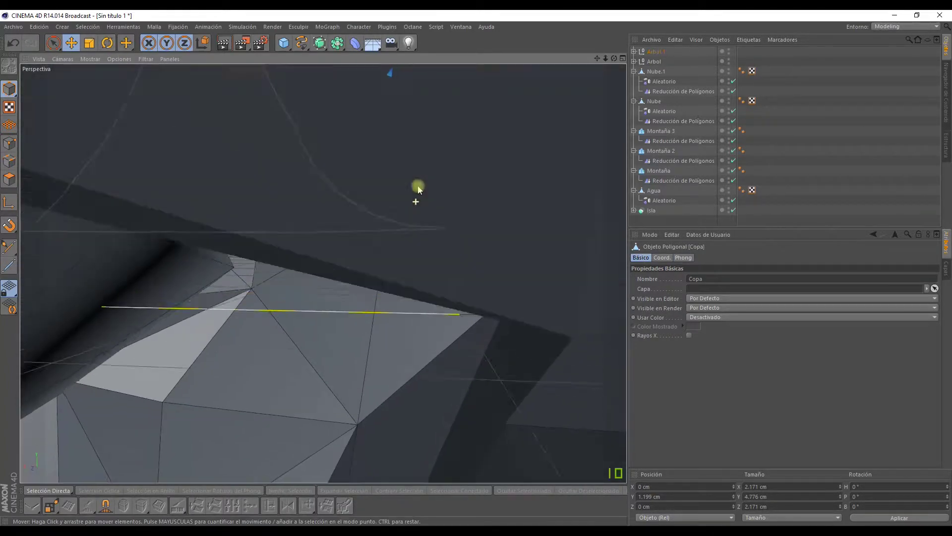
scroll(417, 203, down, 2)
scroll(382, 160, up, 1)
scroll(390, 148, up, 2)
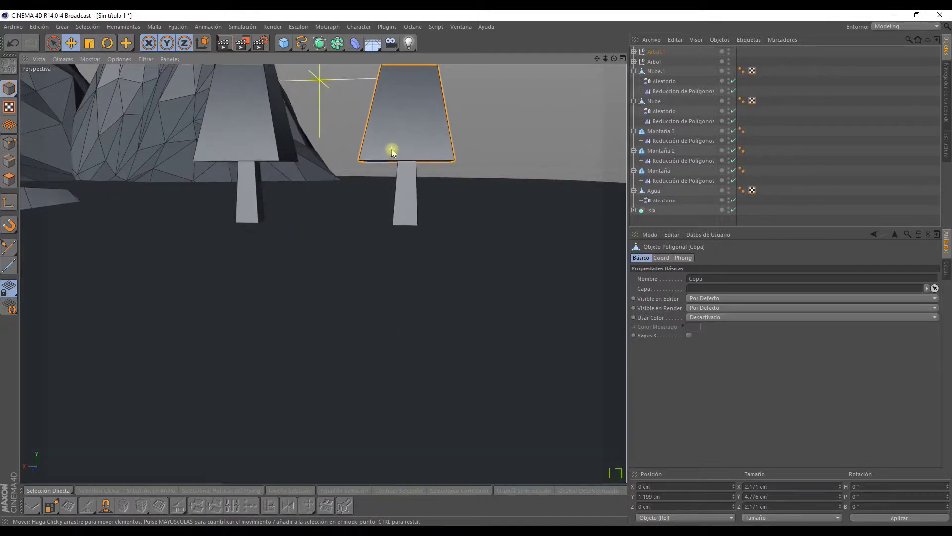
scroll(382, 187, up, 2)
scroll(385, 187, up, 3)
scroll(385, 188, down, 3)
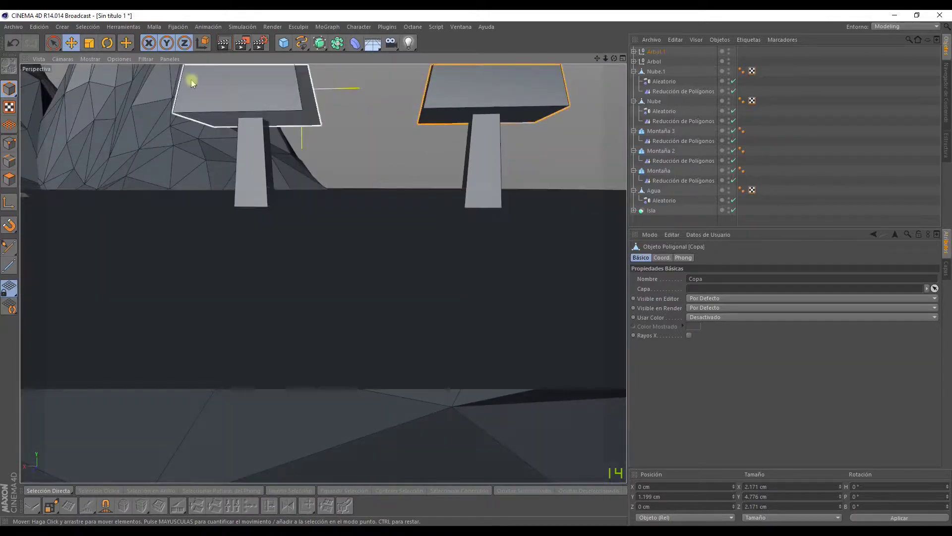
click(10, 178)
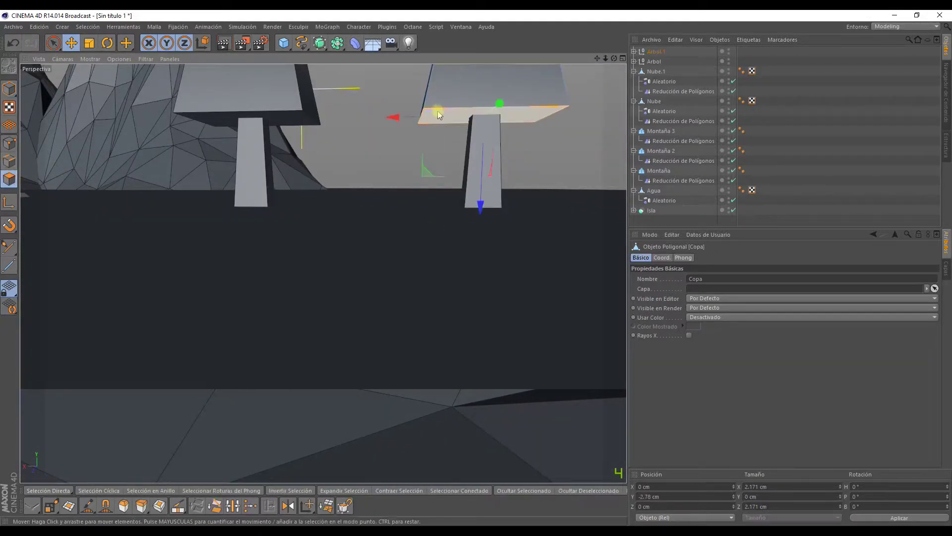
click(436, 113)
mouse_move(481, 200)
mouse_down()
mouse_move(484, 178)
mouse_move(550, 95)
mouse_up()
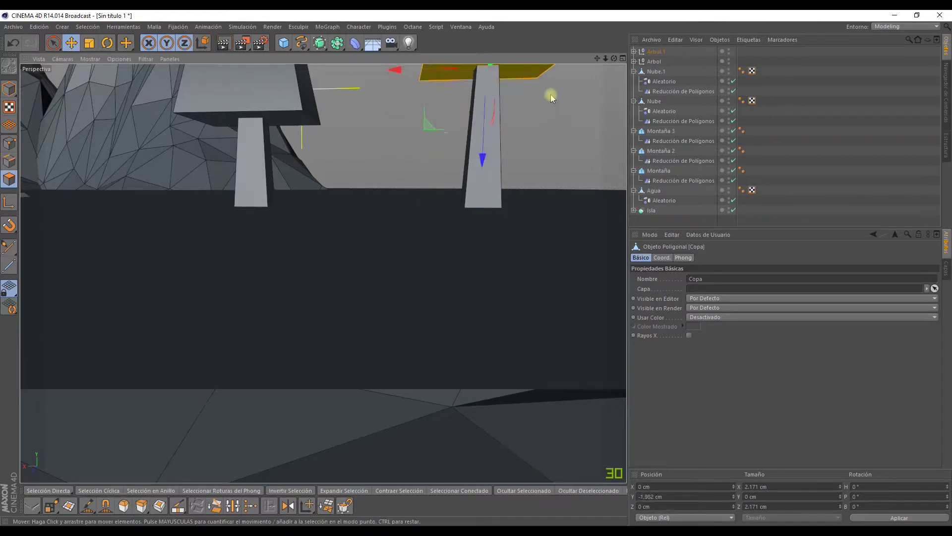
- Shift the copied crown's bottom face along the Z depth axis
scroll(544, 136, up, 3)
scroll(520, 154, down, 3)
scroll(520, 154, down, 3)
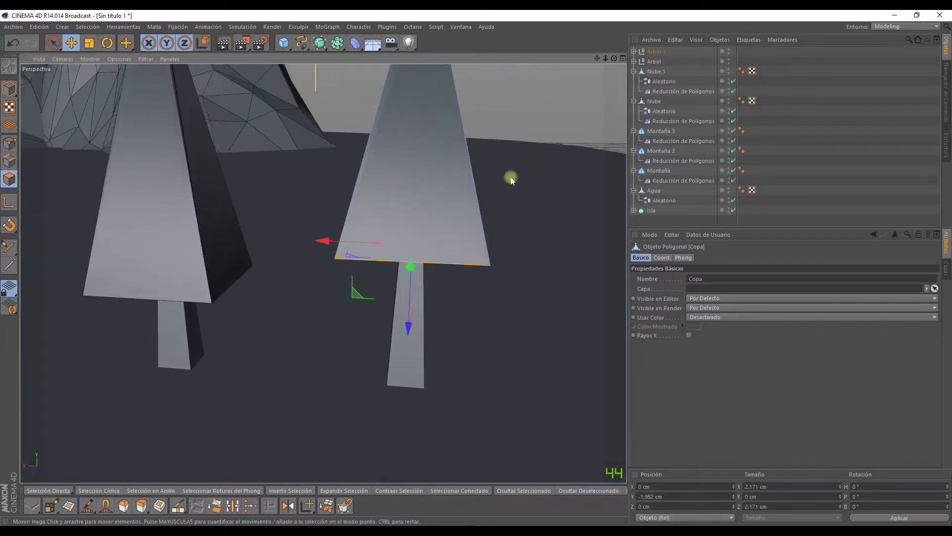
scroll(516, 164, down, 2)
mouse_move(495, 187)
alt+mouse_down()
mouse_move(480, 189)
mouse_move(496, 212)
mouse_move(480, 212)
mouse_move(509, 123)
alt+mouse_up()
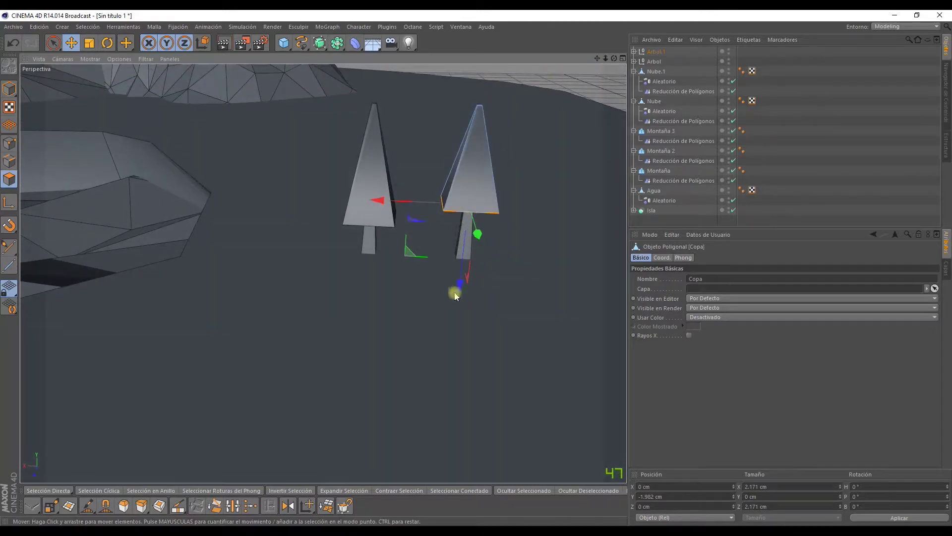
drag(459, 285, 453, 255)
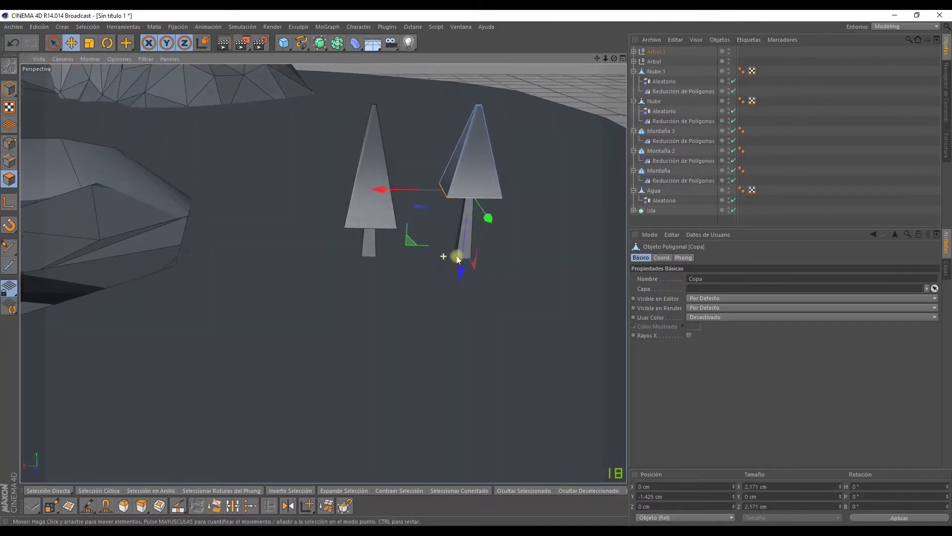
- Duplicate the Arbol.1 tree group to create Arbol.2
click(655, 51)
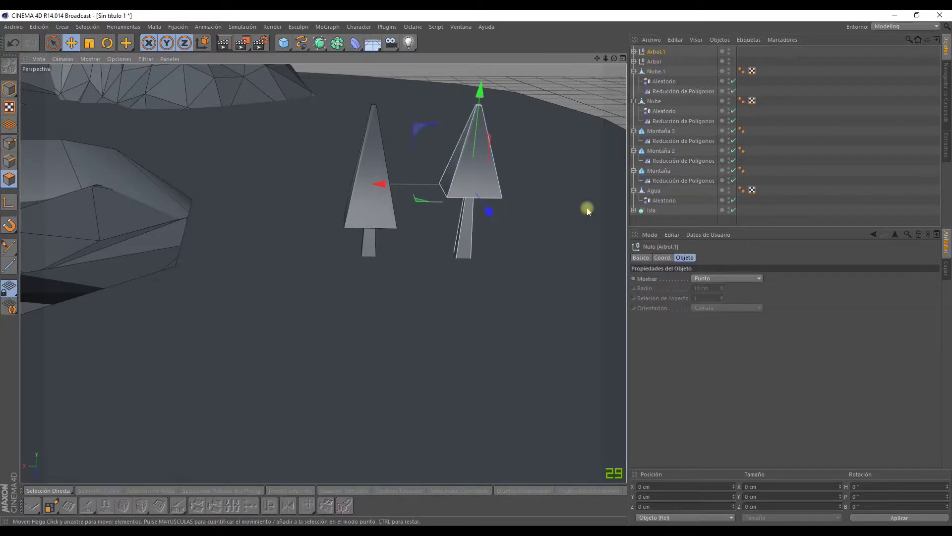
key(ctrl+c)
key(ctrl+v)
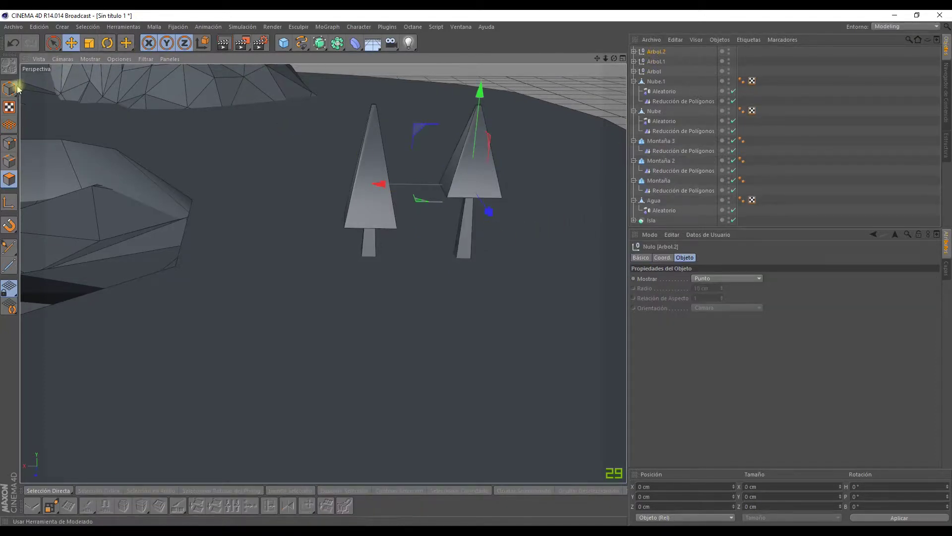
- Place the third tree, Arbol.2, to the left and further back
click(9, 88)
drag(489, 212, 518, 268)
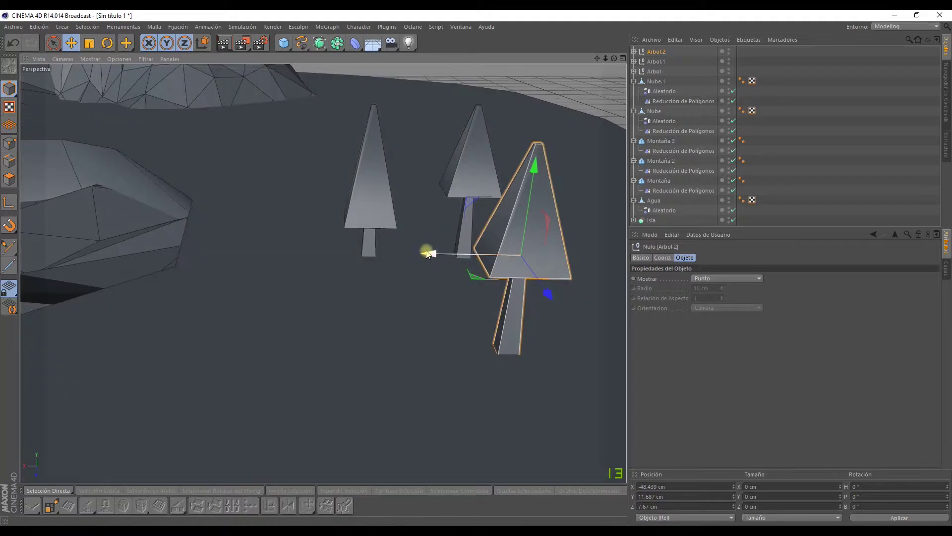
mouse_move(425, 249)
mouse_down()
mouse_move(374, 255)
mouse_move(355, 208)
mouse_move(70, 187)
mouse_up()
- Shrink Arbol.2's Copa canopy to about 94% and lower it on its trunk
click(9, 178)
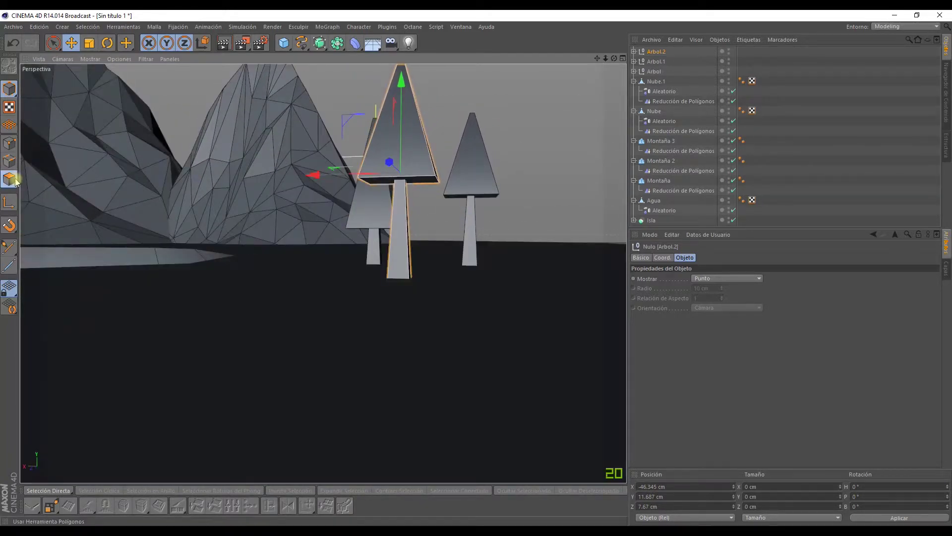
click(635, 52)
click(659, 62)
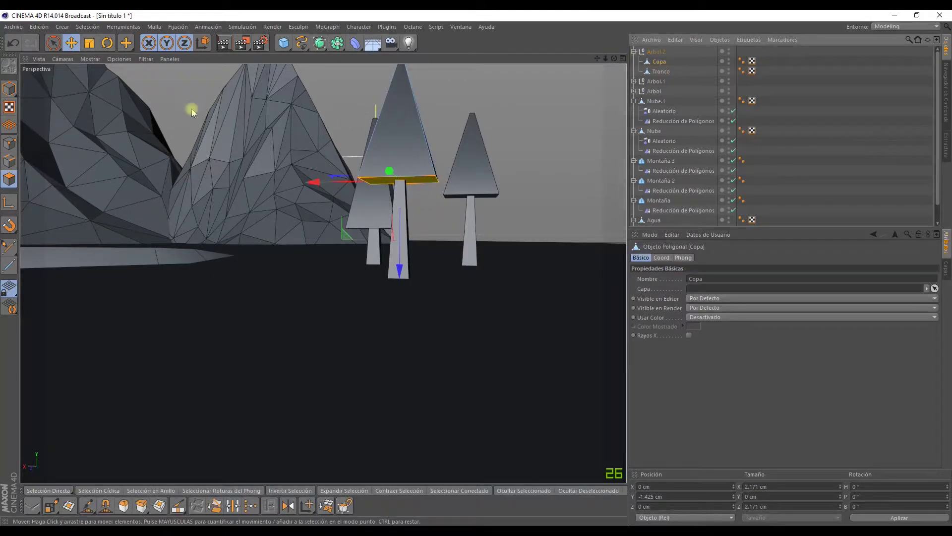
click(89, 43)
mouse_move(231, 230)
mouse_down()
mouse_move(206, 230)
mouse_move(389, 203)
mouse_up()
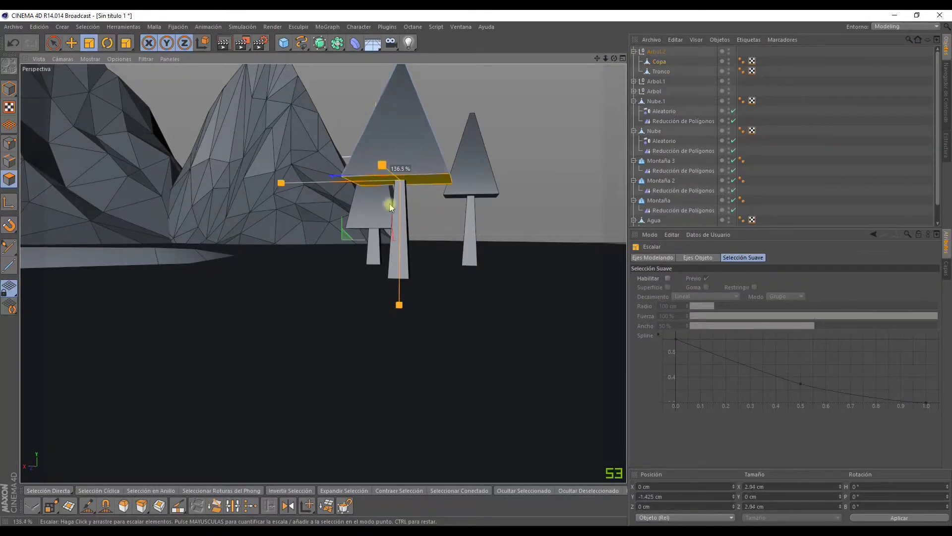
click(72, 42)
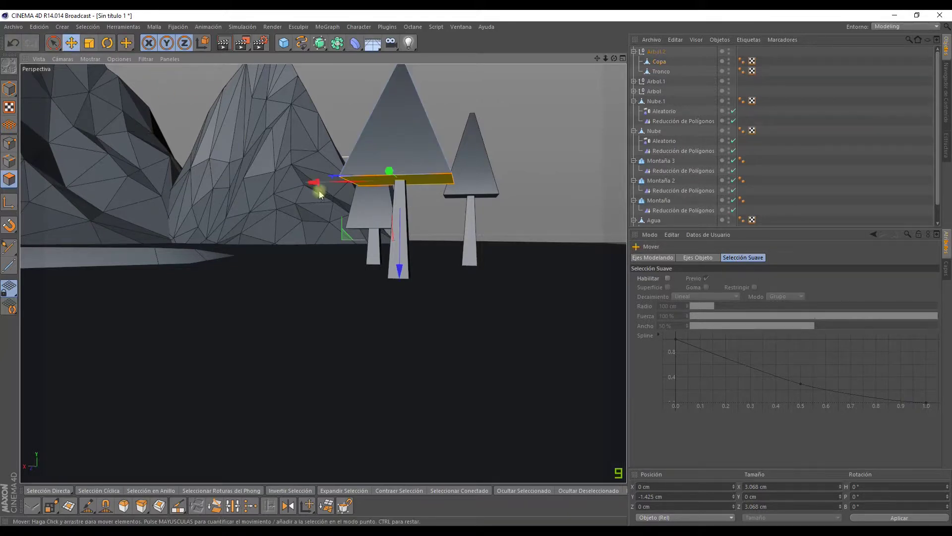
drag(400, 273, 408, 296)
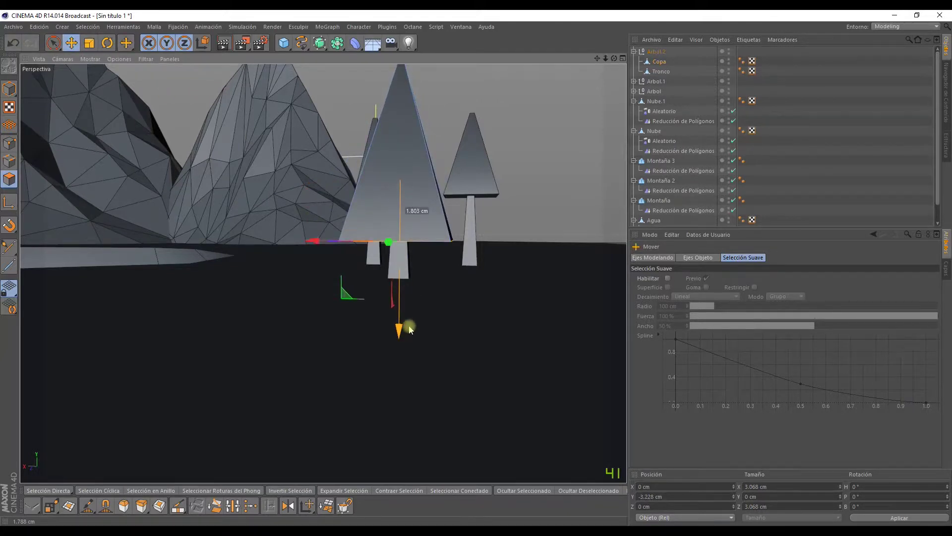
- Nudge the canopy up about half a centimetre and shrink the cone to 2.93 cm
mouse_move(410, 330)
alt+mouse_down()
mouse_move(434, 306)
mouse_move(452, 319)
mouse_move(434, 298)
mouse_move(489, 237)
mouse_move(423, 223)
mouse_move(478, 251)
mouse_move(436, 230)
mouse_move(460, 266)
alt+mouse_up()
scroll(415, 327, up, 2)
scroll(415, 330, up, 2)
drag(414, 334, 412, 327)
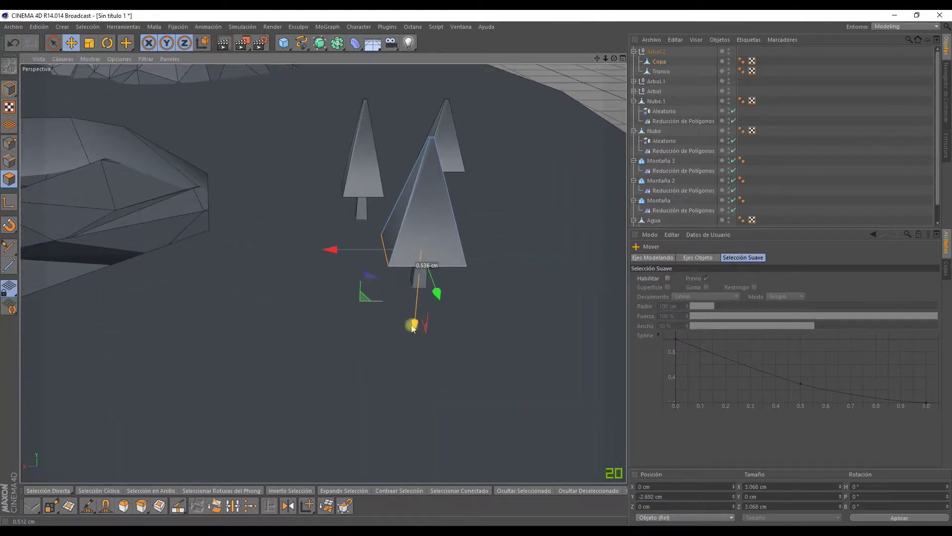
click(91, 43)
mouse_move(170, 131)
mouse_down()
mouse_move(153, 134)
mouse_move(249, 202)
mouse_move(264, 197)
mouse_move(258, 208)
mouse_move(271, 198)
mouse_up()
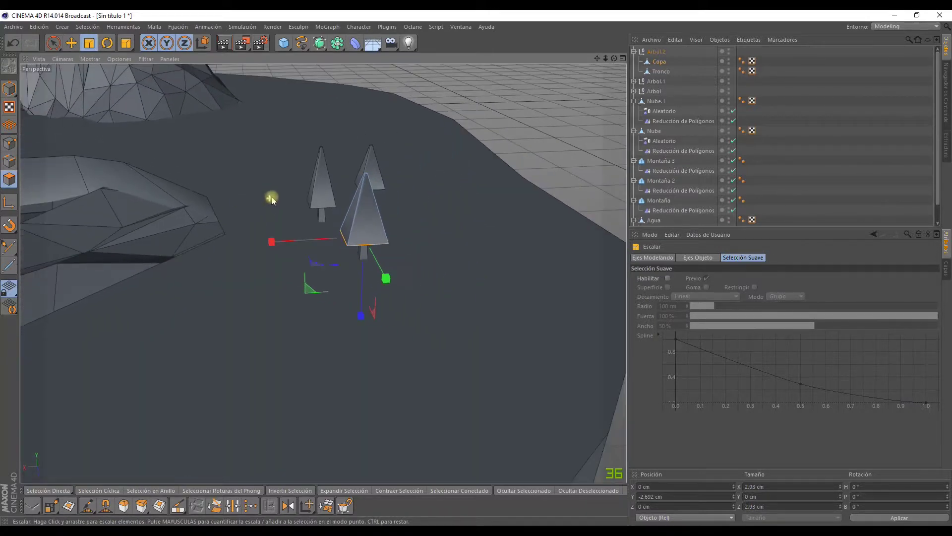
- Collapse the Arbol.2 group, clear the selection and orbit closer to the trees
click(634, 52)
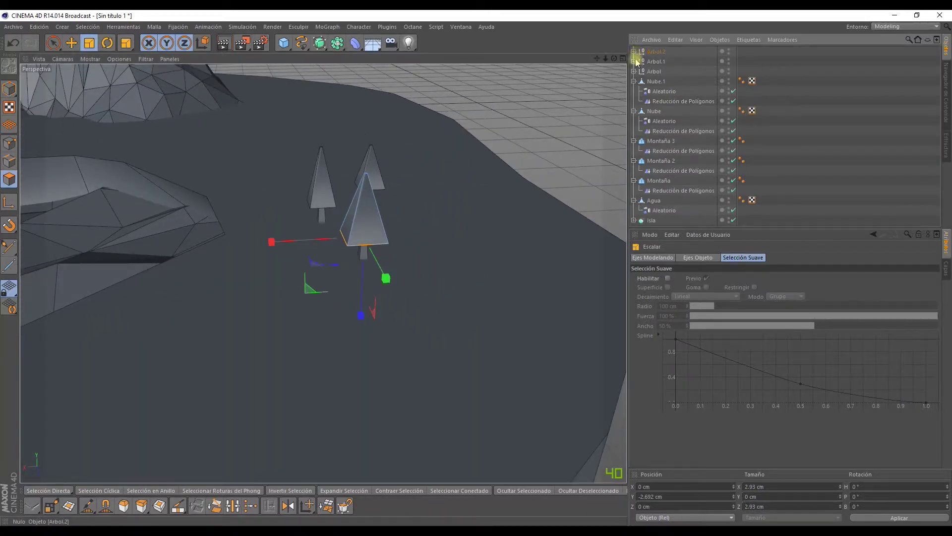
click(813, 76)
mouse_move(451, 185)
alt+mouse_down()
mouse_move(440, 206)
mouse_move(355, 203)
alt+mouse_up()
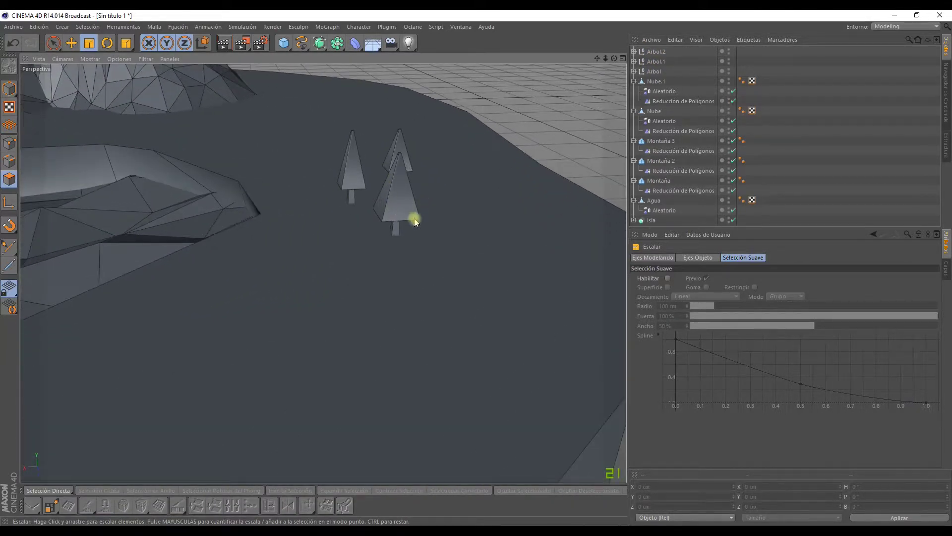
scroll(415, 222, down, 5)
scroll(397, 219, down, 5)
scroll(404, 214, down, 3)
mouse_move(315, 249)
alt+mouse_down()
mouse_move(279, 222)
mouse_move(333, 245)
mouse_move(272, 259)
mouse_move(298, 247)
mouse_move(319, 272)
mouse_move(329, 159)
mouse_move(347, 159)
mouse_move(248, 179)
alt+mouse_up()
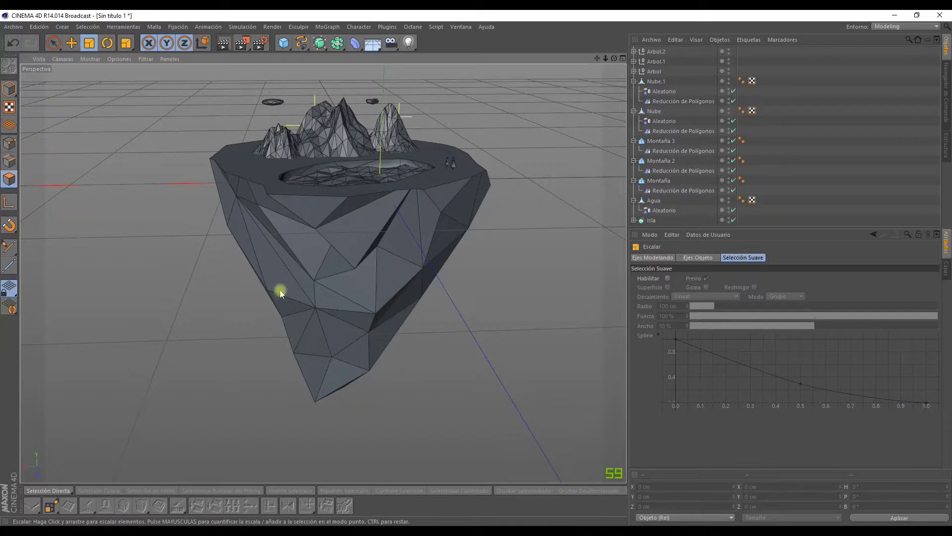
mouse_move(303, 306)
alt+mouse_down()
mouse_move(315, 300)
mouse_move(317, 255)
mouse_move(329, 251)
mouse_move(360, 175)
alt+mouse_up()
- Collapse the Nube.1, Nube, Montaña and Agua groups, leaving nothing selected
click(354, 129)
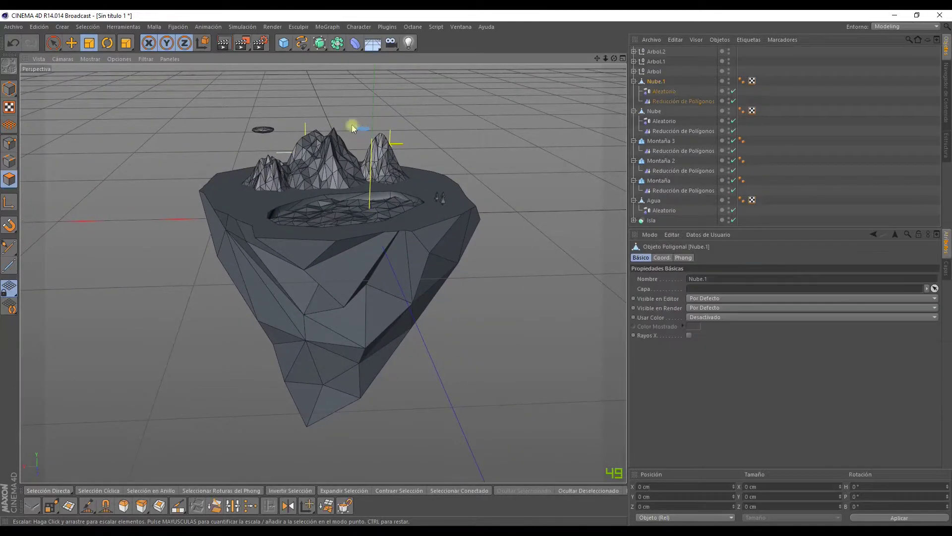
alt+drag(351, 219, 365, 255)
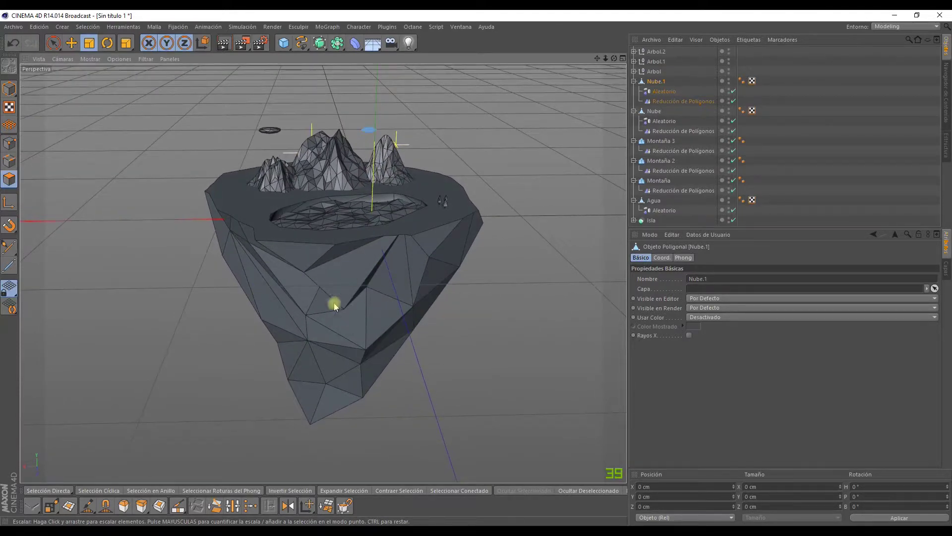
click(808, 187)
click(634, 81)
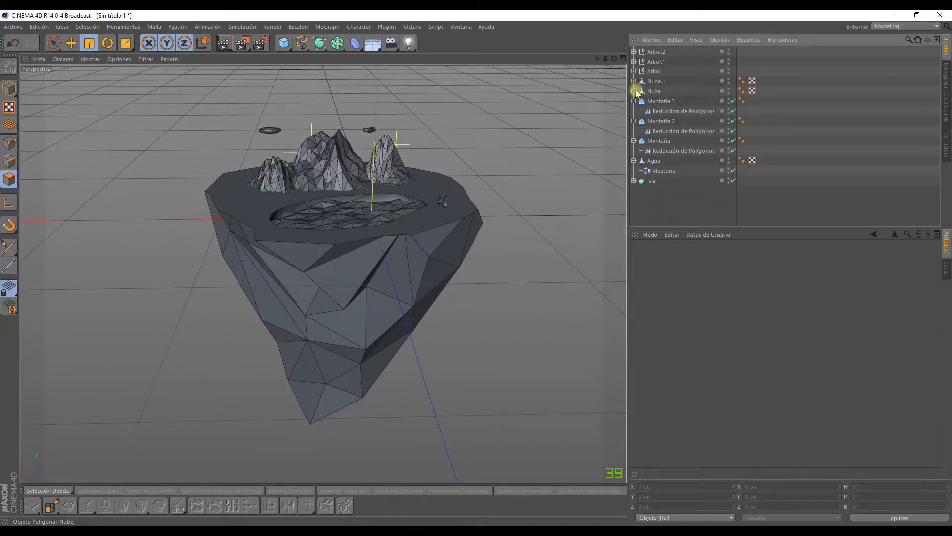
click(634, 101)
click(634, 120)
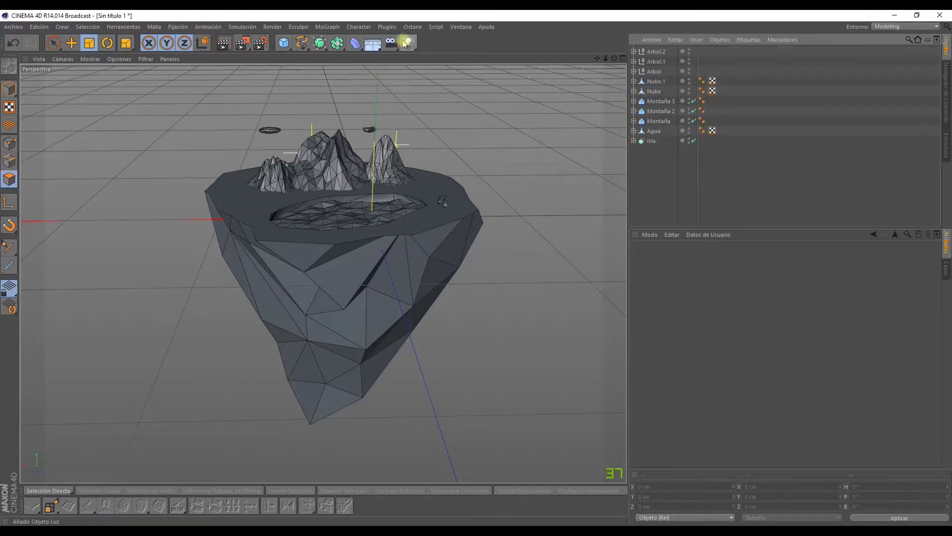
- Add a Hélice helix spline and zoom out to see the whole island
click(307, 44)
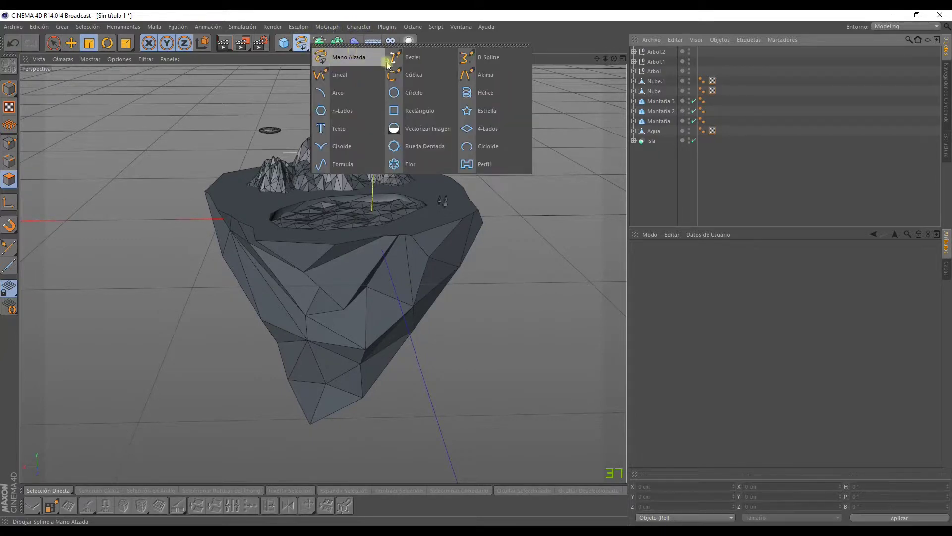
click(479, 92)
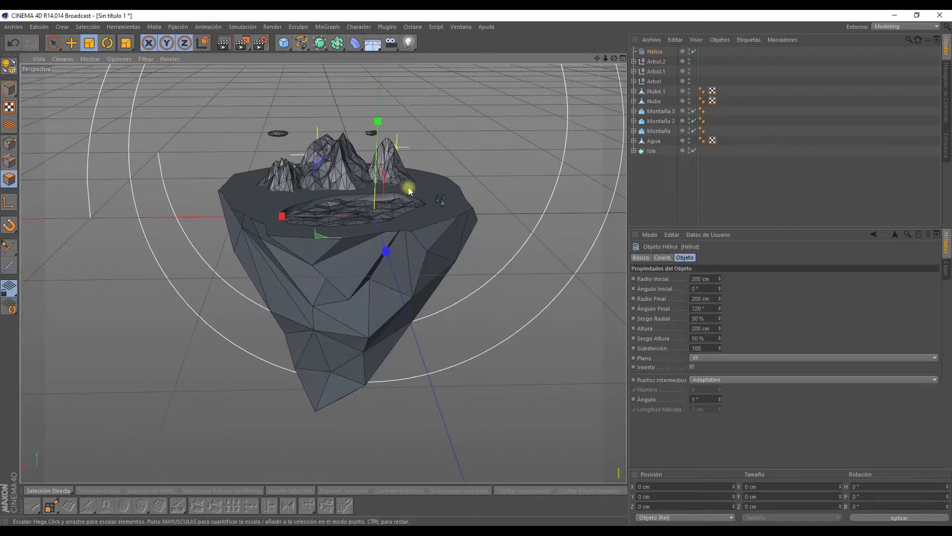
scroll(406, 188, down, 2)
scroll(422, 164, down, 2)
scroll(401, 222, down, 2)
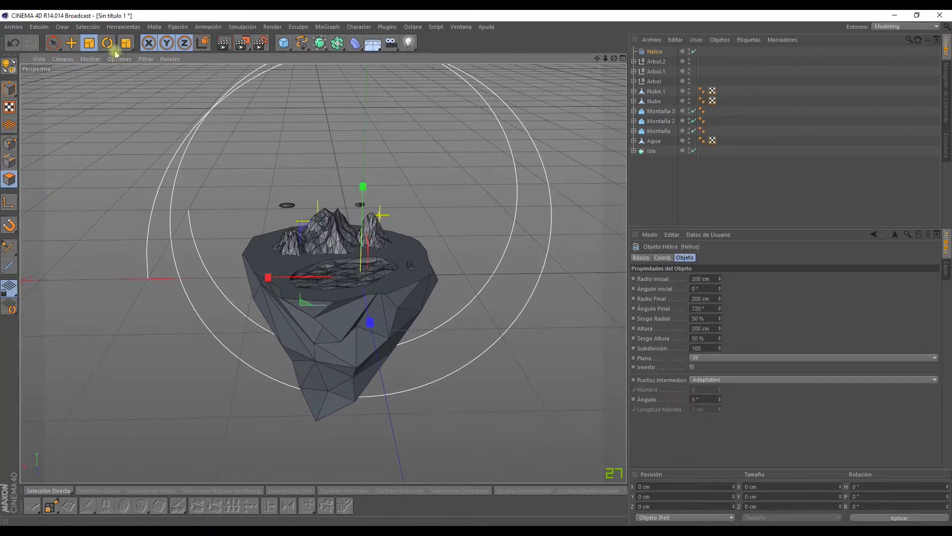
- Rotate the helix about 32° so its coils circle the island
click(107, 43)
mouse_move(178, 112)
alt+mouse_down()
mouse_move(296, 189)
mouse_move(353, 187)
alt+mouse_up()
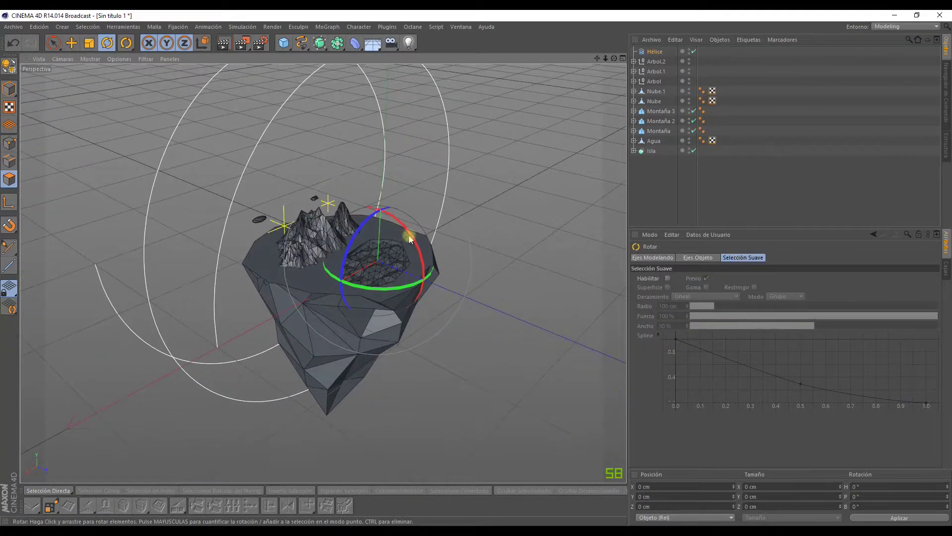
drag(409, 239, 387, 233)
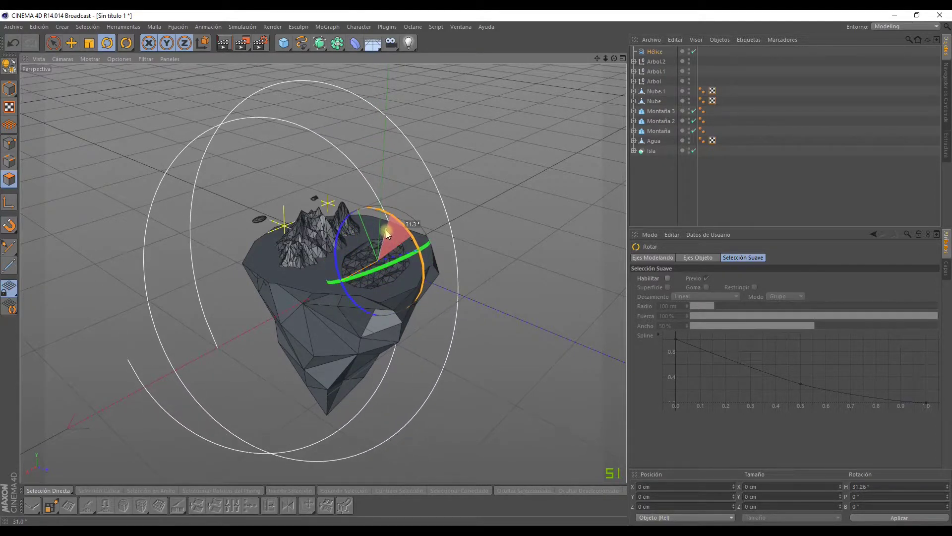
mouse_move(387, 234)
mouse_down()
mouse_move(356, 187)
mouse_move(334, 164)
mouse_move(327, 172)
mouse_move(362, 181)
mouse_move(380, 191)
mouse_move(353, 191)
mouse_move(342, 229)
mouse_move(295, 180)
mouse_move(325, 276)
mouse_move(357, 174)
mouse_up()
- Set the helix end radius to 44 cm, start angle around -356° and start radius 151 cm
click(659, 53)
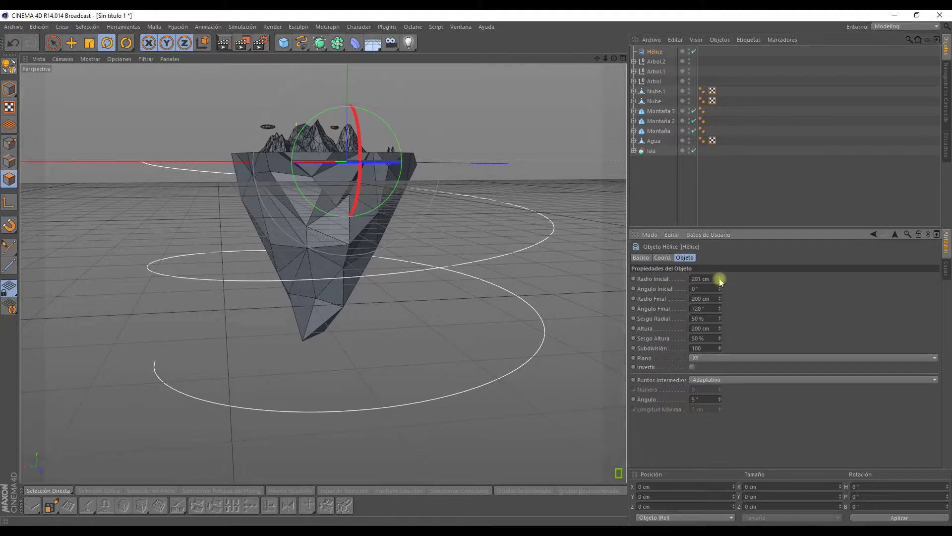
drag(719, 279, 720, 303)
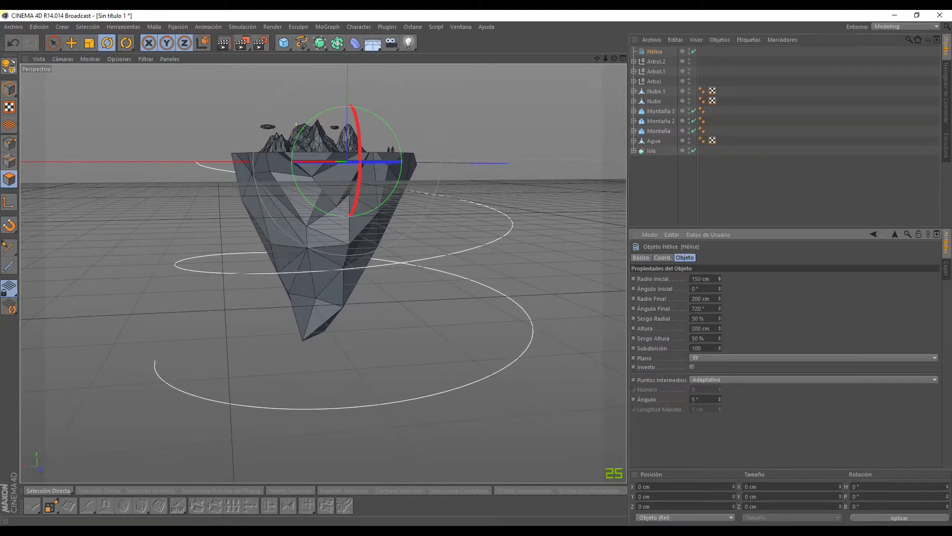
drag(721, 298, 722, 347)
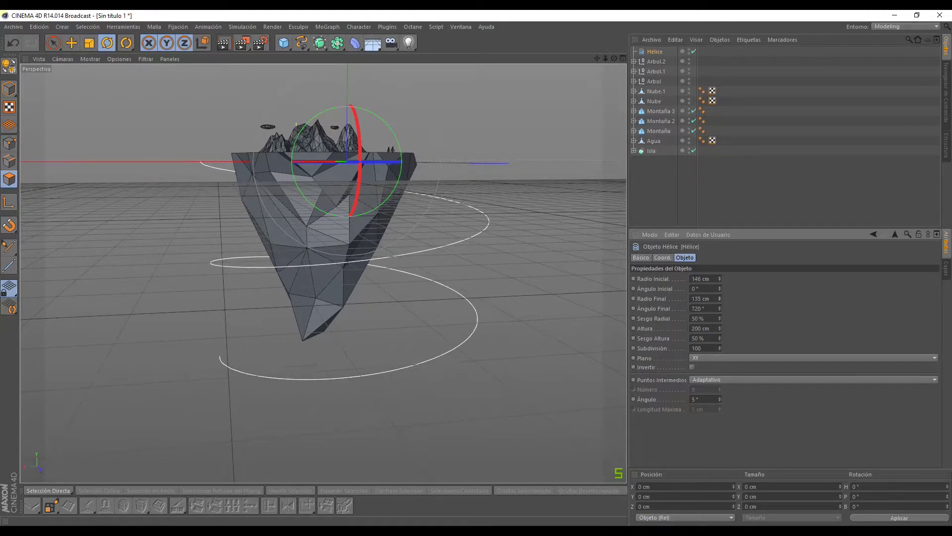
alt+drag(419, 192, 447, 203)
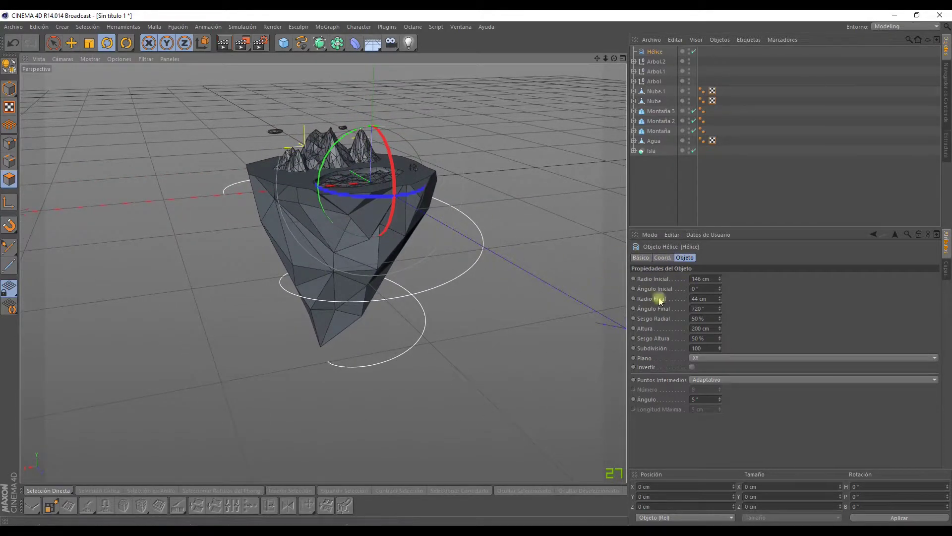
drag(719, 289, 719, 337)
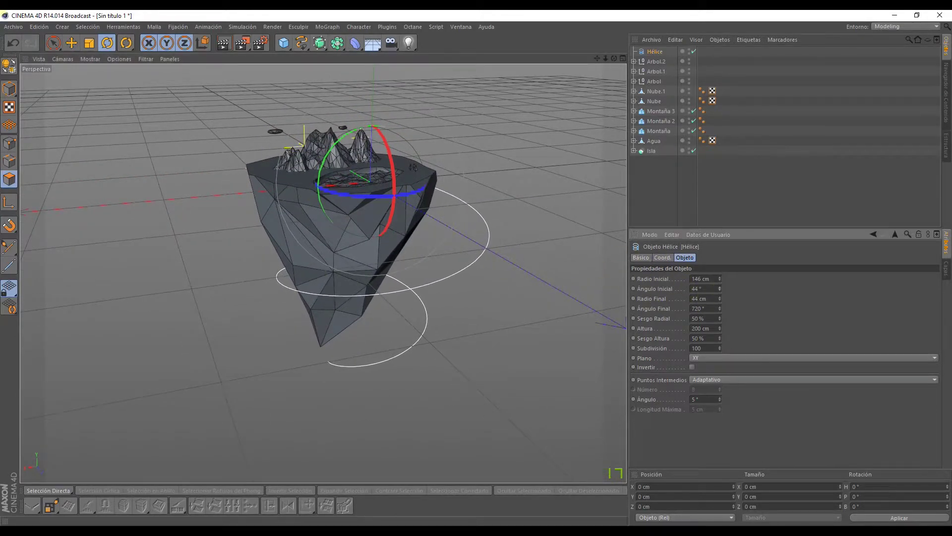
drag(720, 289, 719, 347)
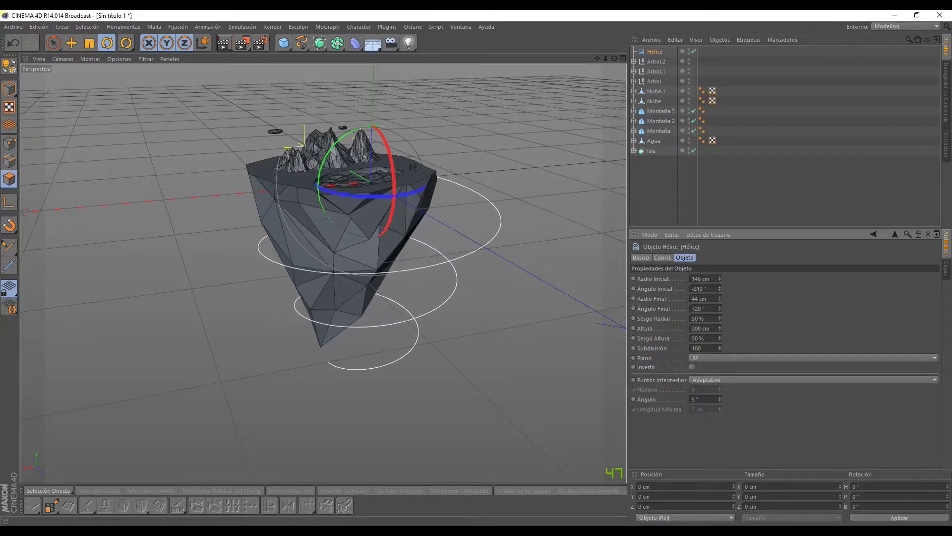
drag(719, 282, 719, 276)
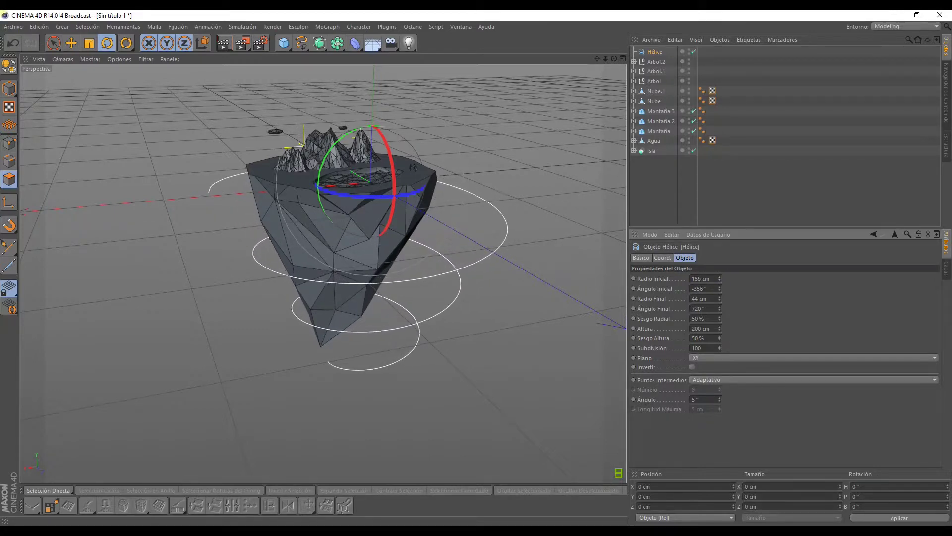
mouse_move(549, 254)
alt+mouse_down()
mouse_move(520, 243)
mouse_move(536, 278)
alt+mouse_up()
- Raise the helix radial bias to 66%, adjust its height bias and shift it along X
click(71, 43)
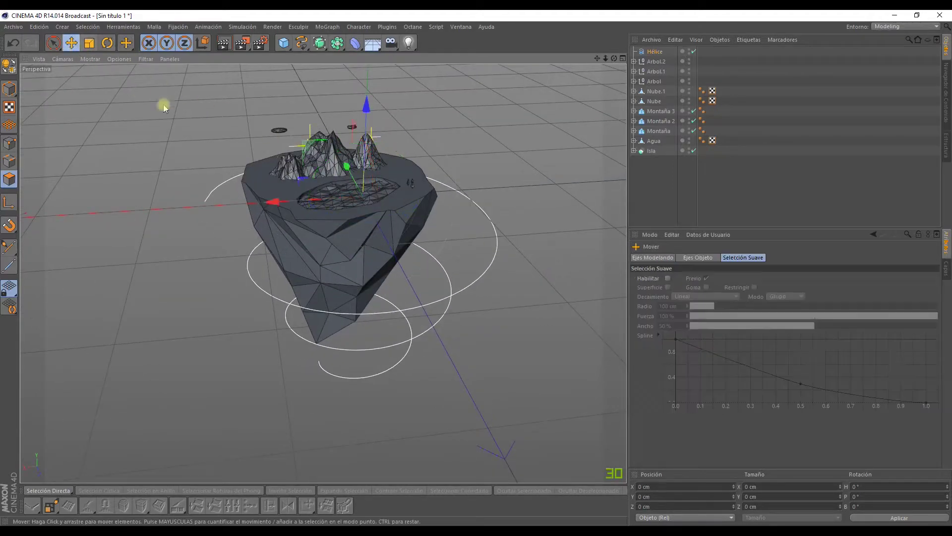
click(655, 51)
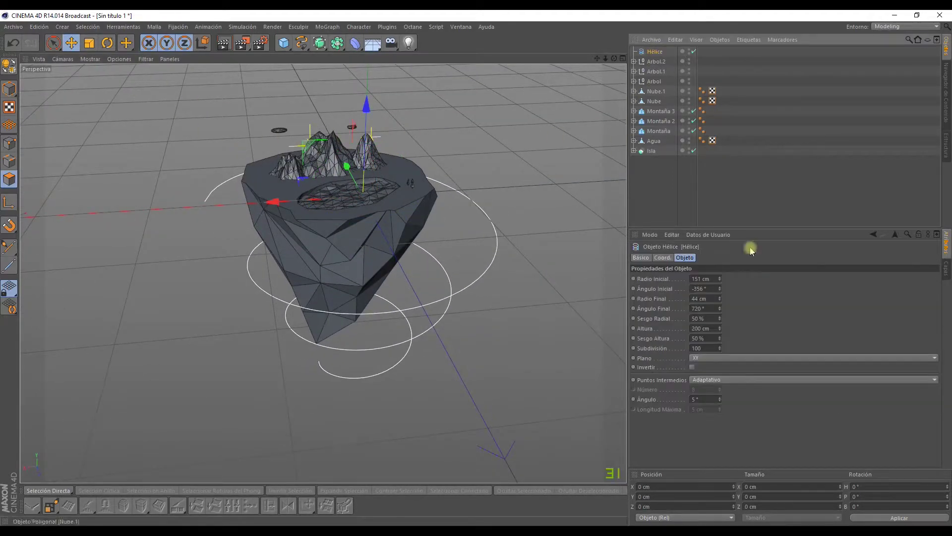
drag(720, 318, 720, 311)
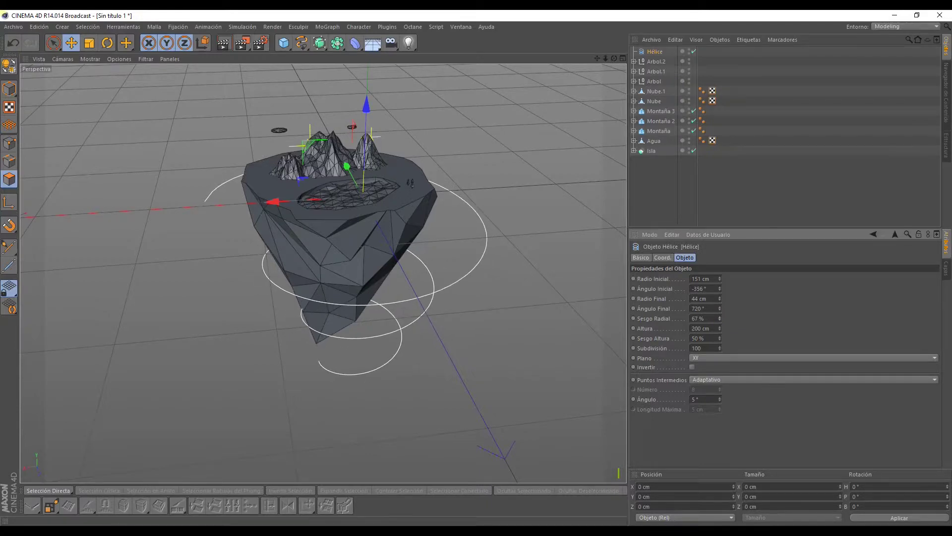
alt+drag(550, 311, 472, 268)
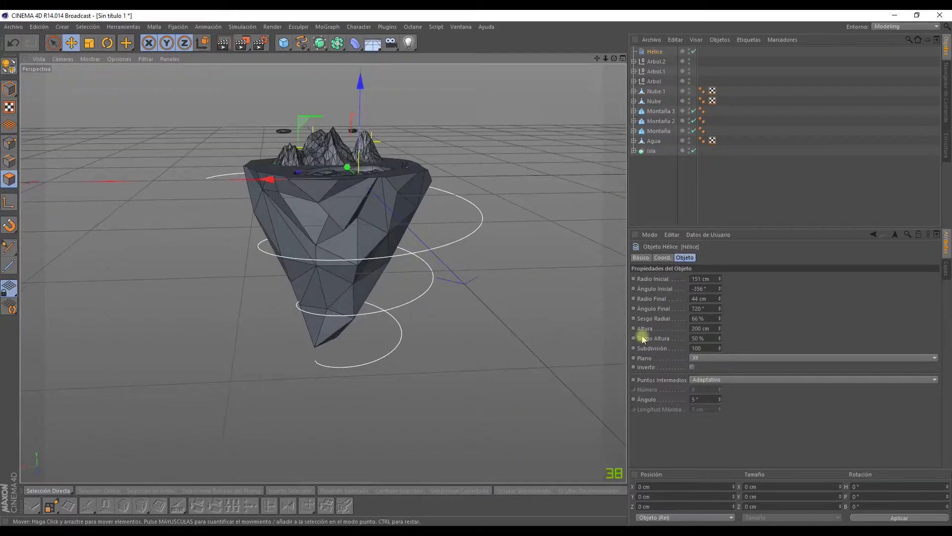
drag(717, 337, 719, 345)
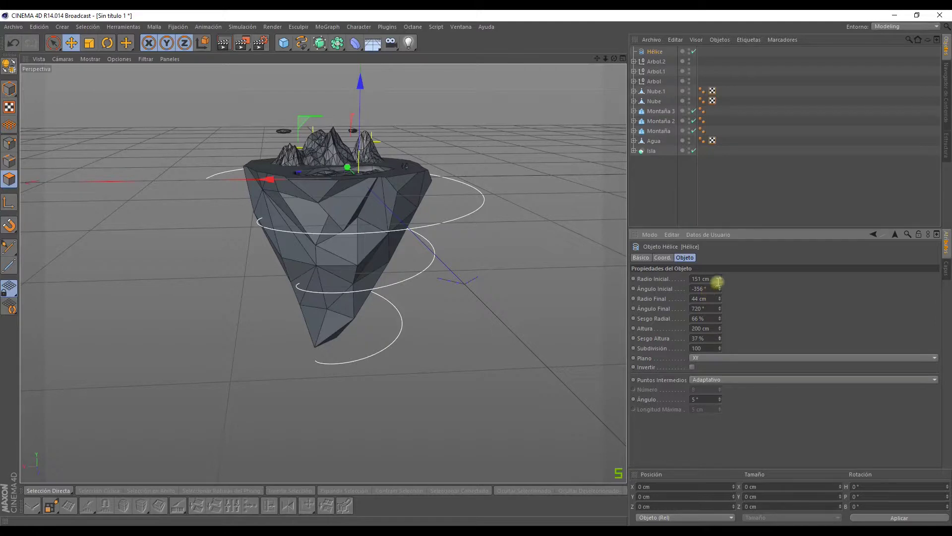
drag(717, 281, 718, 284)
alt+drag(621, 287, 494, 298)
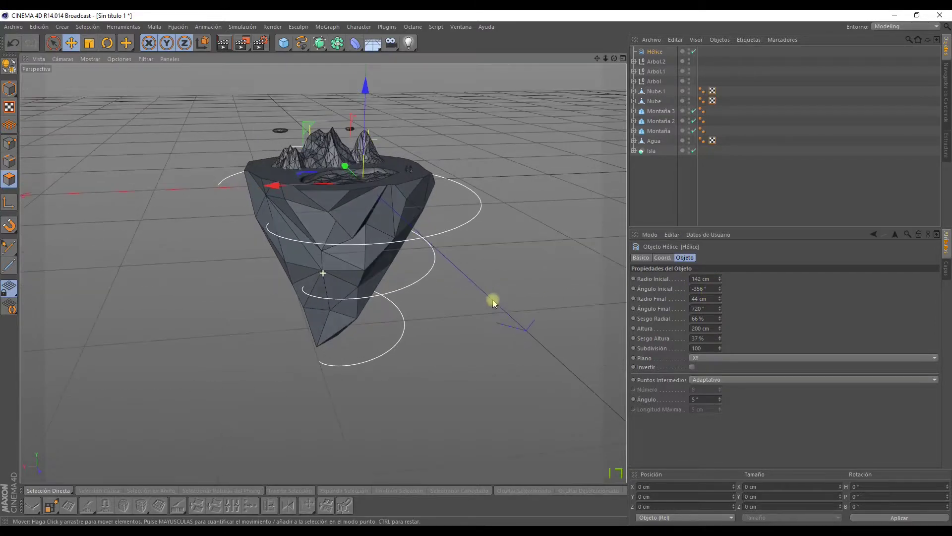
mouse_move(245, 183)
mouse_down()
mouse_move(253, 193)
mouse_move(429, 227)
mouse_move(208, 185)
mouse_move(96, 208)
mouse_move(195, 221)
mouse_move(361, 178)
mouse_move(431, 215)
mouse_move(323, 198)
mouse_up()
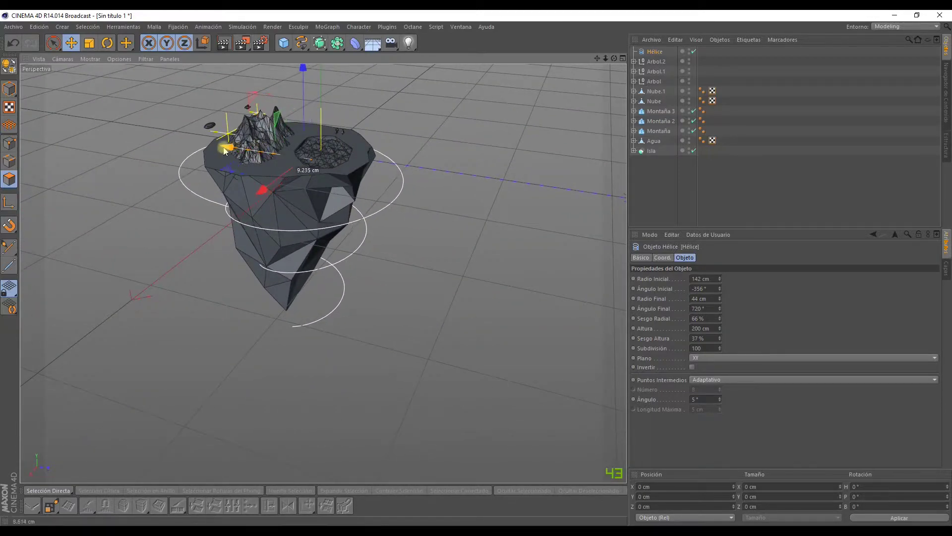
- Reduce the helix start radius to 134 cm while checking it around the island
mouse_move(244, 149)
alt+mouse_down()
mouse_move(309, 165)
mouse_move(486, 296)
mouse_move(750, 291)
alt+mouse_up()
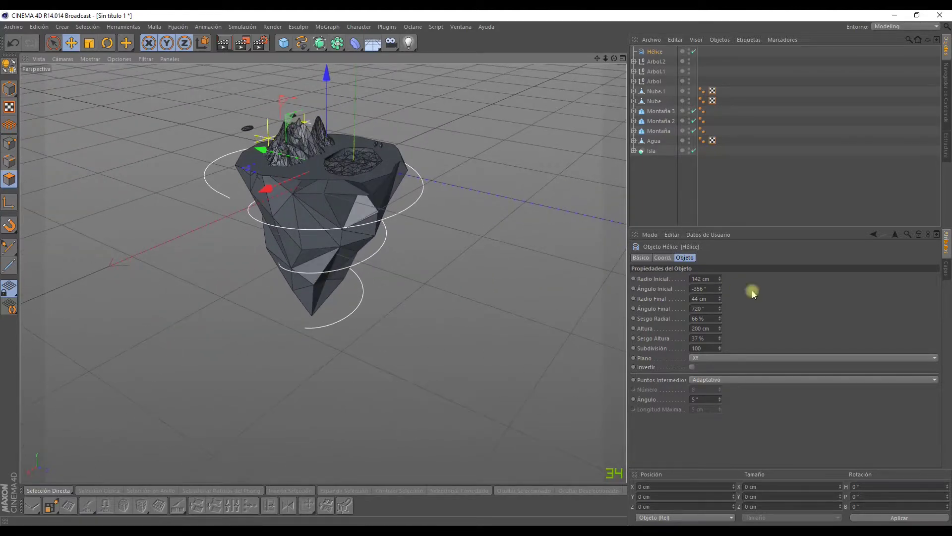
mouse_move(394, 272)
alt+mouse_down()
mouse_move(283, 241)
mouse_move(340, 217)
mouse_move(366, 238)
mouse_move(366, 225)
mouse_move(332, 239)
mouse_move(366, 229)
alt+mouse_up()
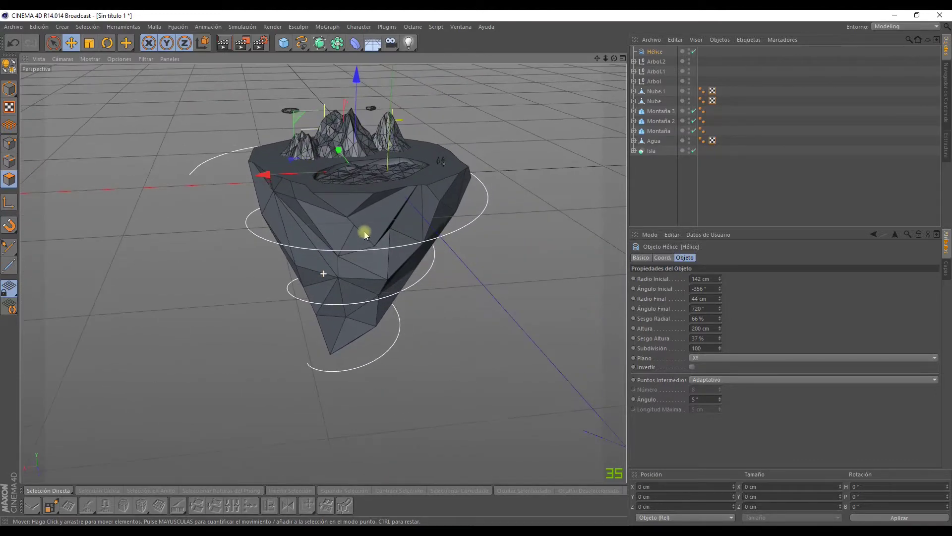
mouse_move(721, 279)
mouse_down()
mouse_move(722, 291)
mouse_move(720, 274)
mouse_up()
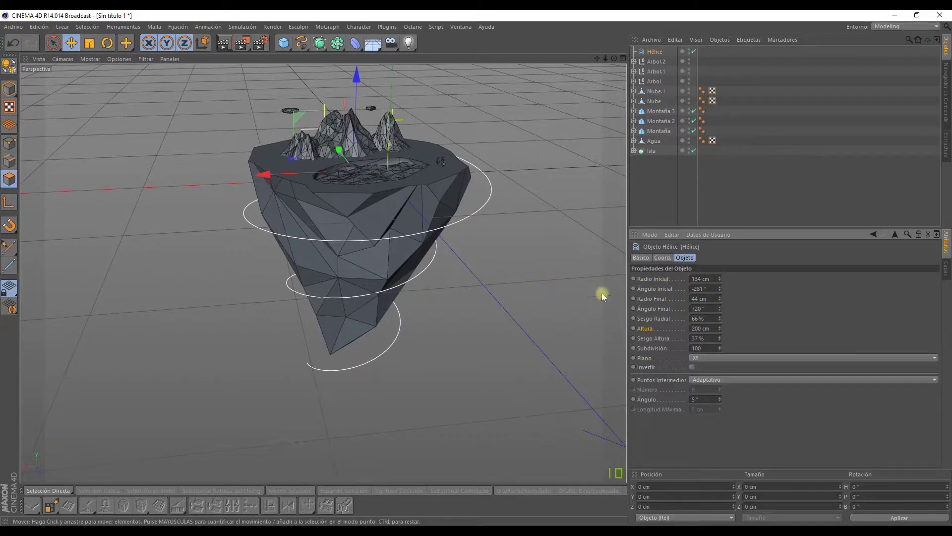
mouse_move(515, 278)
alt+mouse_down()
mouse_move(526, 298)
mouse_move(402, 266)
alt+mouse_up()
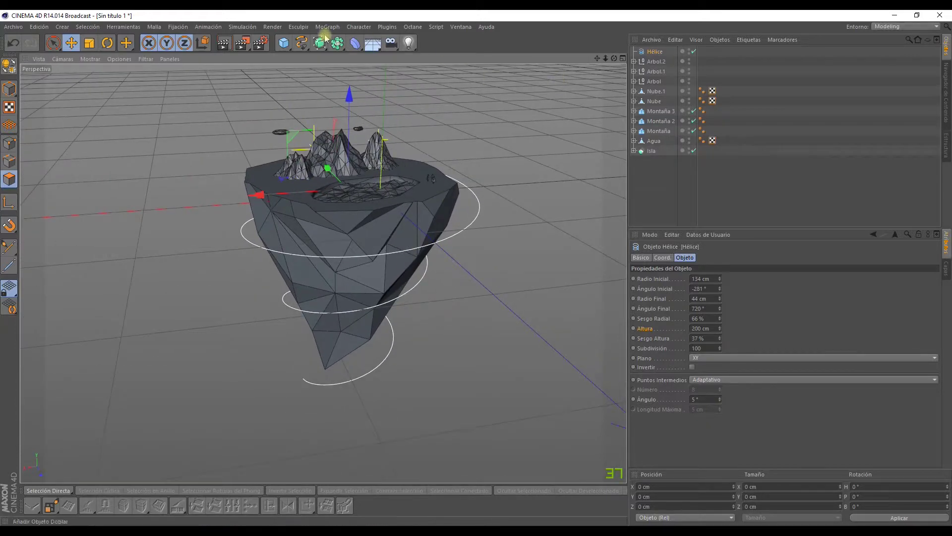
- Add a Círculo spline with a 3 cm radius
click(305, 46)
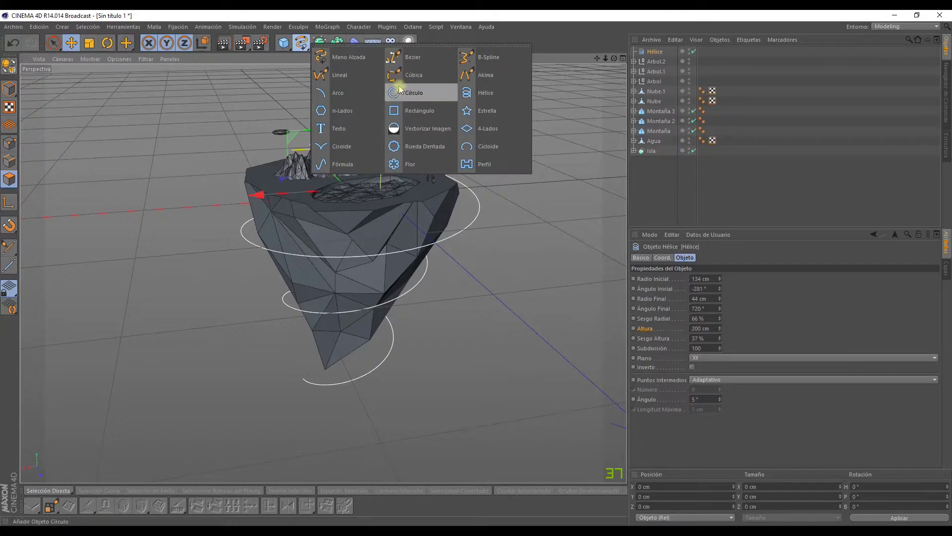
click(421, 98)
alt+drag(479, 122, 342, 186)
double_click(688, 298)
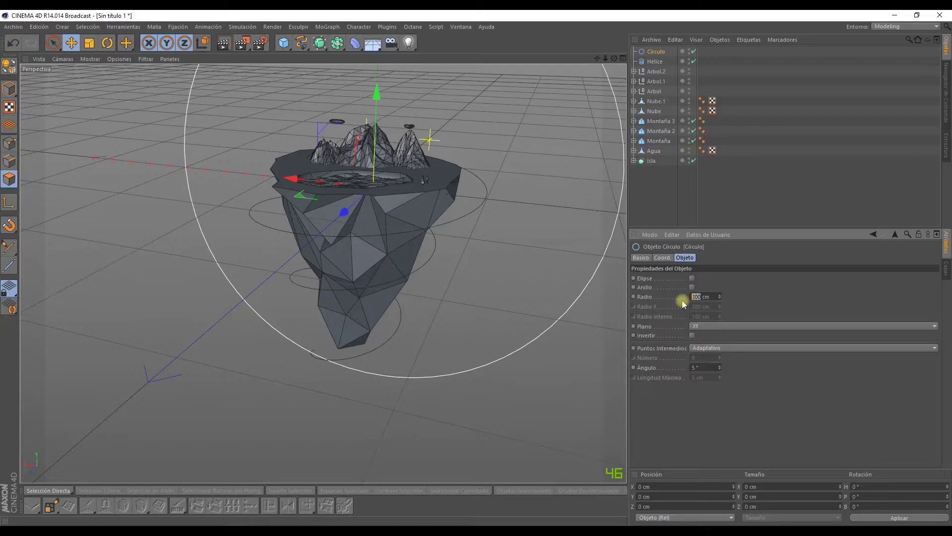
text(3)
key(Return)
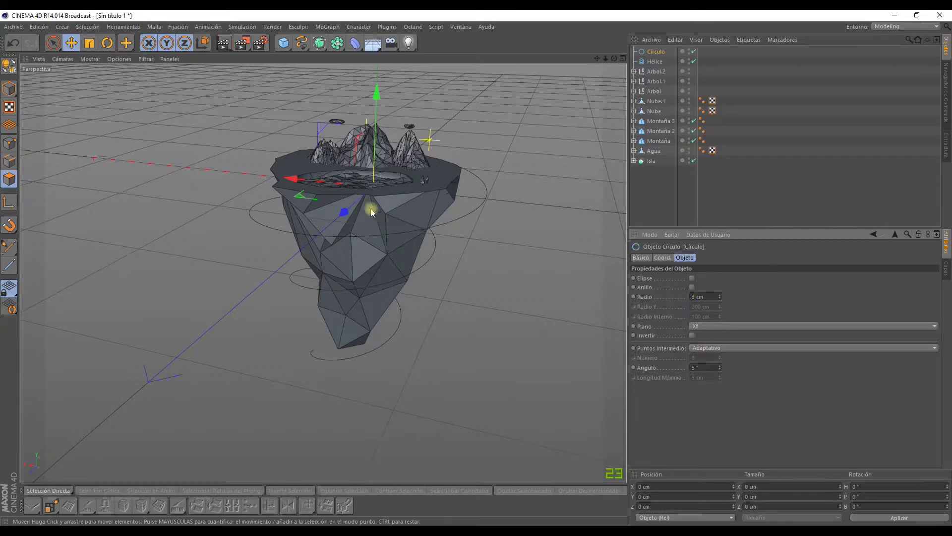
click(649, 191)
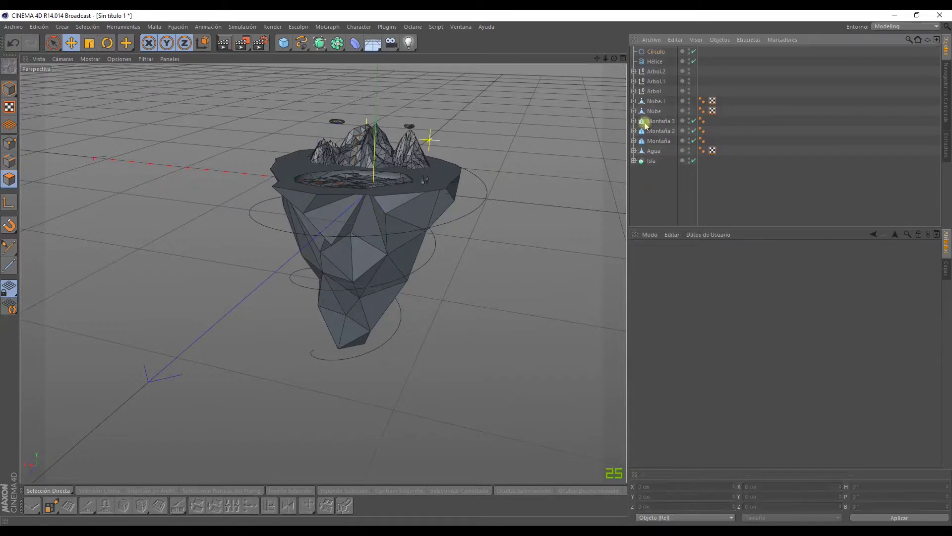
- Add a NURBS Recorrido and place Círculo and Hélice inside it
click(657, 62)
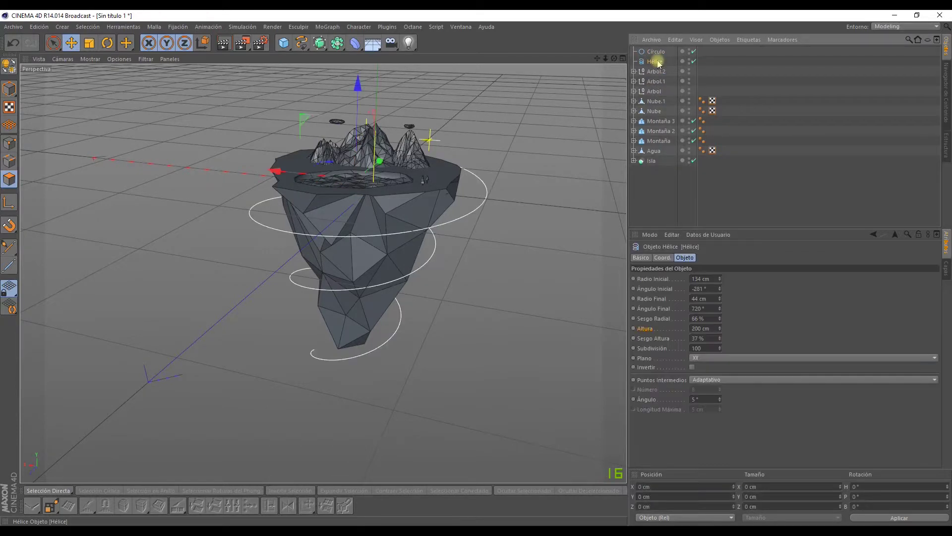
click(320, 43)
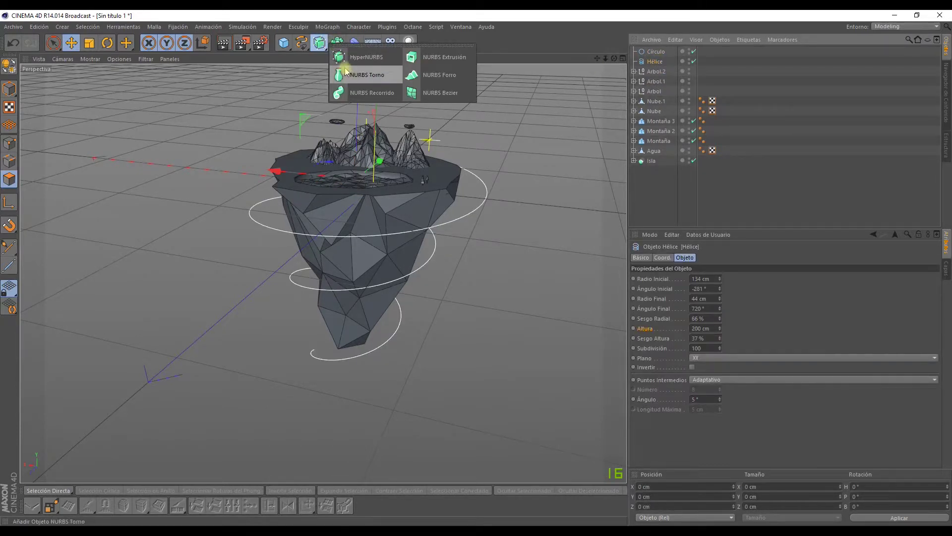
click(396, 95)
click(655, 62)
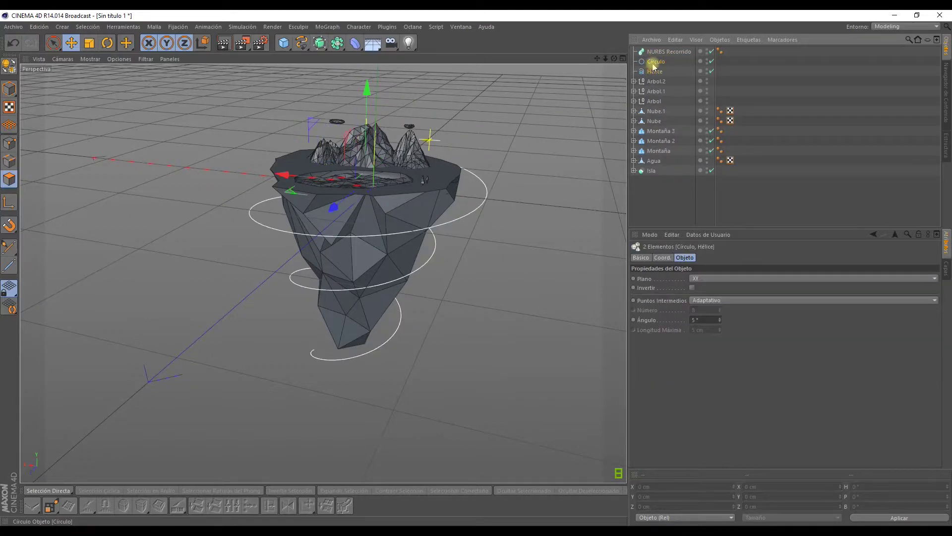
drag(661, 54, 662, 51)
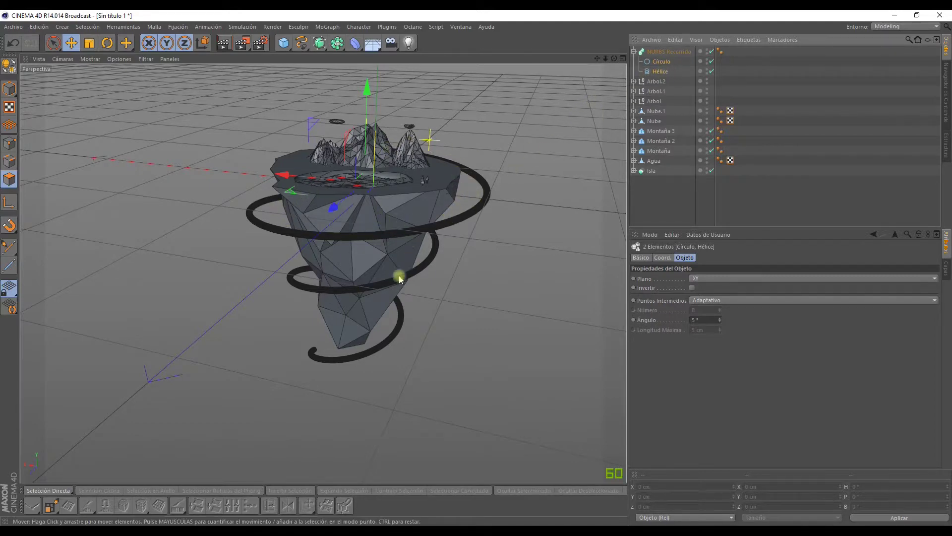
click(662, 61)
scroll(436, 213, up, 5)
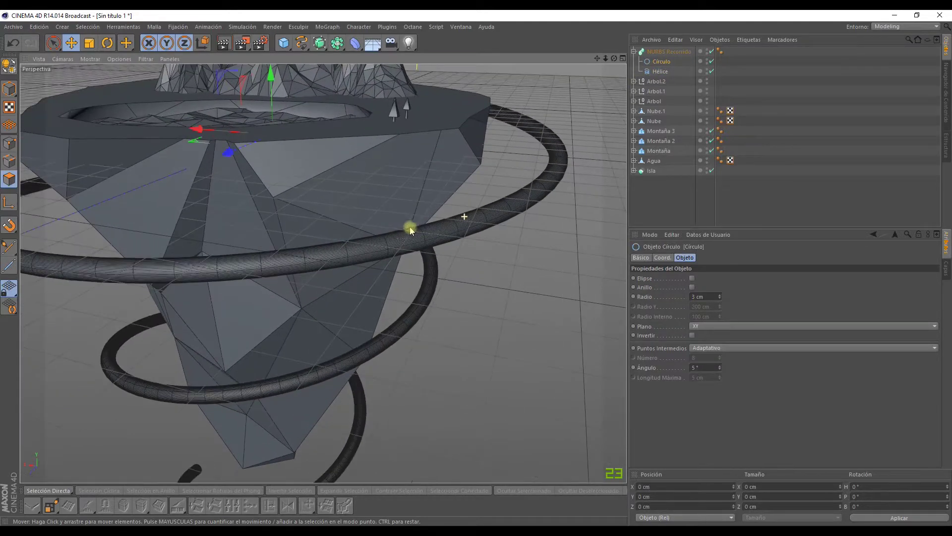
scroll(408, 228, up, 5)
mouse_move(263, 245)
alt+mouse_down()
mouse_move(488, 213)
mouse_move(377, 233)
alt+mouse_up()
click(695, 297)
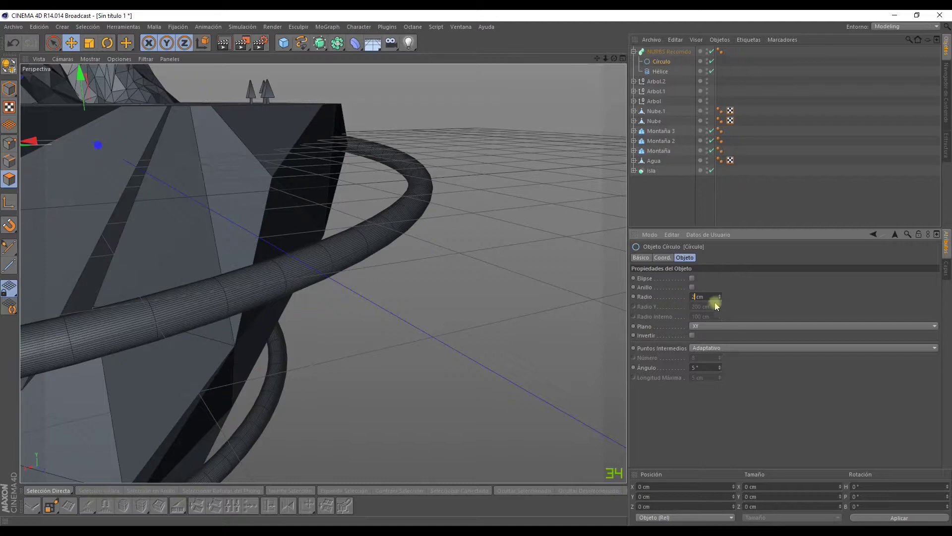
key(Return)
alt+drag(352, 275, 387, 277)
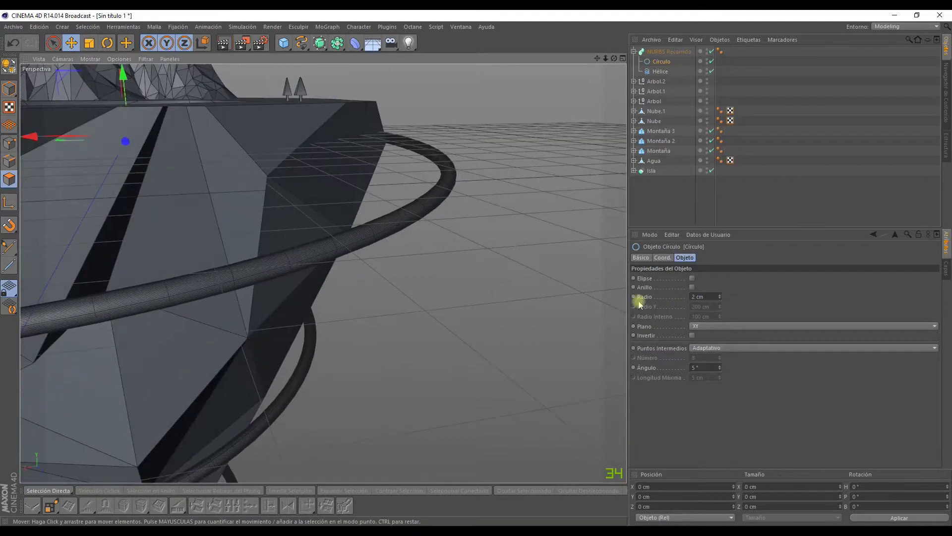
click(695, 296)
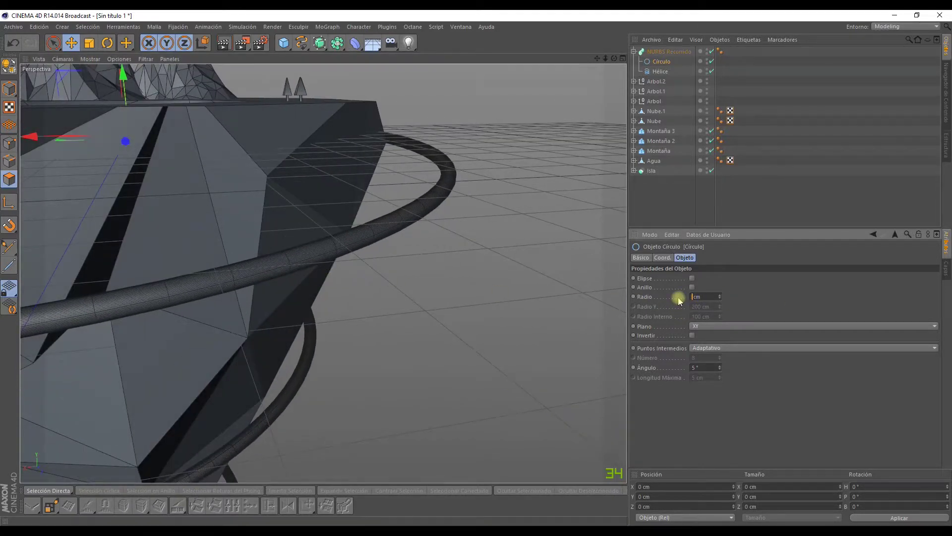
text(3)
key(Return)
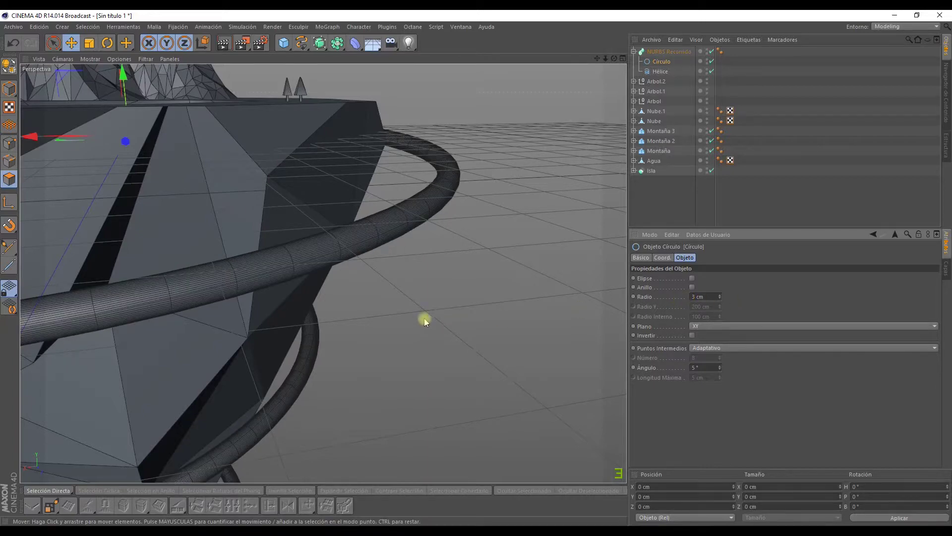
scroll(383, 318, down, 5)
mouse_move(381, 321)
alt+mouse_down()
mouse_move(321, 296)
mouse_move(324, 282)
alt+mouse_up()
scroll(357, 313, down, 3)
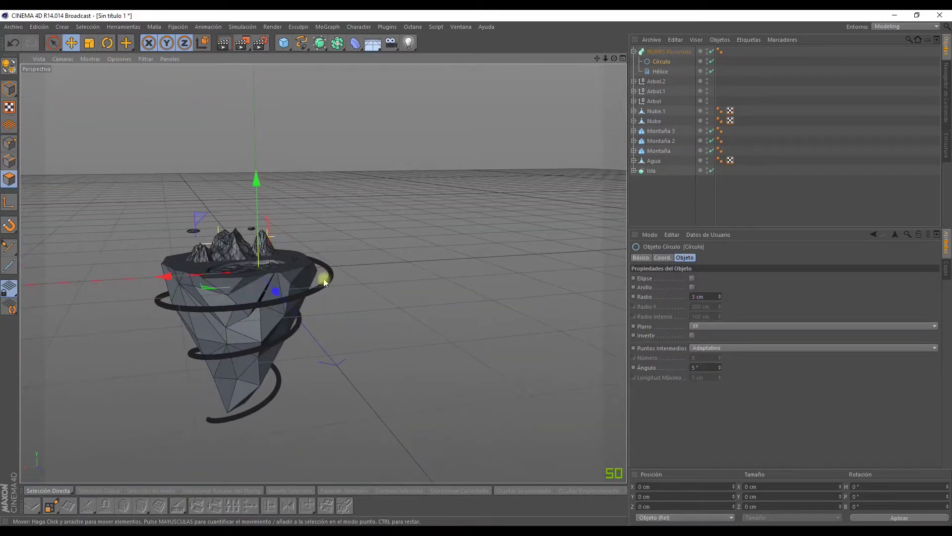
scroll(221, 302, up, 3)
scroll(227, 318, up, 3)
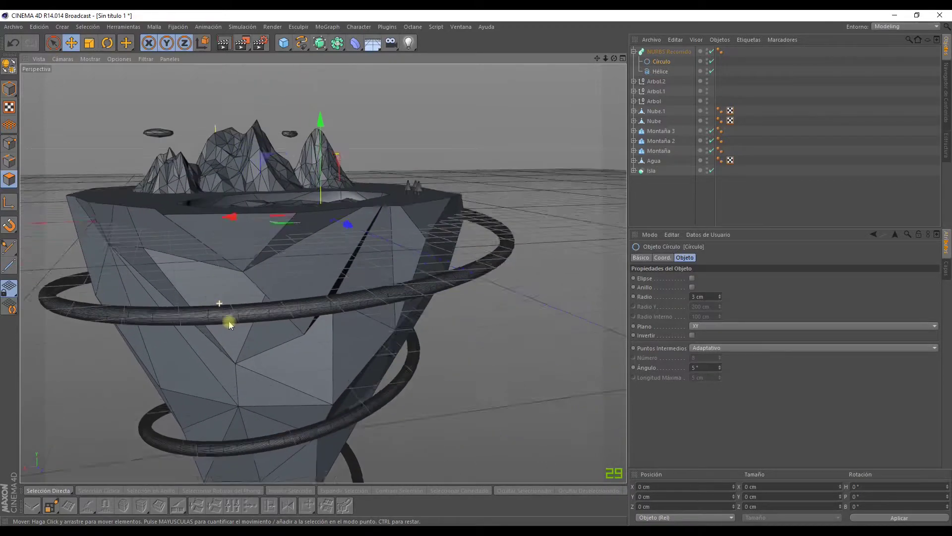
scroll(234, 322, up, 2)
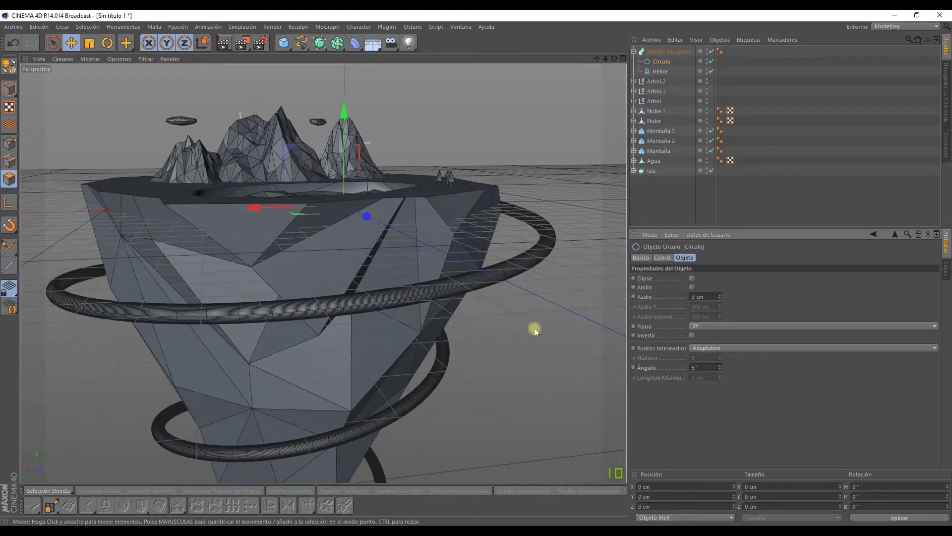
scroll(481, 319, down, 3)
scroll(440, 309, down, 3)
scroll(403, 311, down, 2)
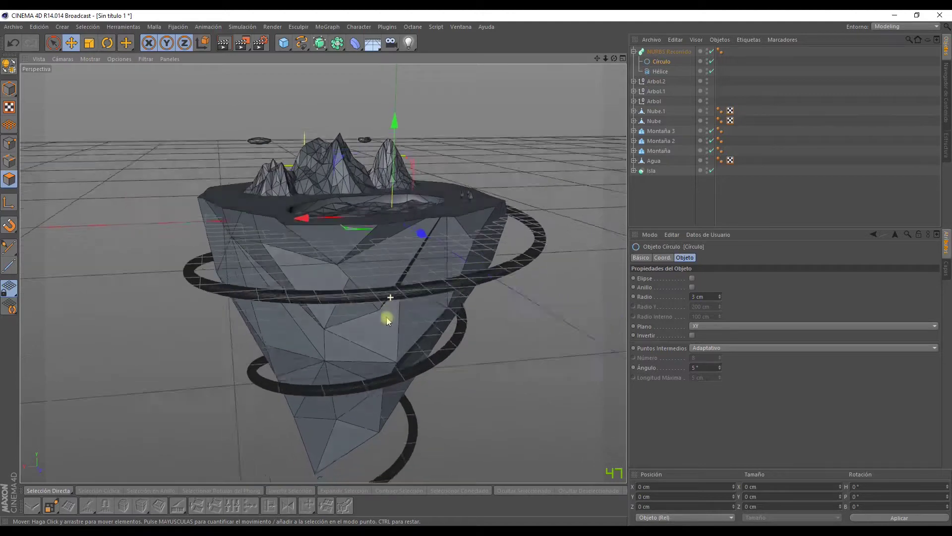
scroll(428, 291, down, 2)
click(661, 53)
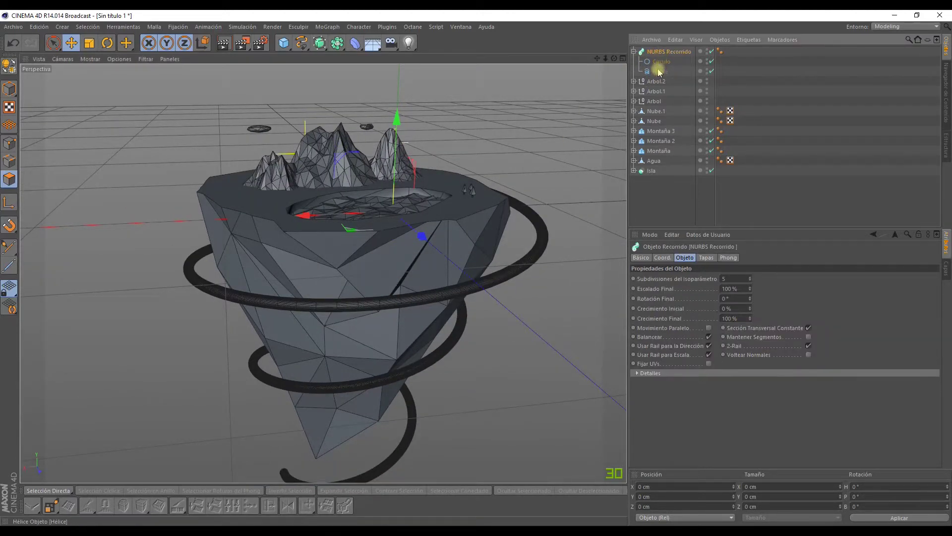
click(660, 72)
mouse_move(520, 236)
alt+mouse_down()
mouse_move(350, 418)
mouse_move(347, 410)
mouse_move(392, 434)
alt+mouse_up()
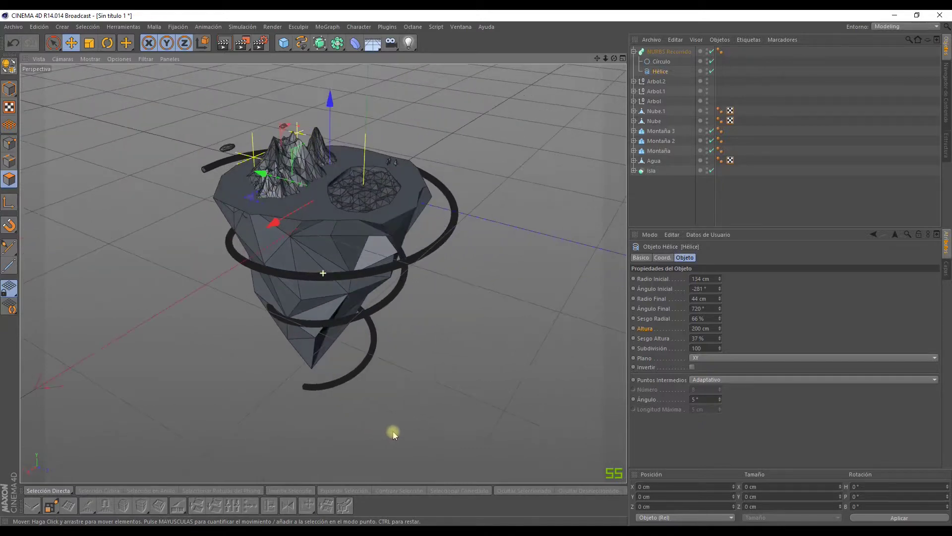
mouse_move(275, 364)
alt+mouse_down()
mouse_move(414, 257)
mouse_move(275, 314)
mouse_move(275, 251)
alt+mouse_up()
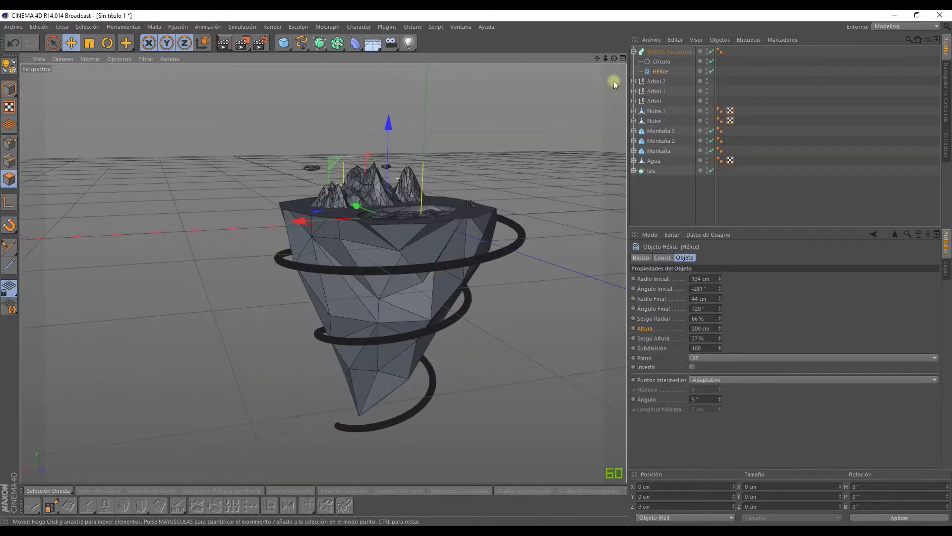
click(665, 52)
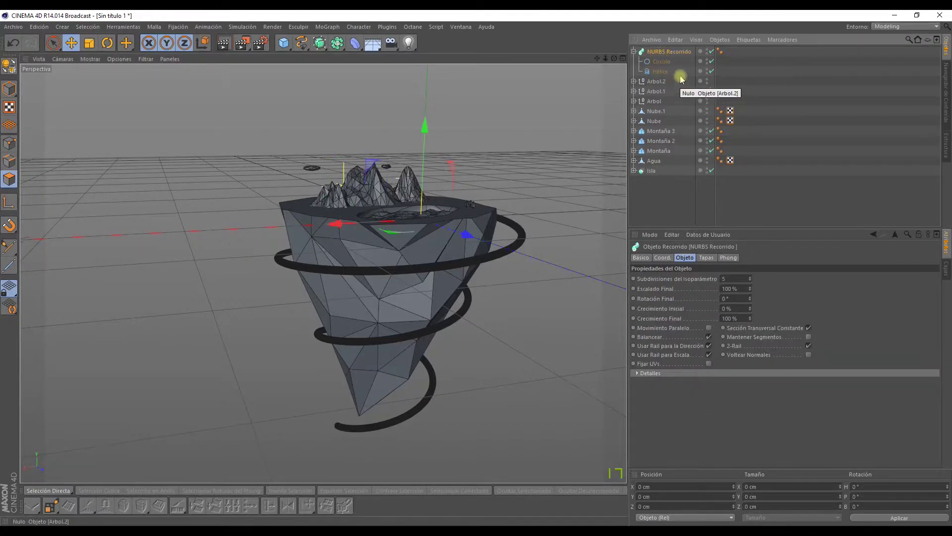
- Make the NURBS Recorrido sweep an editable polygon object
click(657, 50)
alt+drag(465, 191, 476, 214)
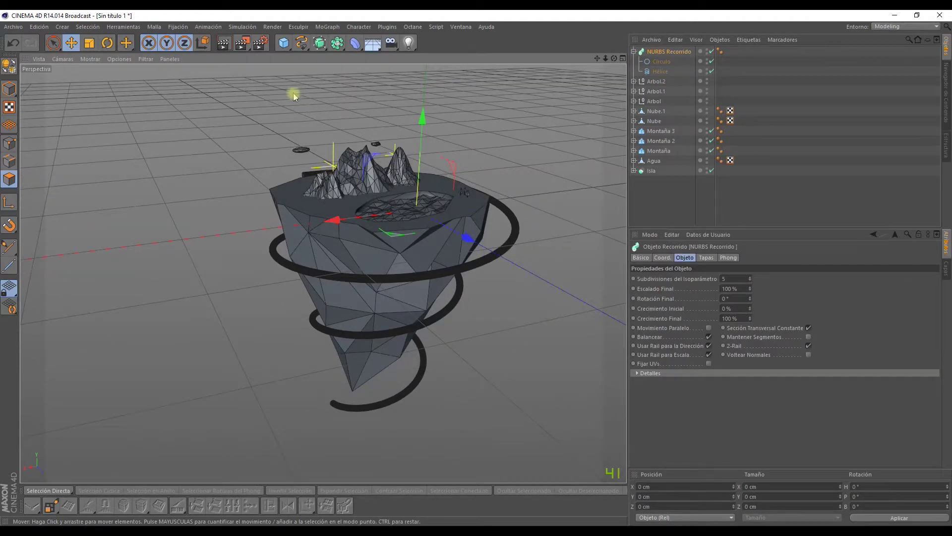
click(10, 64)
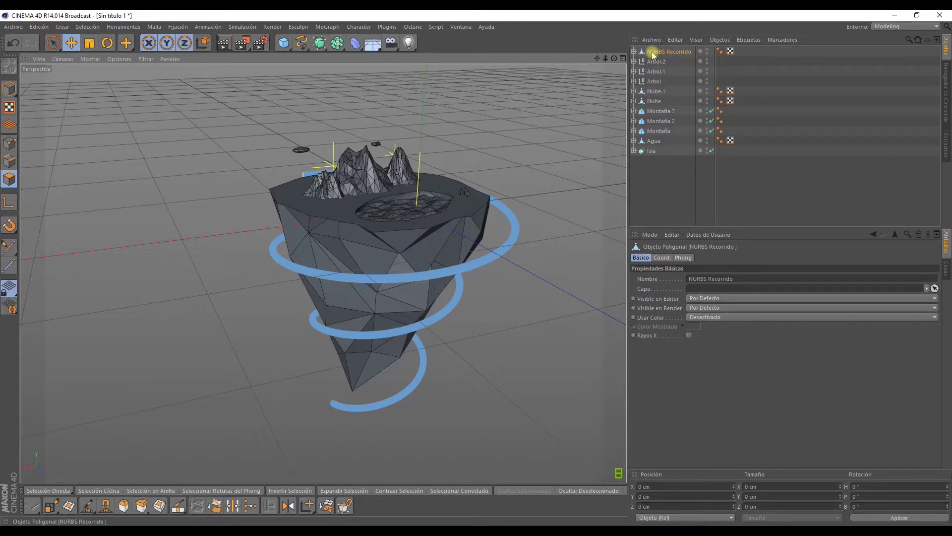
- Delete the Tapa 1 and Tapa 2 caps and reselect the tube
click(634, 53)
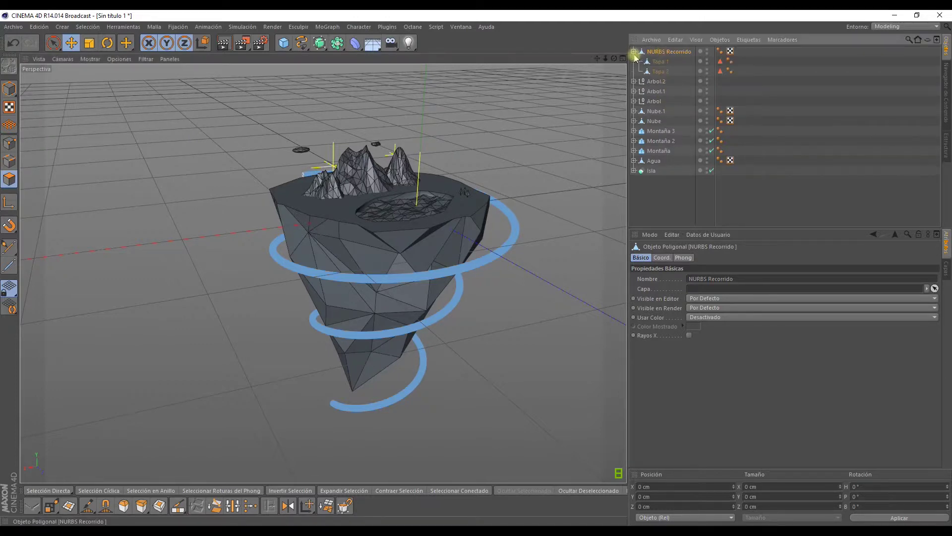
click(660, 62)
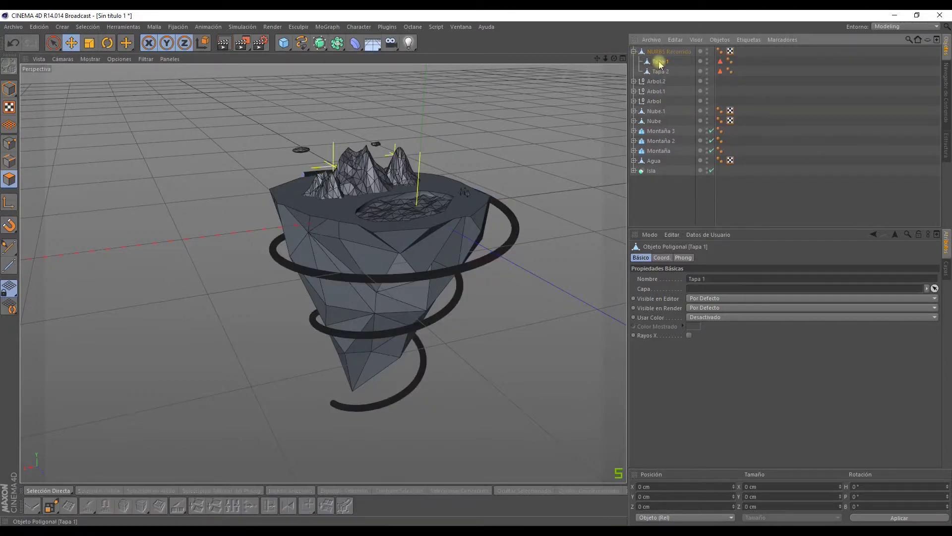
key(Delete)
click(660, 62)
key(Delete)
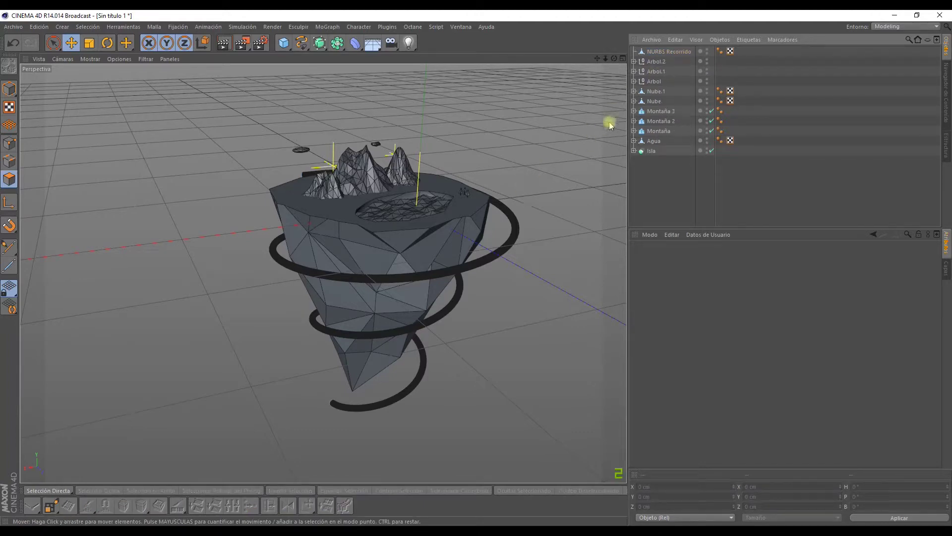
click(661, 51)
scroll(436, 240, up, 5)
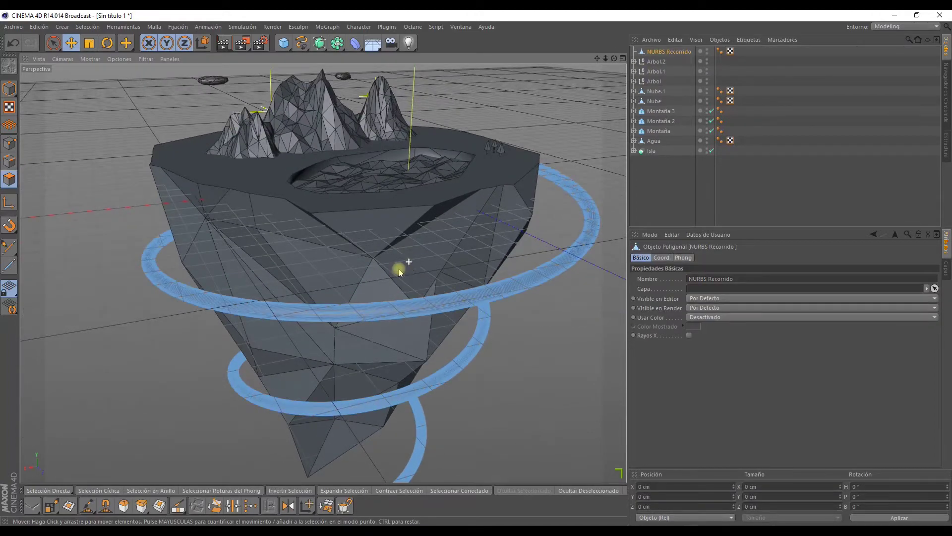
scroll(394, 270, down, 3)
- Add a Reducción de Polígonos deformer as a child of the spiral tube
click(359, 45)
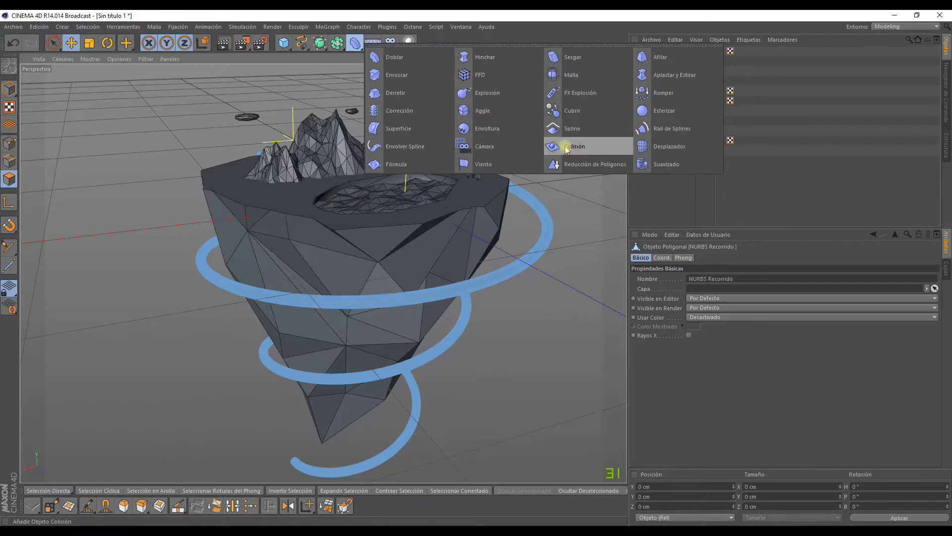
click(586, 168)
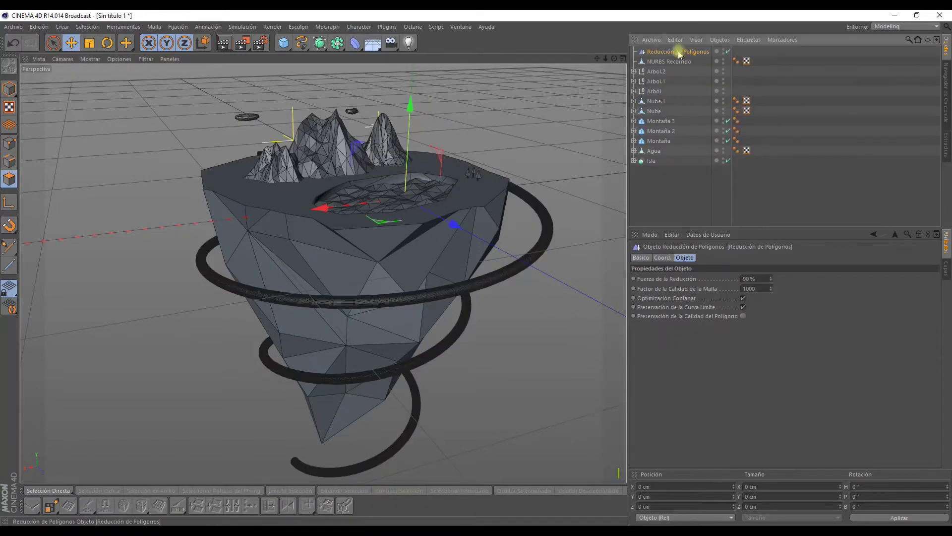
drag(682, 66, 683, 62)
mouse_move(426, 240)
alt+mouse_down()
mouse_move(358, 269)
mouse_move(389, 276)
alt+mouse_up()
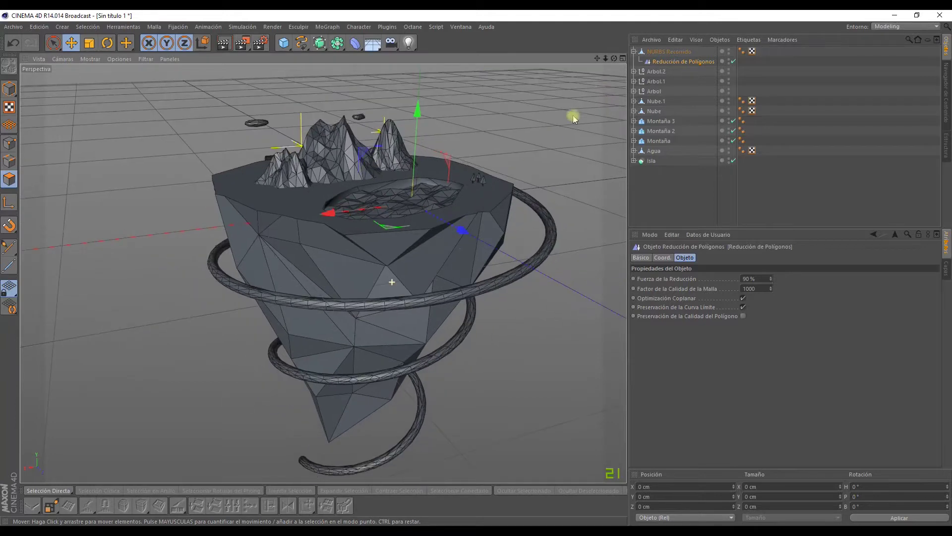
- Raise Fuerza de la Reducción from 90% to 99% so the spiral turns coarse and faceted
click(771, 282)
click(771, 278)
click(771, 278)
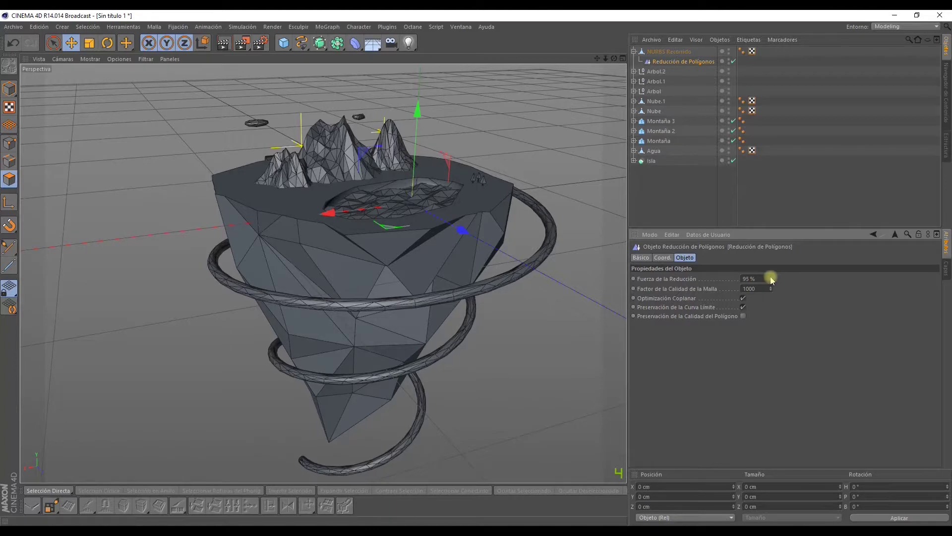
click(771, 277)
click(771, 277)
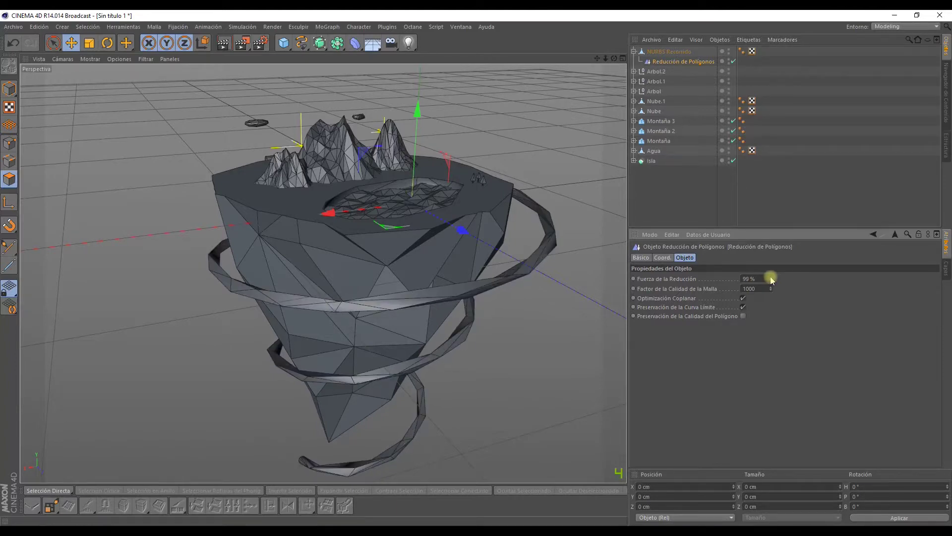
alt+drag(540, 249, 523, 205)
click(676, 54)
- Rename the spiral tube 'detalle', collapse it, and copy-paste it into a duplicate, detalle.1
double_click(676, 52)
text(detalle)
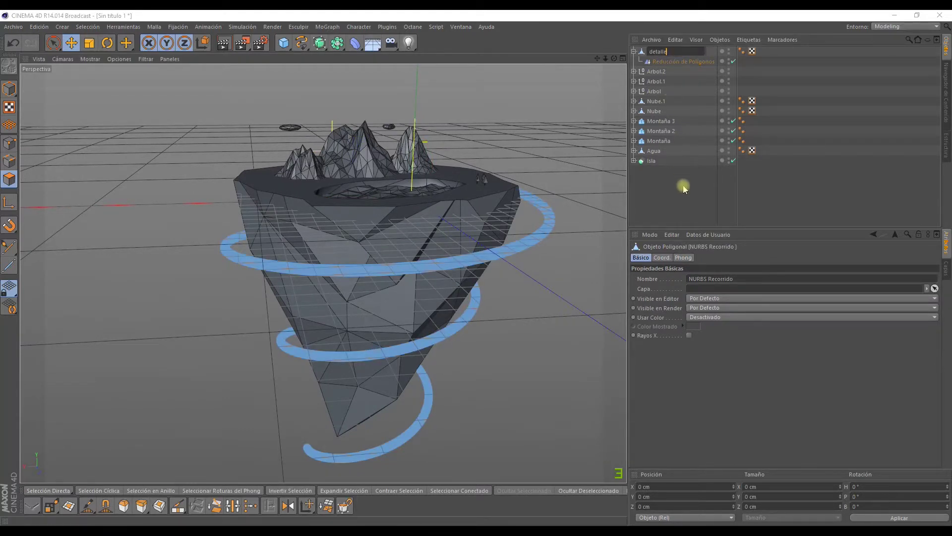
key(Return)
click(634, 52)
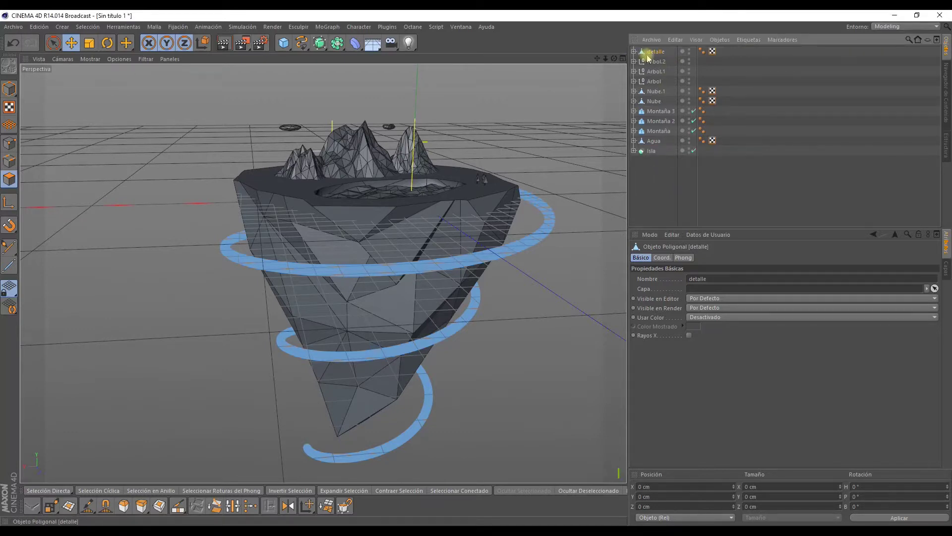
key(ctrl+c)
key(ctrl+v)
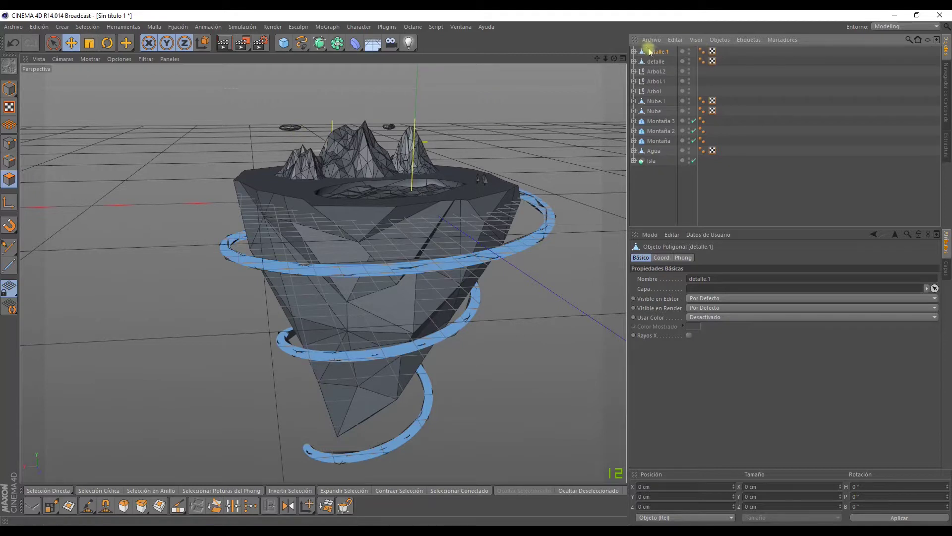
click(9, 89)
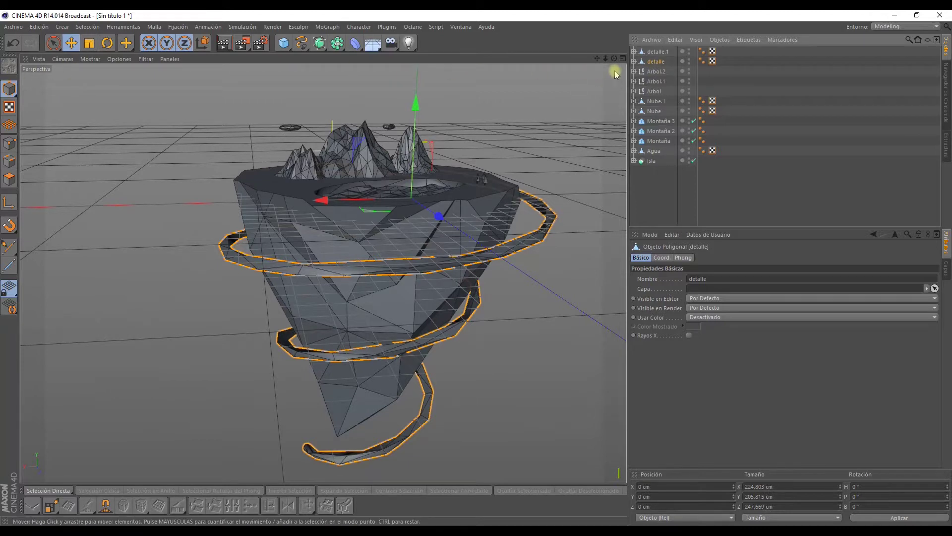
- Move detalle.1 down about 9 cm on Y, below the original spiral
click(657, 52)
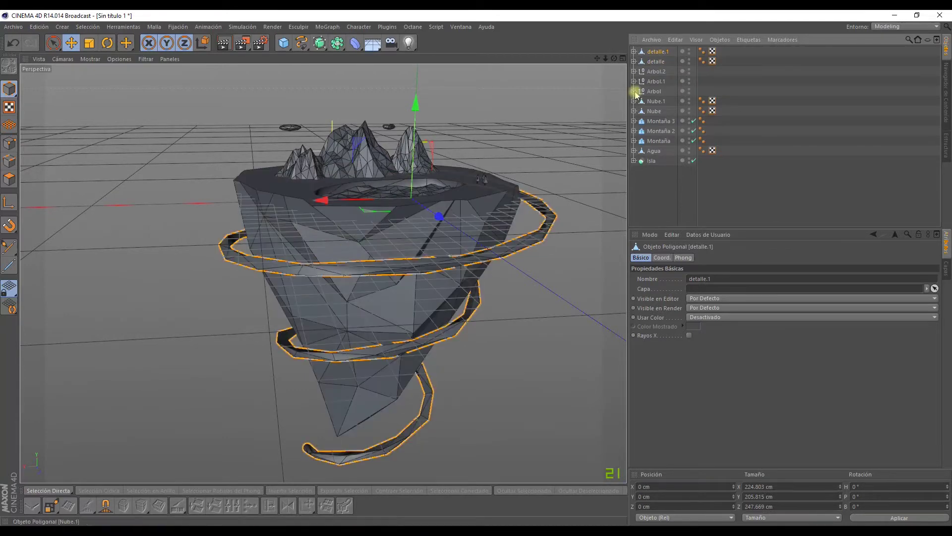
click(107, 43)
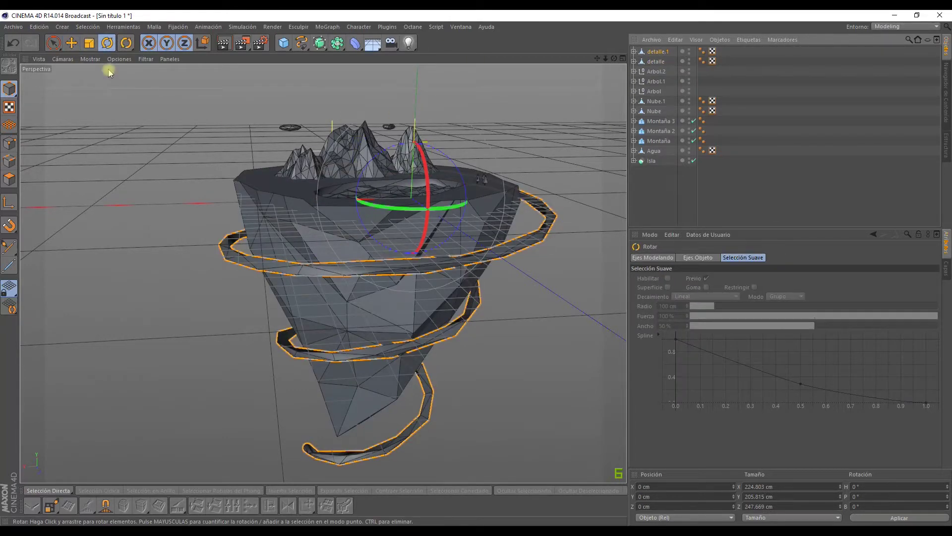
click(71, 42)
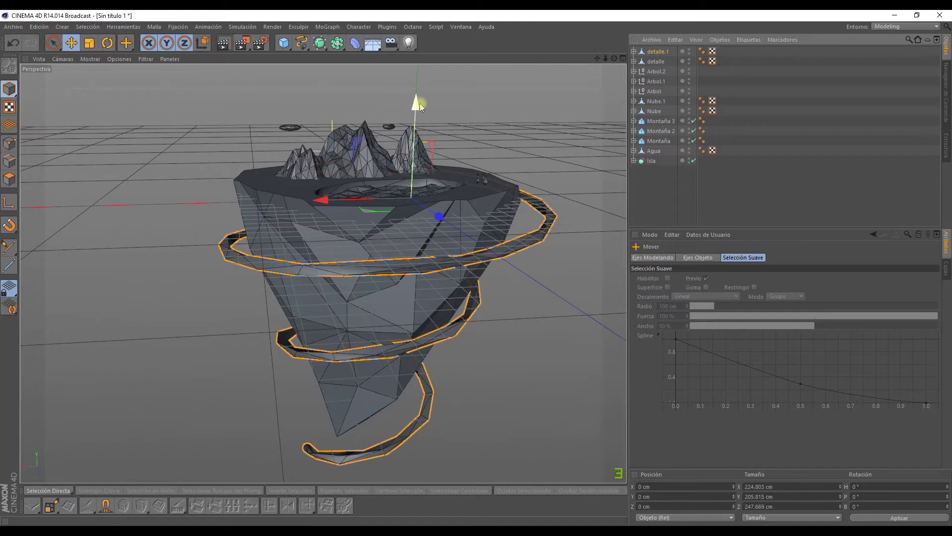
drag(419, 106, 418, 122)
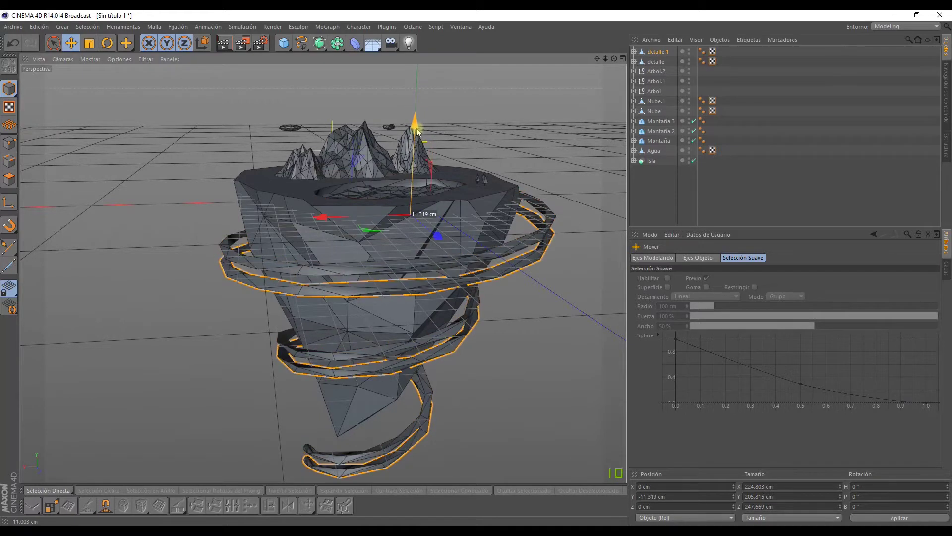
click(634, 53)
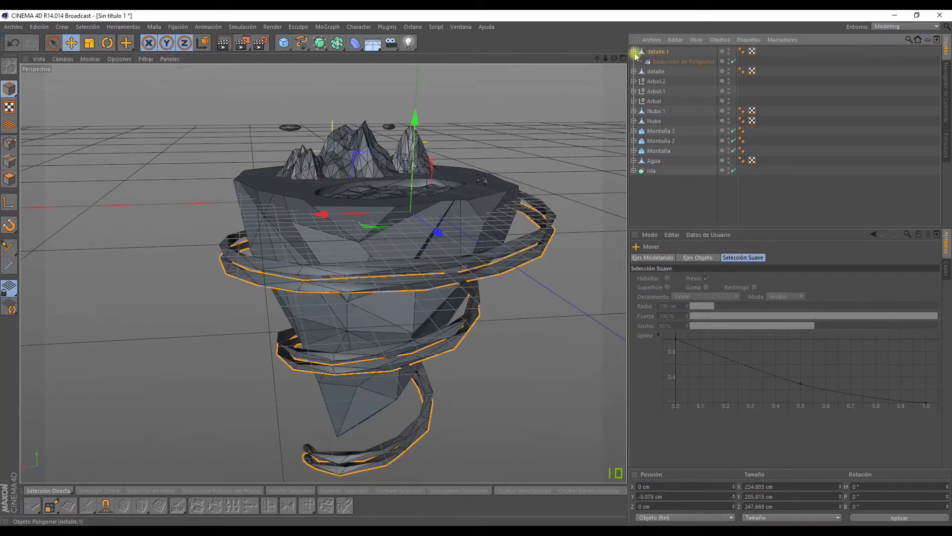
click(672, 61)
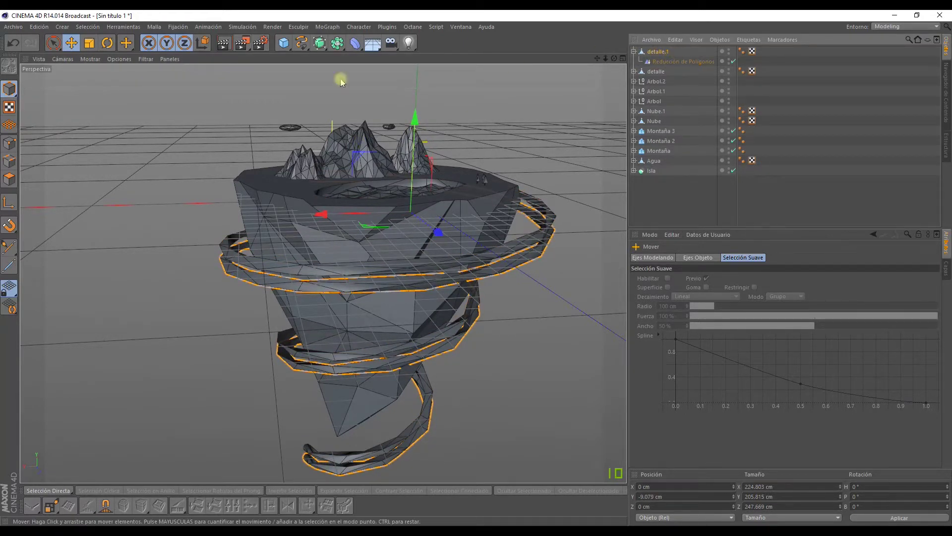
click(695, 193)
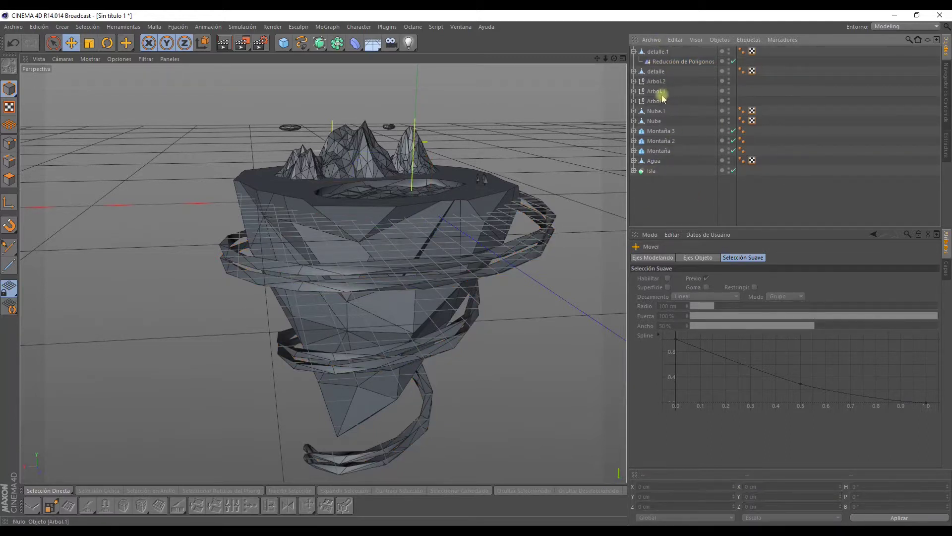
click(457, 186)
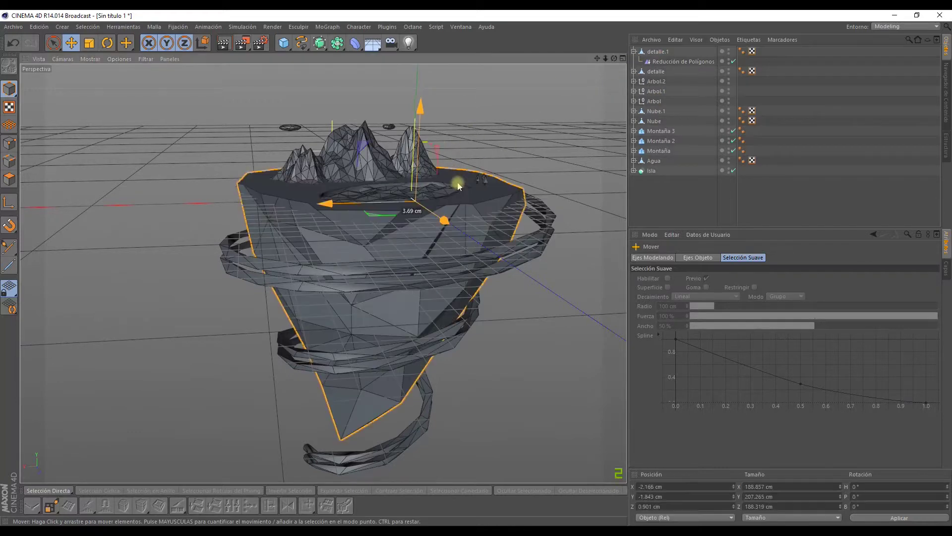
key(super)
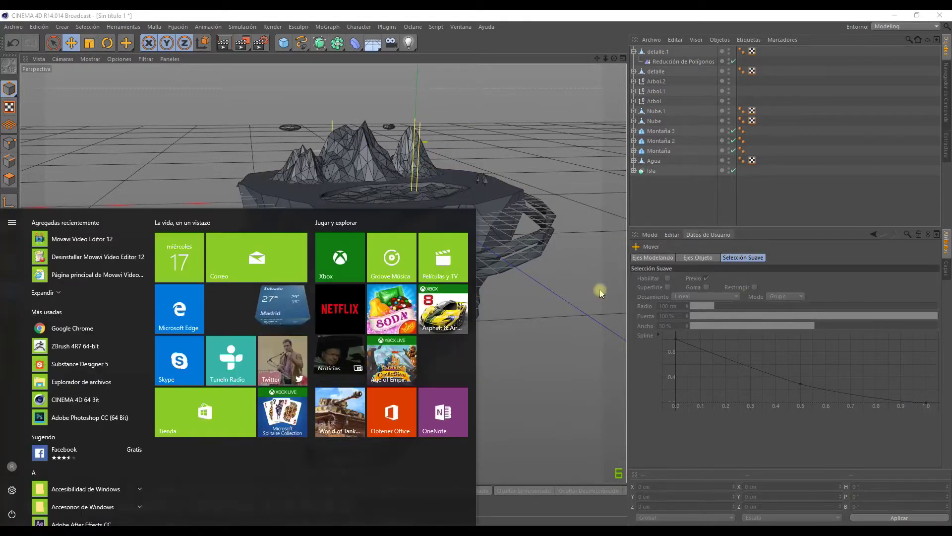
click(602, 287)
- Try twisting detalle.1 around its vertical axis, undo it, and orbit to check the doubled band
click(658, 52)
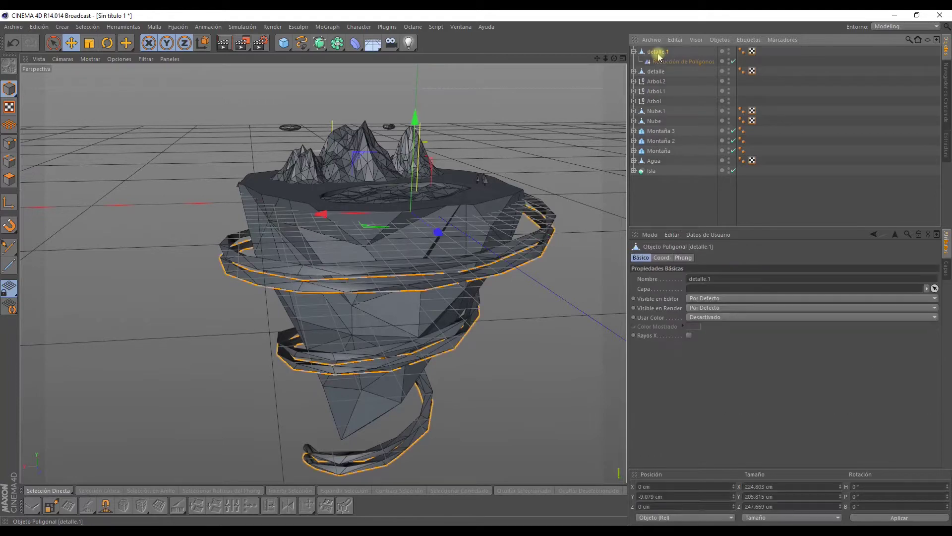
click(107, 43)
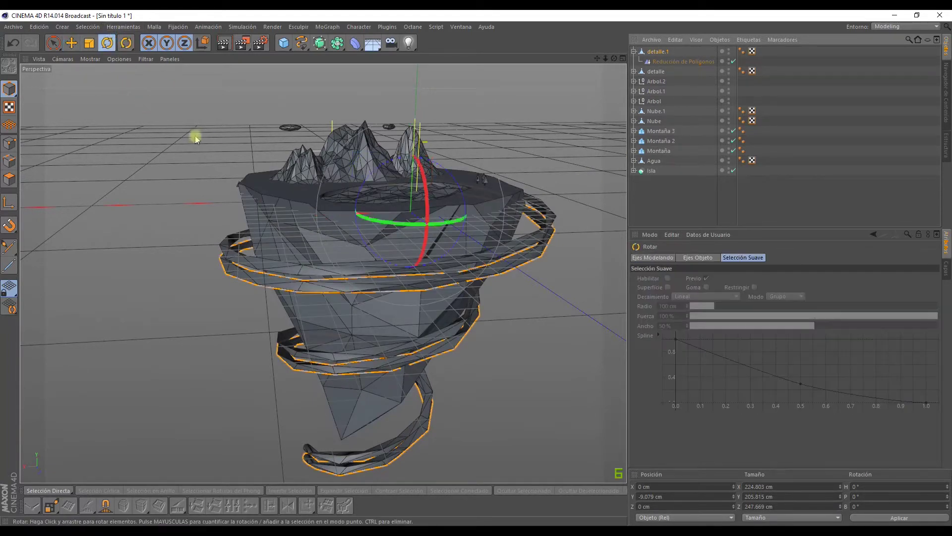
mouse_move(386, 231)
mouse_down()
mouse_move(418, 215)
mouse_move(436, 218)
mouse_up()
key(ctrl+z)
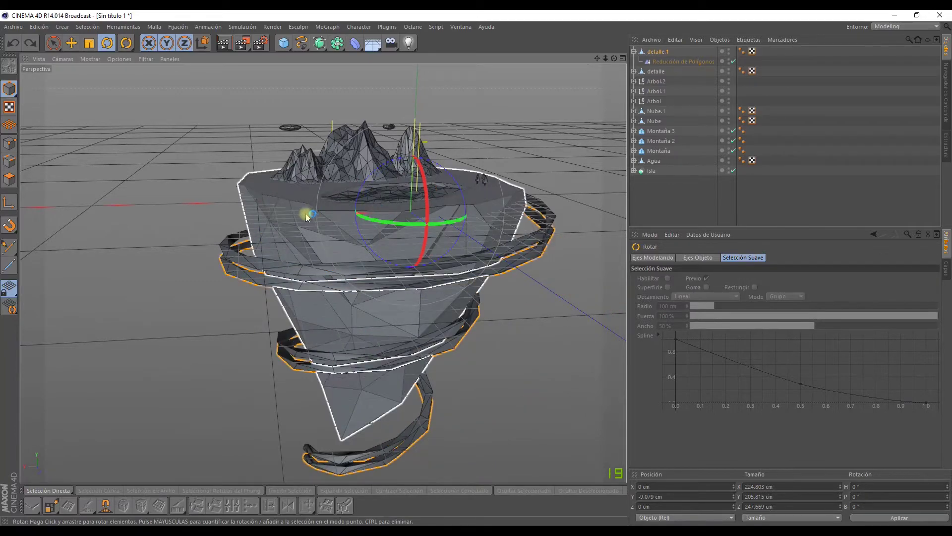
mouse_move(308, 213)
alt+mouse_down()
mouse_move(429, 242)
mouse_move(355, 215)
mouse_move(283, 259)
alt+mouse_up()
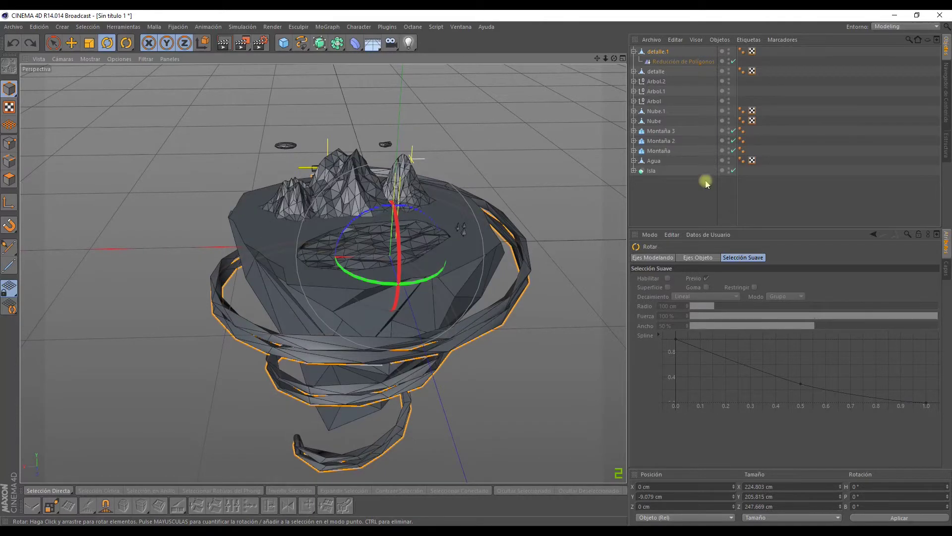
click(638, 208)
alt+drag(453, 259, 585, 92)
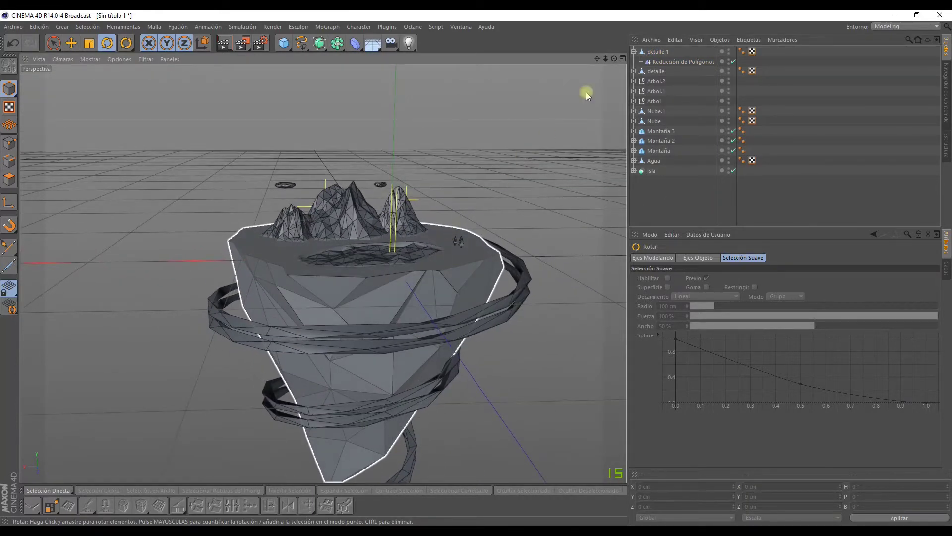
key(Delete)
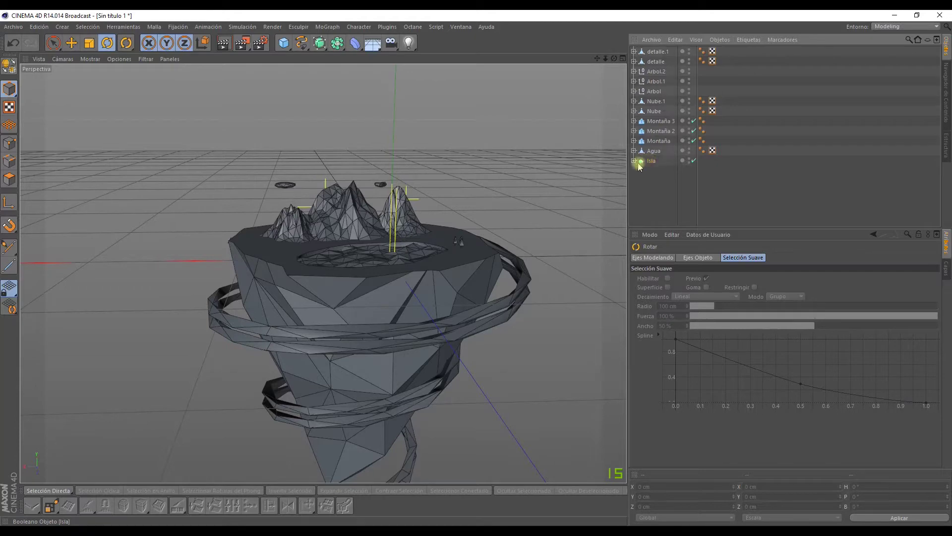
- Duplicate the Isla object as Isla.1, shrink it to about 81%, and lower it about 70 cm
click(641, 161)
alt+drag(495, 145, 321, 338)
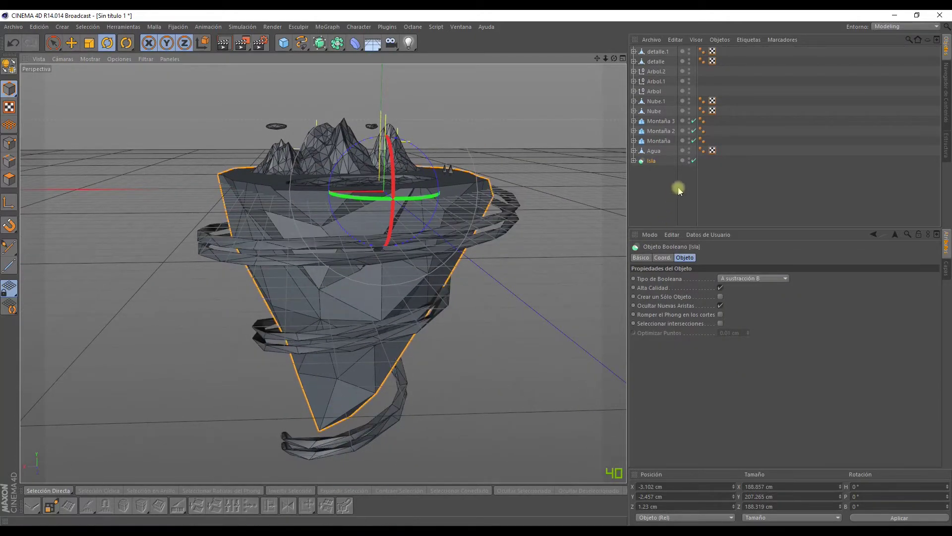
key(ctrl+c)
key(ctrl+v)
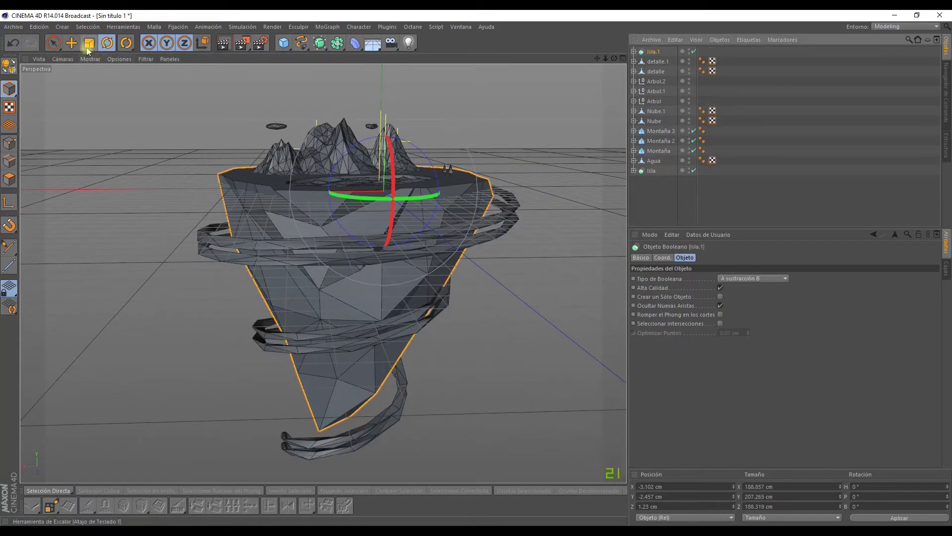
click(69, 44)
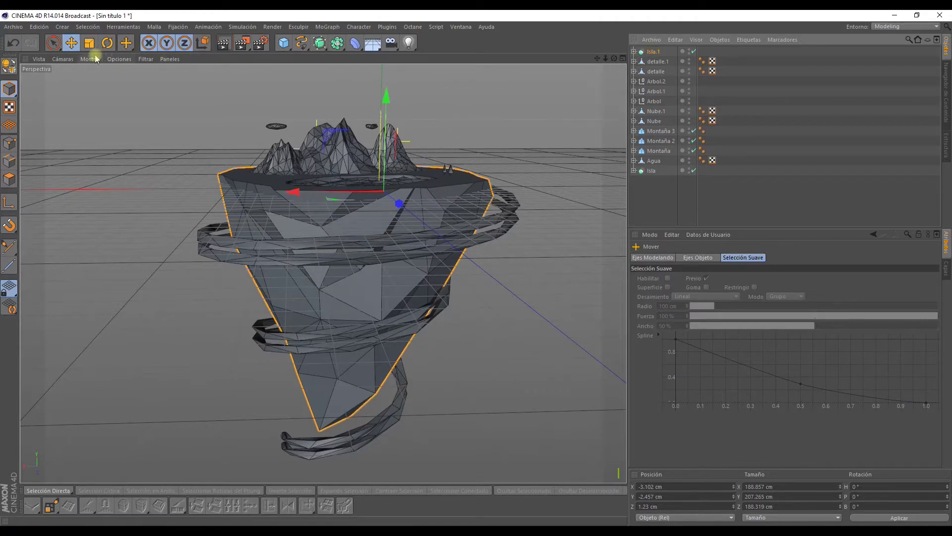
click(97, 46)
drag(472, 129, 367, 157)
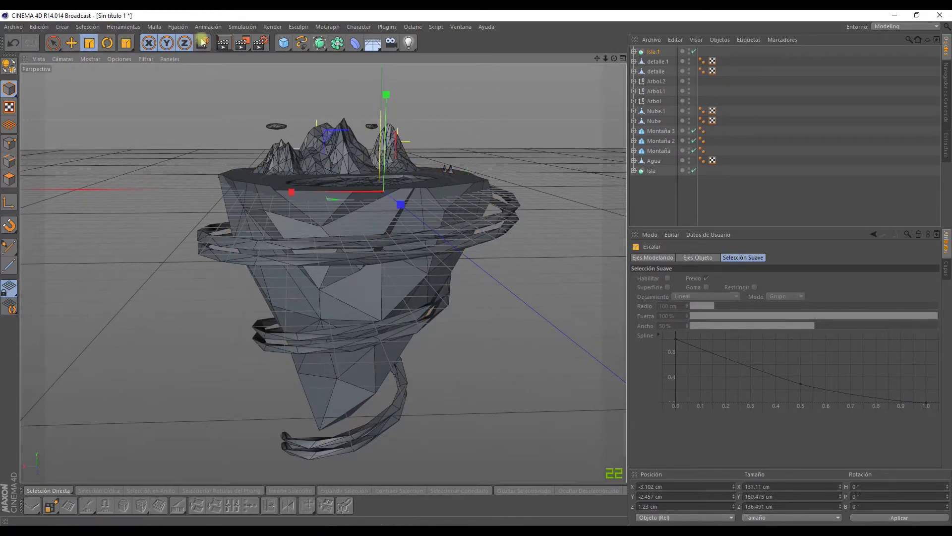
click(74, 41)
drag(383, 113, 382, 208)
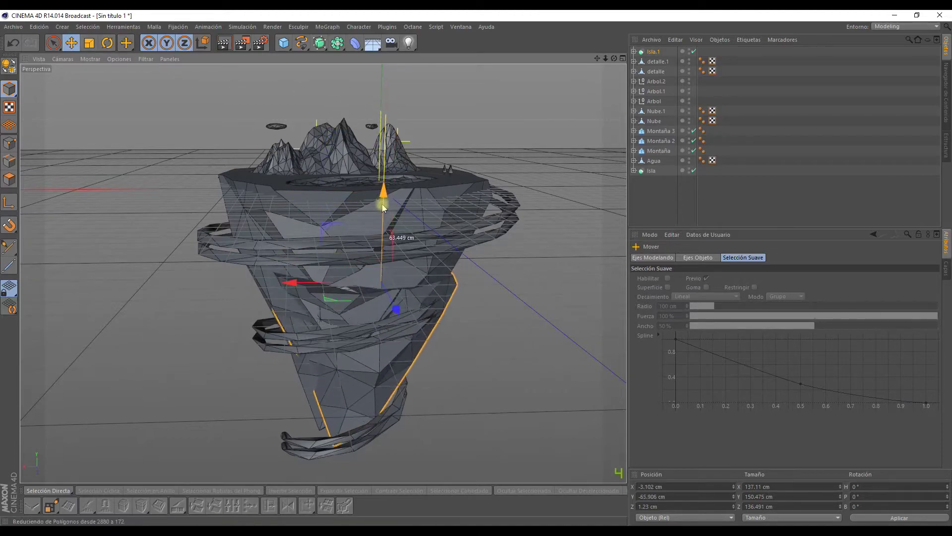
- Stretch Isla.1 along its depth and lower it further
scroll(220, 144, up, 3)
scroll(221, 144, up, 2)
scroll(221, 144, up, 3)
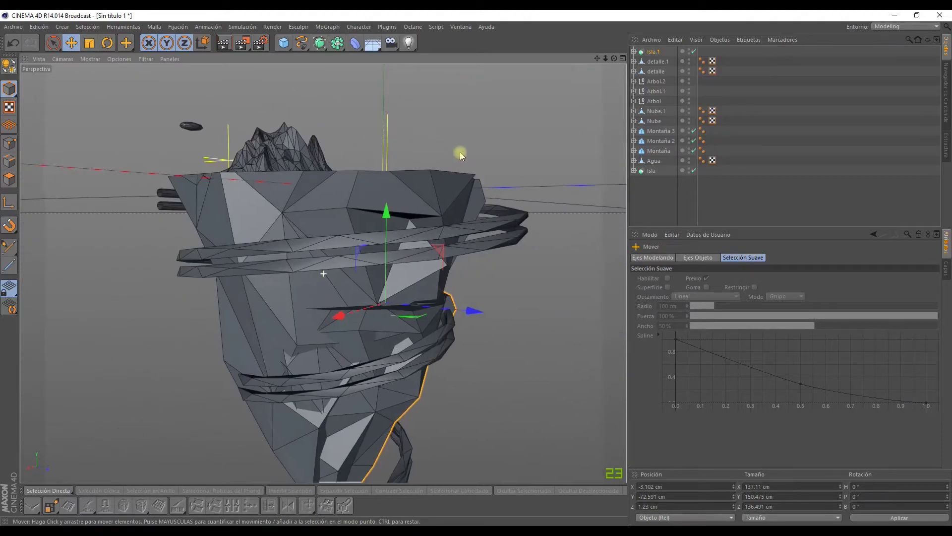
scroll(219, 102, up, 3)
scroll(220, 101, down, 3)
mouse_move(220, 102)
alt+mouse_down()
mouse_move(128, 138)
mouse_move(90, 58)
alt+mouse_up()
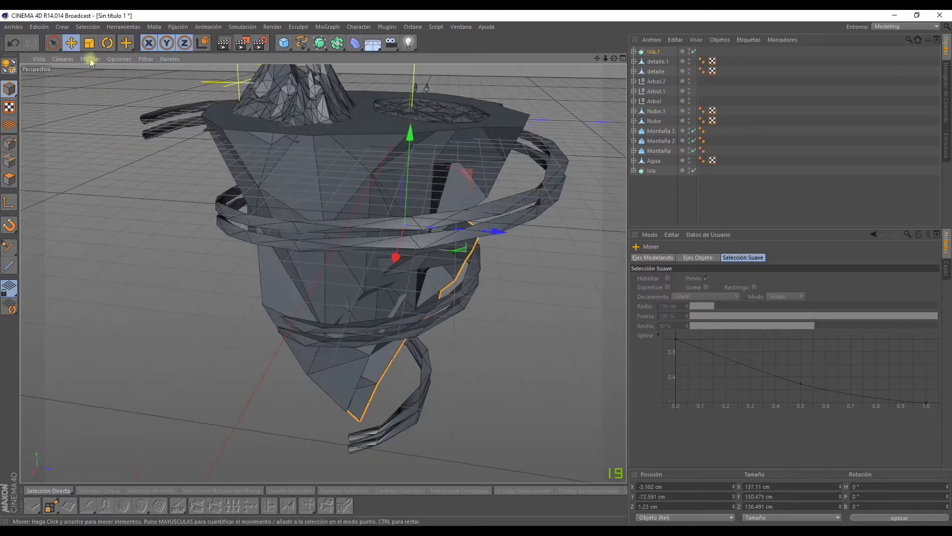
click(90, 43)
mouse_move(497, 230)
mouse_down()
mouse_move(418, 266)
mouse_move(310, 246)
mouse_move(287, 198)
mouse_move(172, 147)
mouse_up()
mouse_move(101, 68)
alt+mouse_down()
mouse_move(346, 142)
mouse_move(346, 167)
mouse_move(419, 265)
mouse_move(542, 266)
mouse_move(513, 249)
mouse_move(494, 254)
mouse_move(491, 273)
mouse_move(100, 61)
alt+mouse_up()
- Narrow Isla.1, shrink it to about 84%, then offset it along X and lower it about 11 cm
click(89, 42)
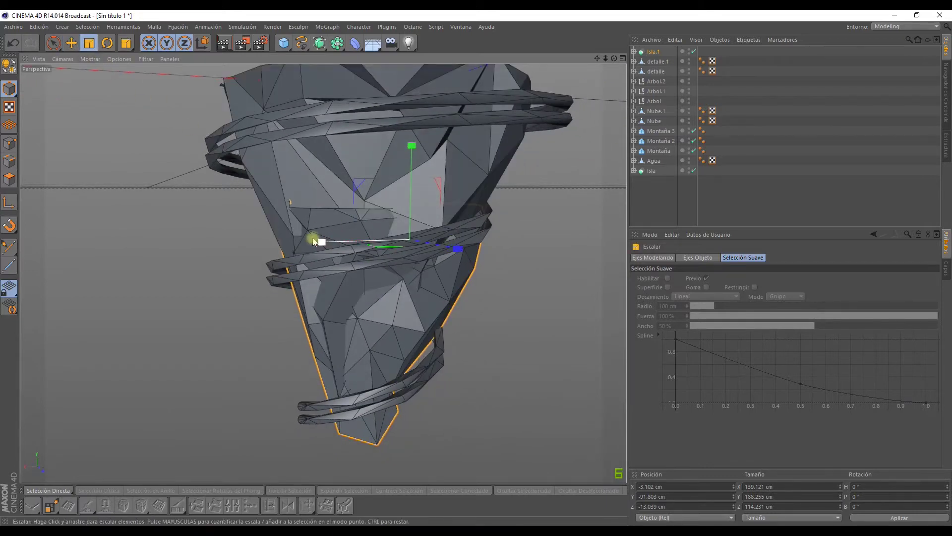
mouse_move(320, 242)
mouse_down()
mouse_move(424, 239)
mouse_move(395, 233)
mouse_move(381, 284)
mouse_move(379, 187)
mouse_move(410, 241)
mouse_move(391, 228)
mouse_up()
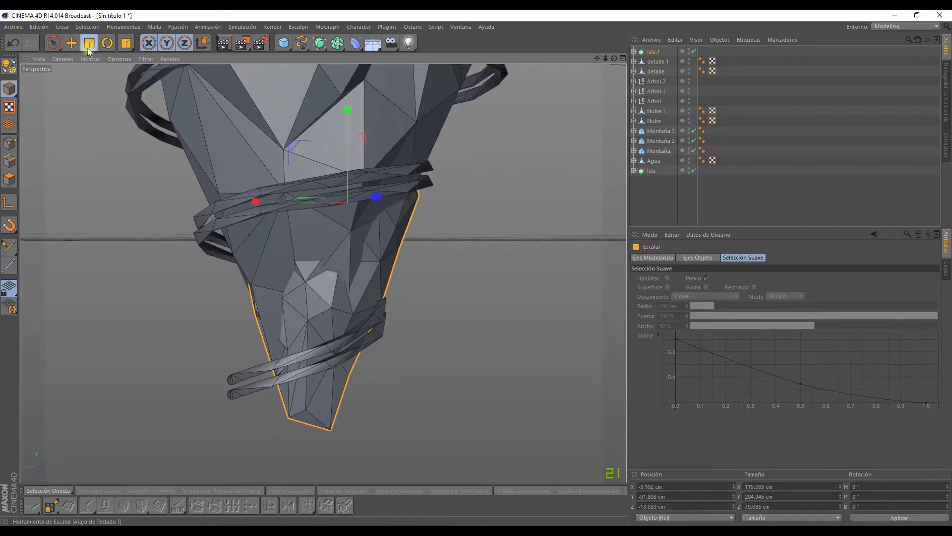
drag(89, 160, 51, 190)
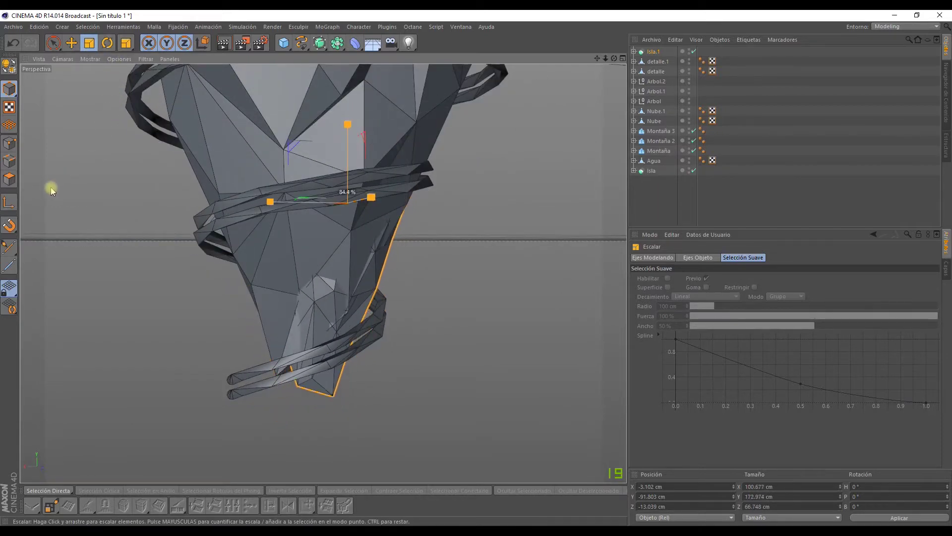
click(71, 43)
drag(372, 196, 366, 203)
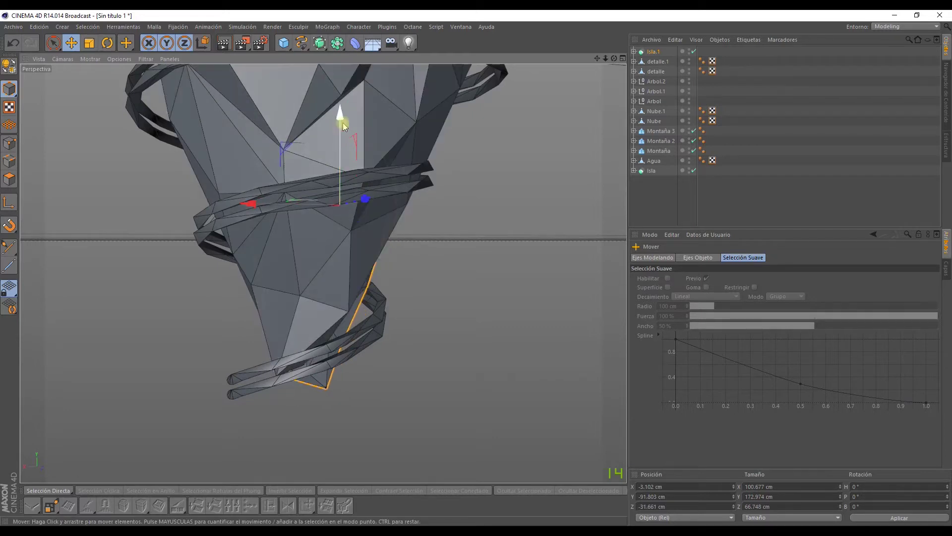
mouse_move(342, 119)
mouse_down()
mouse_move(323, 181)
mouse_move(387, 186)
mouse_up()
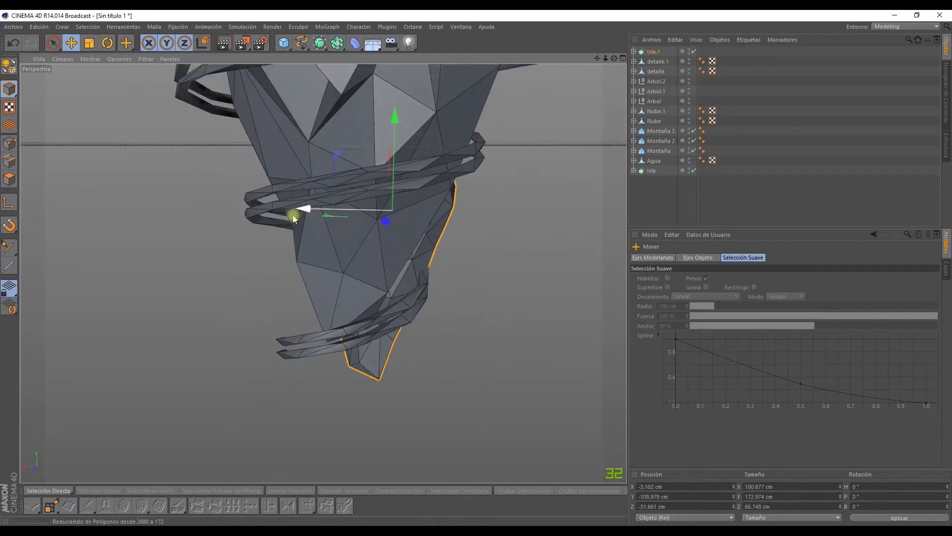
drag(297, 210, 278, 212)
mouse_move(373, 123)
mouse_down()
mouse_move(399, 208)
mouse_move(423, 192)
mouse_move(397, 327)
mouse_move(383, 281)
mouse_move(409, 247)
mouse_up()
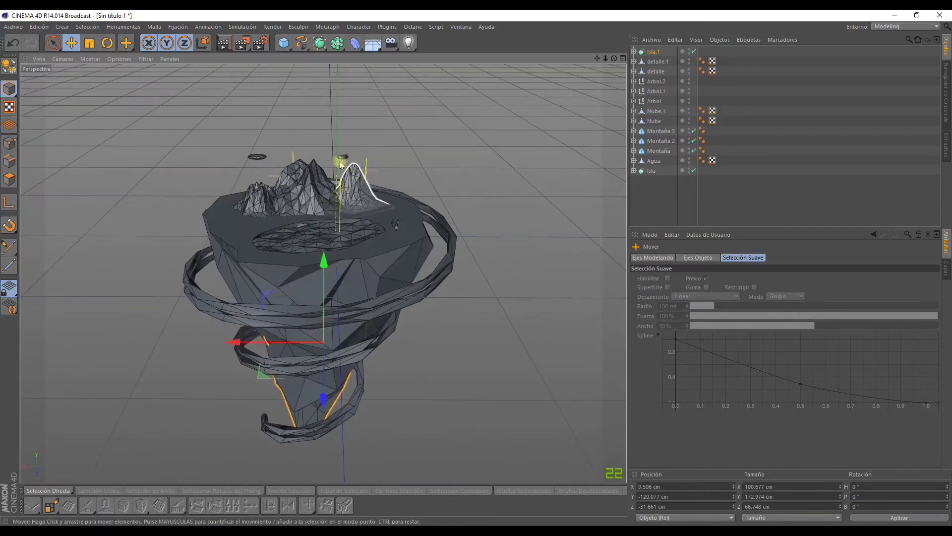
click(665, 180)
mouse_move(337, 212)
alt+mouse_down()
mouse_move(318, 236)
mouse_move(308, 192)
alt+mouse_up()
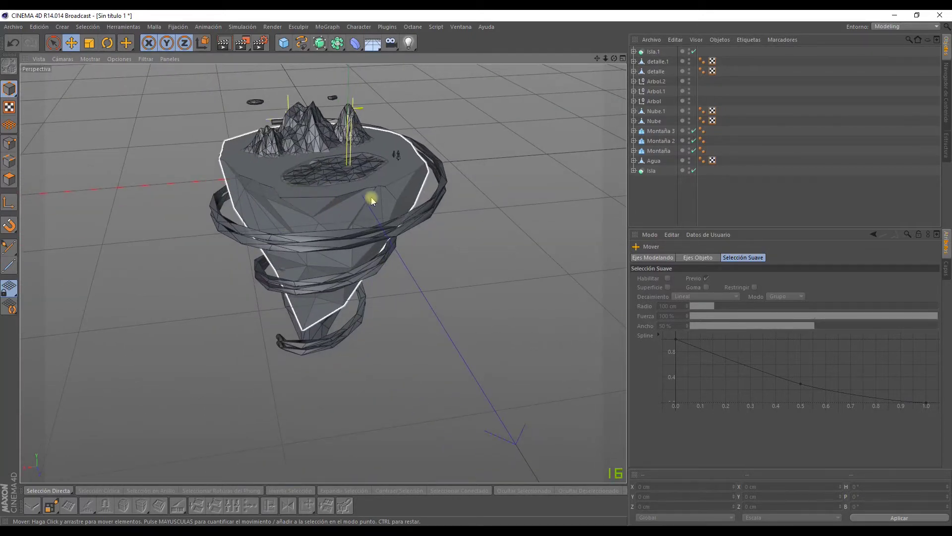
mouse_move(371, 200)
alt+mouse_down()
mouse_move(293, 155)
mouse_move(314, 185)
mouse_move(327, 109)
mouse_move(340, 164)
mouse_move(329, 158)
mouse_move(341, 304)
mouse_move(365, 404)
mouse_move(433, 333)
mouse_move(415, 293)
mouse_move(404, 297)
mouse_move(436, 258)
alt+mouse_up()
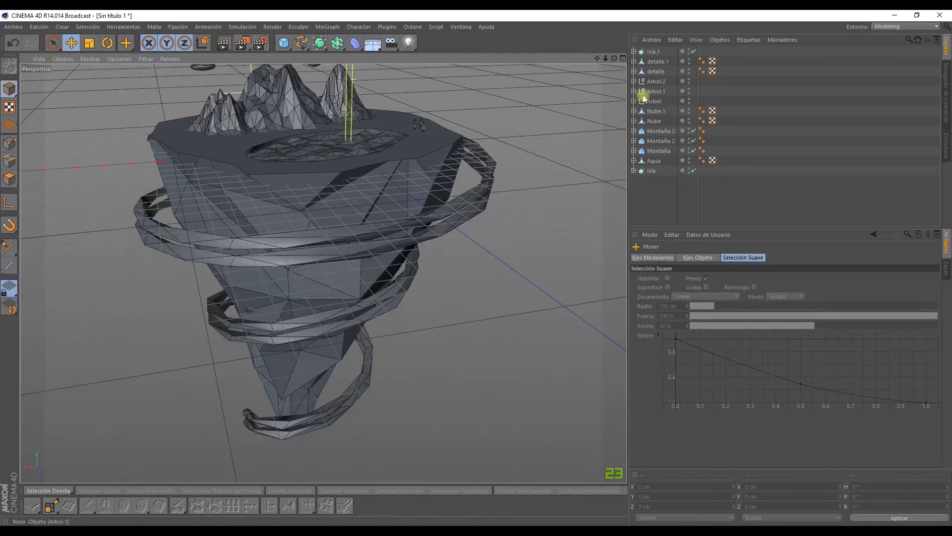
mouse_move(251, 174)
alt+mouse_down()
mouse_move(279, 213)
mouse_move(265, 249)
mouse_move(317, 207)
mouse_move(238, 162)
mouse_move(319, 272)
mouse_move(304, 195)
mouse_move(334, 227)
mouse_move(299, 127)
mouse_move(394, 176)
alt+mouse_up()
- Select the Copa canopy inside the Arbol.2 tree
scroll(452, 206, up, 3)
scroll(468, 206, up, 3)
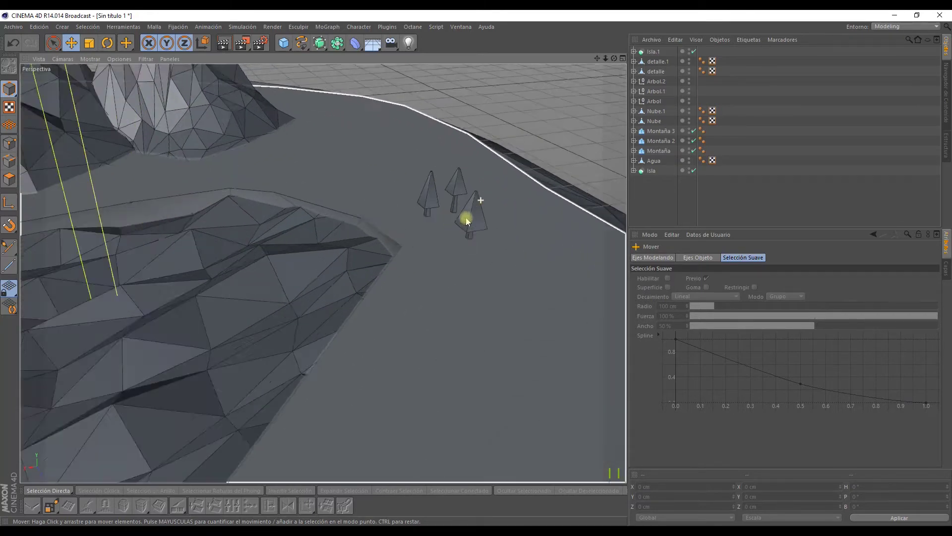
scroll(463, 217, up, 3)
click(472, 218)
alt+drag(559, 181, 457, 180)
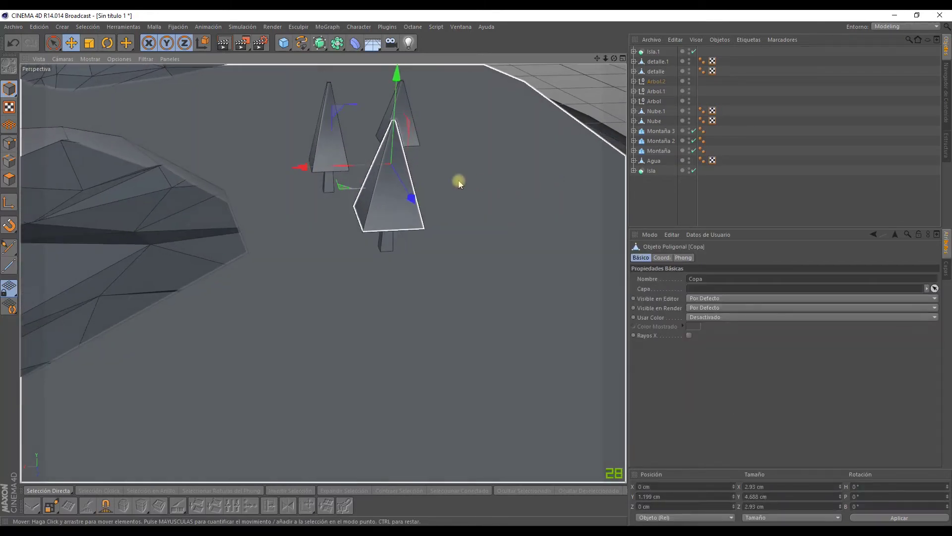
scroll(431, 175, up, 3)
scroll(431, 174, down, 2)
click(654, 81)
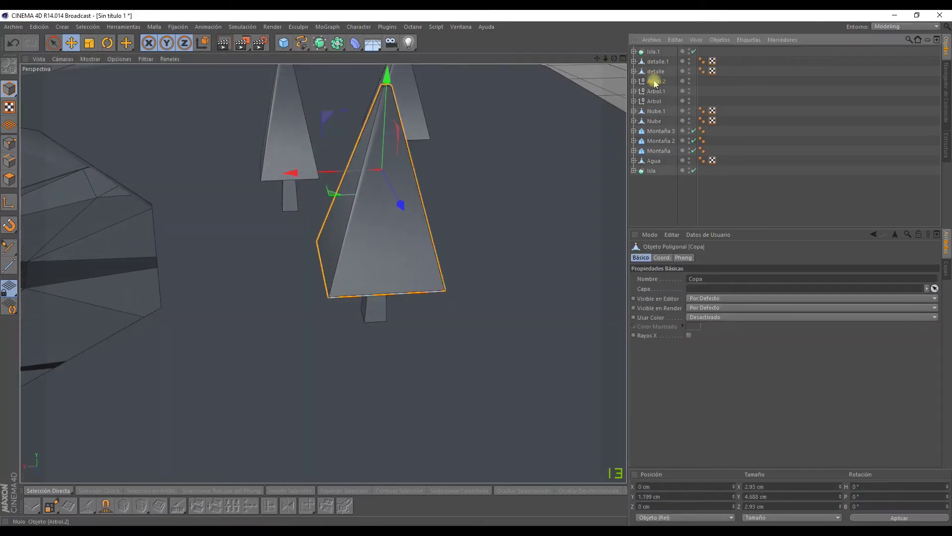
click(634, 81)
click(659, 91)
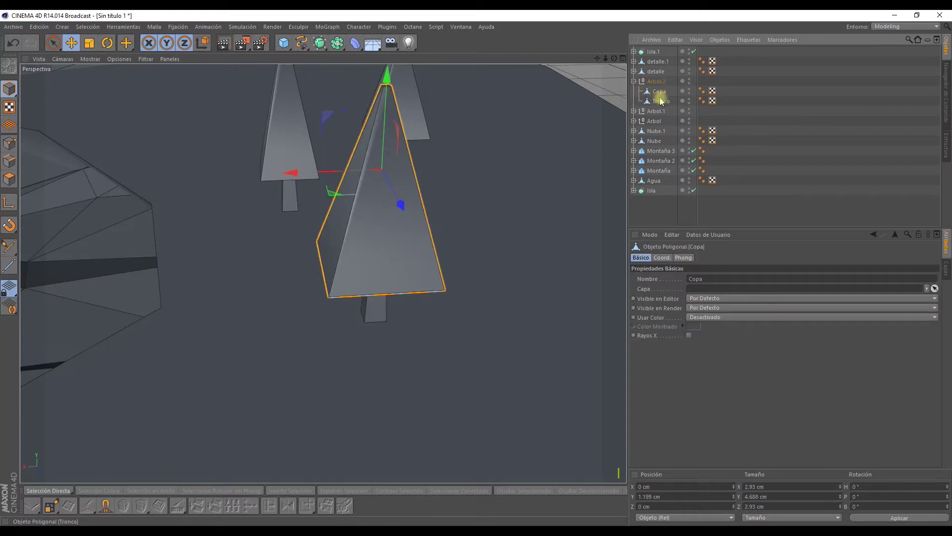
scroll(437, 179, down, 1)
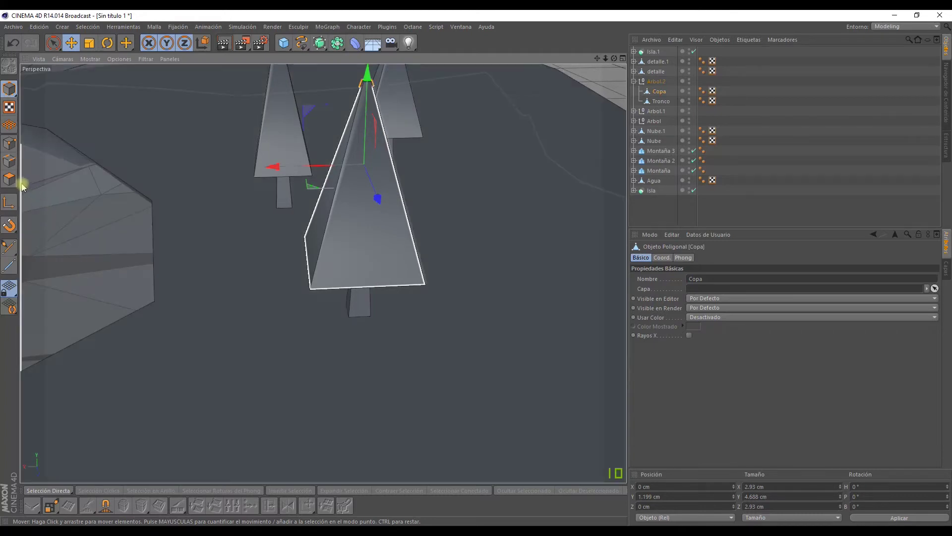
- In Polygons mode, pick the Seccionar knife with Sólo Visibles unchecked and show four viewports
click(10, 180)
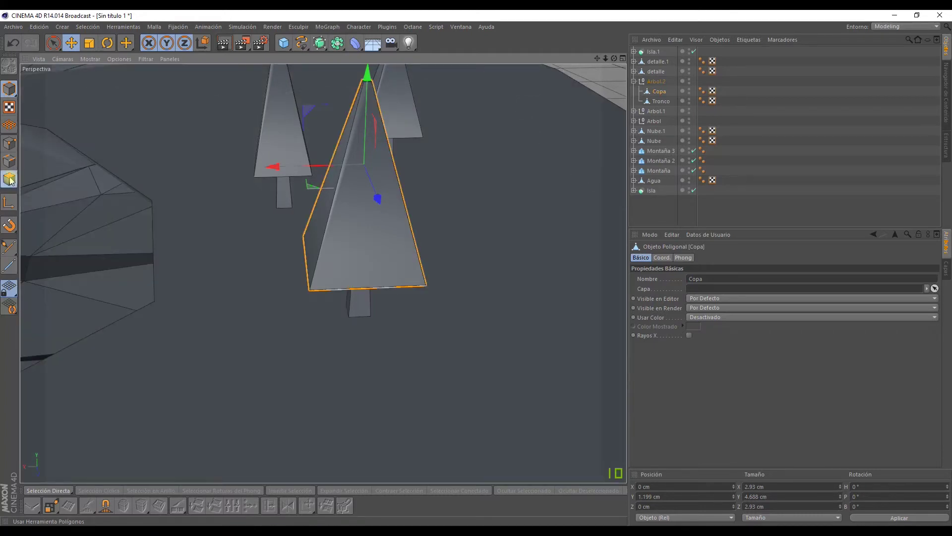
click(10, 180)
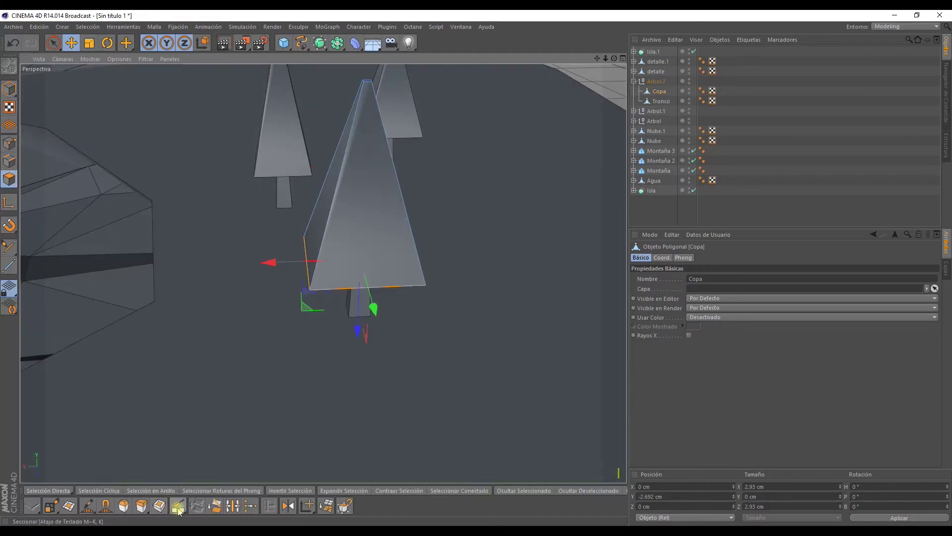
click(176, 506)
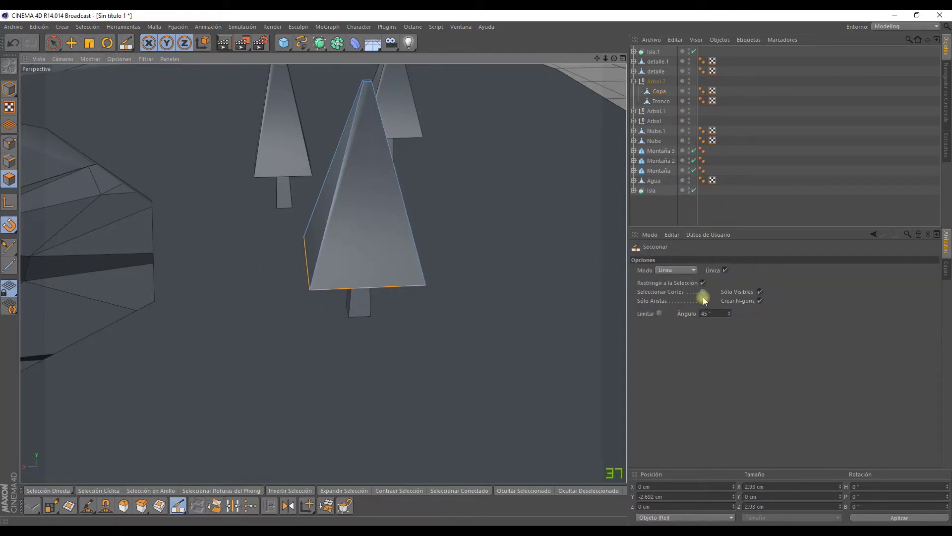
click(760, 292)
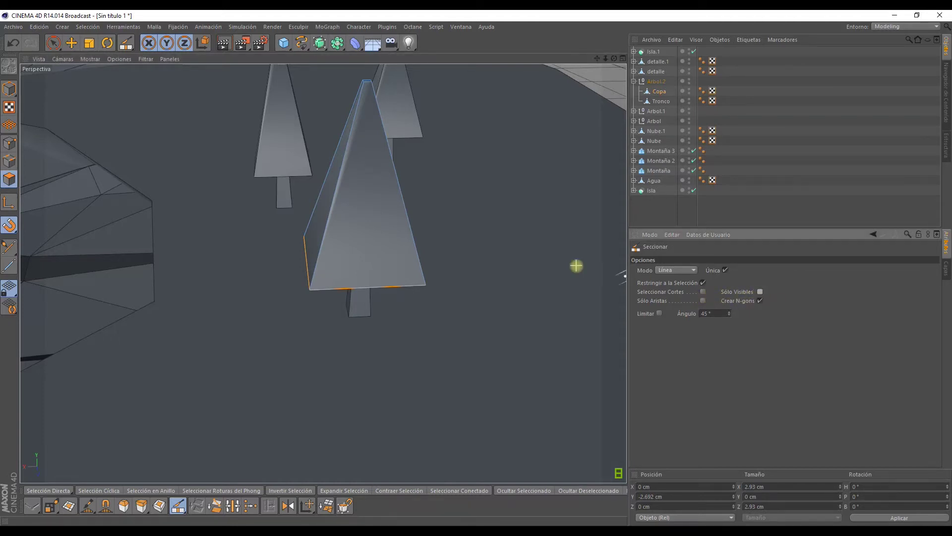
click(624, 59)
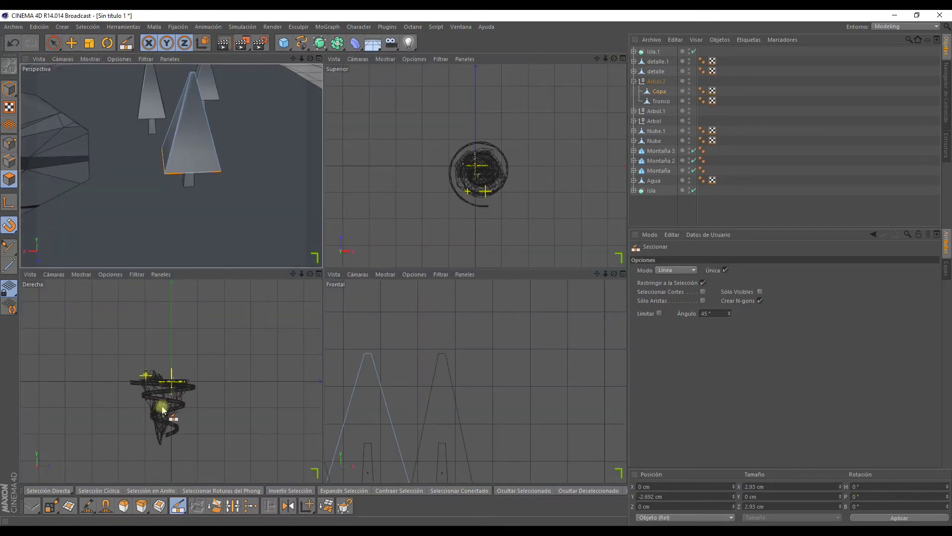
- Zoom the Derecha view in on the Arbol.2 canopy and clear its polygon selection
scroll(163, 408, up, 2)
scroll(198, 386, up, 2)
scroll(239, 367, up, 3)
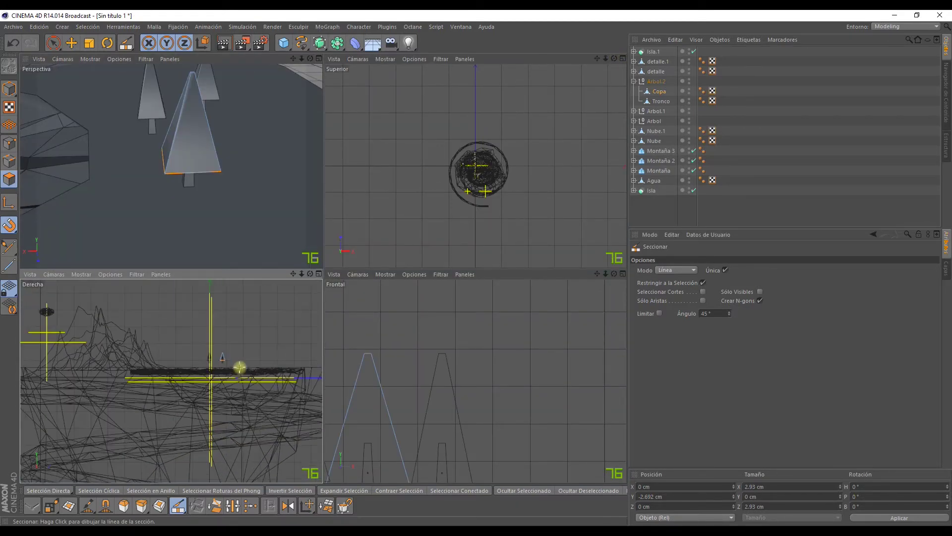
scroll(240, 367, up, 2)
scroll(233, 361, up, 2)
click(53, 43)
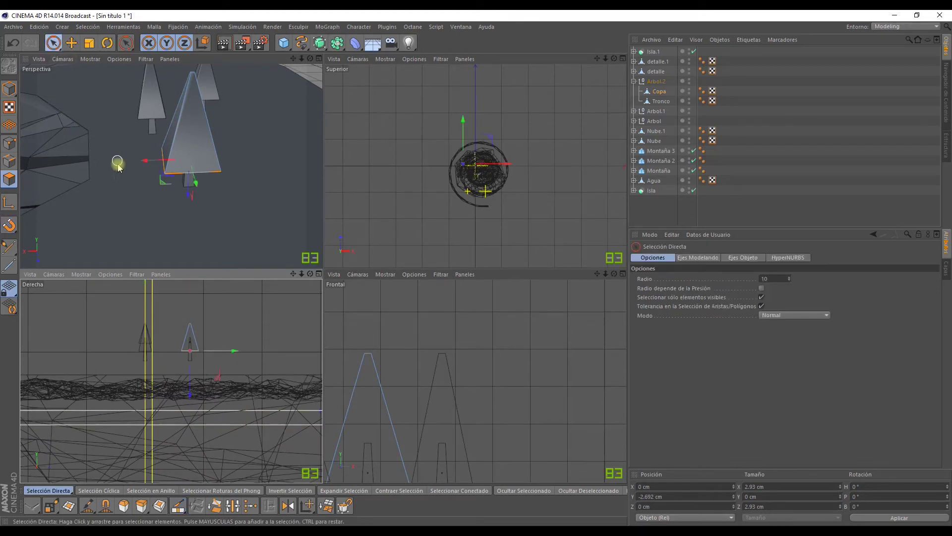
scroll(200, 327, up, 3)
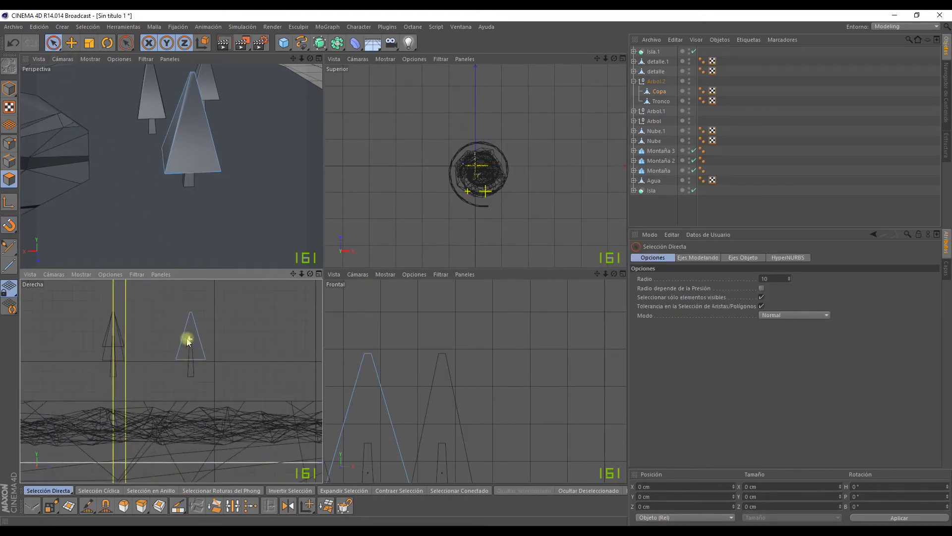
scroll(200, 328, up, 2)
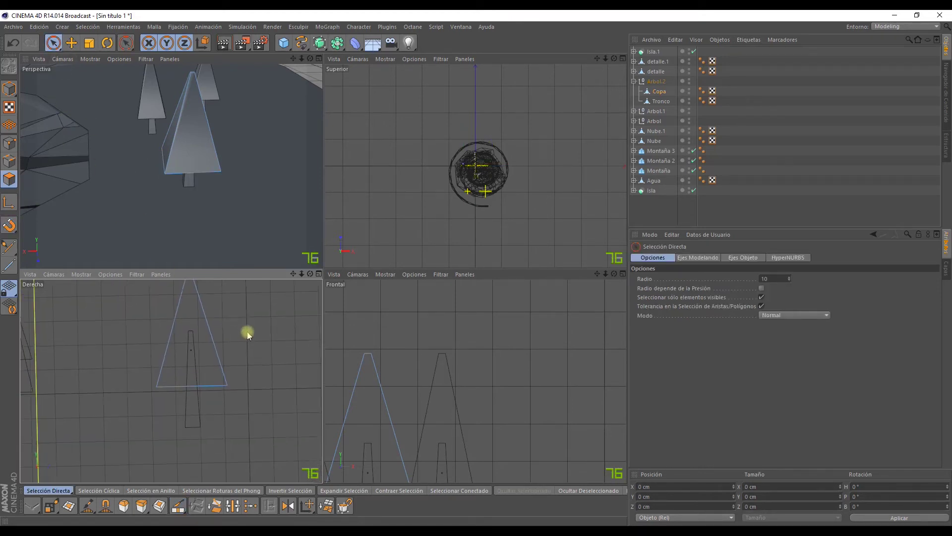
alt+middle_drag(246, 330, 239, 347)
click(196, 357)
click(226, 362)
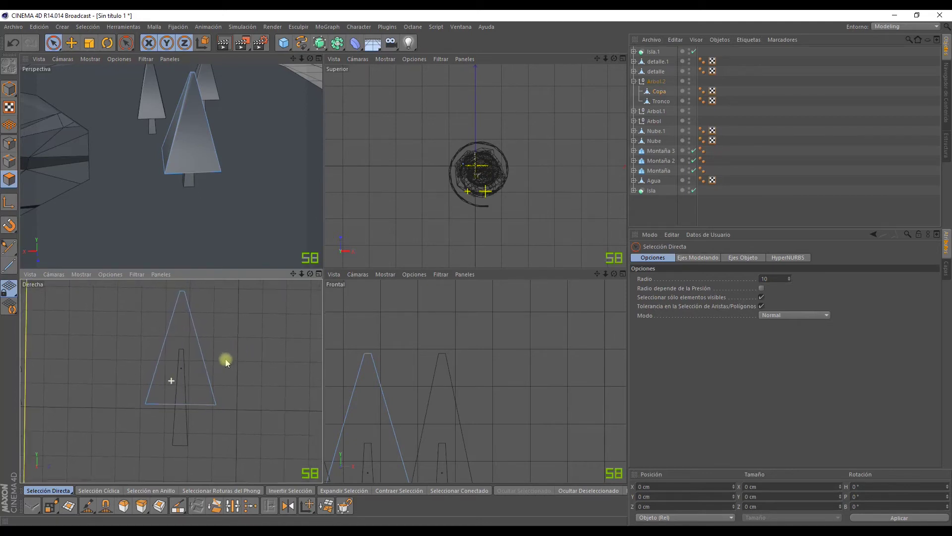
- Knife a horizontal cut across the canopy's middle, then maximize the Perspective view again
click(177, 505)
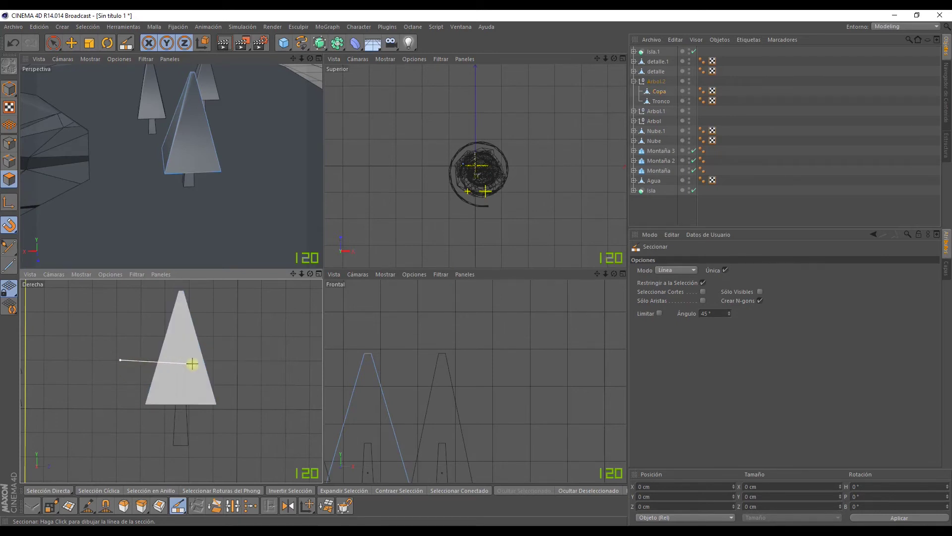
mouse_move(191, 364)
mouse_down()
mouse_move(249, 359)
mouse_move(252, 333)
mouse_up()
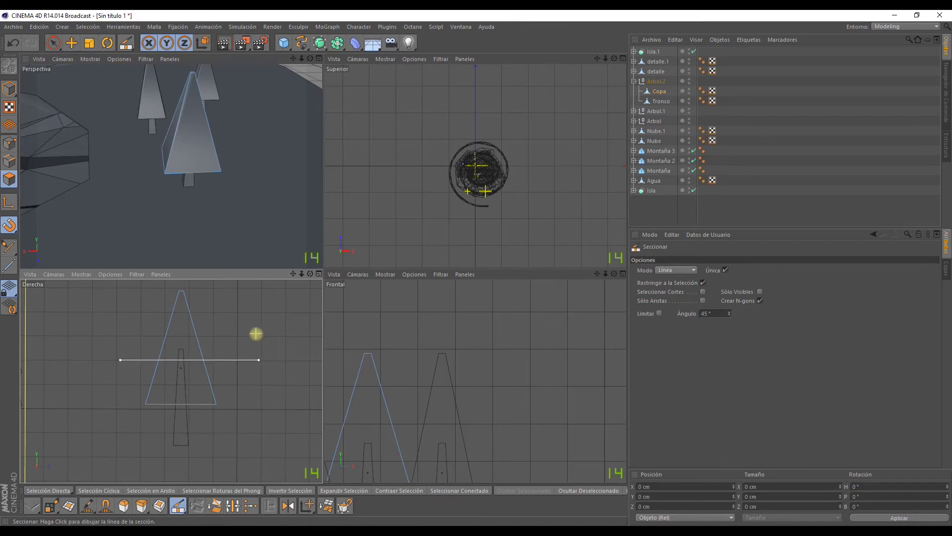
drag(256, 334, 257, 337)
alt+drag(187, 208, 206, 200)
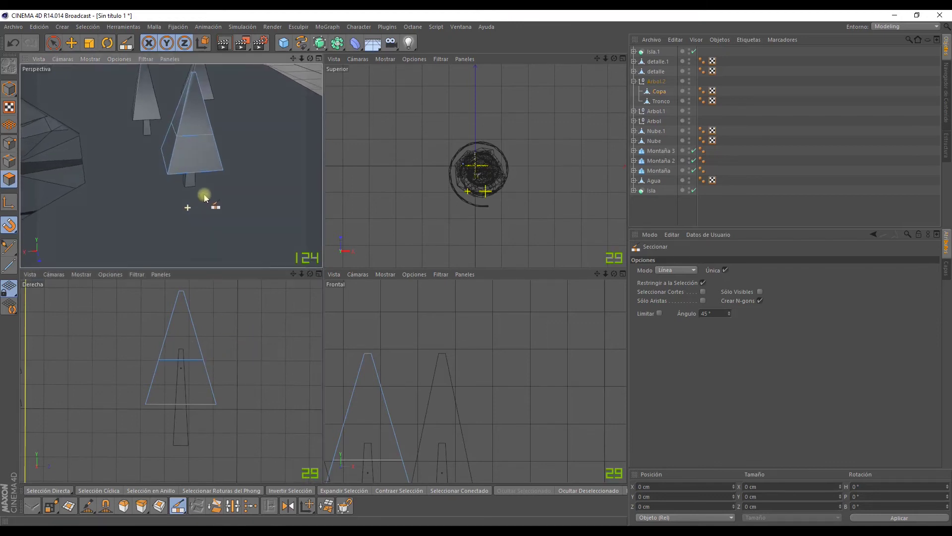
click(317, 59)
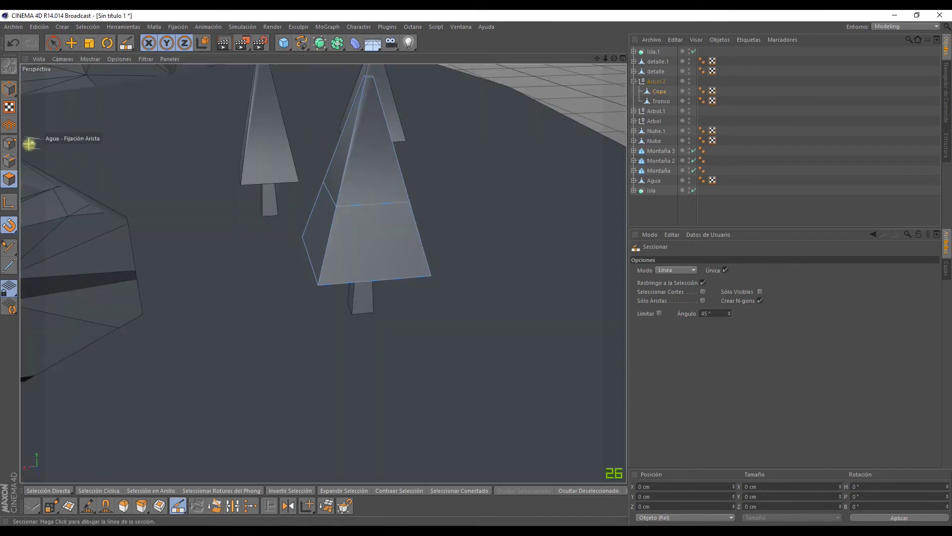
- In Points mode, live-select the points on the canopy's new middle edge
click(9, 144)
click(54, 42)
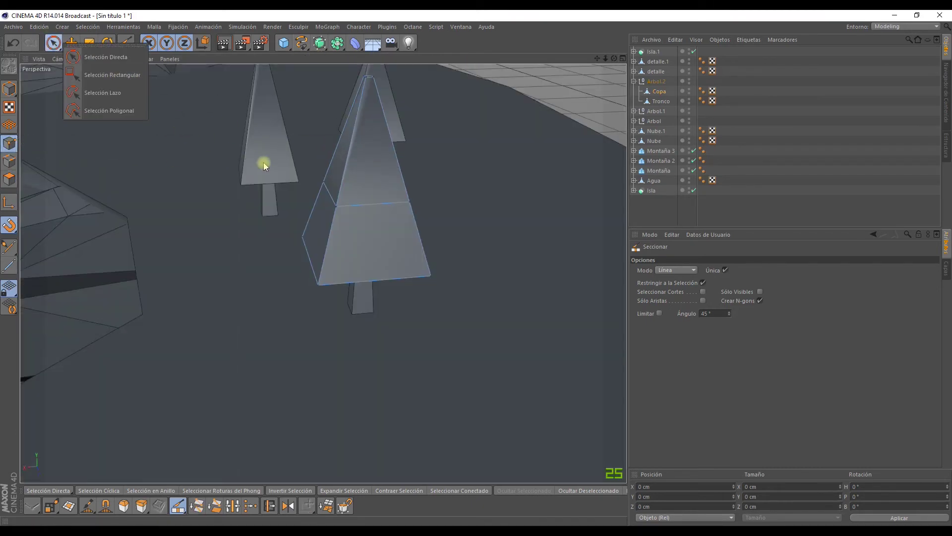
click(114, 57)
click(325, 194)
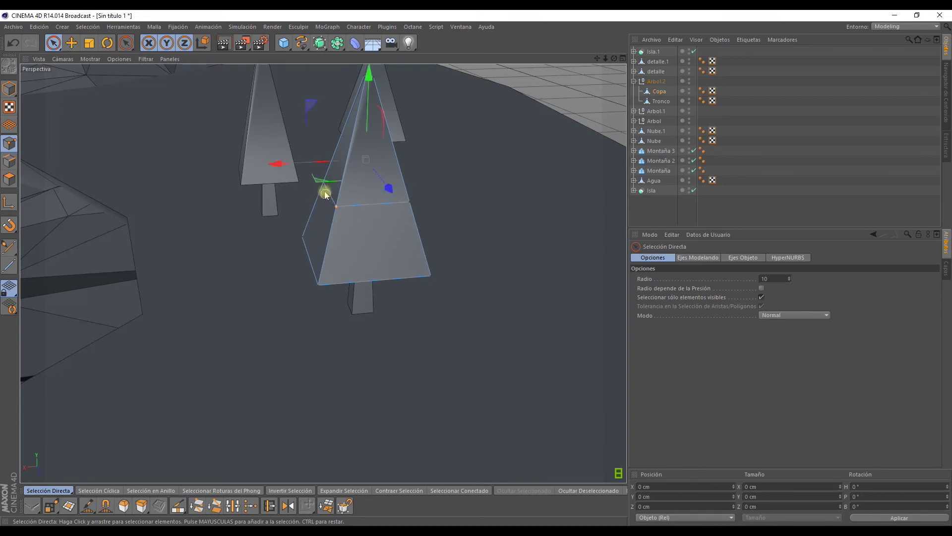
alt+drag(355, 209, 400, 222)
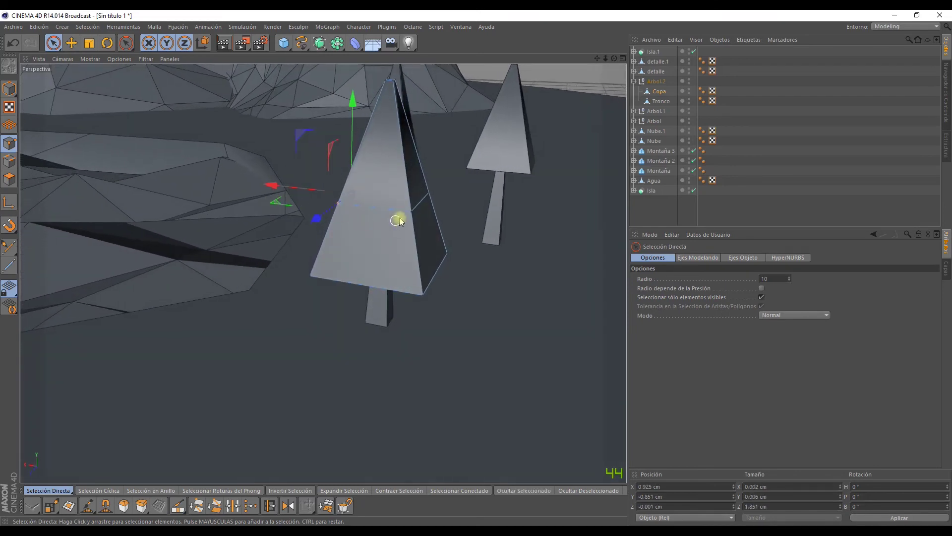
shift+click(434, 190)
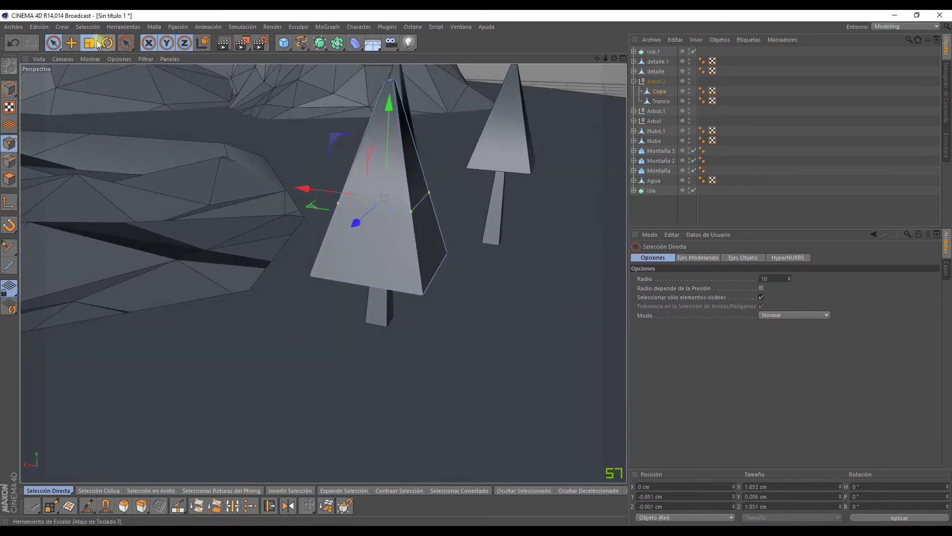
click(236, 222)
mouse_move(255, 167)
alt+mouse_down()
mouse_move(351, 233)
mouse_move(491, 255)
mouse_move(278, 274)
alt+mouse_up()
click(545, 264)
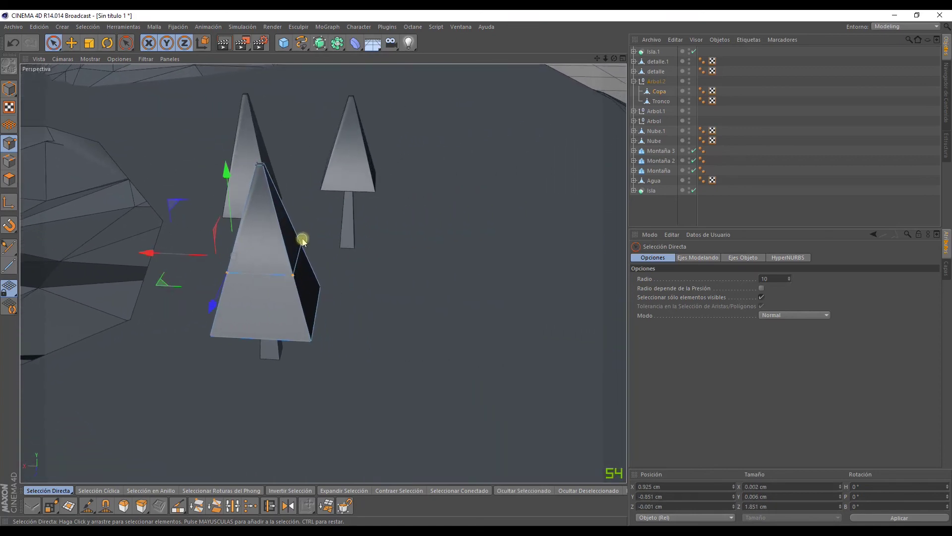
shift+click(302, 240)
- Scale the middle ring of points inward to about 1.53 cm for a tapered silhouette
click(90, 43)
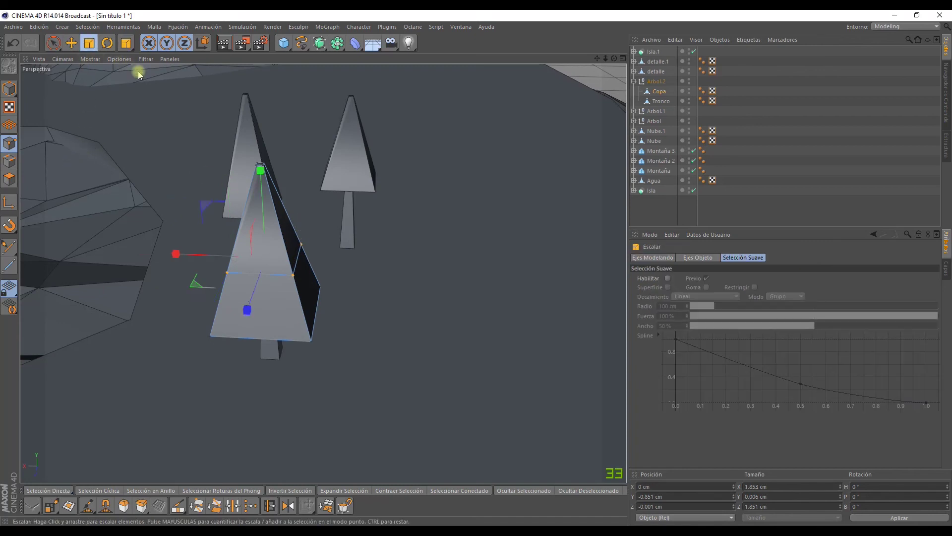
drag(356, 248, 445, 254)
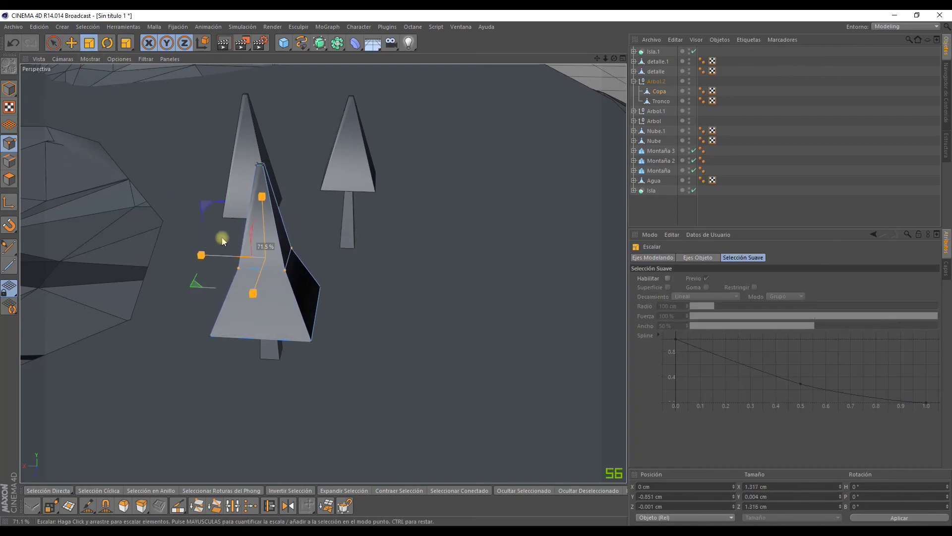
mouse_move(445, 253)
mouse_down()
mouse_move(314, 255)
mouse_move(375, 261)
mouse_up()
click(389, 261)
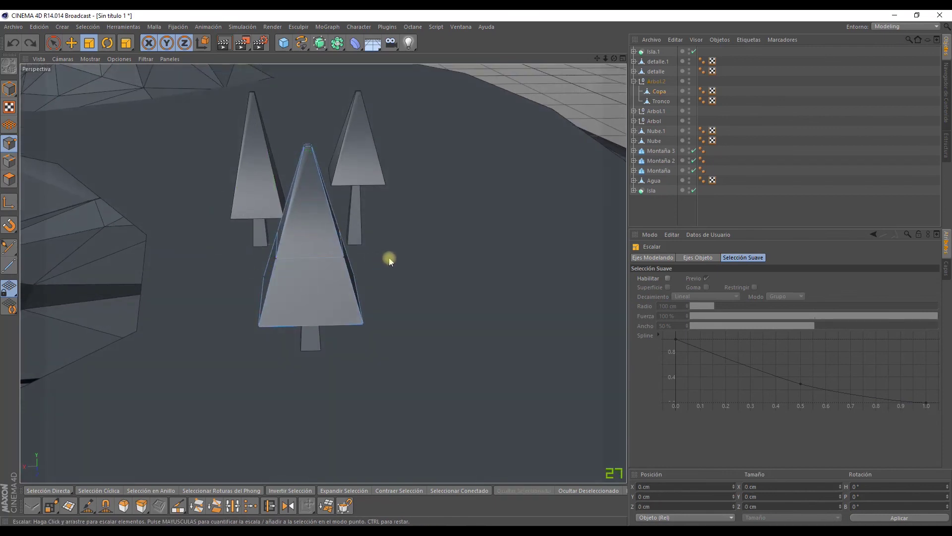
click(253, 524)
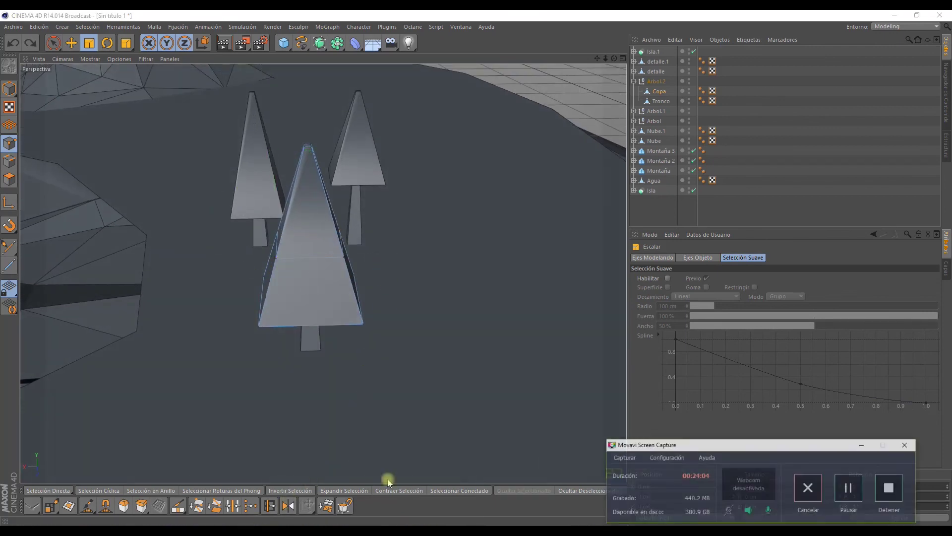